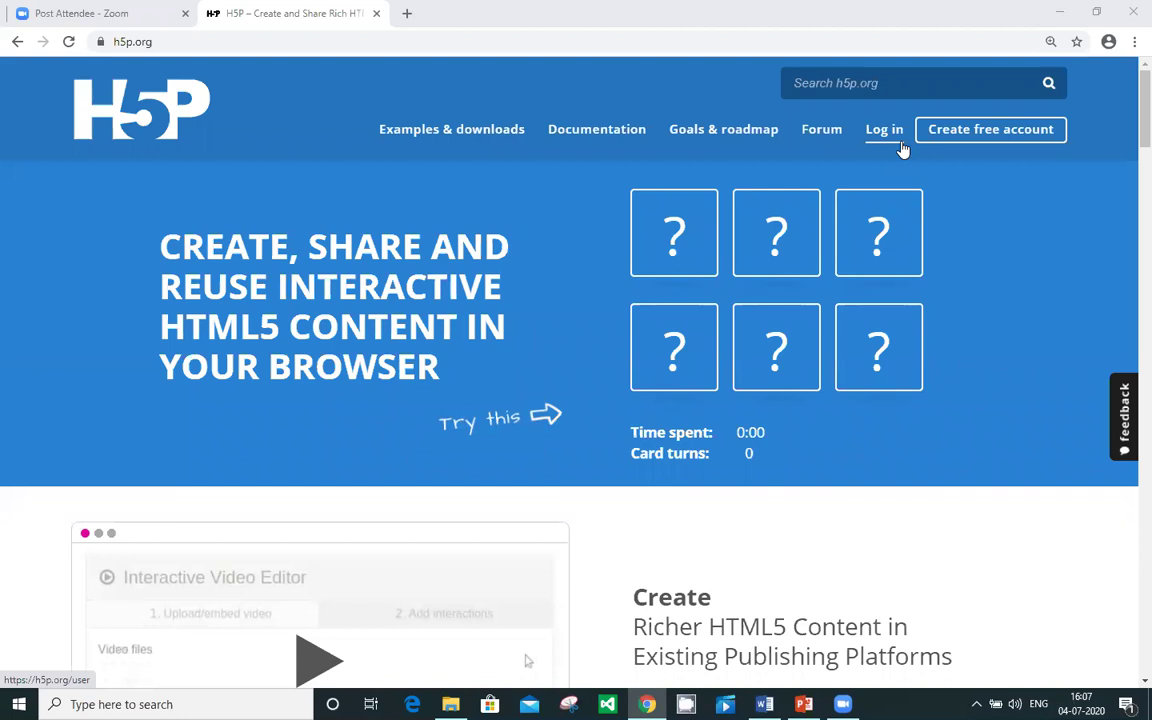
# Open the h5p.org Create new account registration form
pyautogui.click(957, 144)
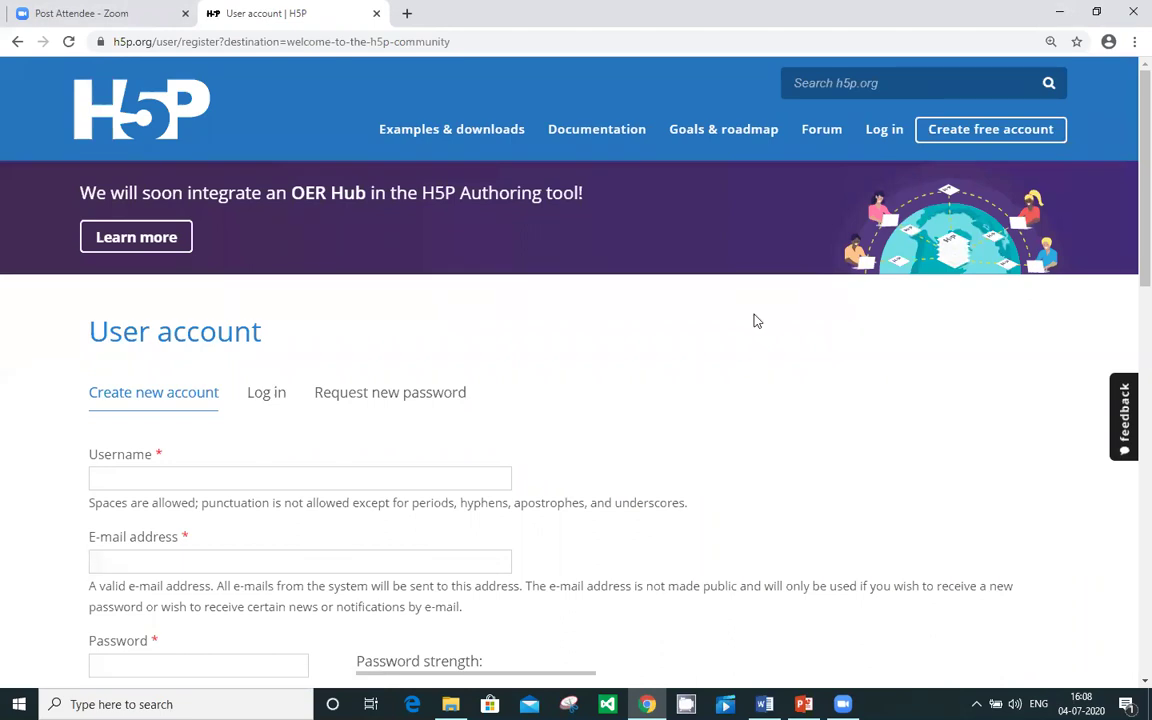
pyautogui.scroll(-1, 320, 290)
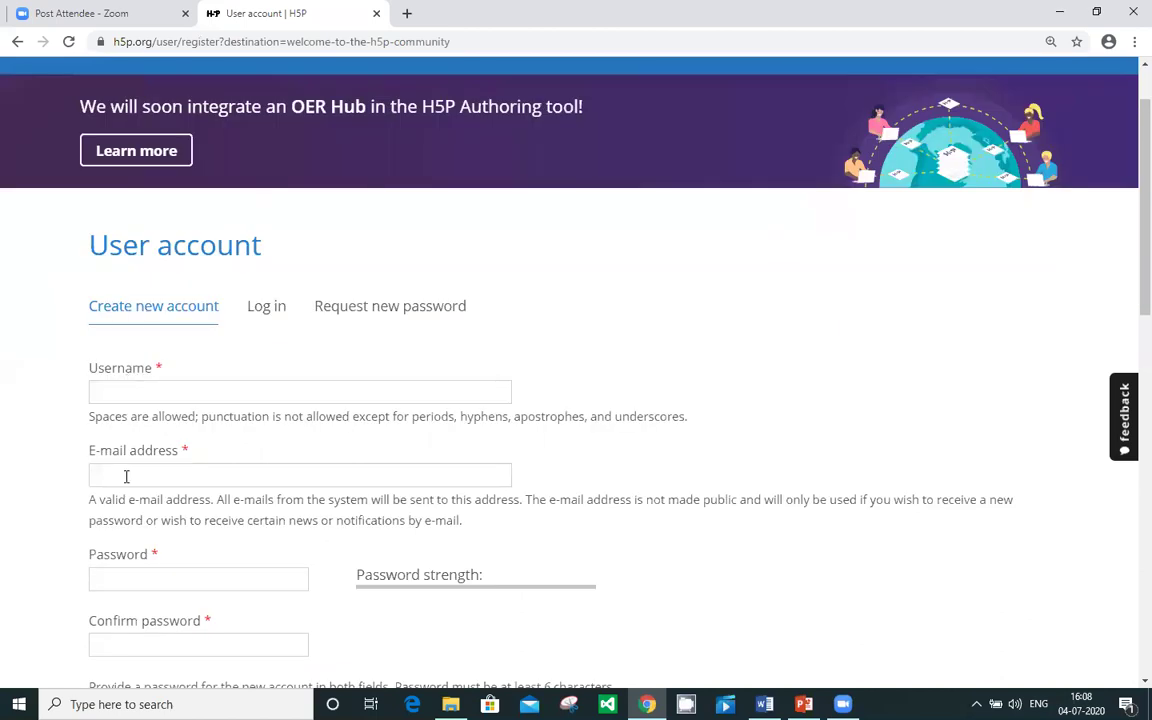
# Enter a username and choose the saved e-mail address from autofill on the registration form
pyautogui.click(134, 589)
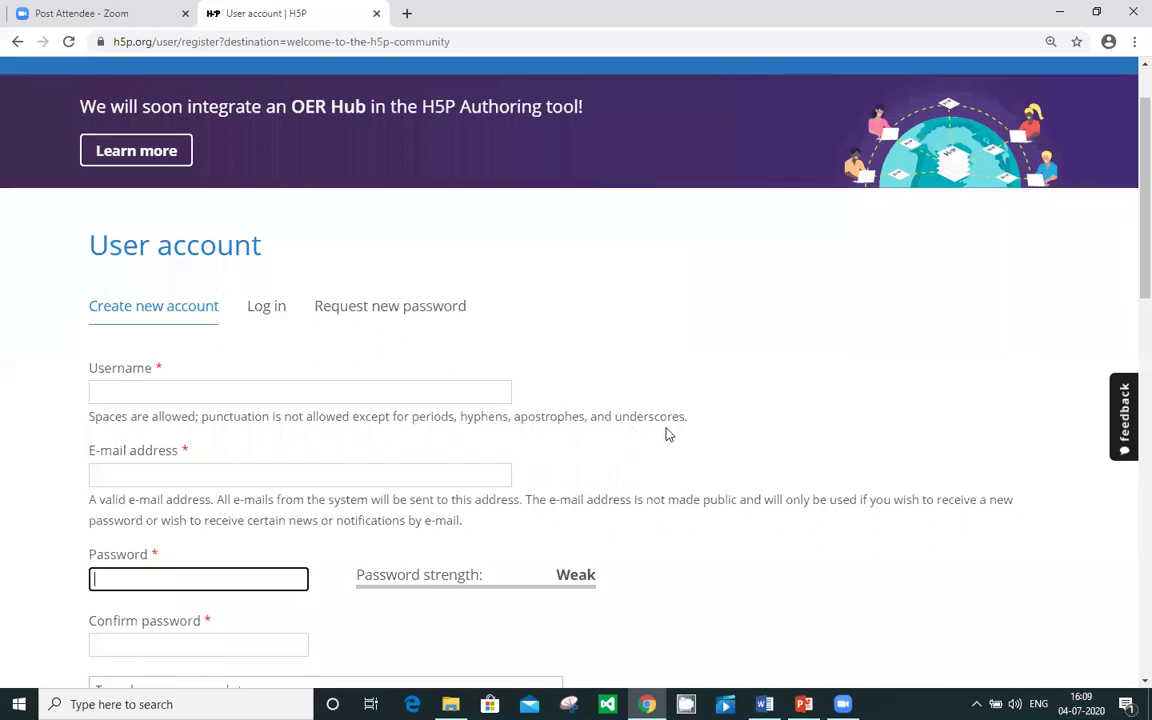
pyautogui.click(275, 393)
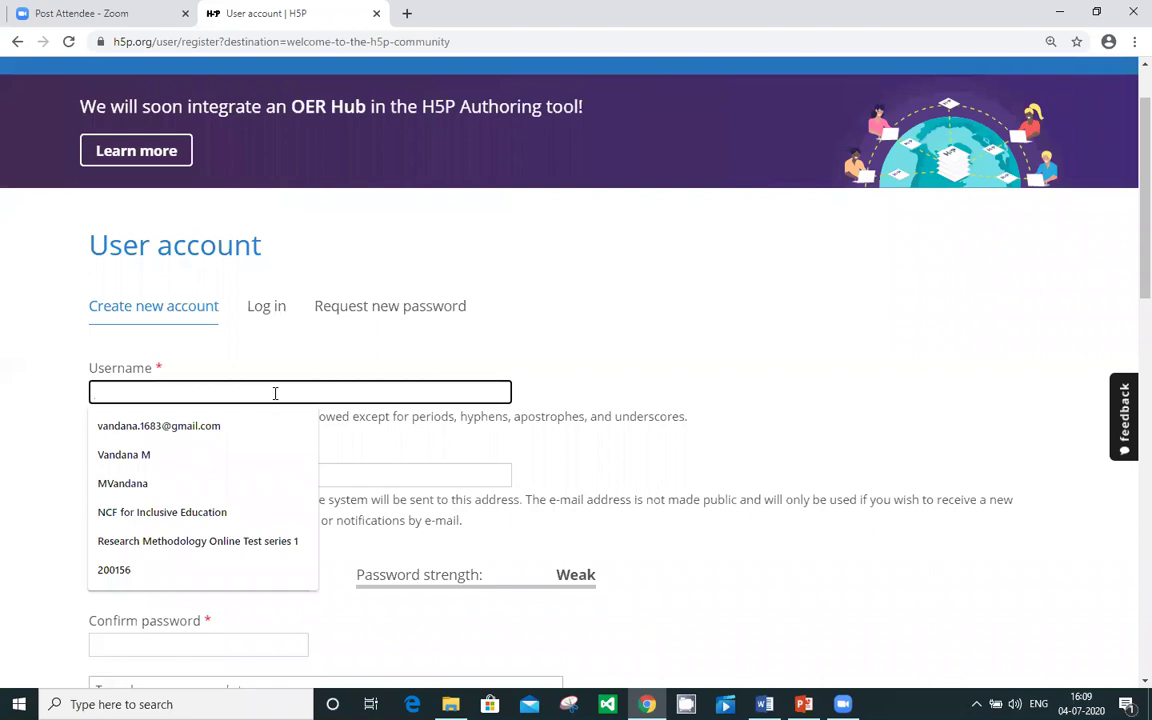
pyautogui.write('Van')
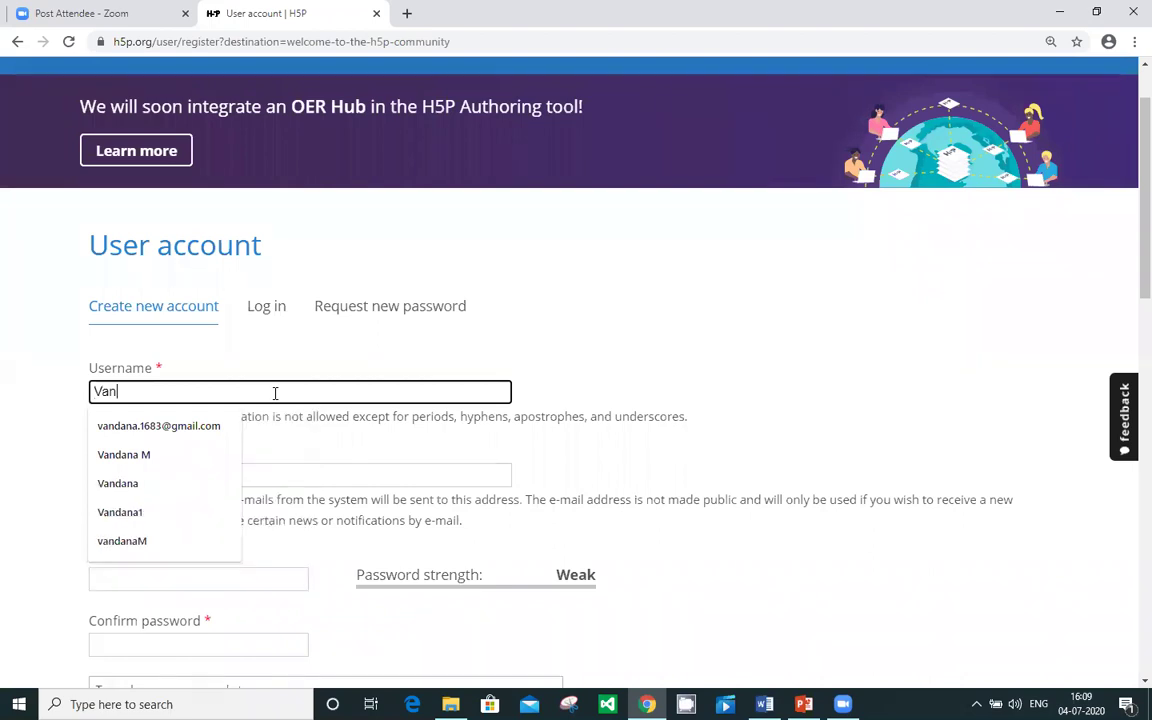
pyautogui.write('dana')
pyautogui.click(250, 387)
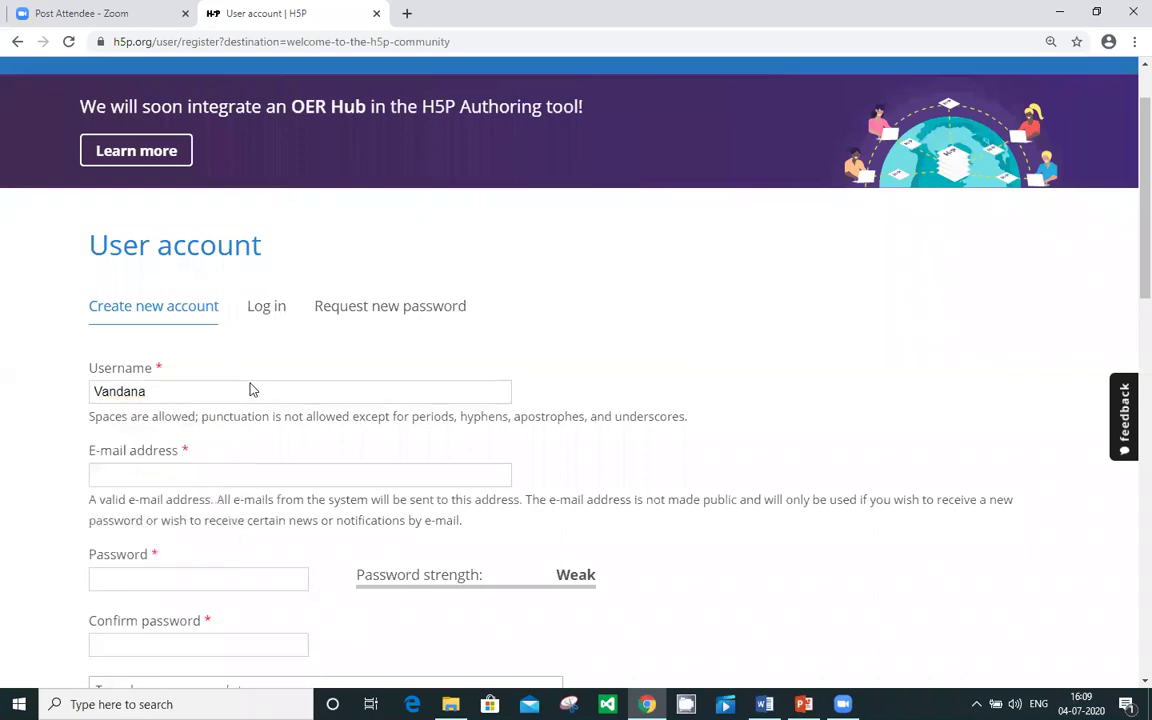
pyautogui.click(170, 477)
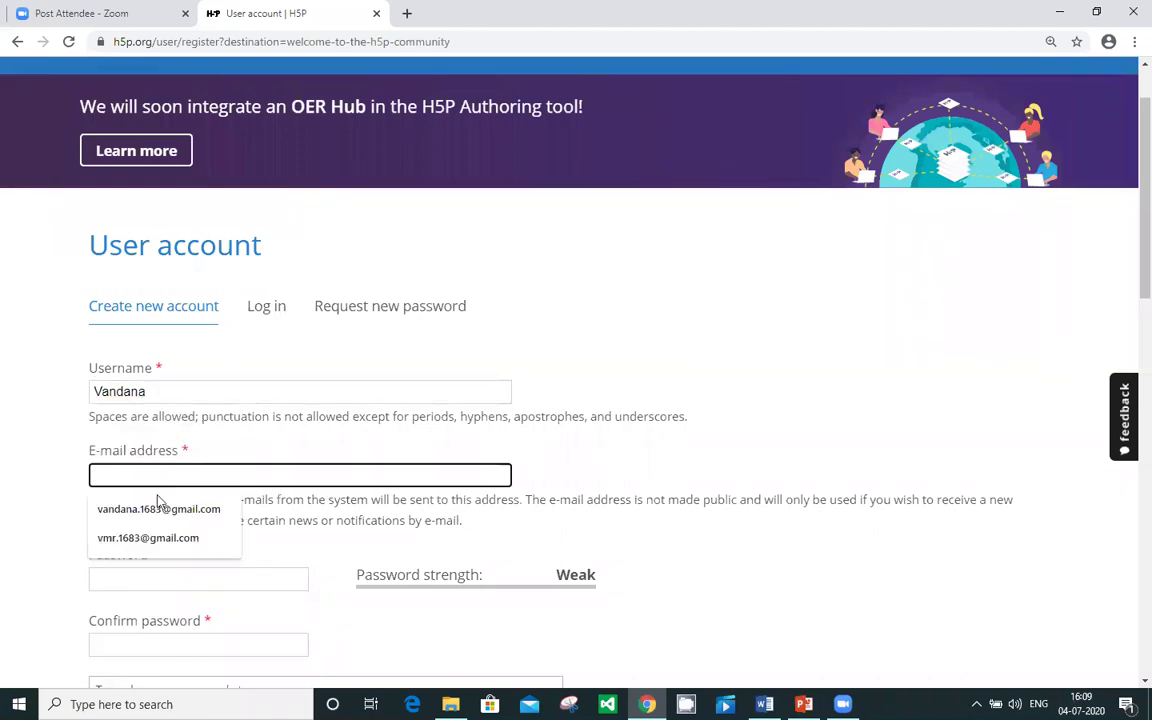
pyautogui.click(152, 510)
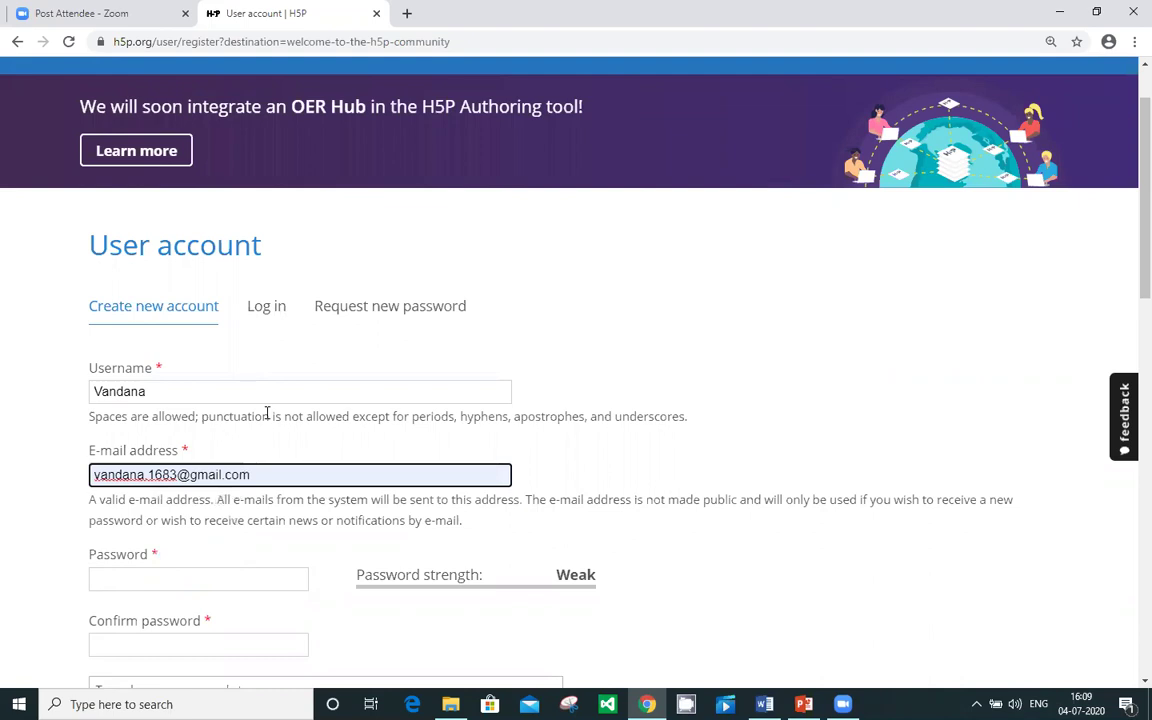
pyautogui.click(169, 577)
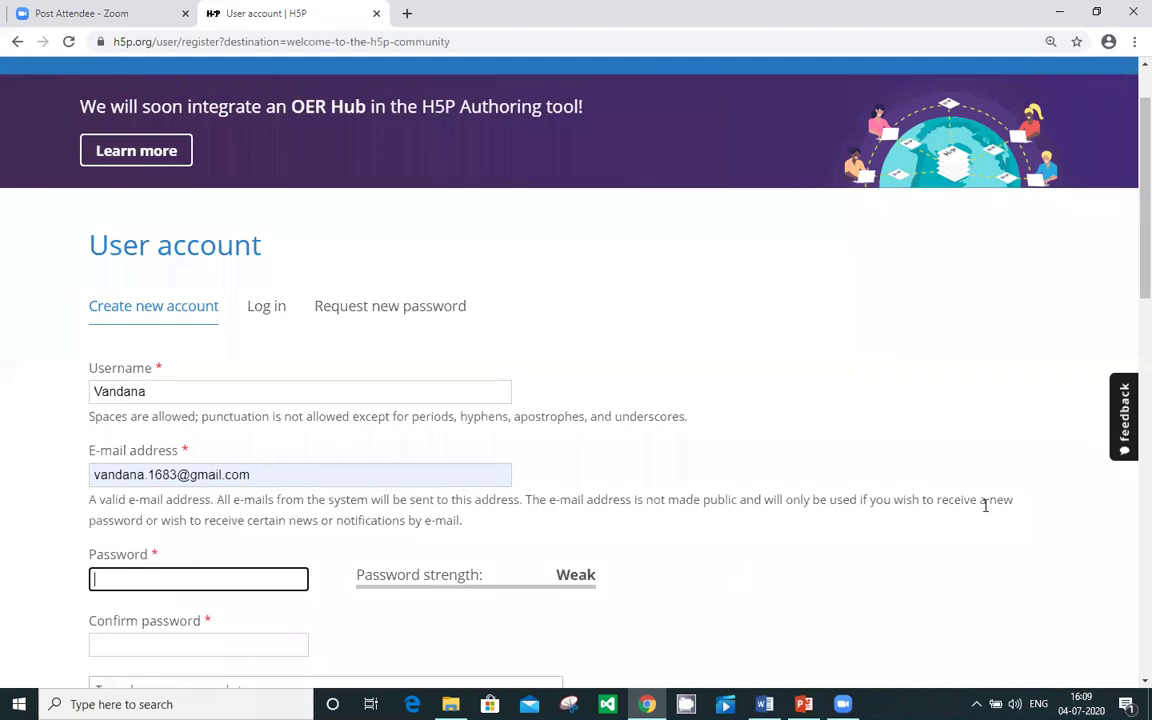
pyautogui.scroll(-2, 1126, 309)
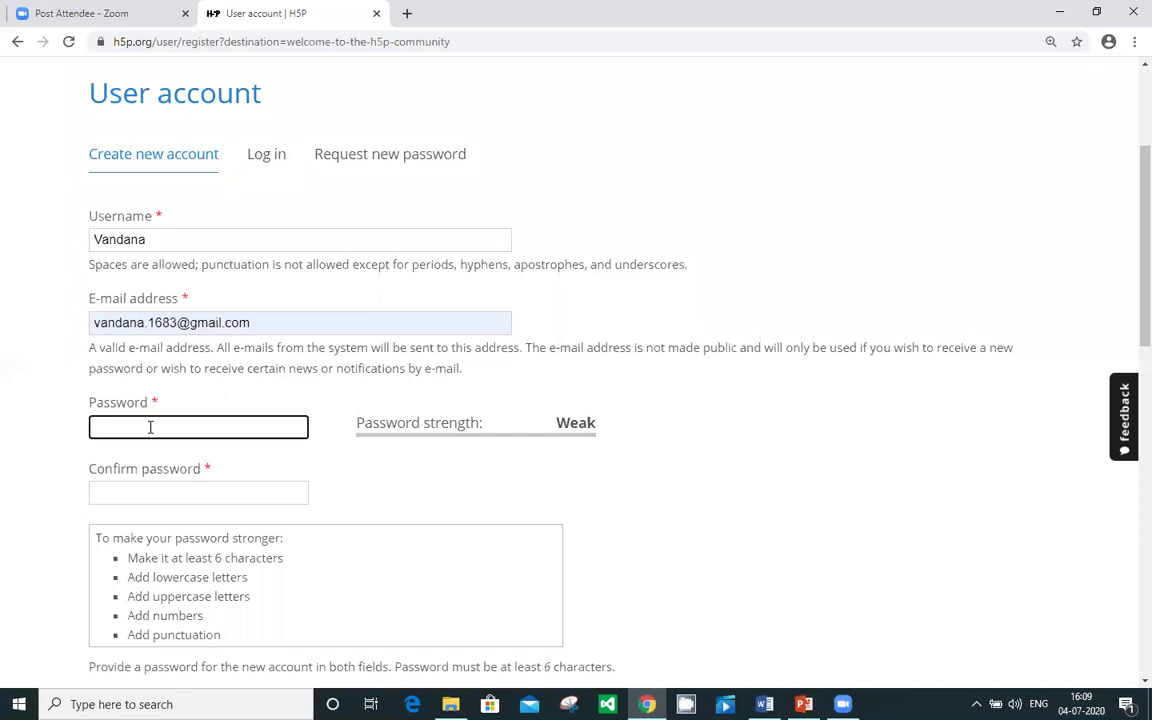
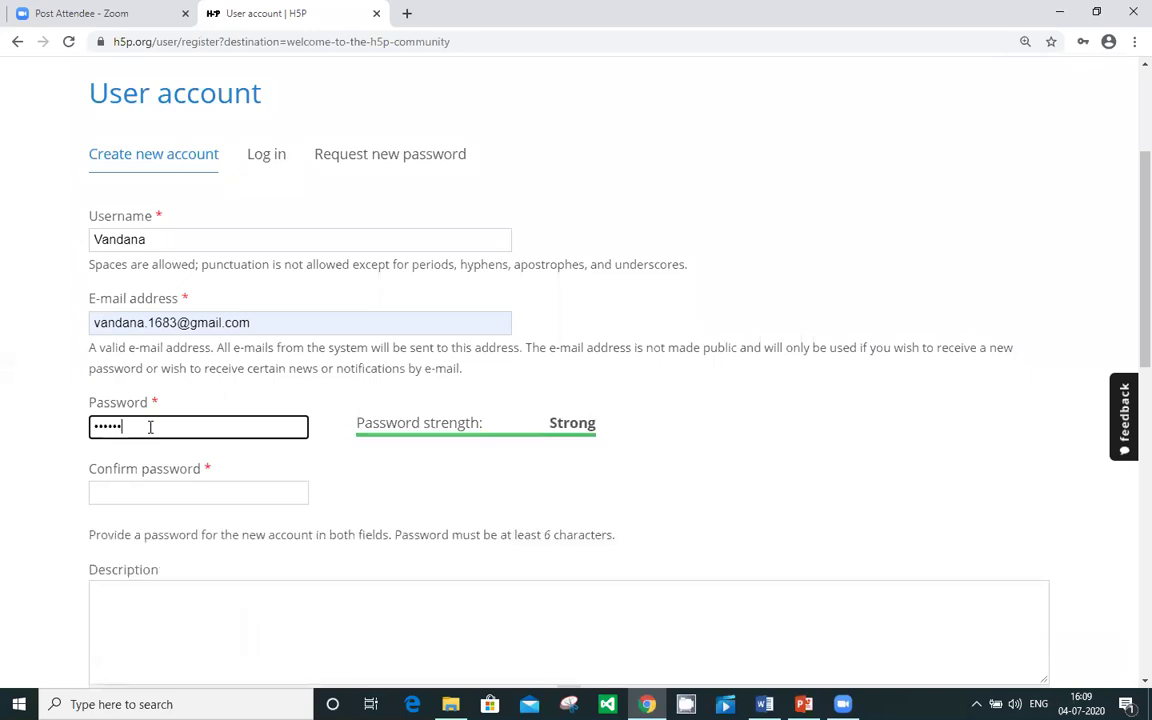
# Enter the account password, retype it in Confirm password, and scroll down to the CAPTCHA
pyautogui.click(187, 488)
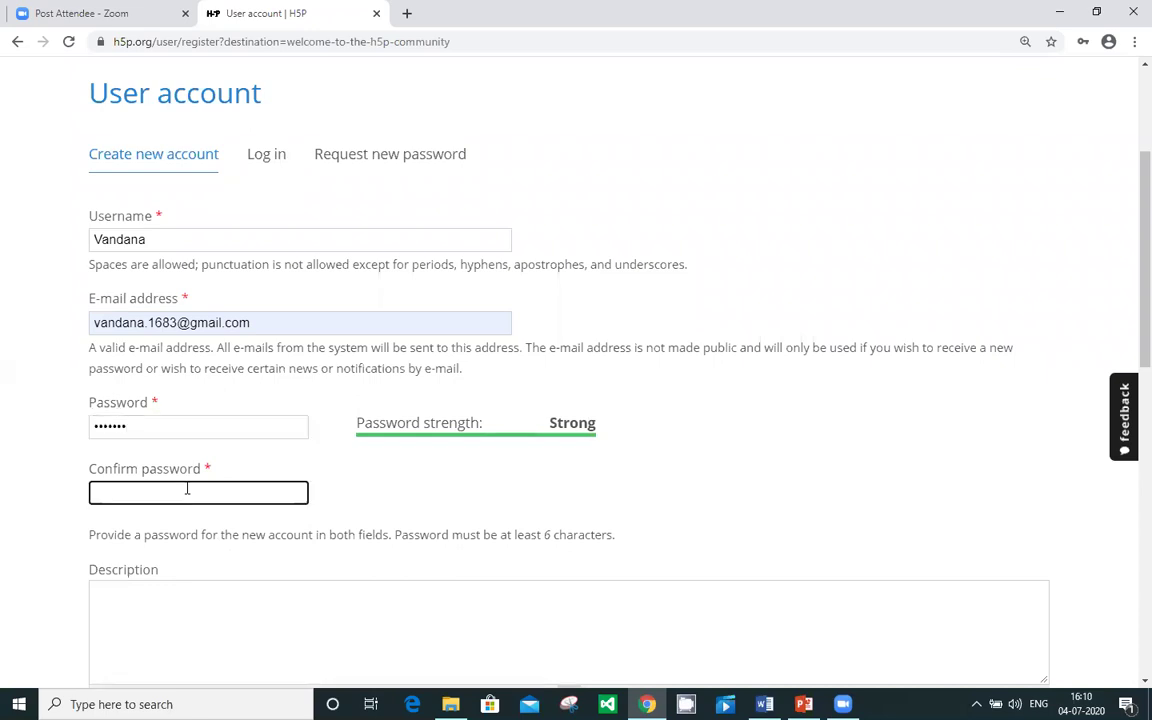
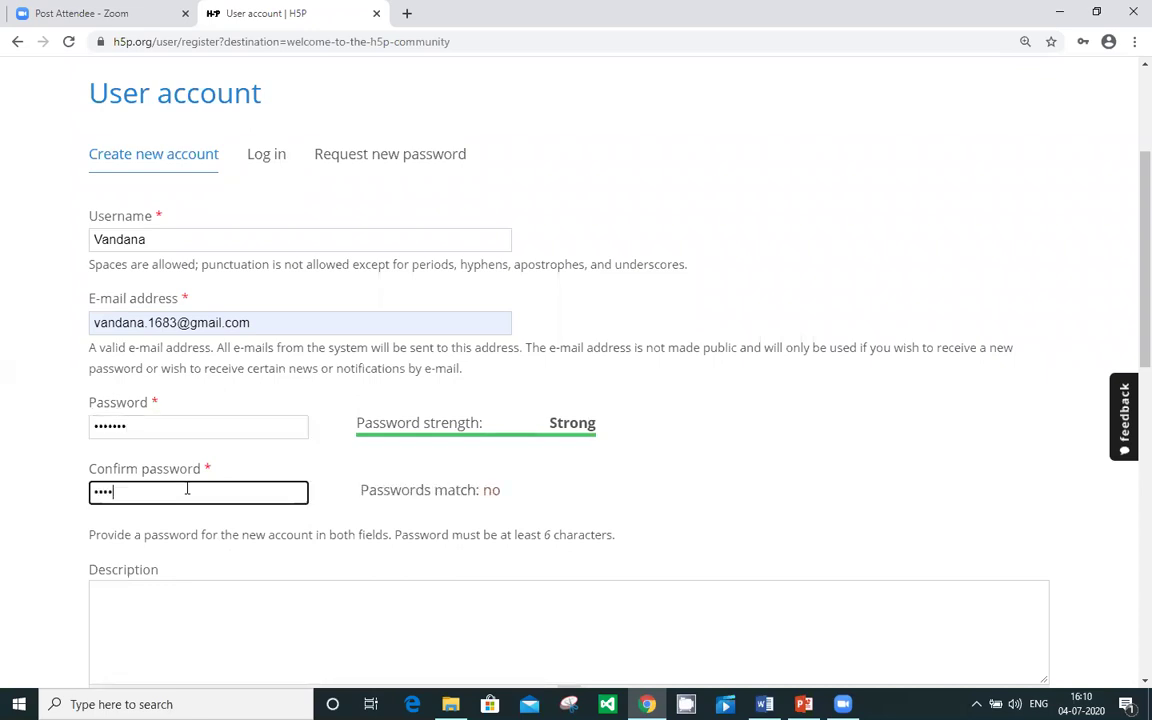
pyautogui.scroll(-2, 1128, 378)
pyautogui.scroll(-2, 1128, 378)
pyautogui.scroll(4, 1126, 329)
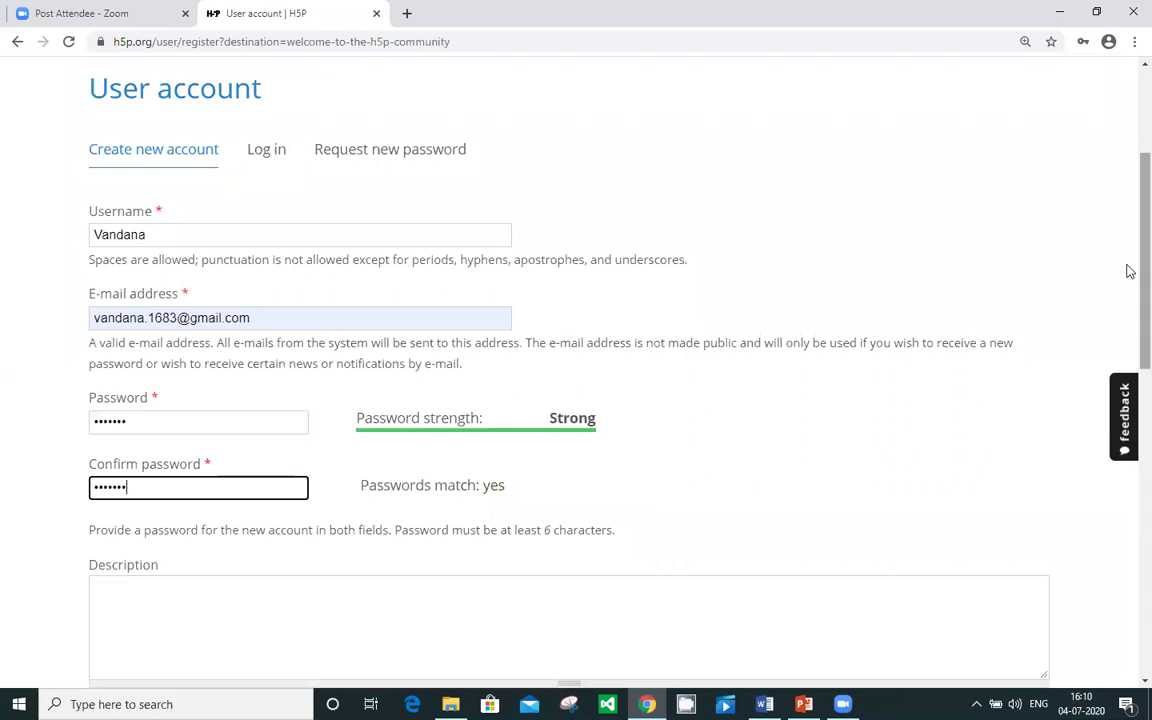
pyautogui.scroll(-5, 1130, 271)
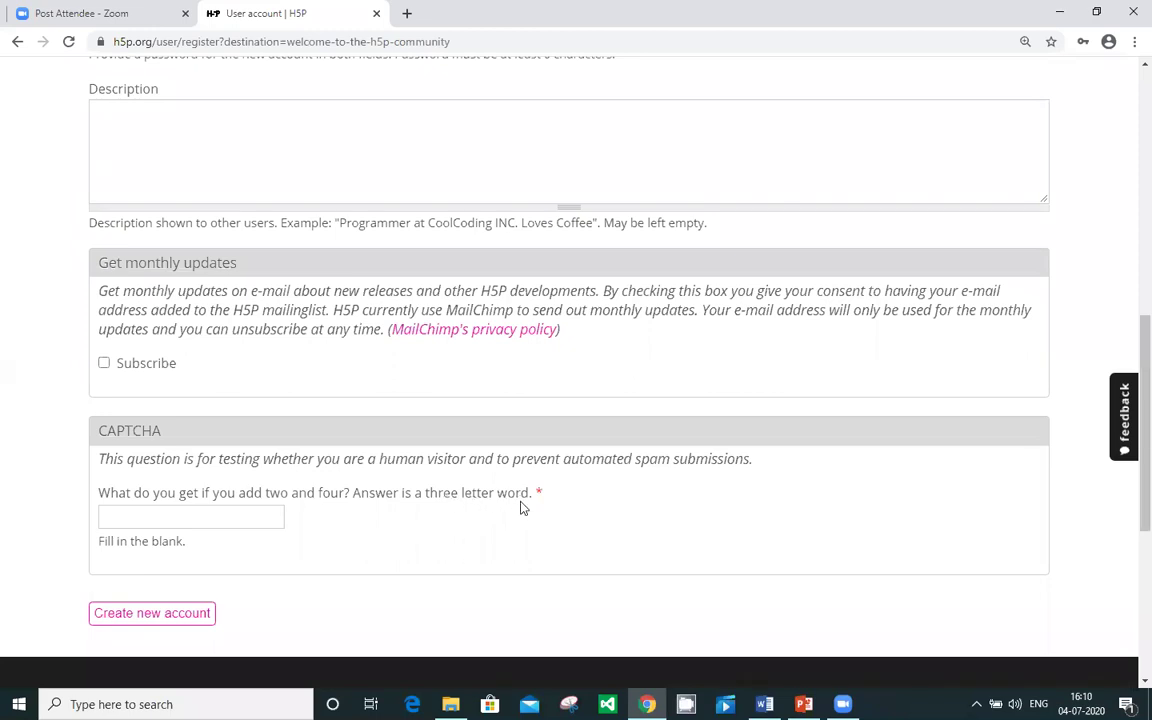
# Answer the CAPTCHA with 'six' and submit the new account registration
pyautogui.click(262, 517)
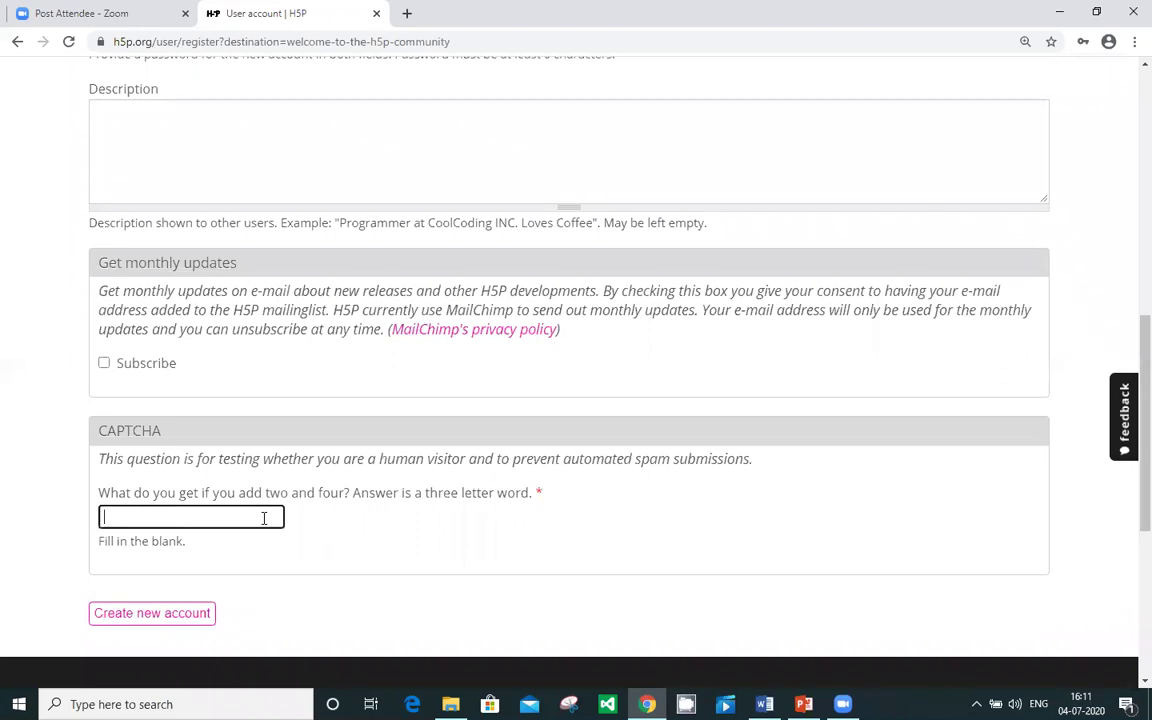
pyautogui.write('six')
pyautogui.click(140, 620)
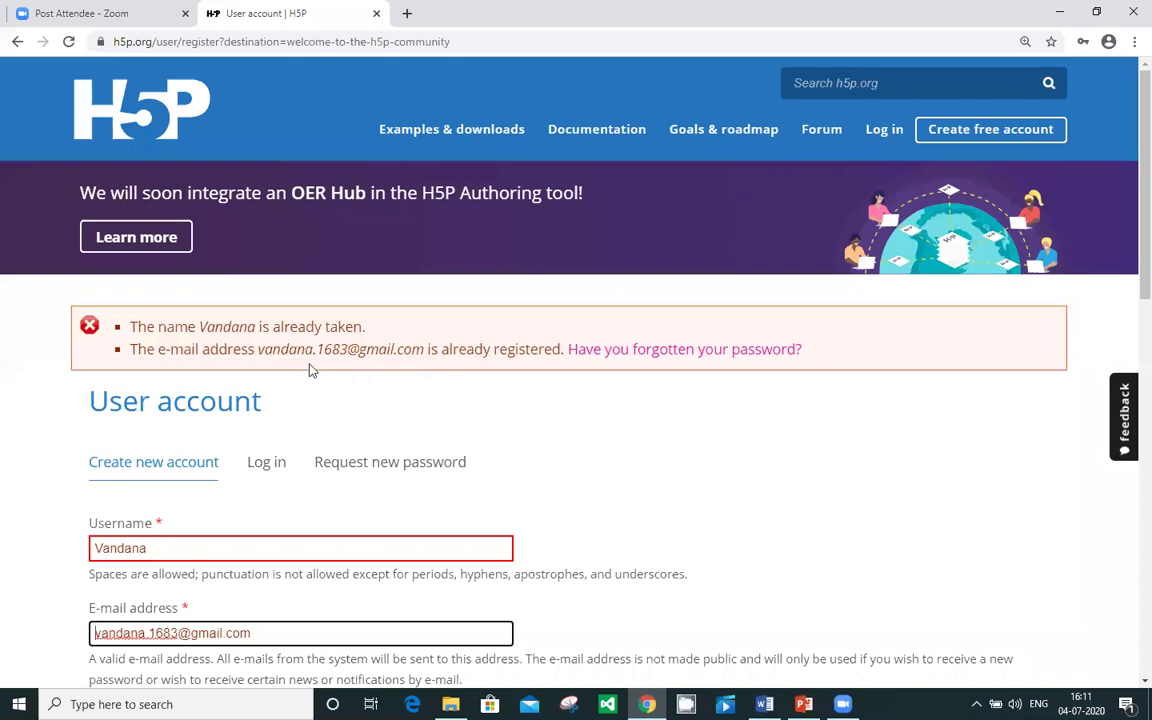
# Switch from the rejected sign-up to the Log in form
pyautogui.click(520, 371)
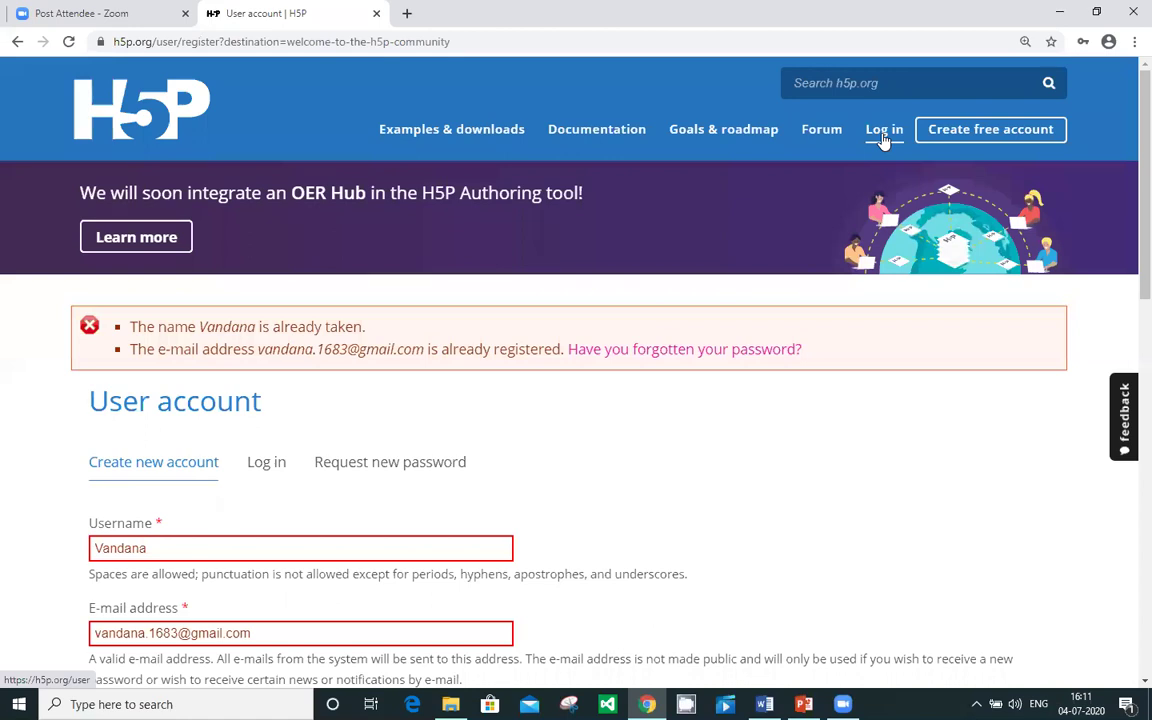
pyautogui.click(884, 132)
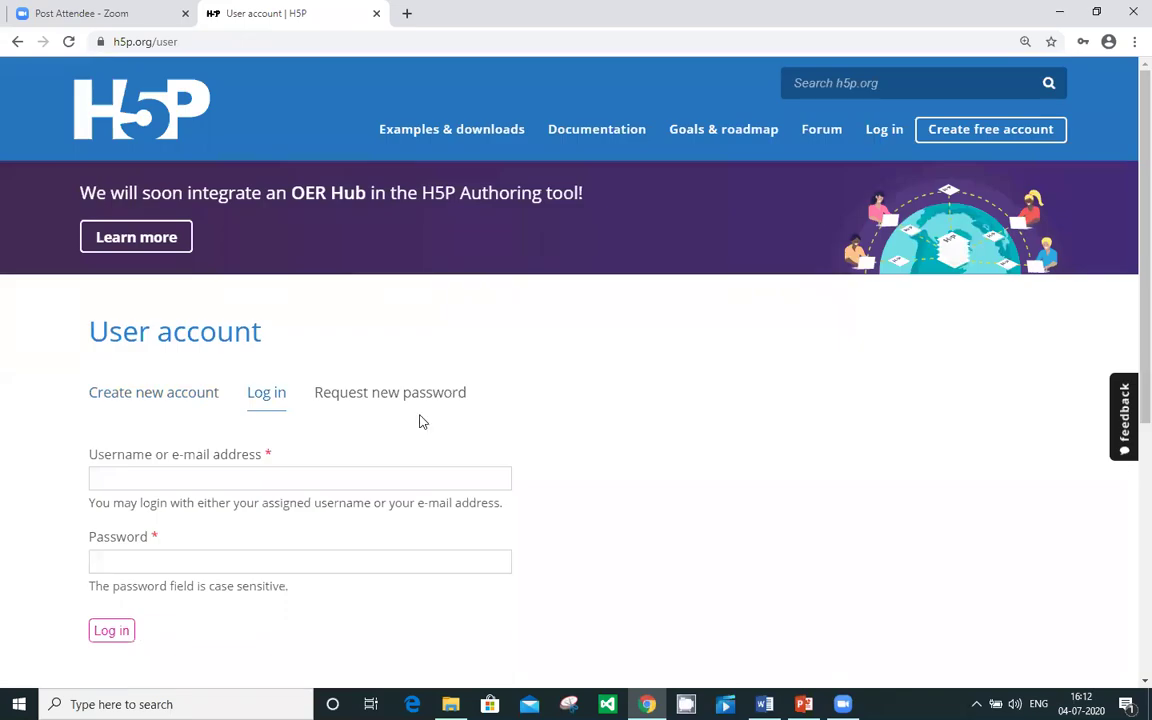
# Sign in with the saved account e-mail and its password
pyautogui.click(201, 477)
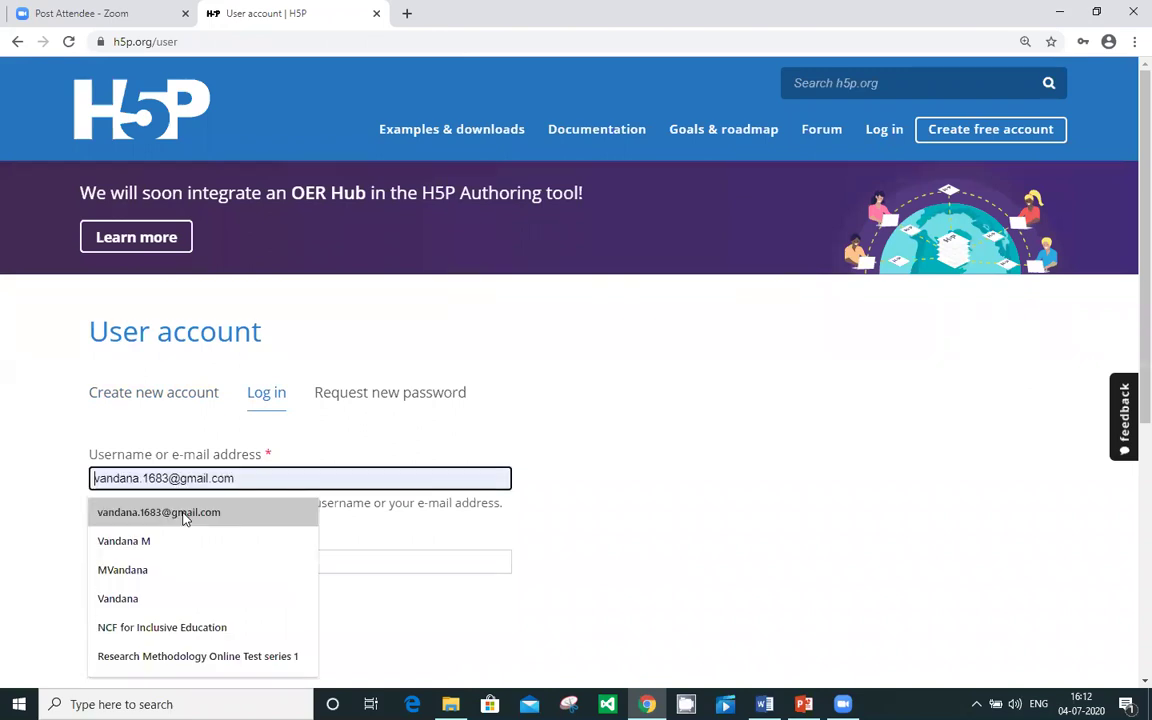
pyautogui.click(183, 517)
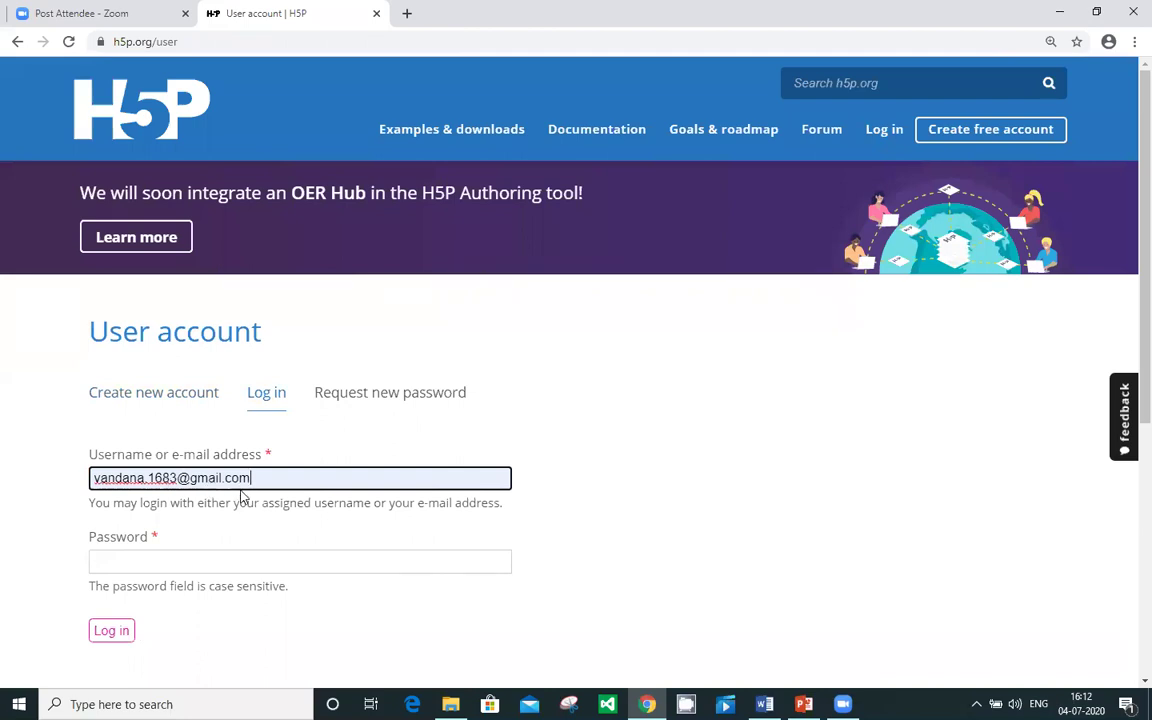
pyautogui.click(188, 567)
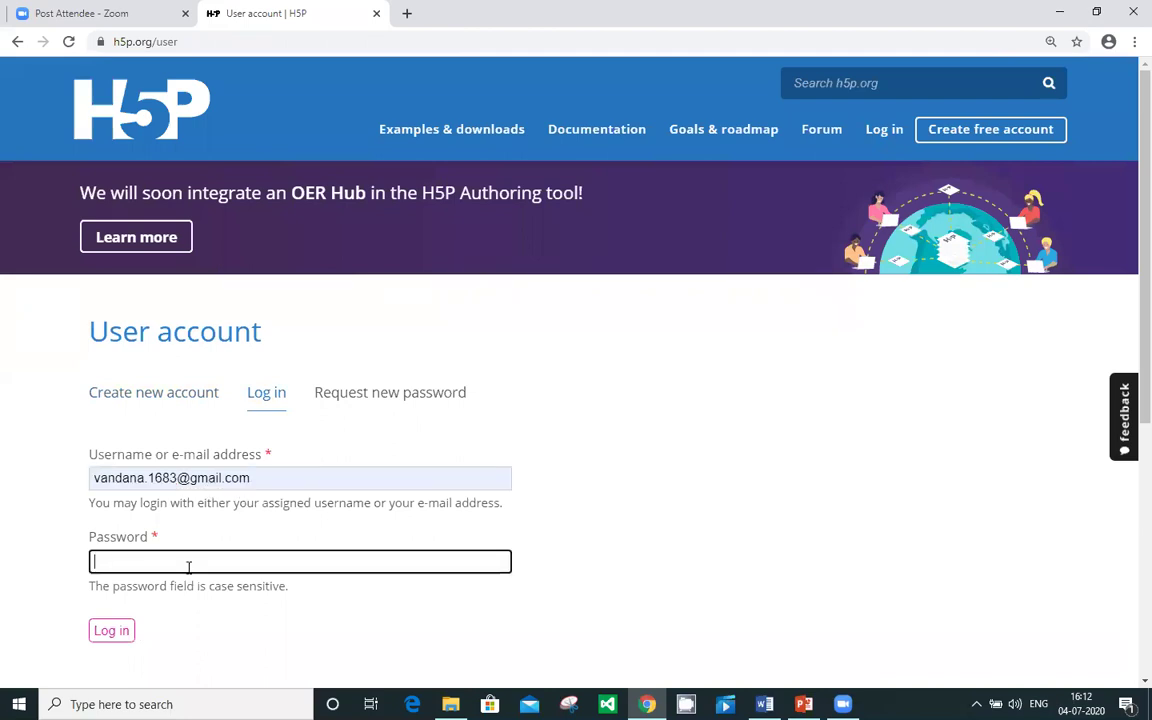
pyautogui.write('********')
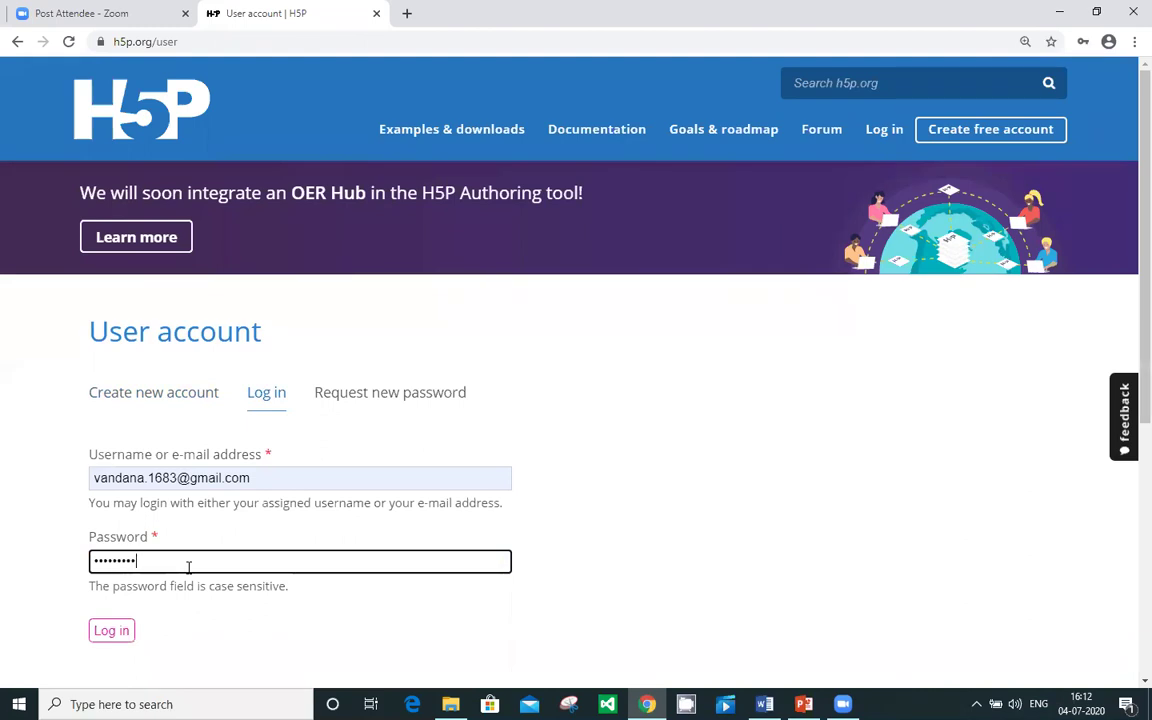
pyautogui.write('*')
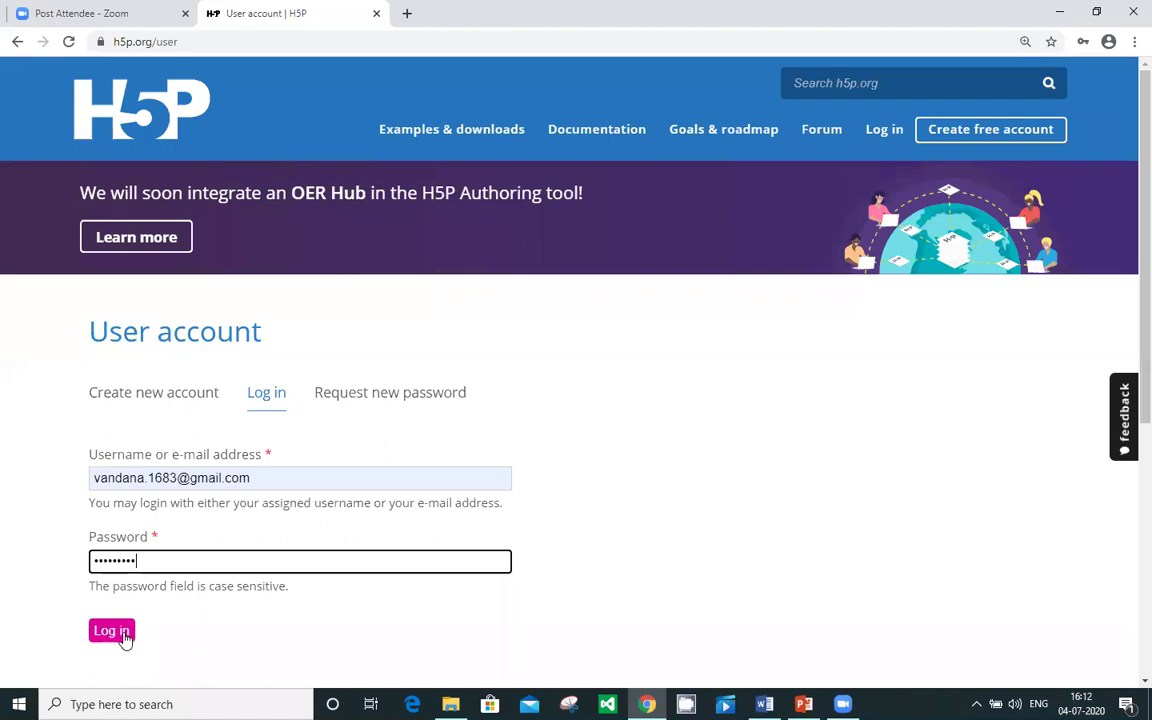
pyautogui.click(124, 637)
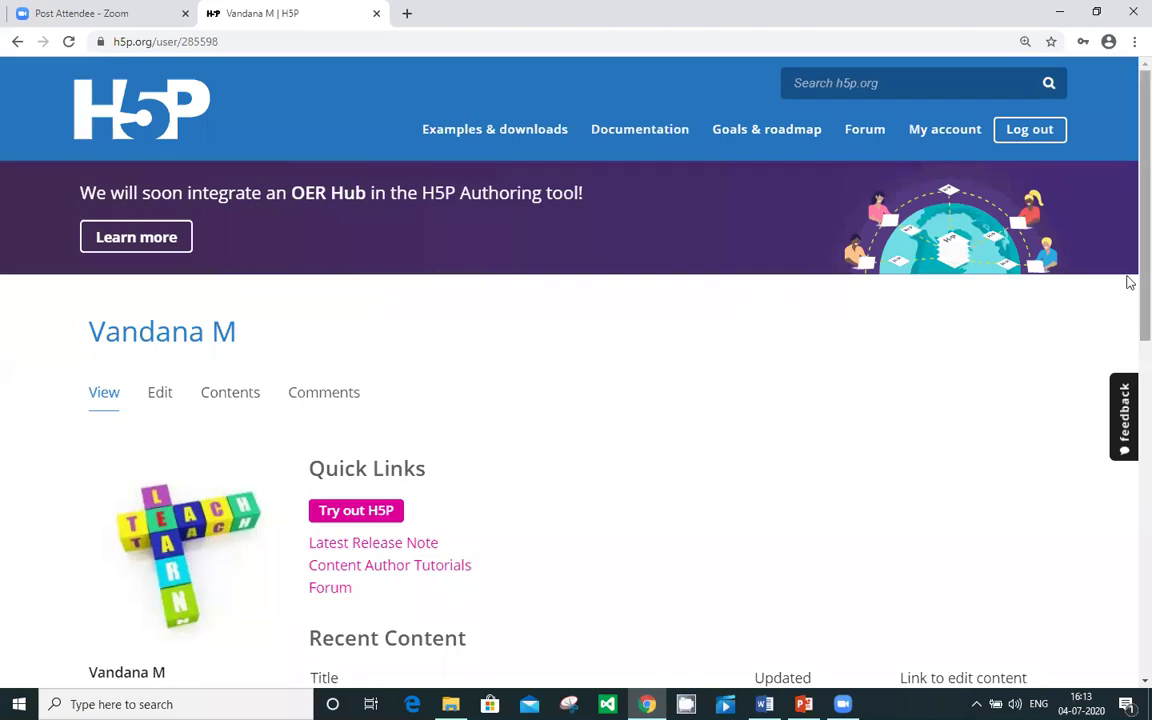
pyautogui.scroll(-2, 1126, 340)
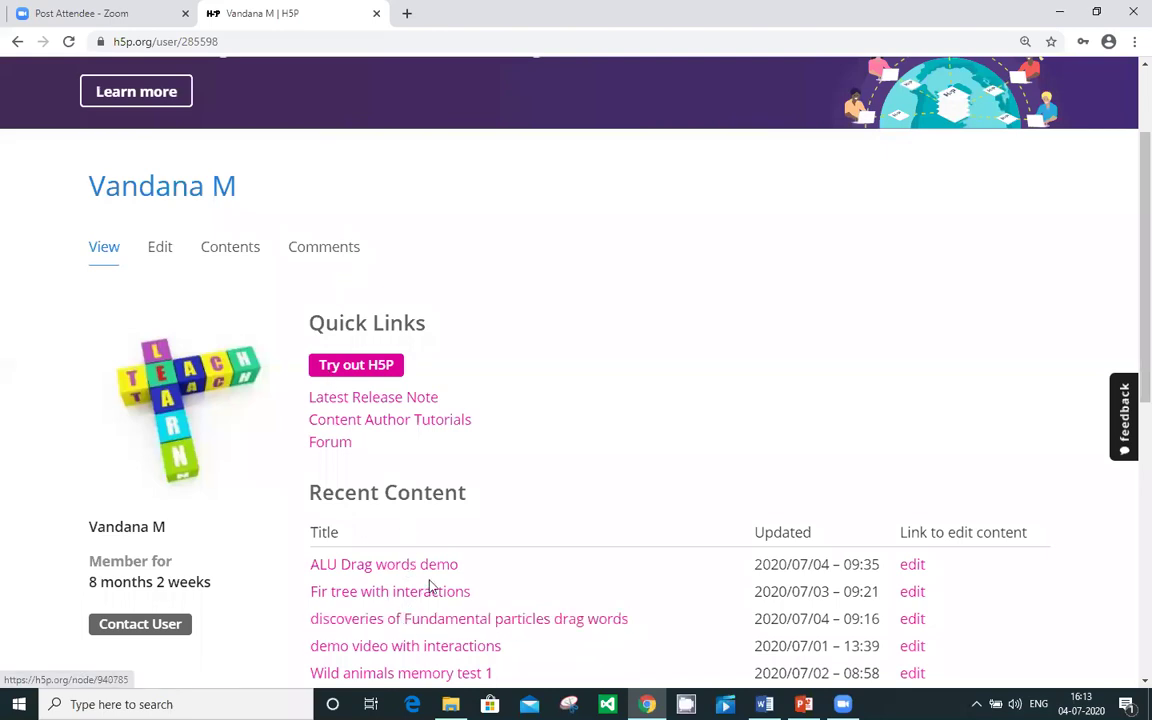
pyautogui.tripleClick(545, 621)
pyautogui.click(478, 580)
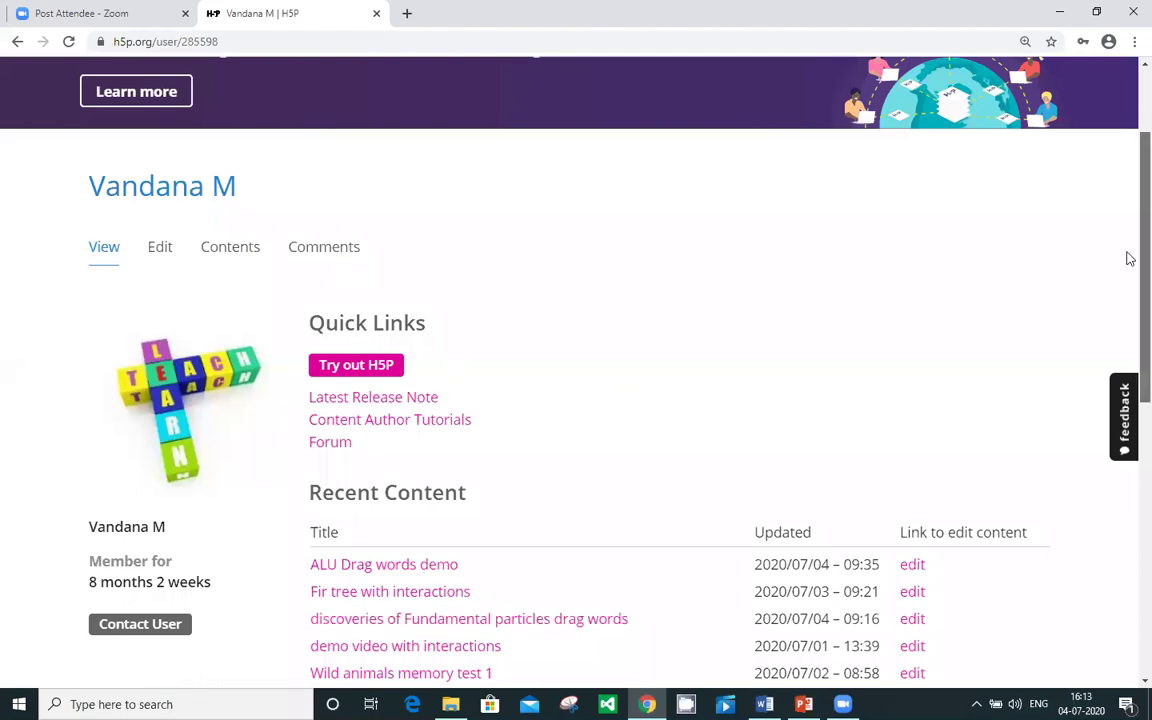
pyautogui.scroll(1, 1127, 262)
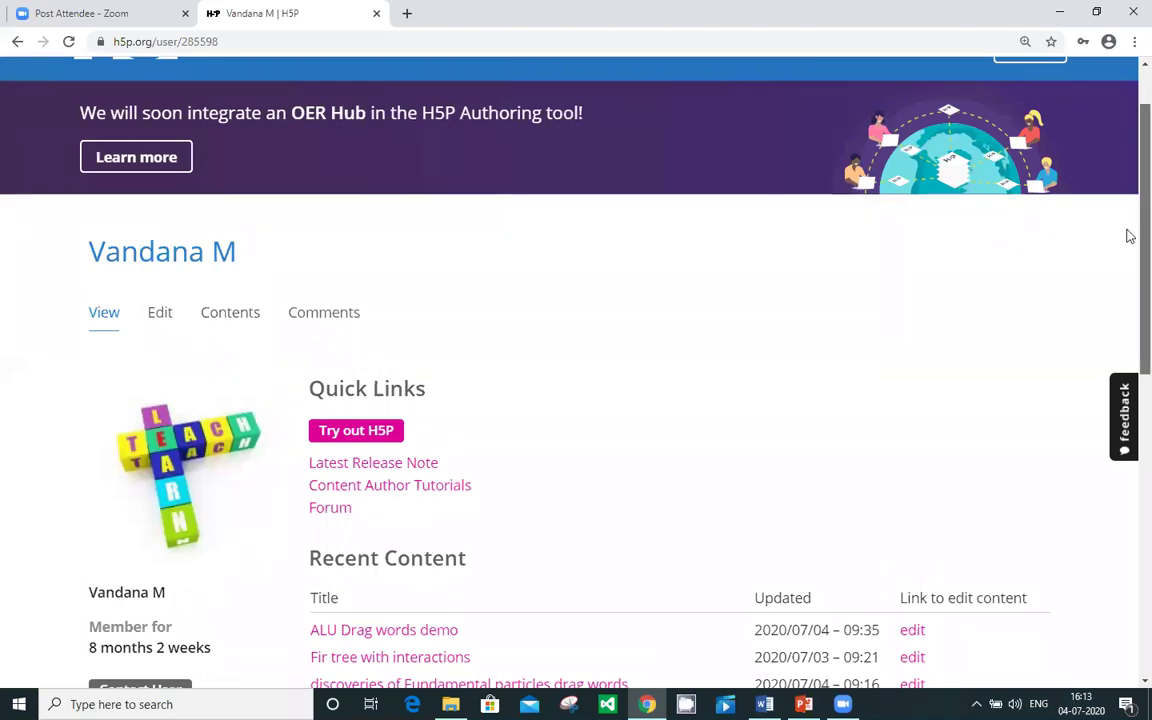
pyautogui.scroll(-1, 1130, 230)
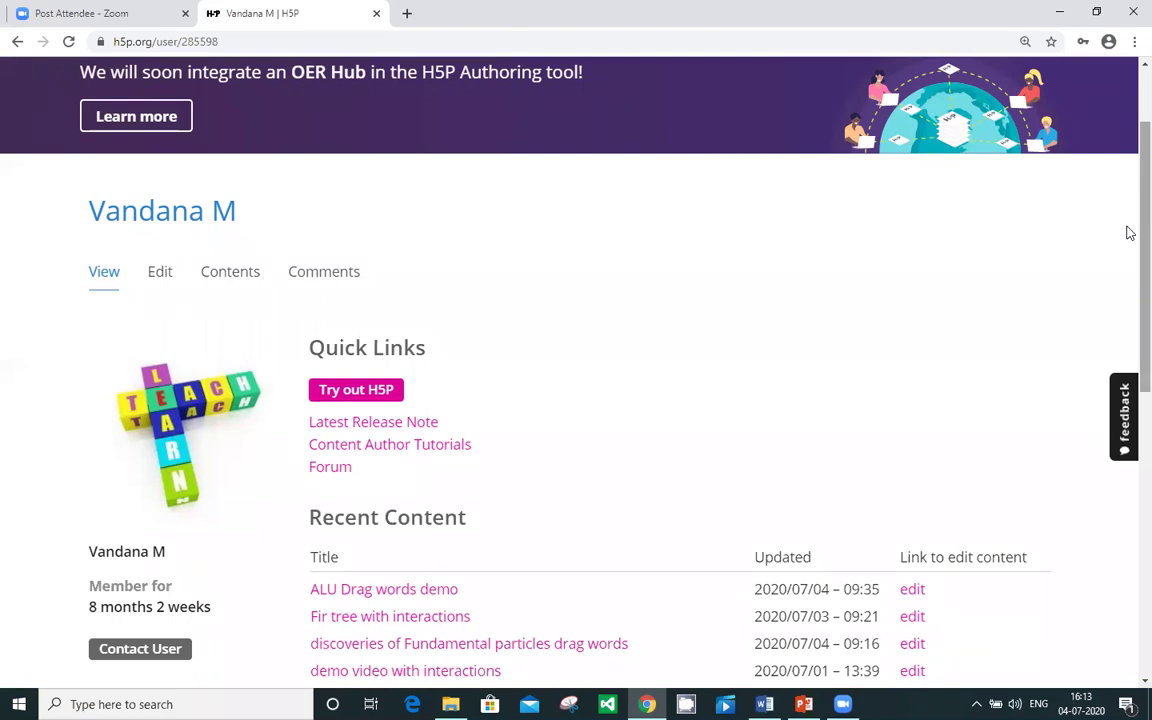
pyautogui.scroll(-1, 1130, 250)
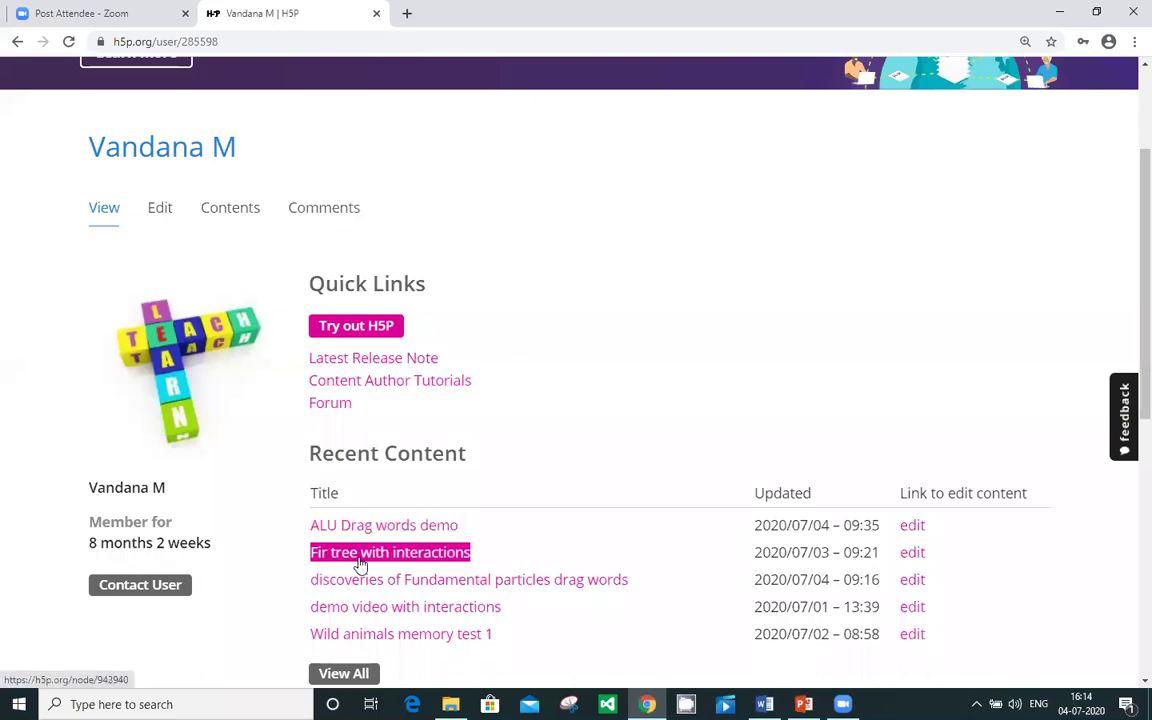
# Browse the account's Contents list and open the ALU Drag words demo
pyautogui.click(234, 213)
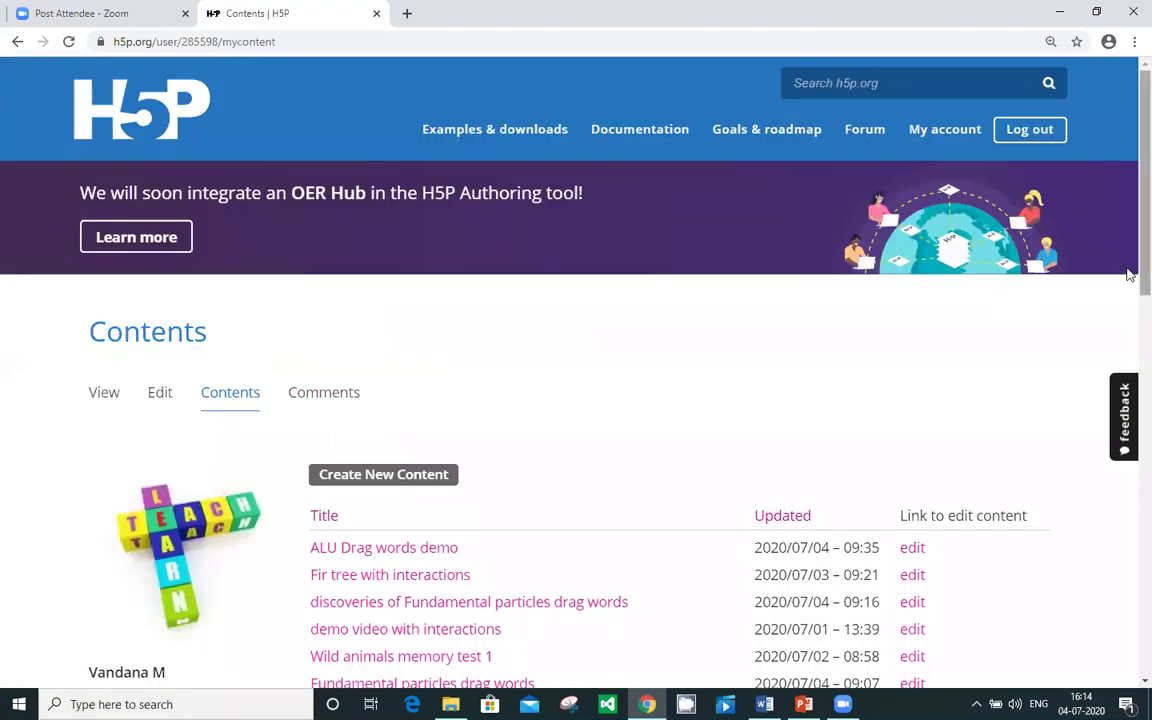
pyautogui.scroll(-3, 1128, 300)
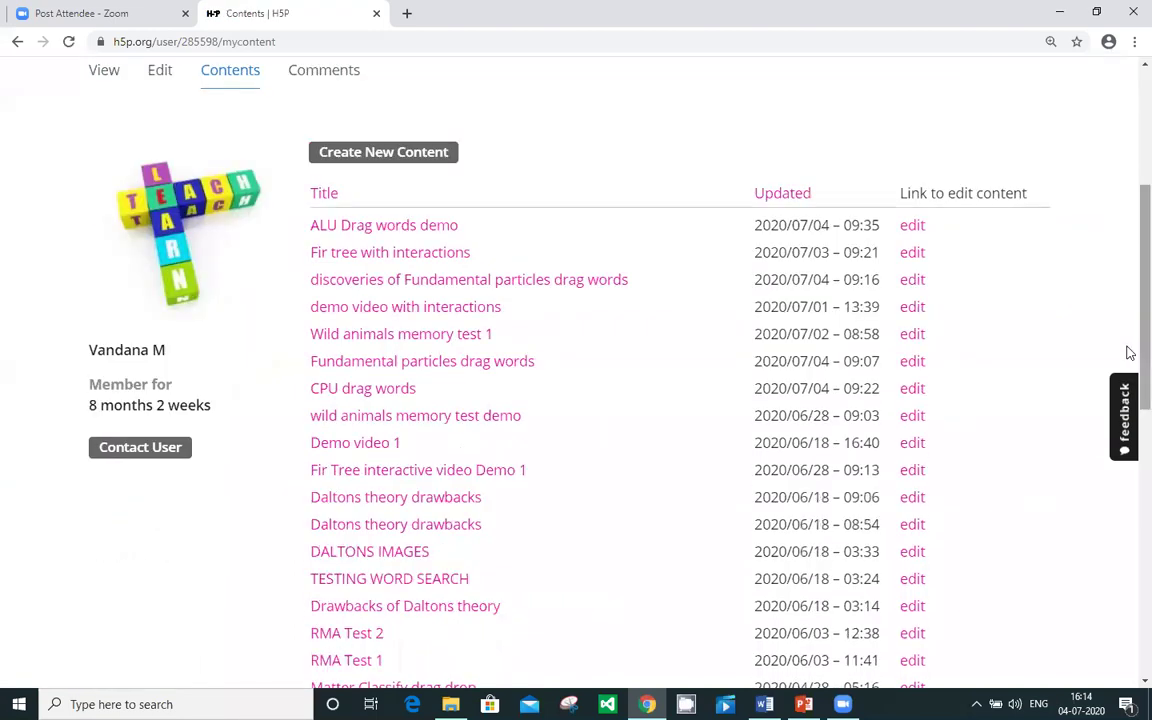
pyautogui.scroll(-2, 1128, 355)
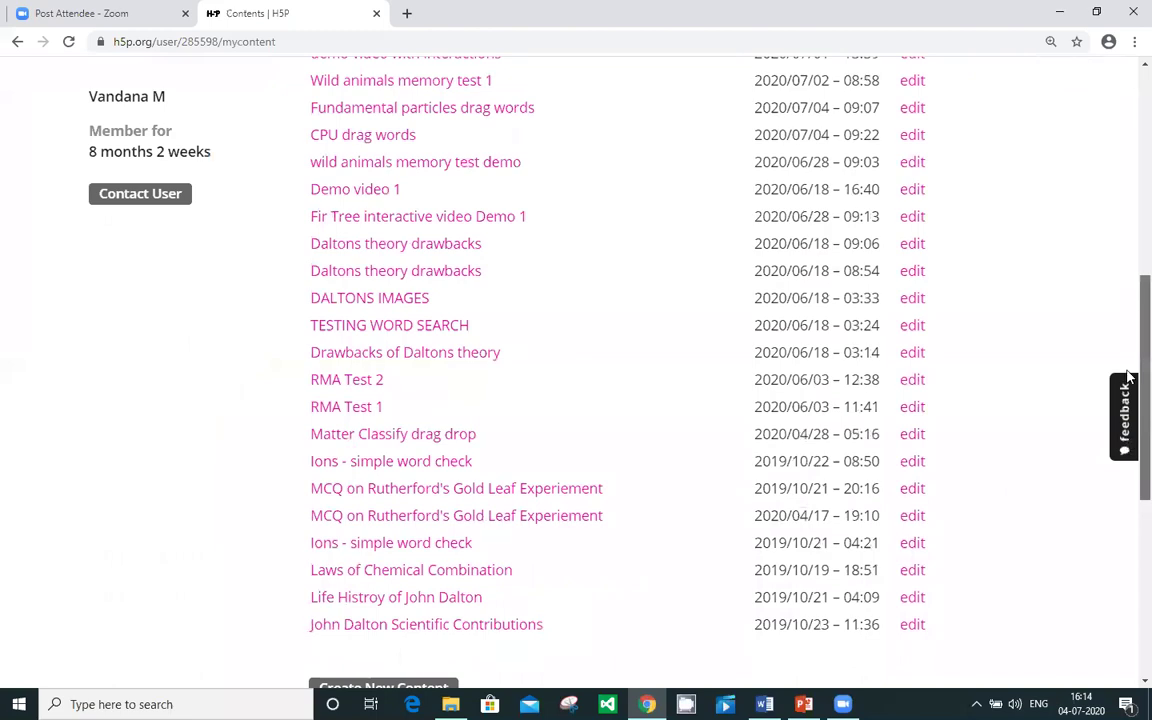
pyautogui.scroll(4, 1128, 377)
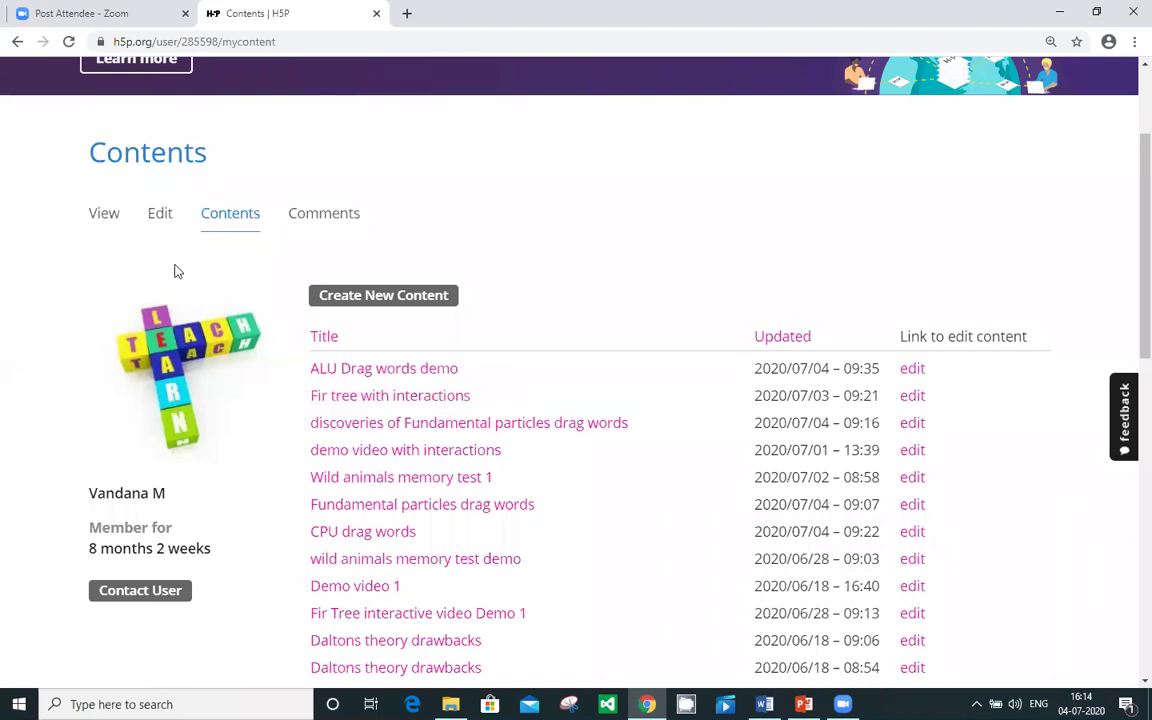
pyautogui.click(381, 372)
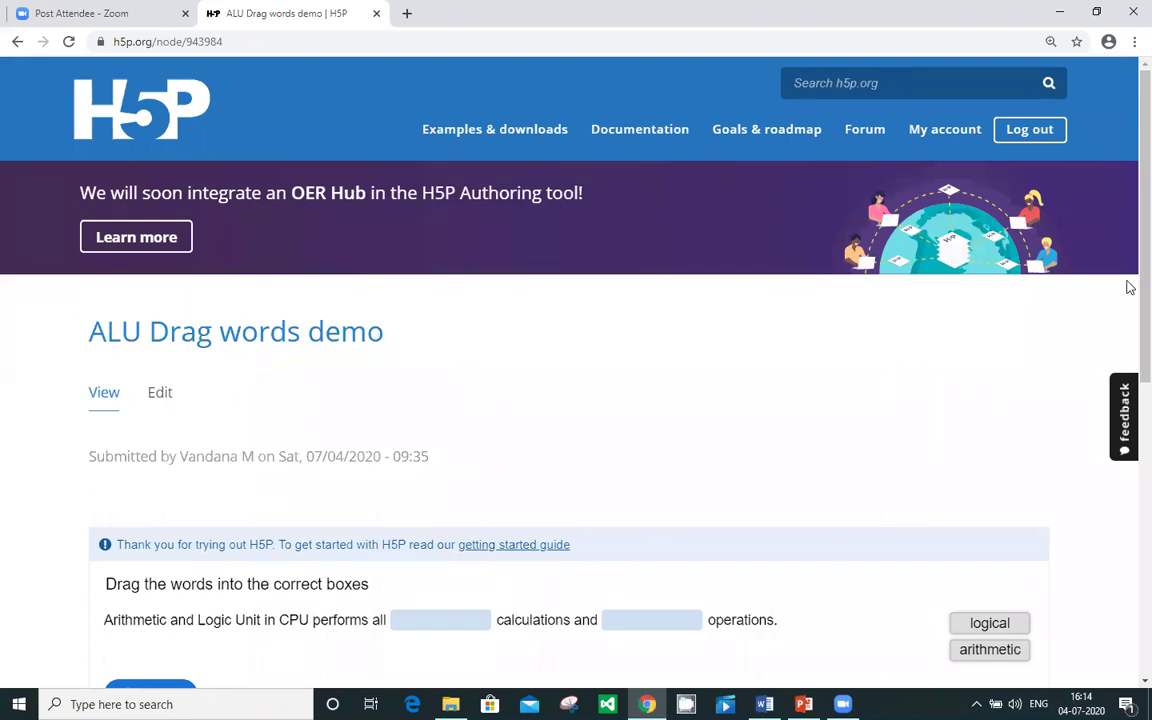
# Scroll to the ALU exercise and place 'logical' in the first blank
pyautogui.scroll(-2, 1127, 346)
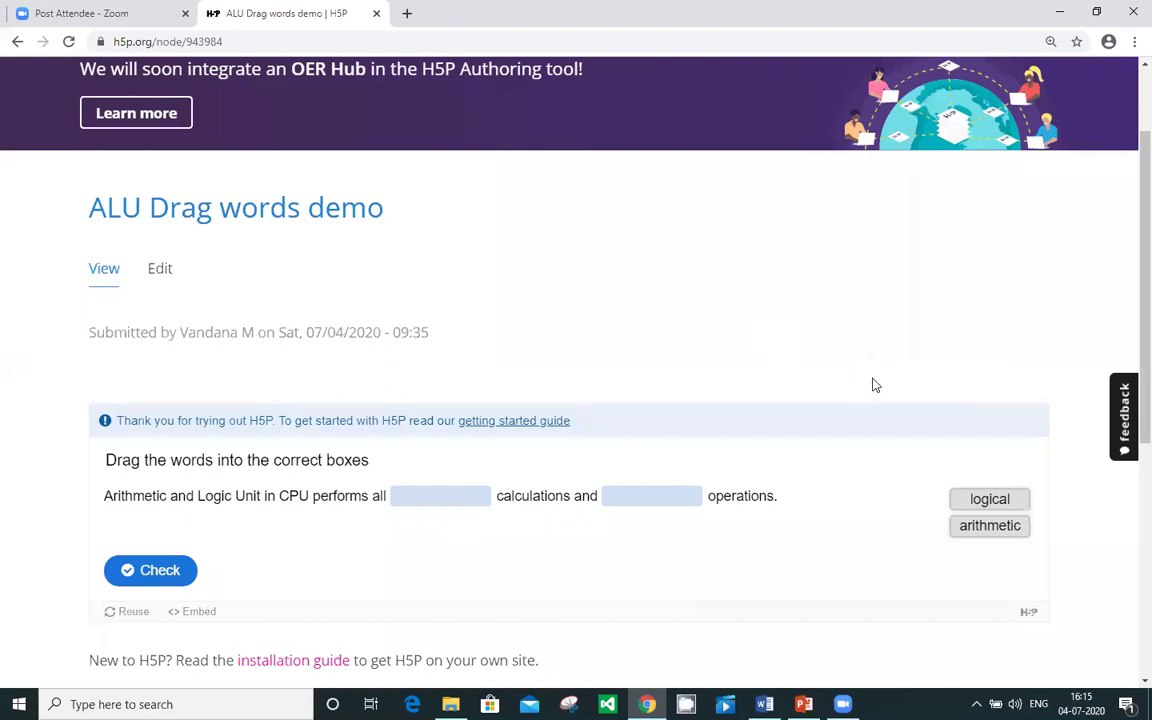
pyautogui.click(989, 528)
# Fill the blanks with logical then arithmetic, check it (0/2), and show the solution
pyautogui.click(981, 508)
pyautogui.moveTo(990, 506); pyautogui.dragTo(436, 492)
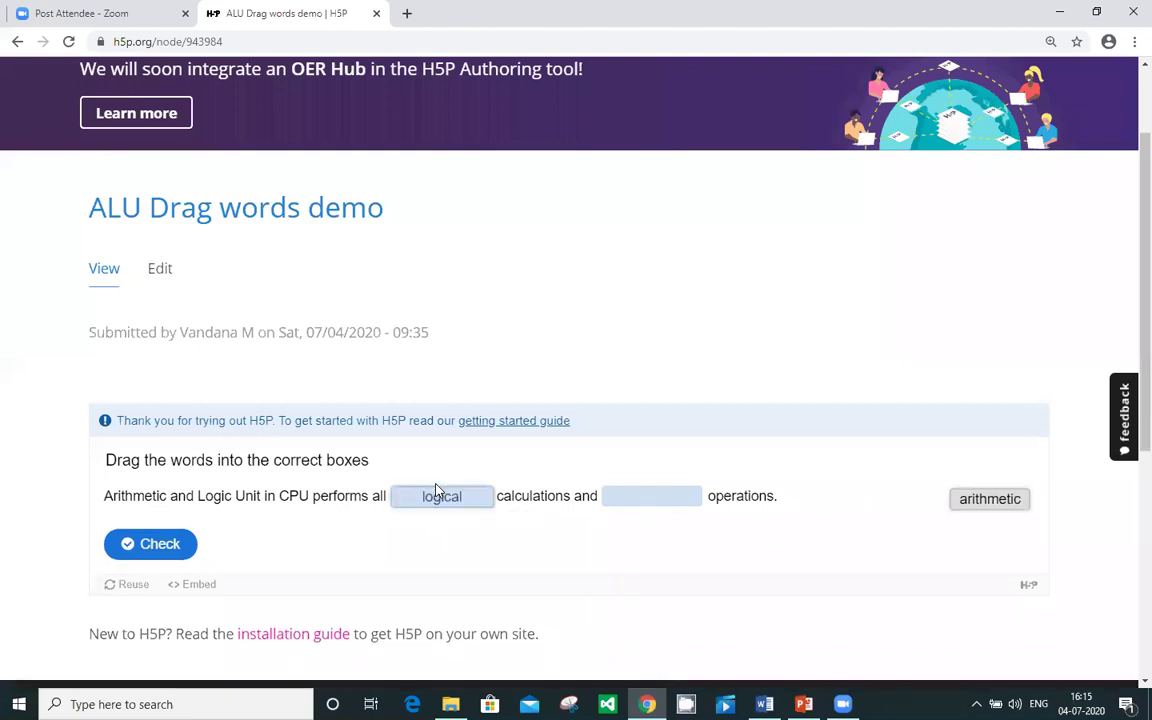
pyautogui.moveTo(977, 501)
pyautogui.mouseDown()
pyautogui.moveTo(928, 478)
pyautogui.moveTo(974, 517)
pyautogui.mouseUp()
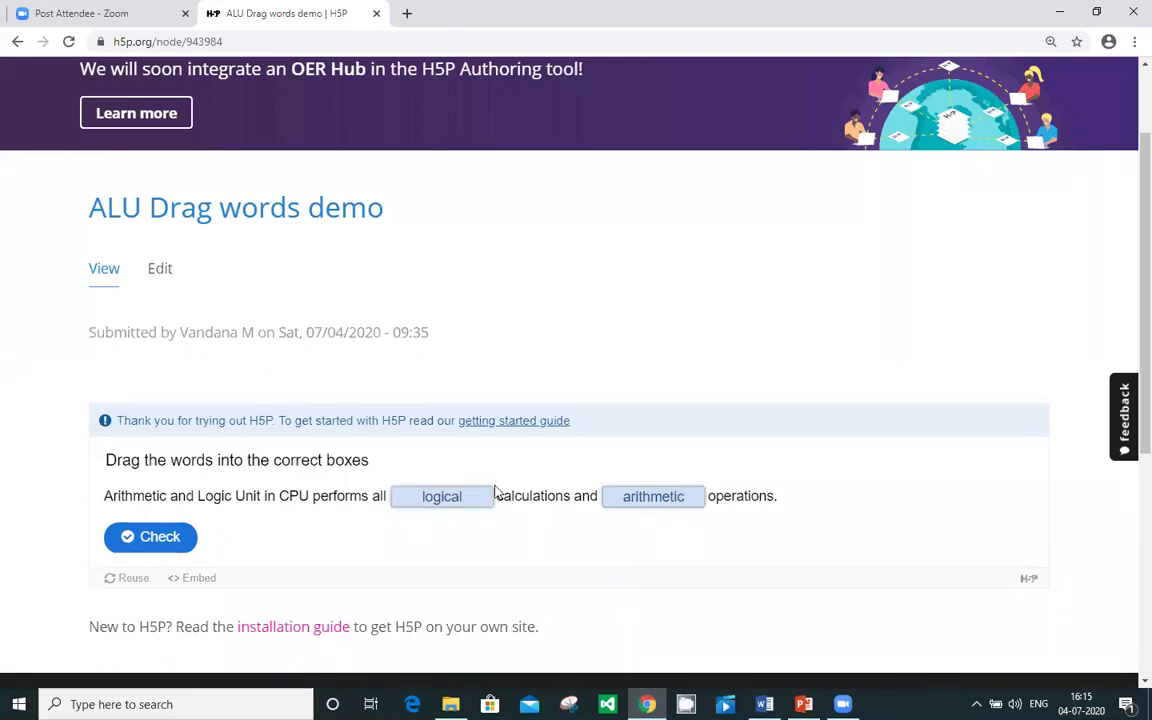
pyautogui.click(160, 540)
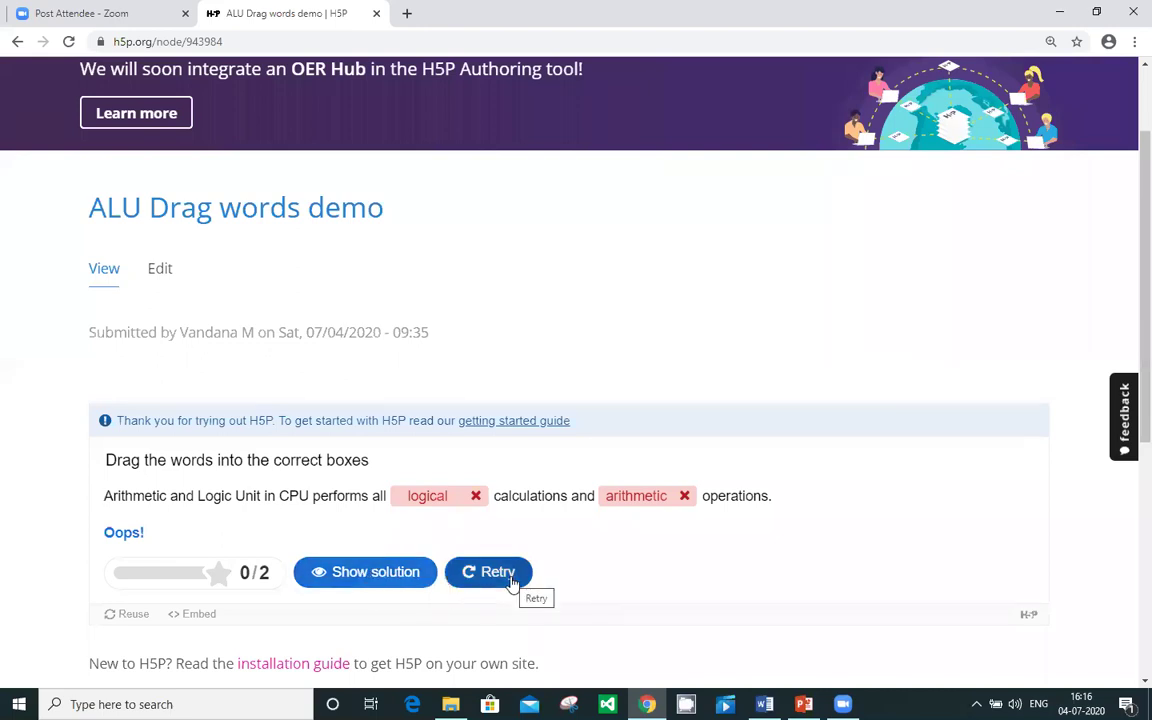
pyautogui.click(372, 583)
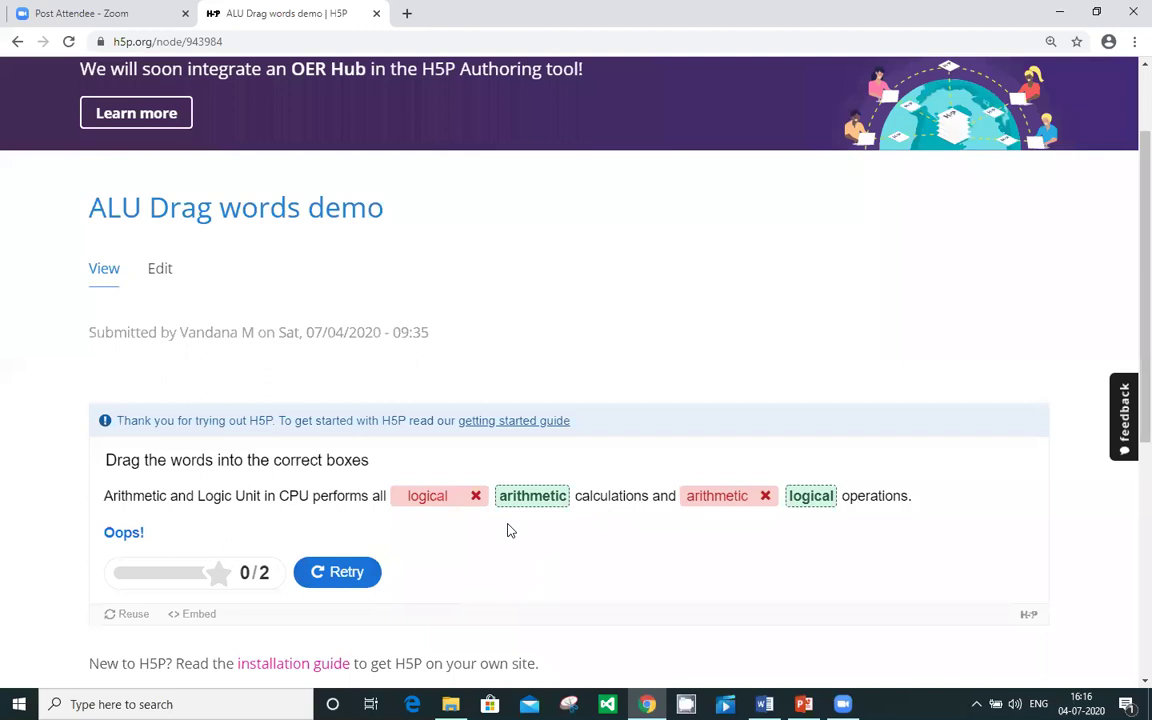
# Retry with arithmetic in the first blank and logical in the second, checking for 2/2
pyautogui.click(358, 576)
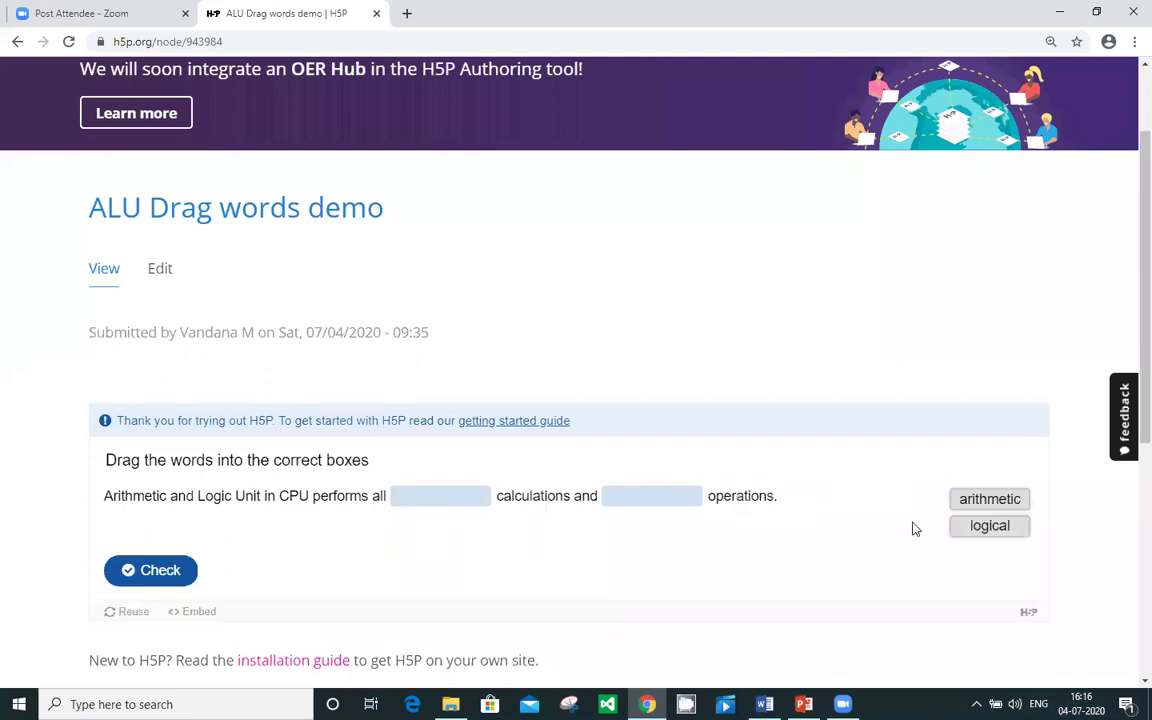
pyautogui.moveTo(1016, 509); pyautogui.dragTo(455, 490)
pyautogui.moveTo(998, 509); pyautogui.dragTo(658, 495)
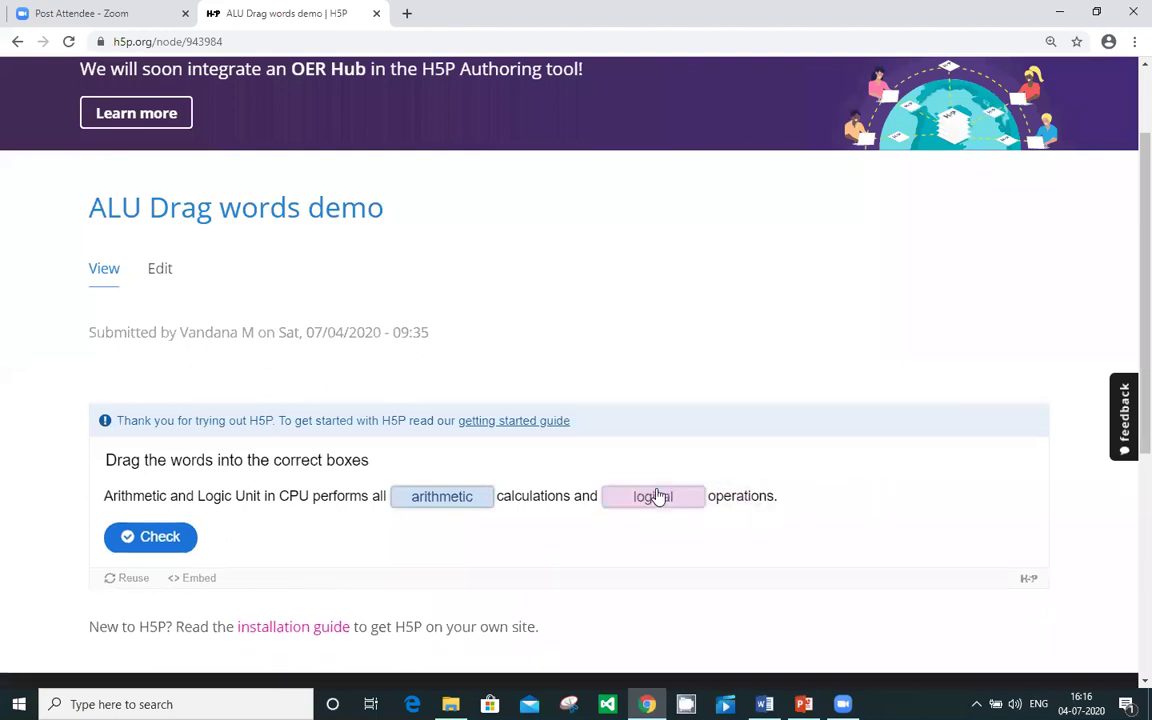
pyautogui.click(153, 545)
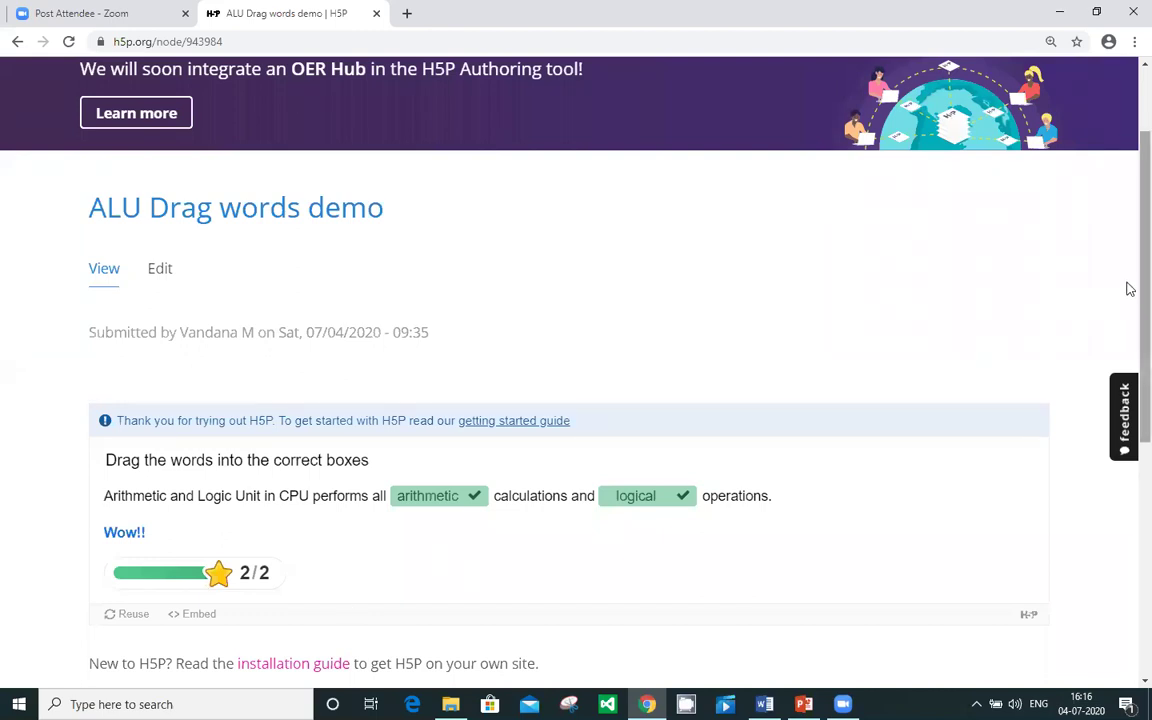
pyautogui.scroll(-2, 1130, 289)
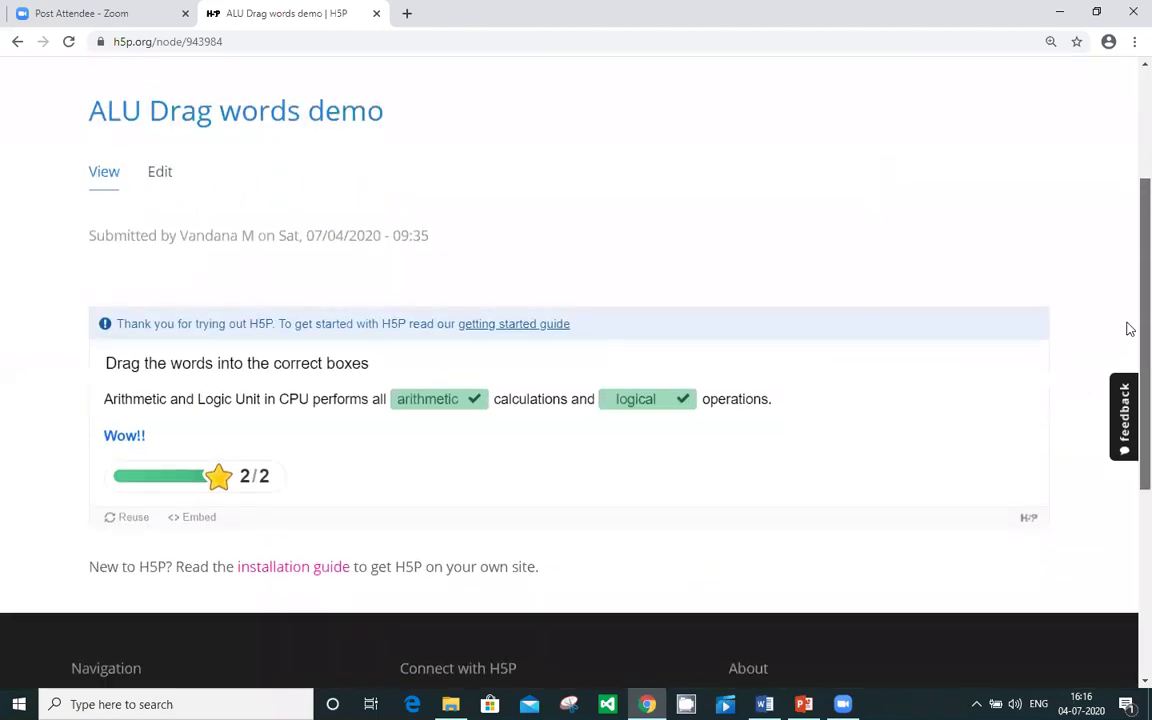
pyautogui.scroll(1, 1130, 329)
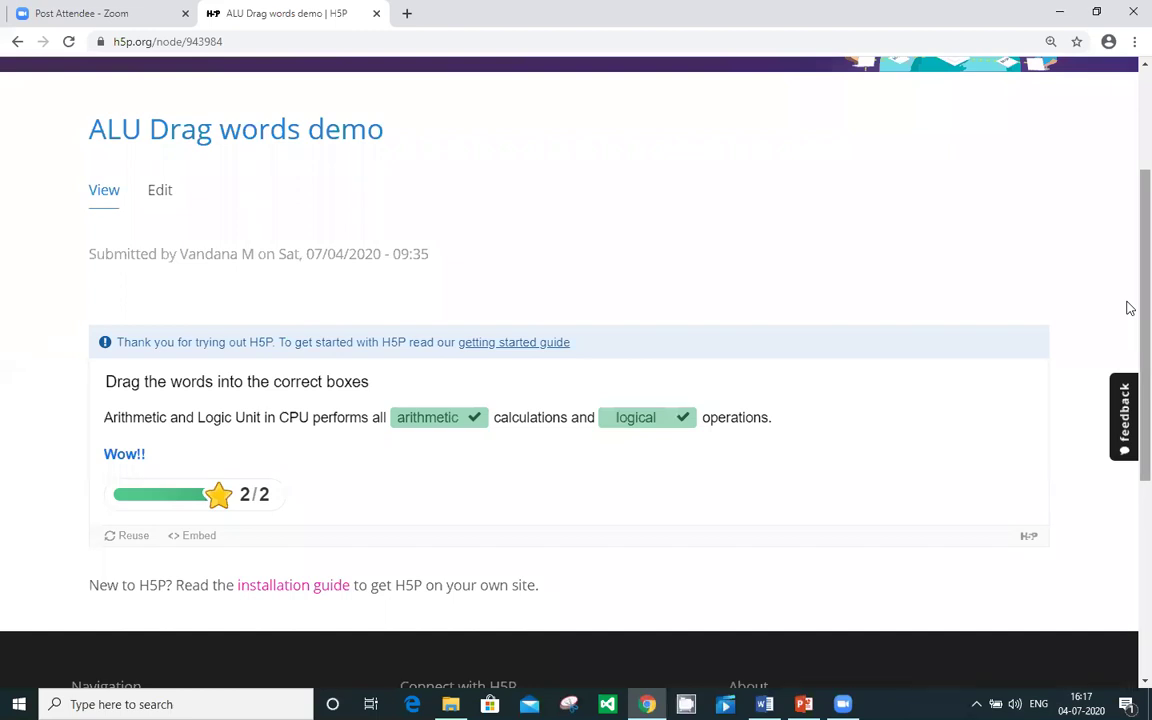
pyautogui.scroll(2, 1130, 260)
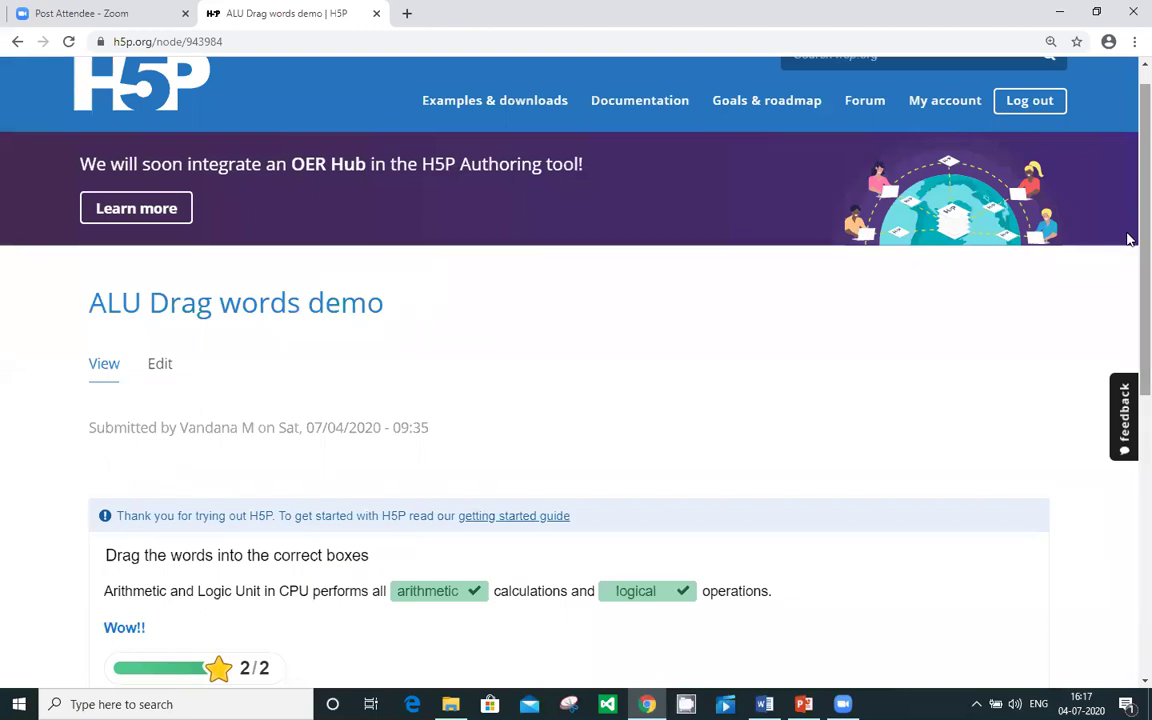
pyautogui.scroll(1, 1128, 223)
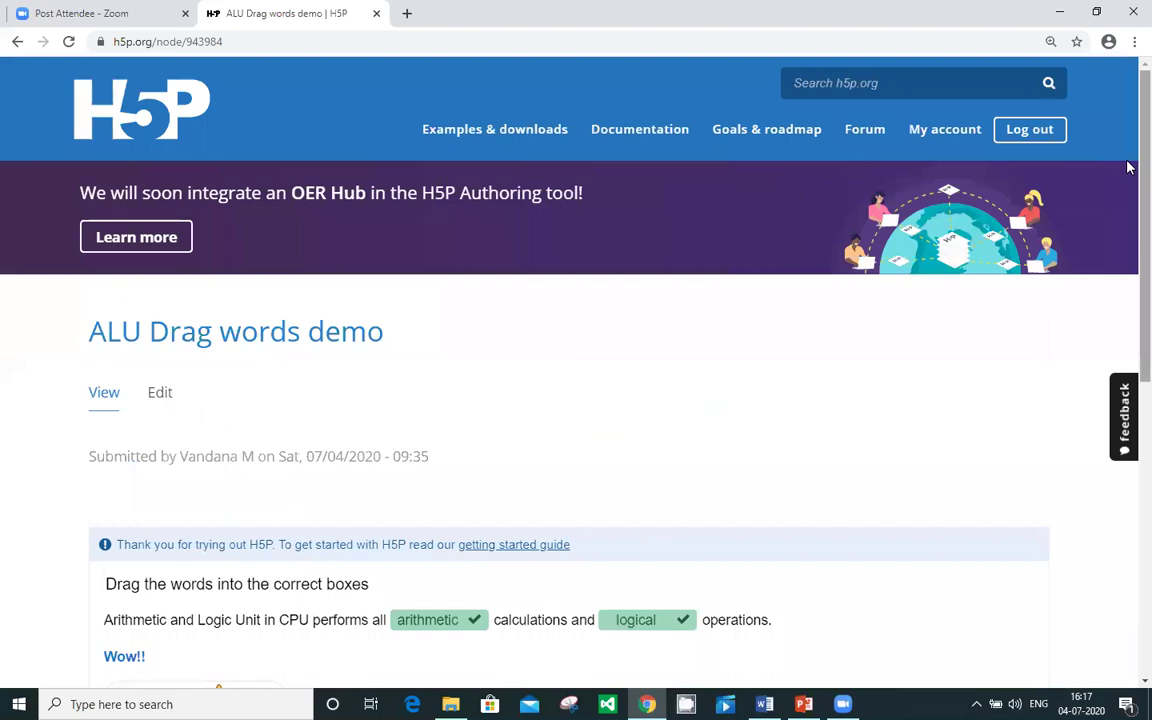
# Go to My account and use Try out H5P to reach the content type hub
pyautogui.click(957, 142)
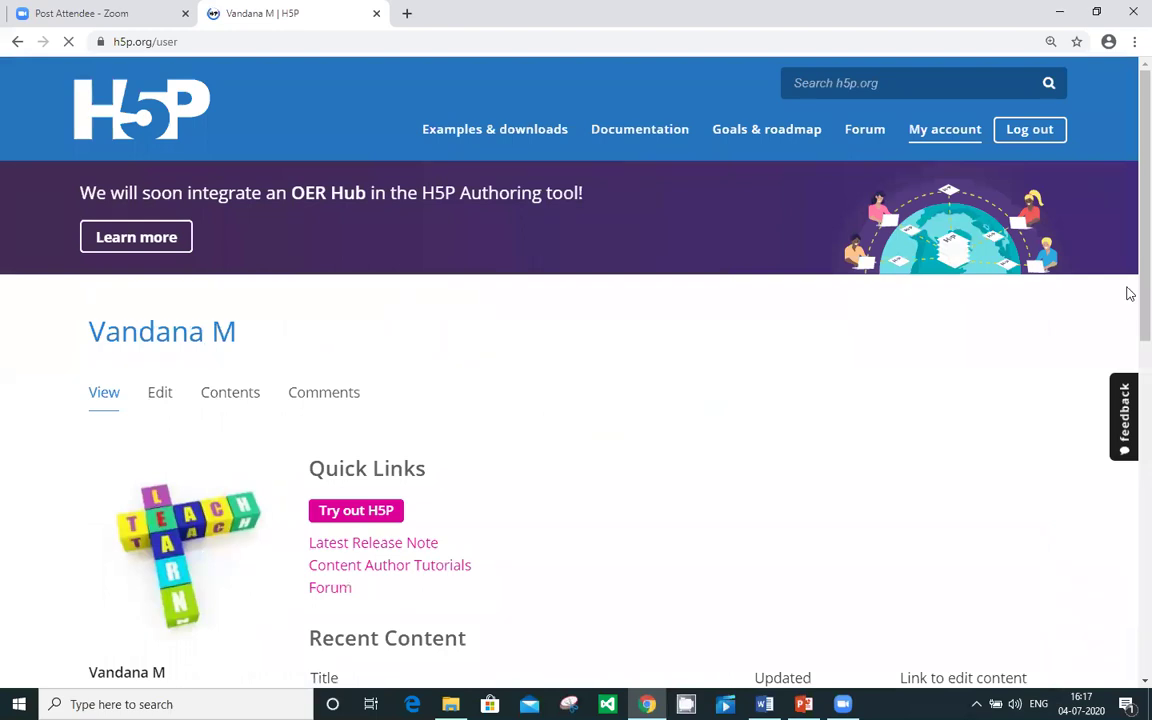
pyautogui.scroll(-1, 1129, 283)
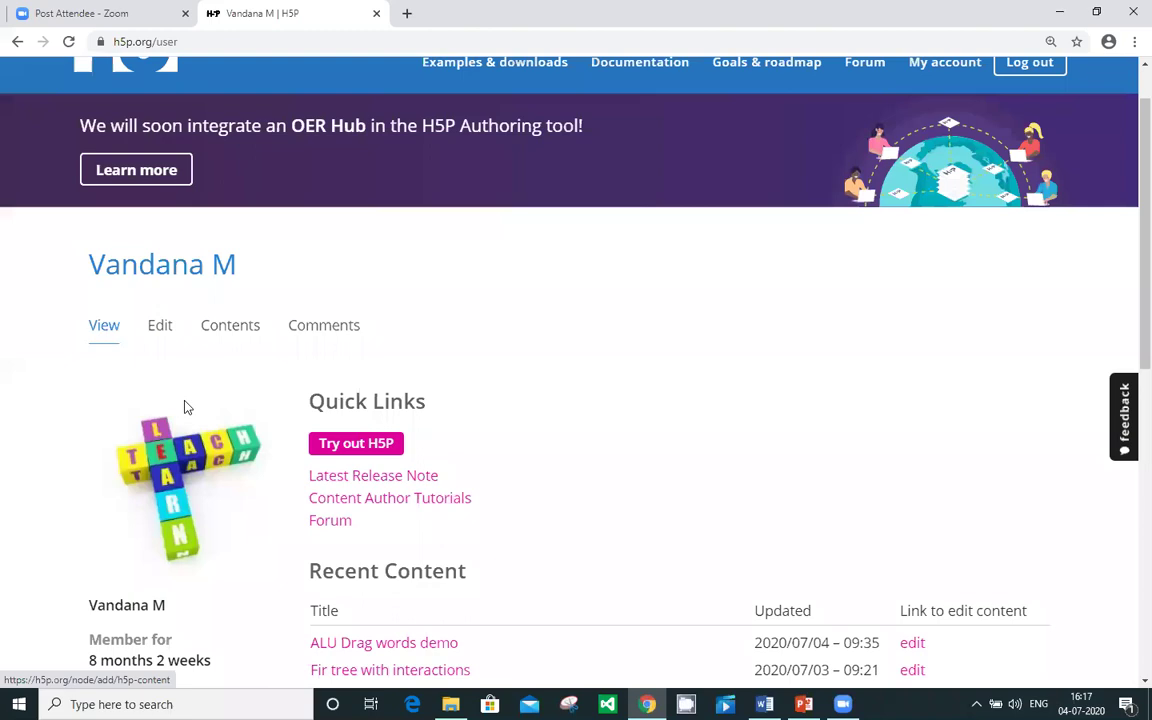
pyautogui.click(356, 448)
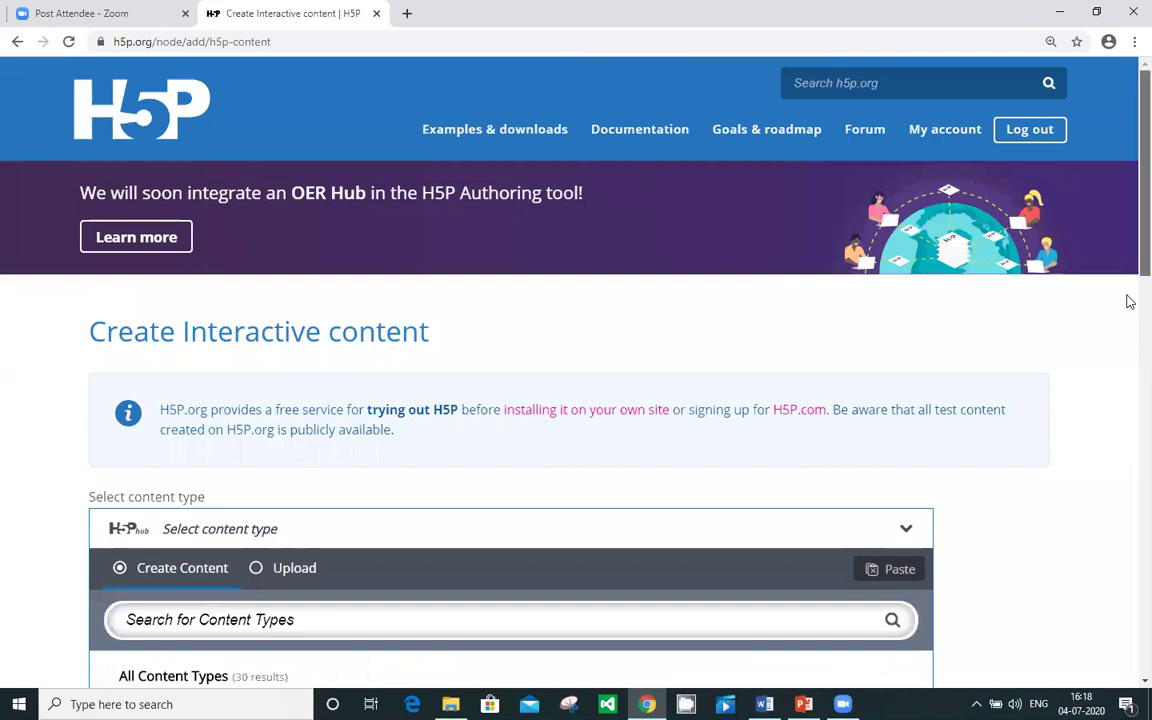
# Search the content types for 'drag' and select Drag the Words
pyautogui.scroll(-3, 1127, 305)
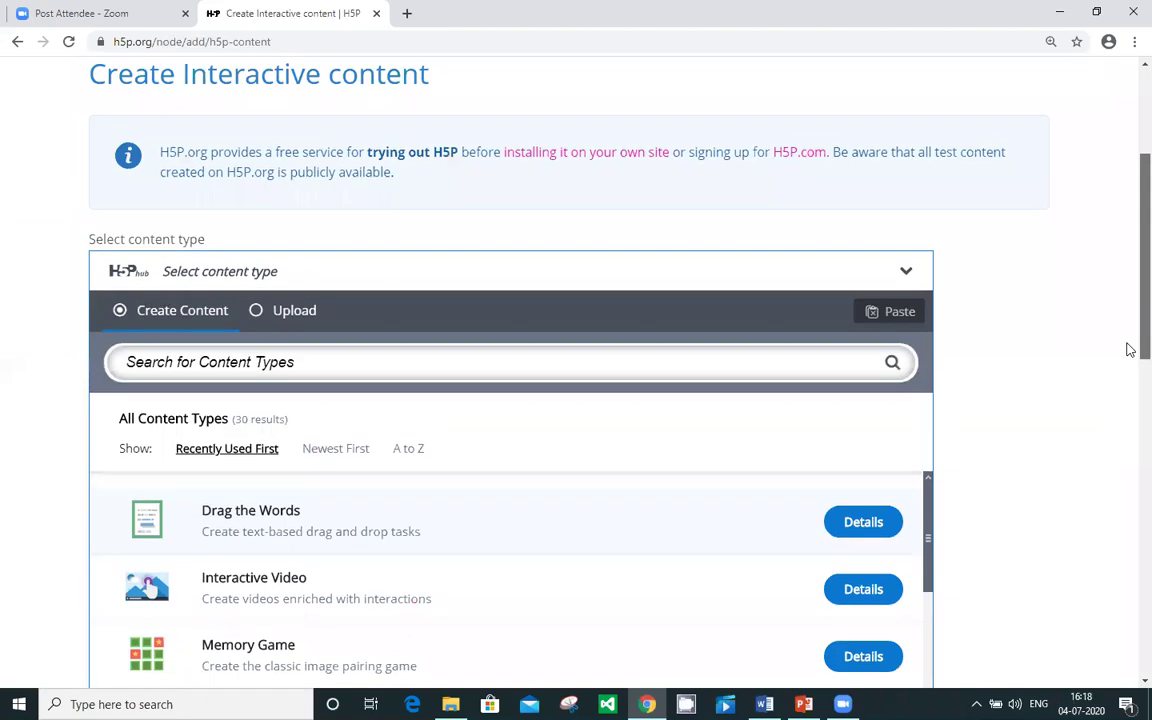
pyautogui.scroll(-1, 1129, 355)
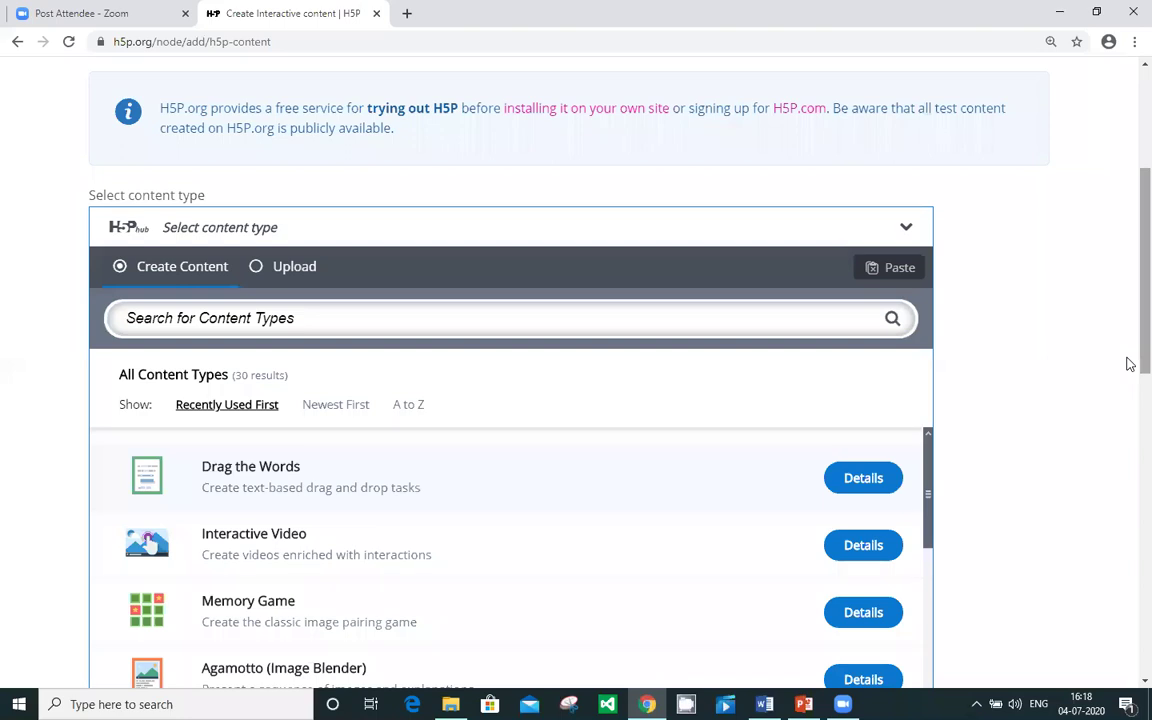
pyautogui.scroll(-5, 938, 589)
pyautogui.scroll(5, 938, 539)
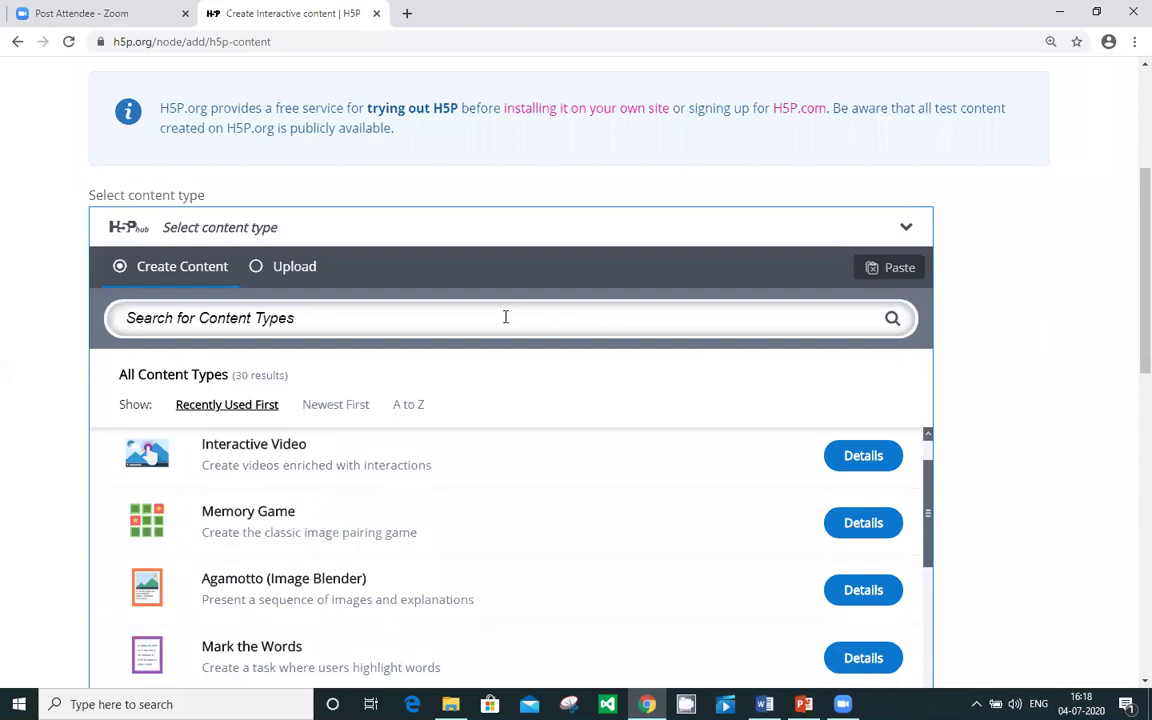
pyautogui.click(279, 318)
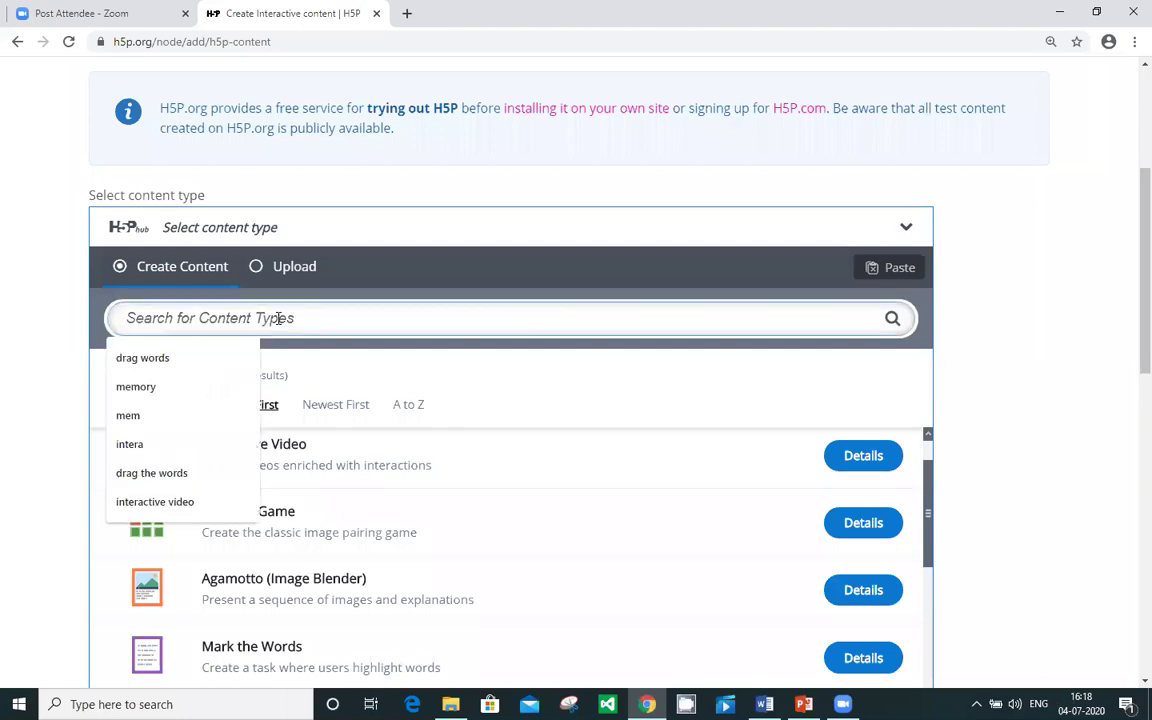
pyautogui.write('drag the words')
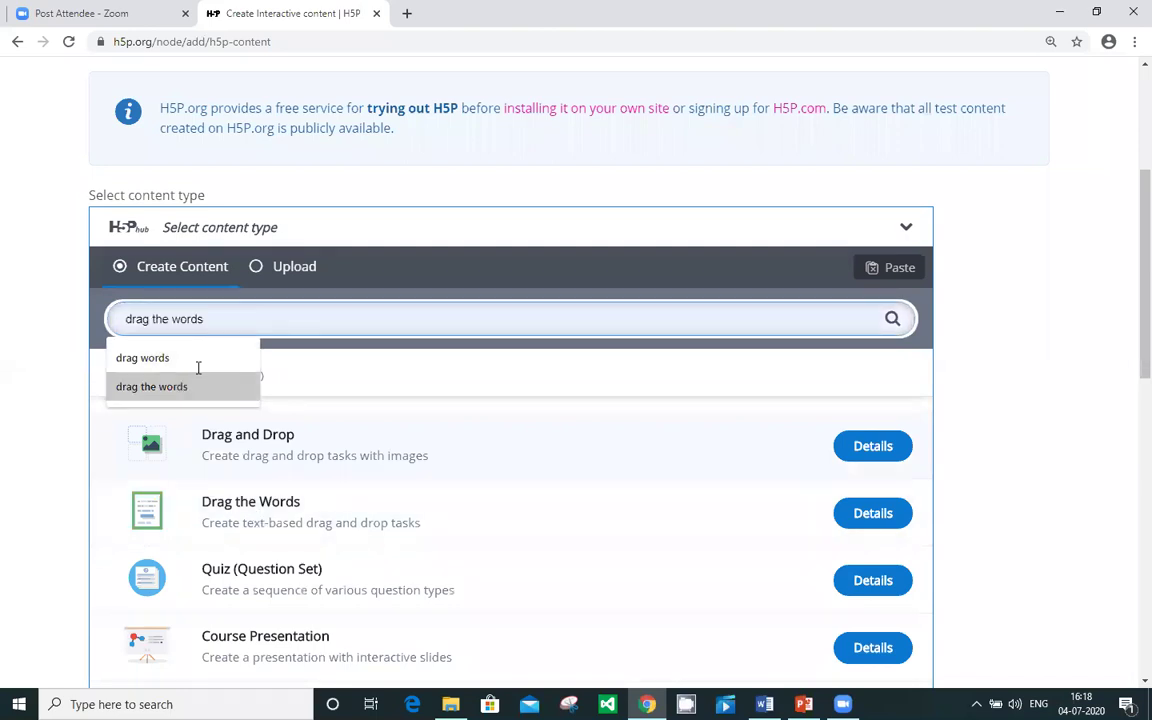
pyautogui.click(188, 378)
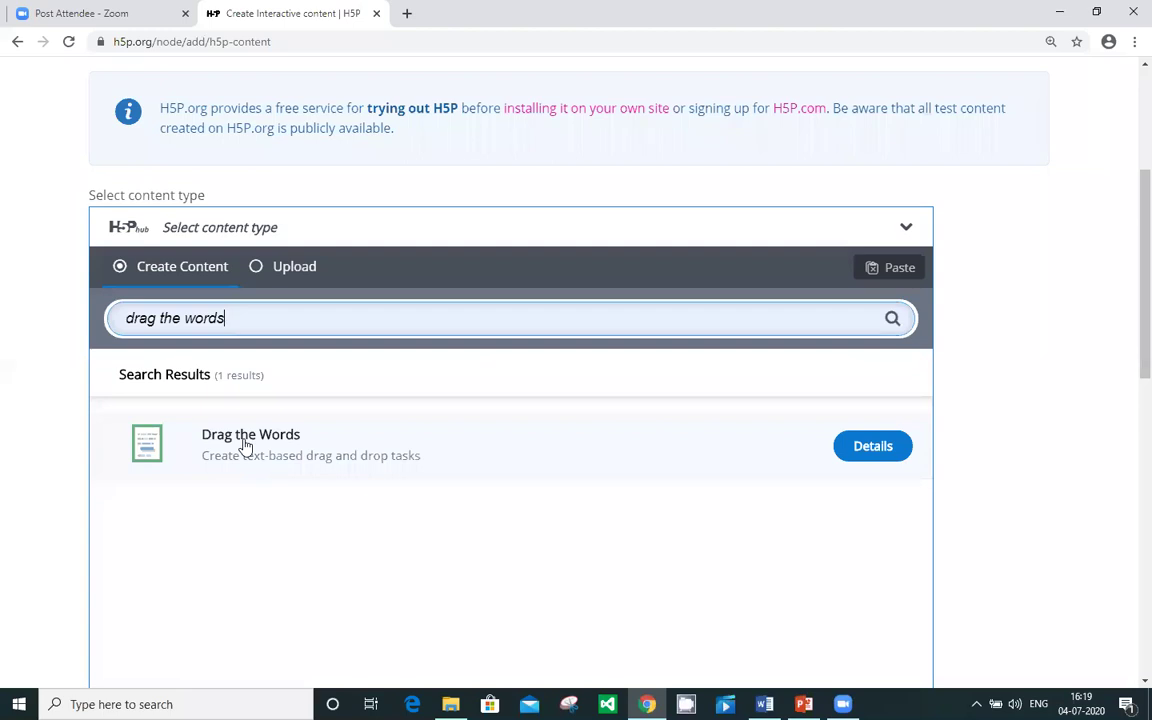
pyautogui.click(245, 445)
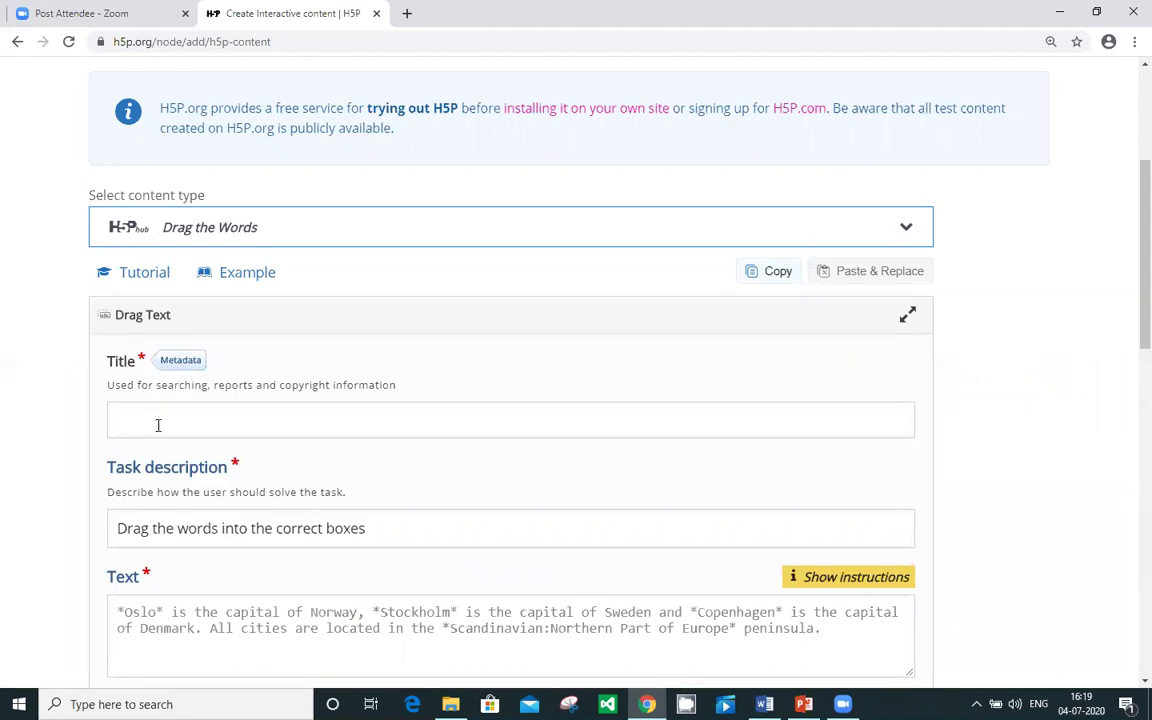
# Enter 'leaves drag words' as the Drag the Words activity title
pyautogui.click(201, 421)
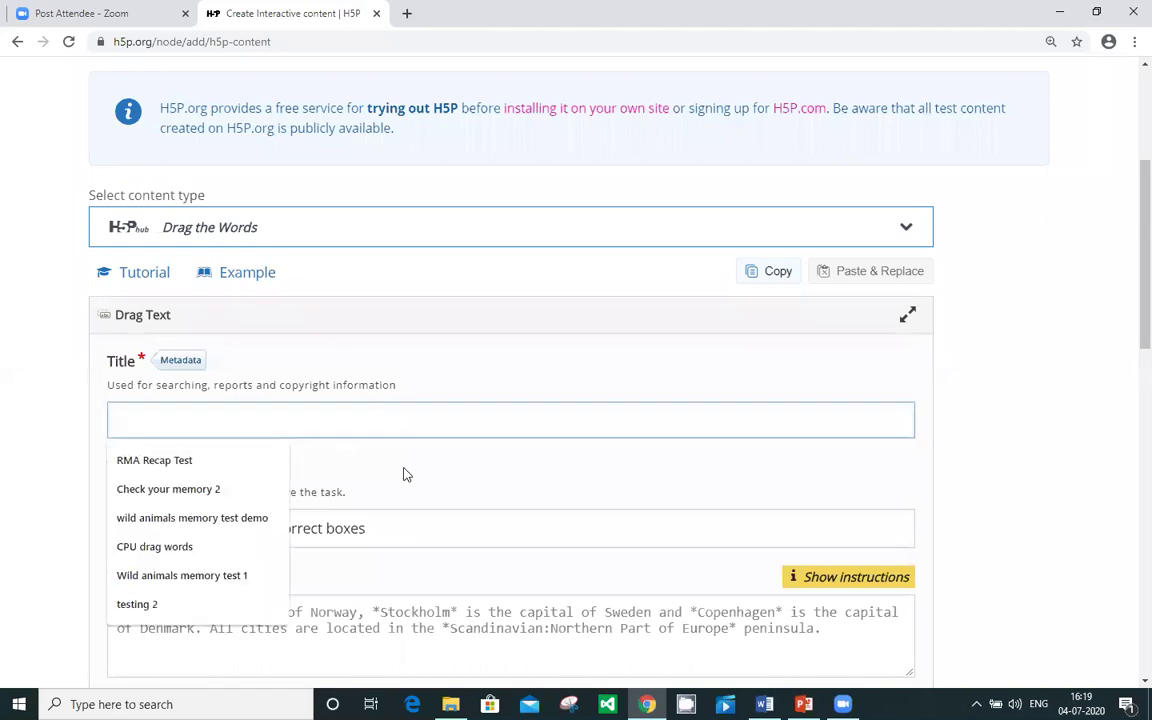
pyautogui.click(355, 478)
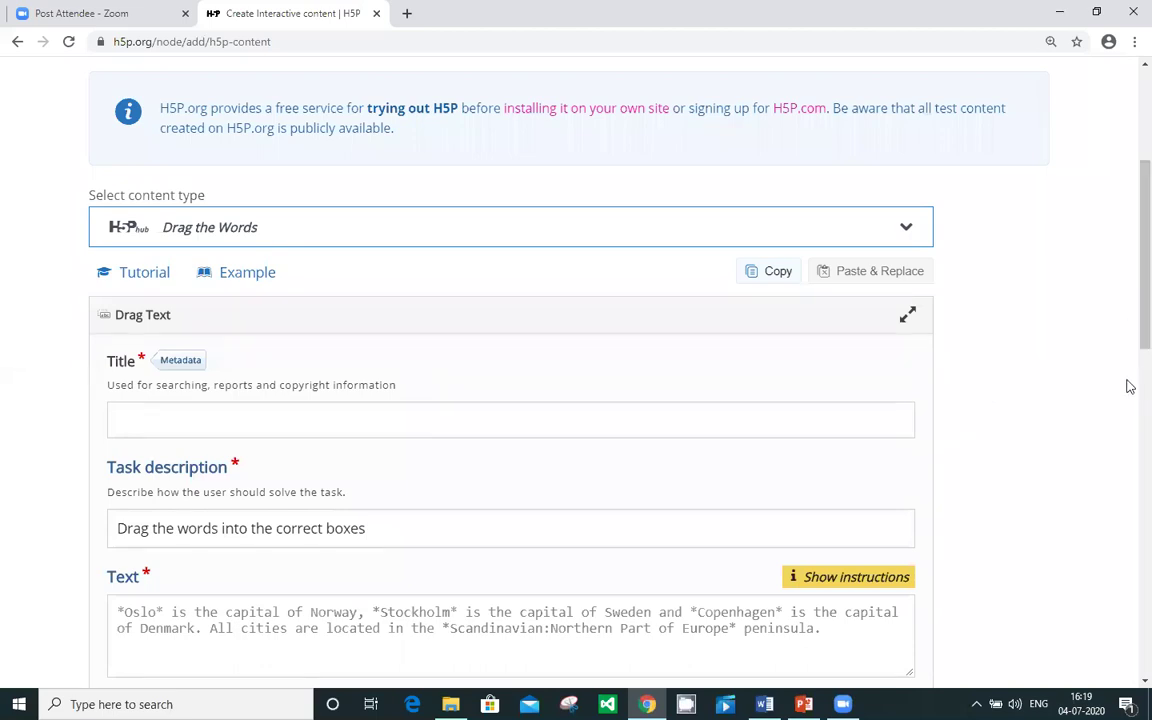
pyautogui.scroll(-2, 1128, 375)
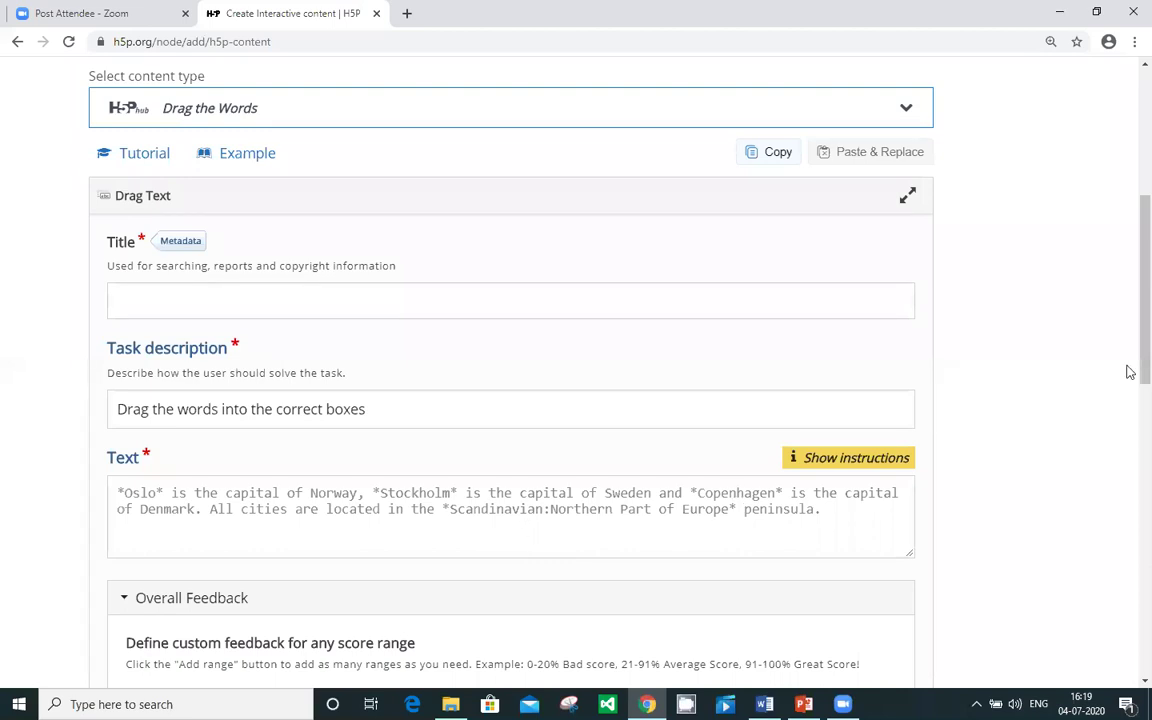
pyautogui.moveTo(1129, 364); pyautogui.dragTo(1129, 529)
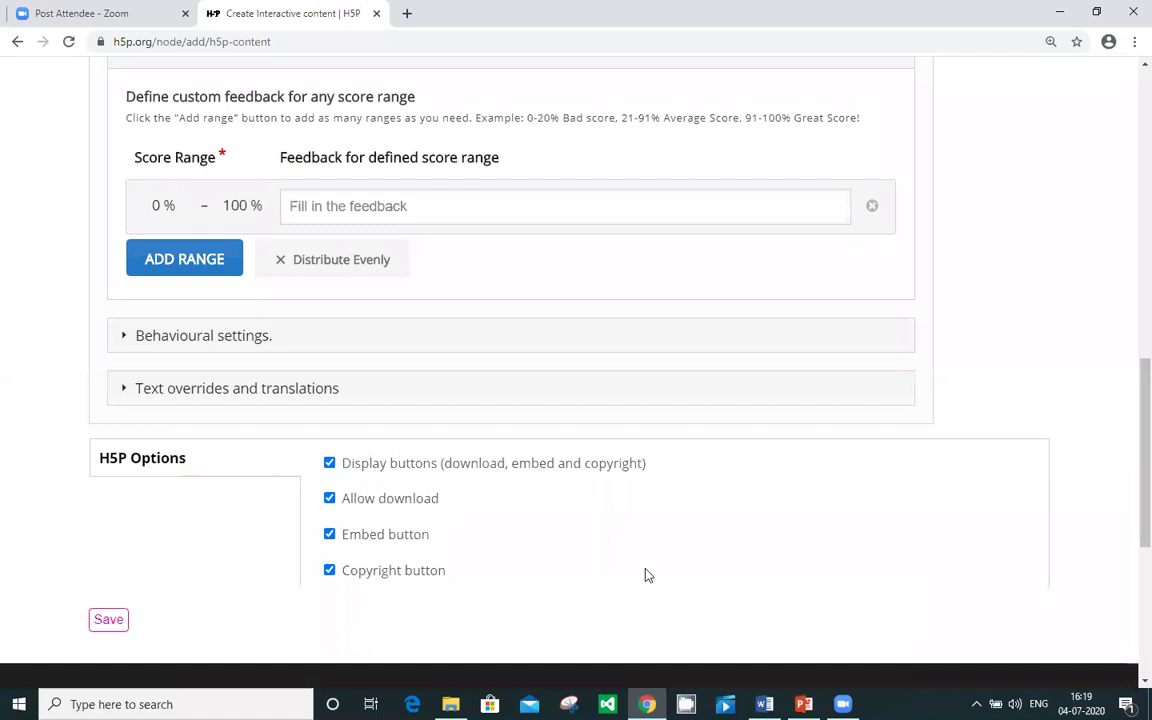
pyautogui.moveTo(1128, 502); pyautogui.dragTo(1130, 338)
pyautogui.scroll(1, 1128, 336)
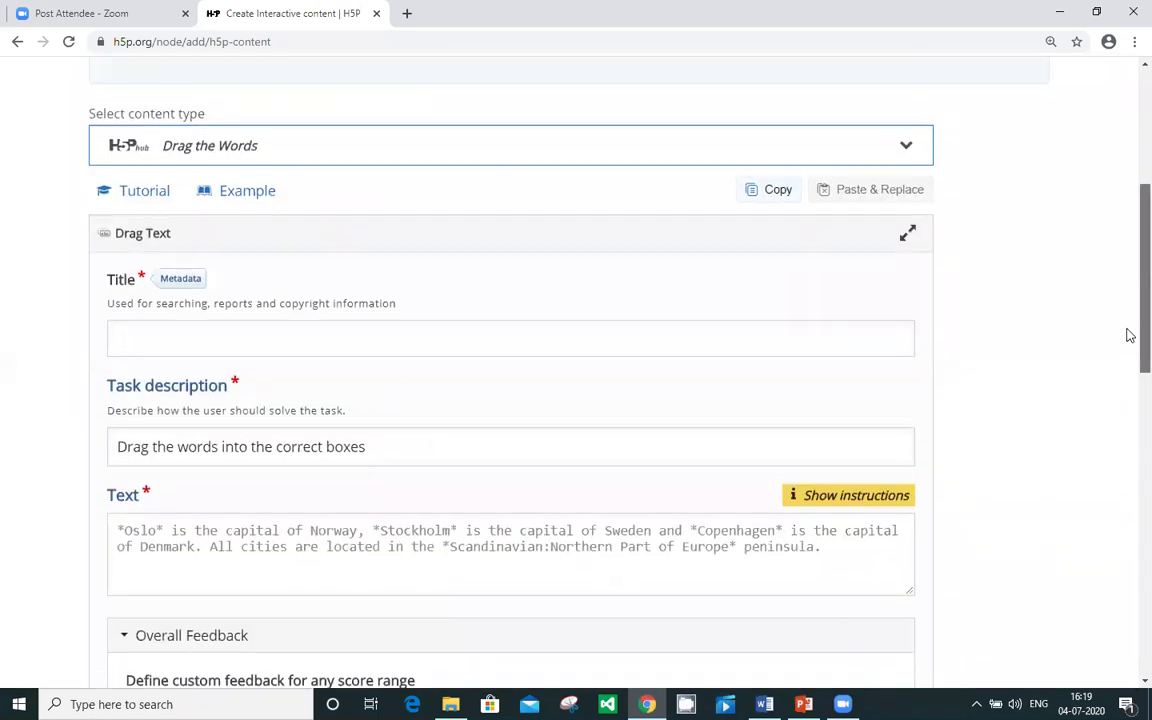
pyautogui.click(468, 345)
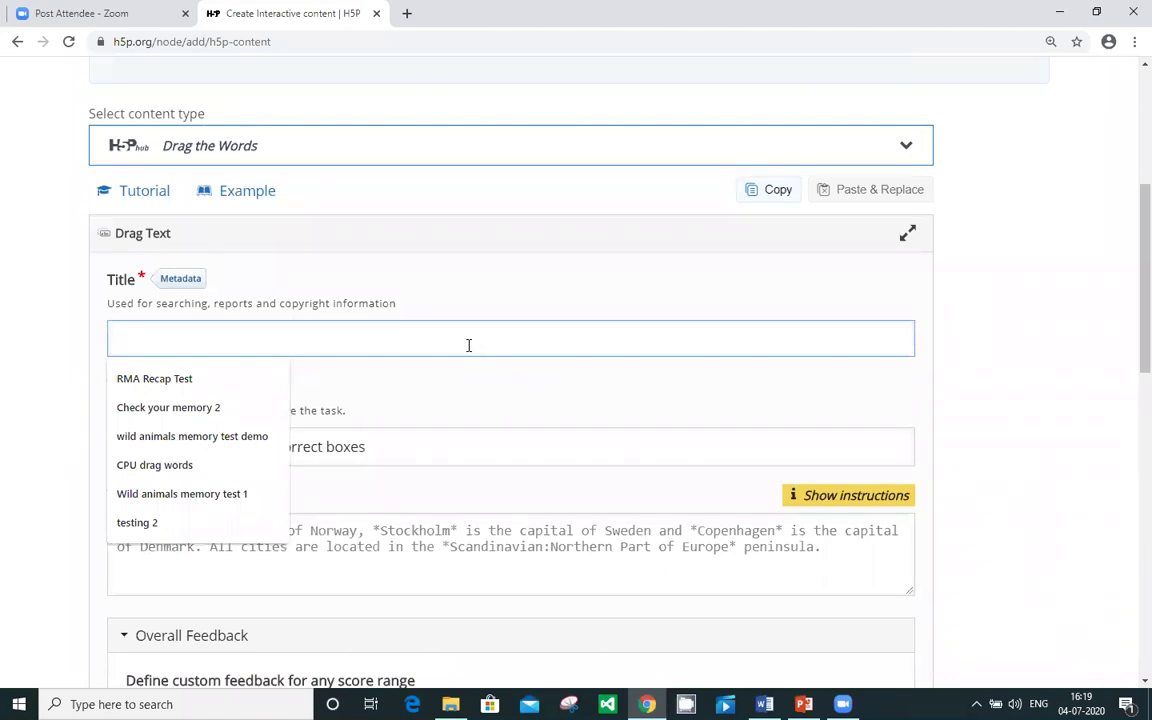
pyautogui.write('leaves')
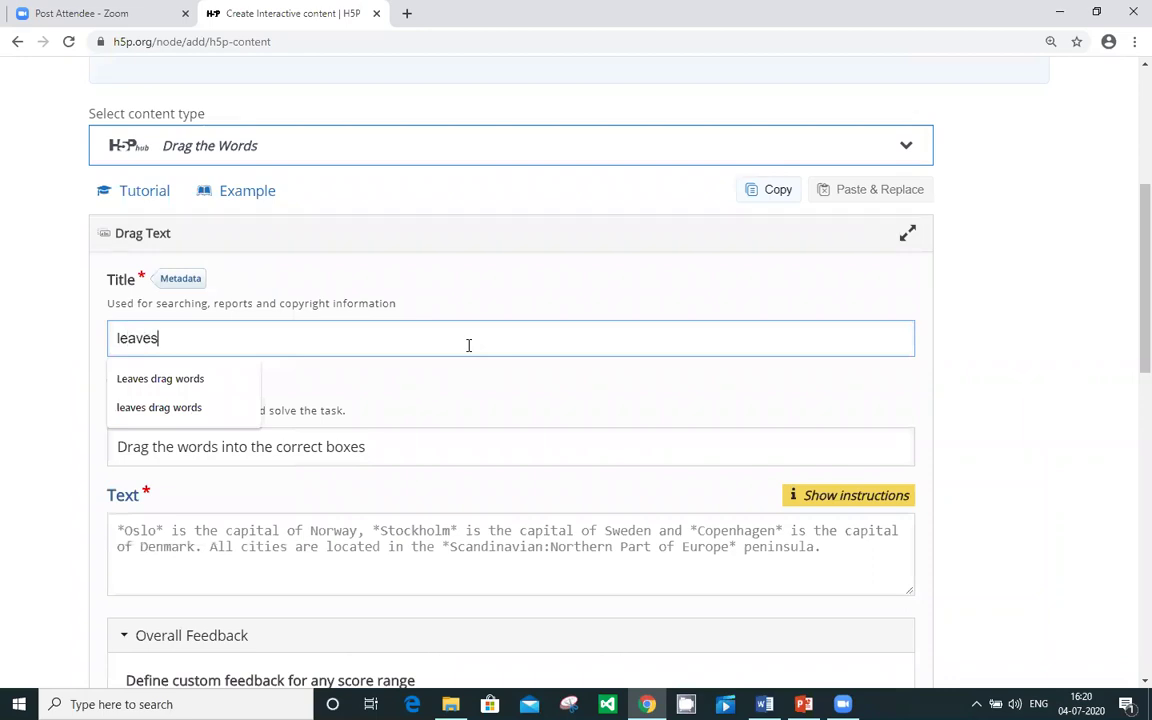
pyautogui.write(' drag words')
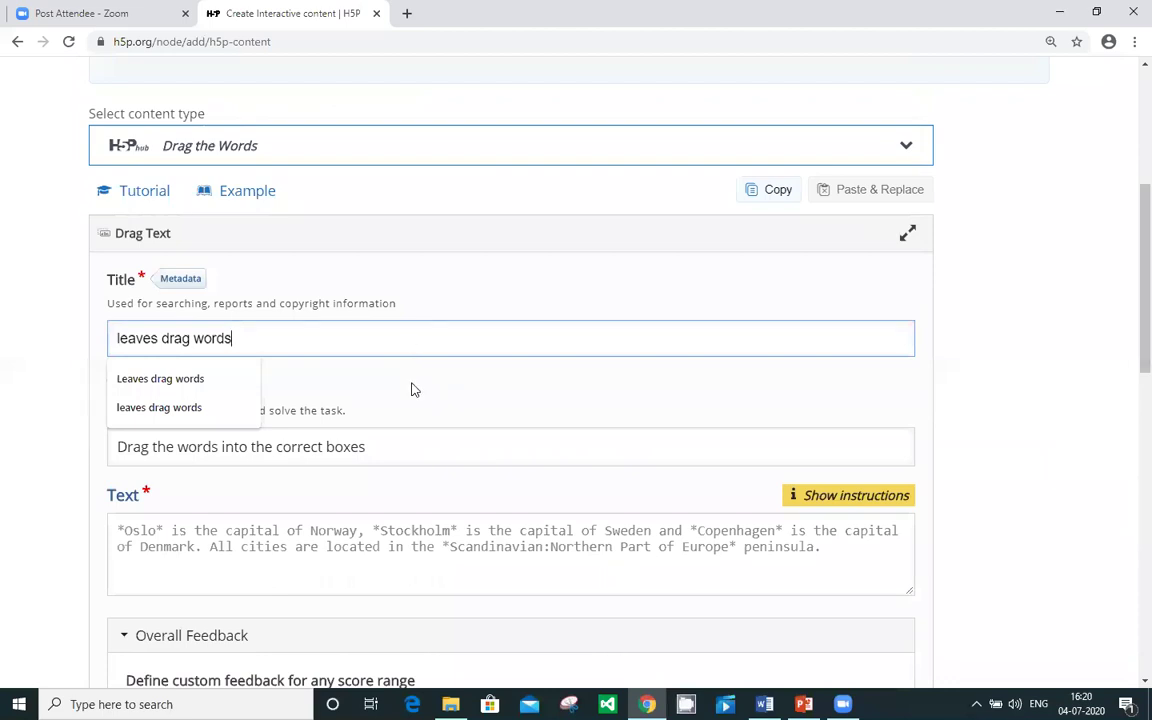
pyautogui.click(411, 390)
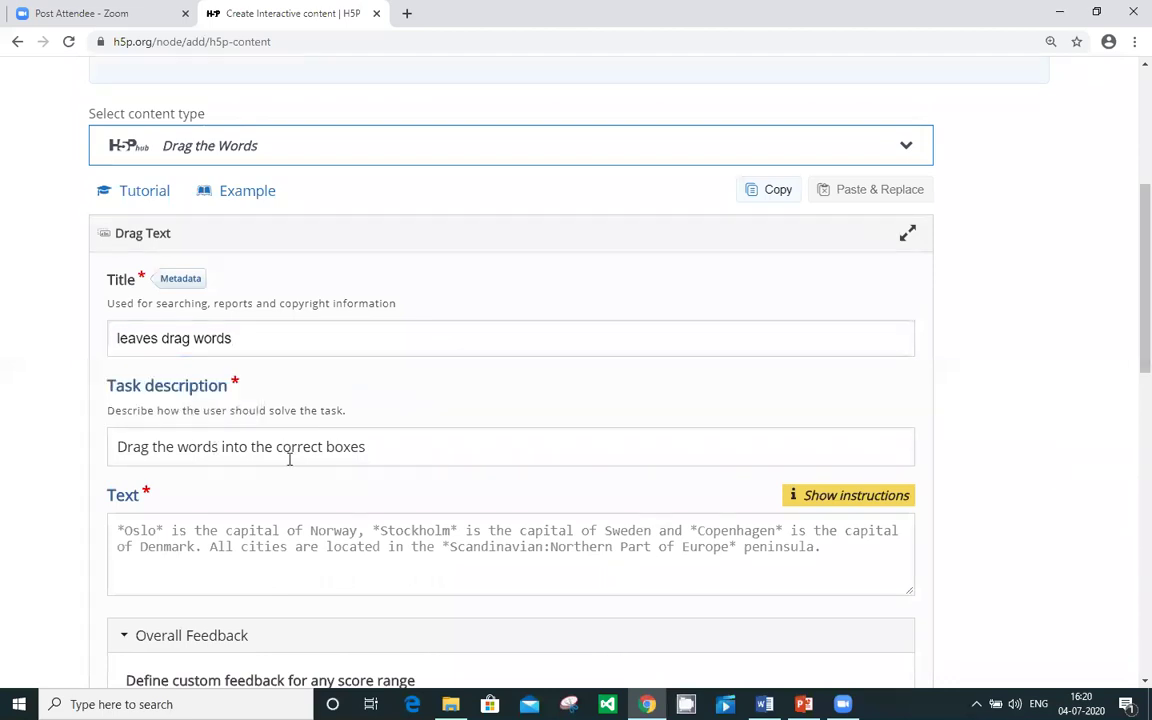
pyautogui.click(404, 453)
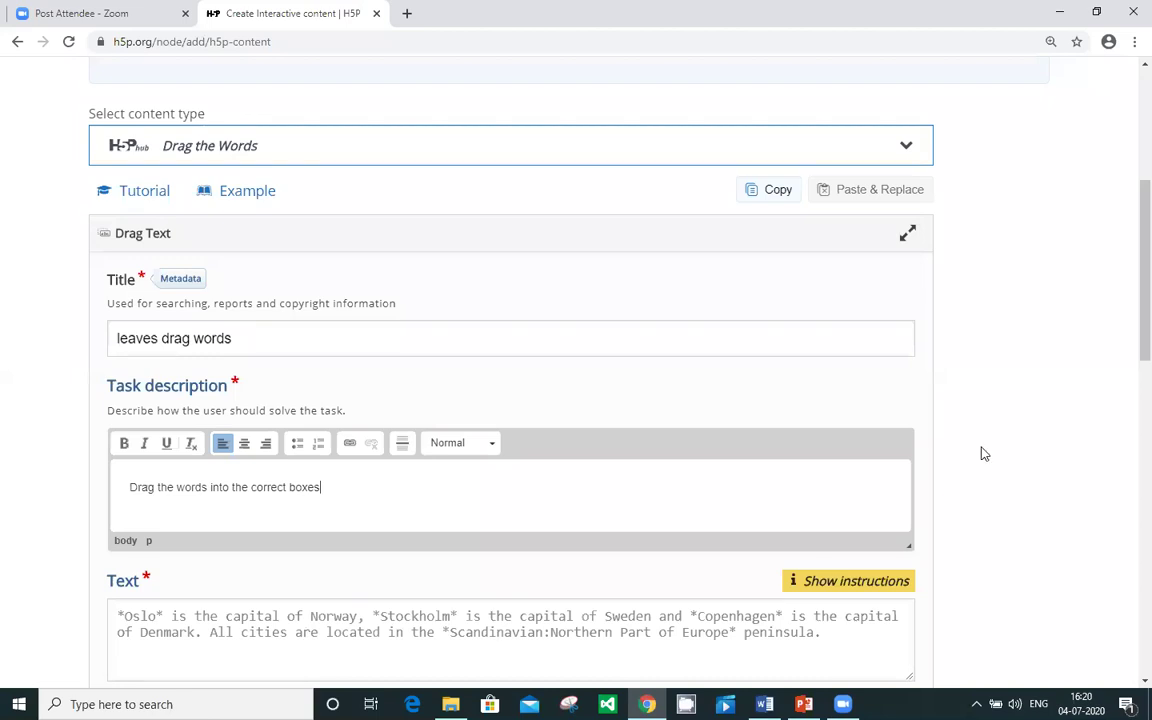
pyautogui.scroll(-3, 604, 419)
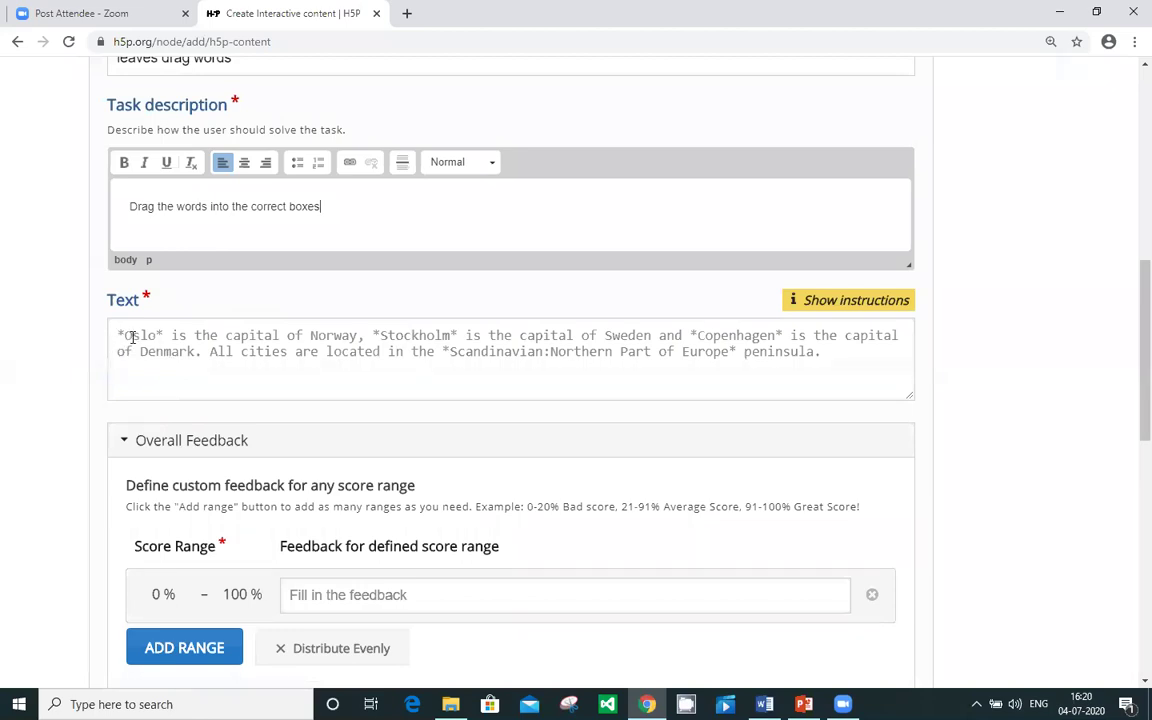
# Type the sentence saying leaves are green due to the presence of Chlorophyll
pyautogui.click(132, 337)
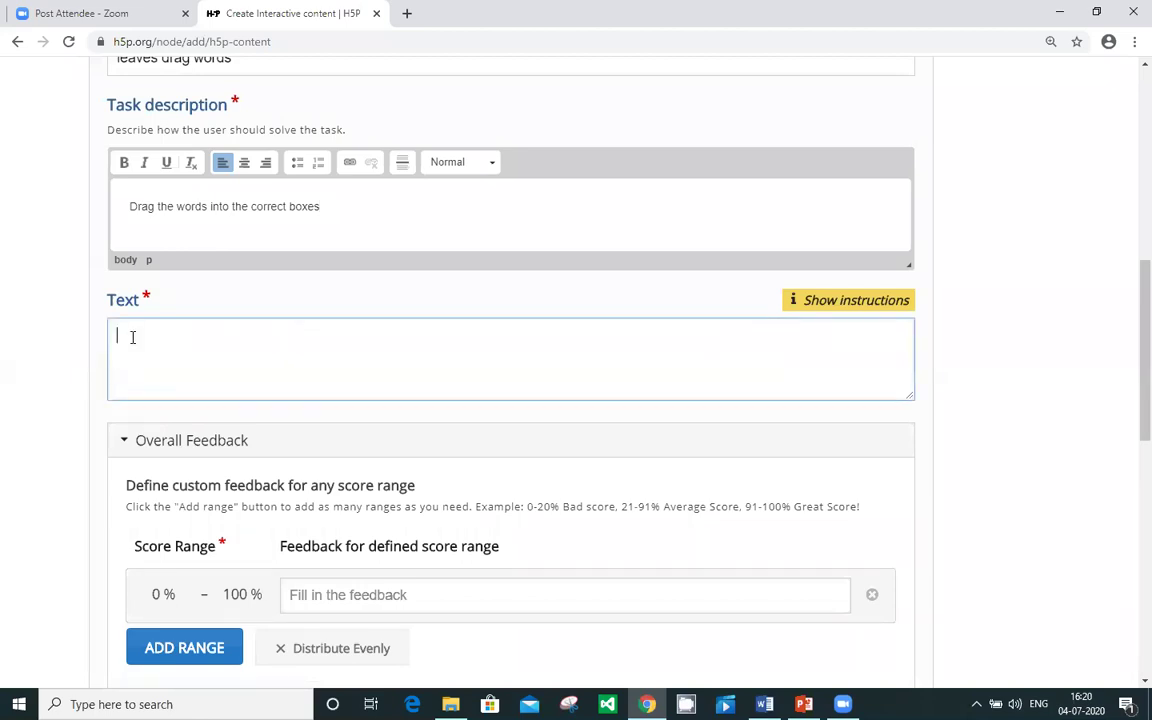
pyautogui.write('Ge')
pyautogui.write('nerally leaves are')
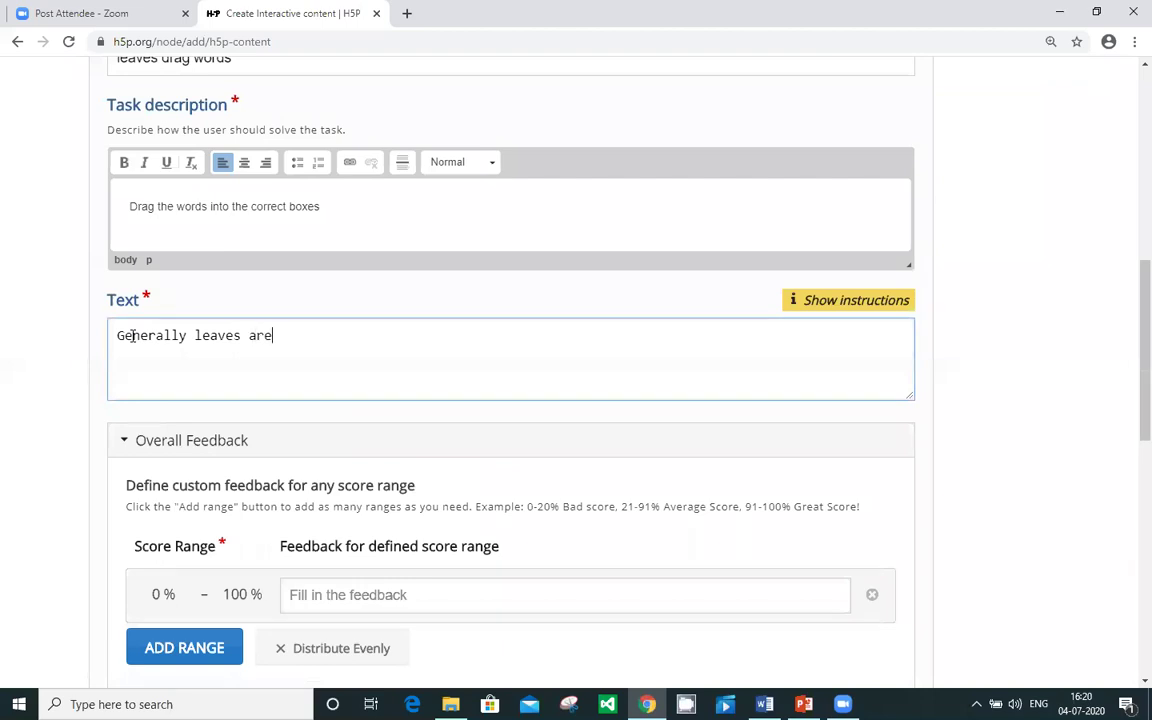
pyautogui.write(' green in colour')
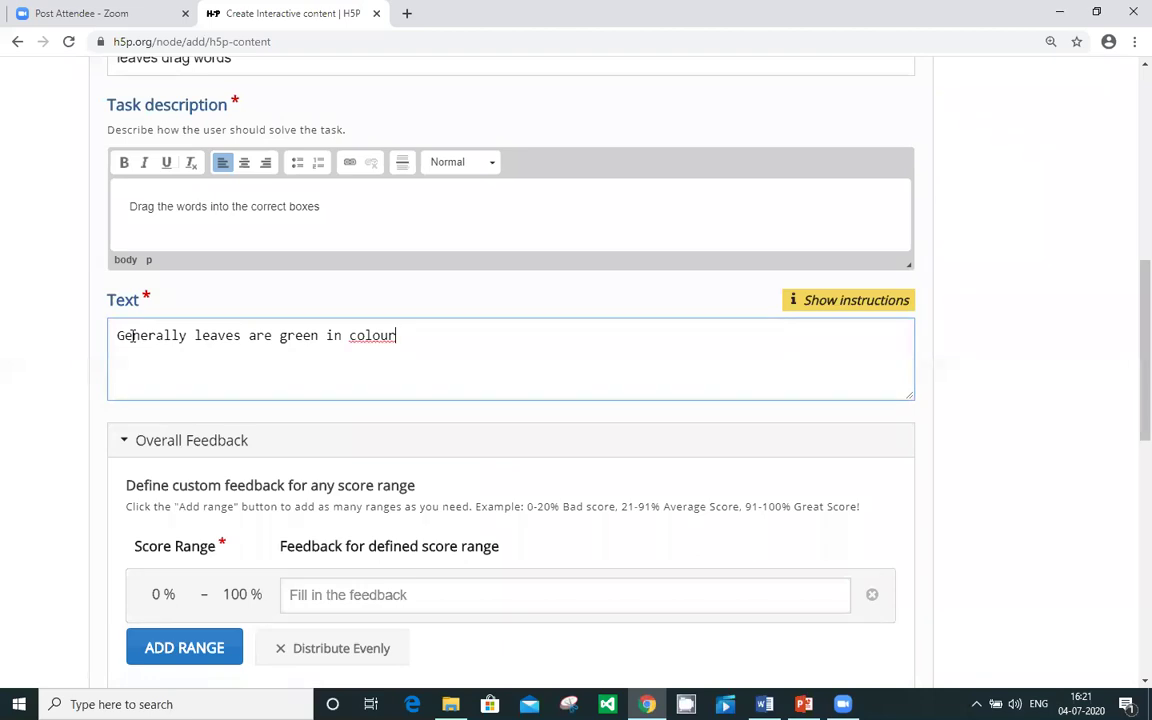
pyautogui.write(', the colour o')
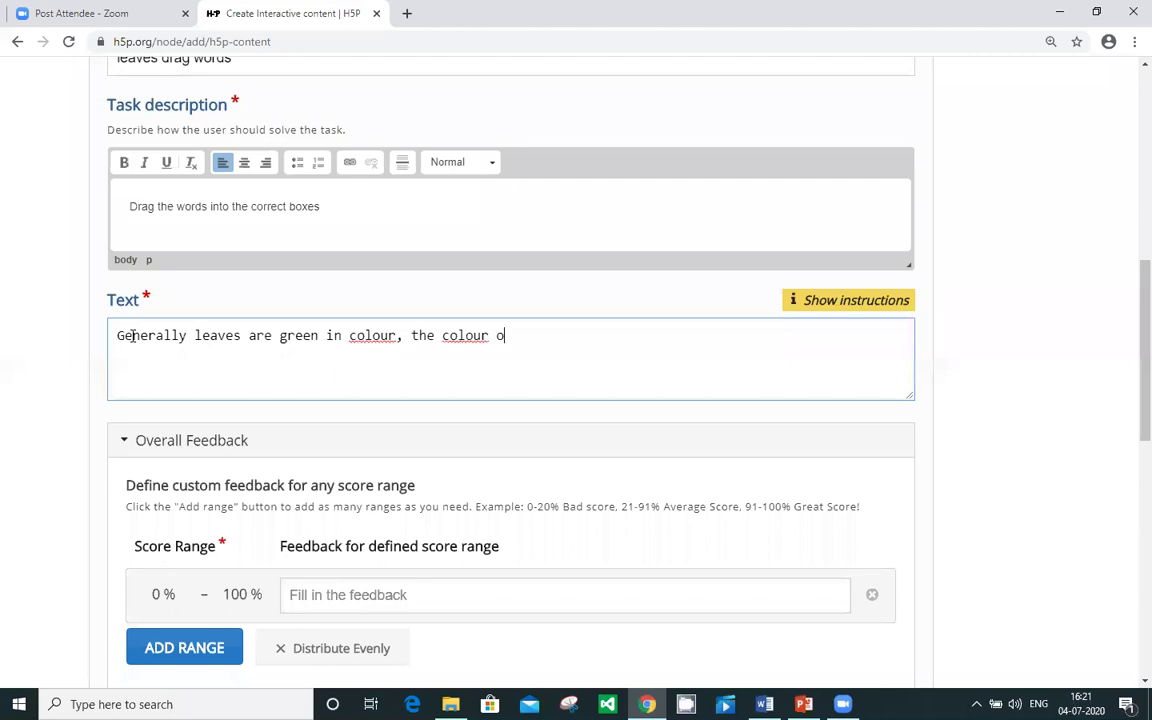
pyautogui.write('f the leaves is due to ')
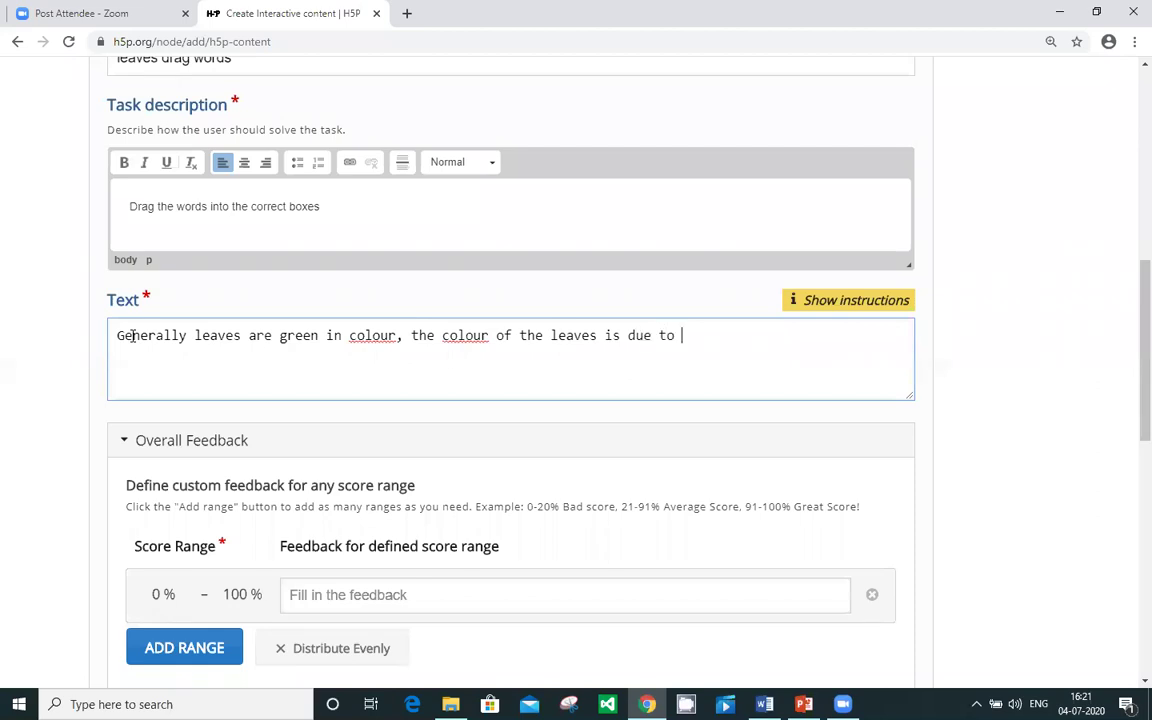
pyautogui.write('presence of Chlo')
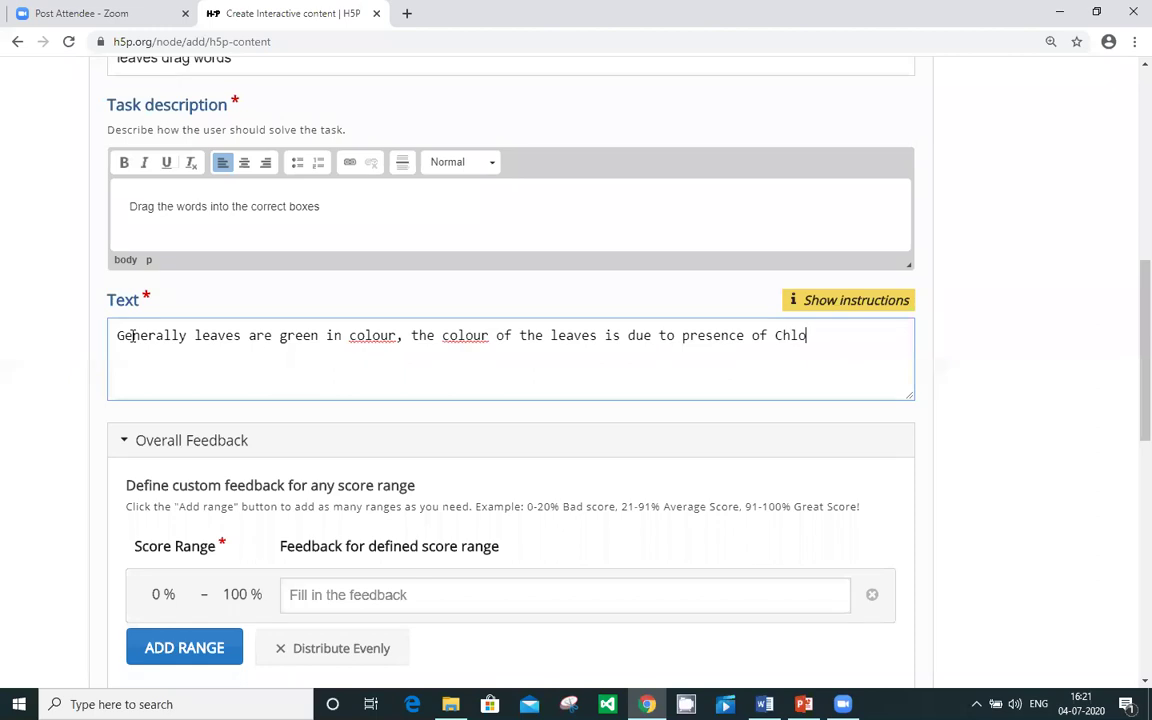
pyautogui.write('rophyll.')
# Wrap 'green' and 'Chlorophyll' in asterisks to make them the draggable words
pyautogui.moveTo(281, 336); pyautogui.dragTo(319, 336)
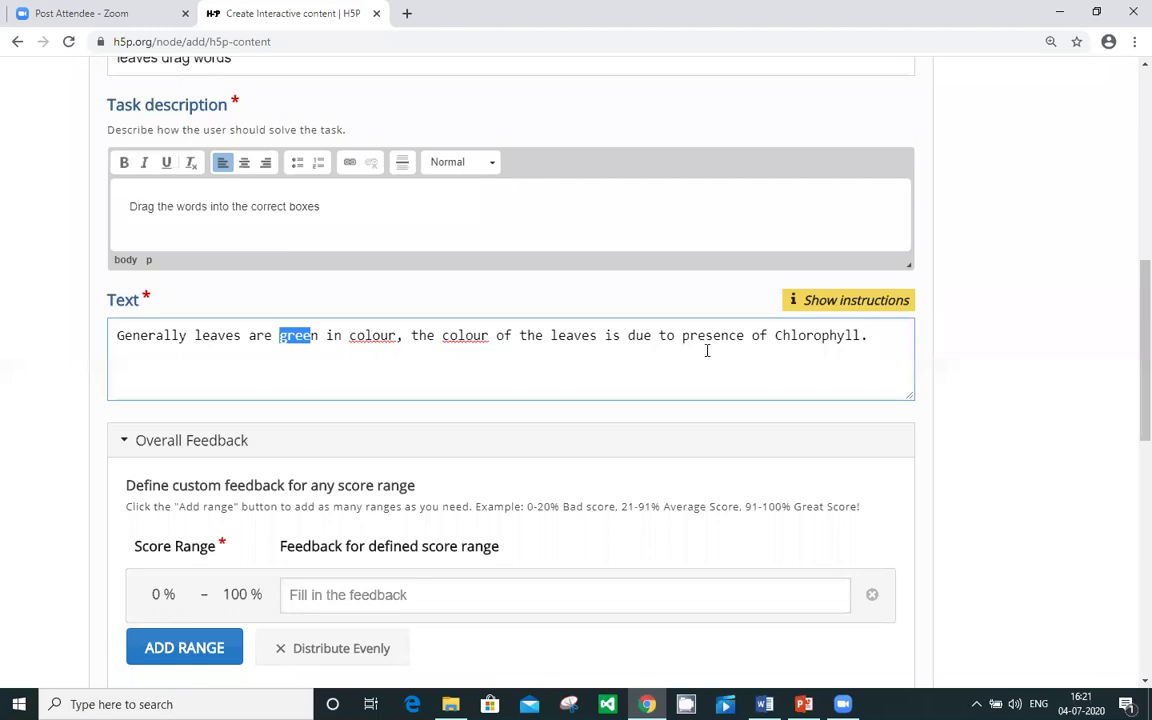
pyautogui.click(775, 336)
pyautogui.moveTo(849, 336); pyautogui.dragTo(863, 336)
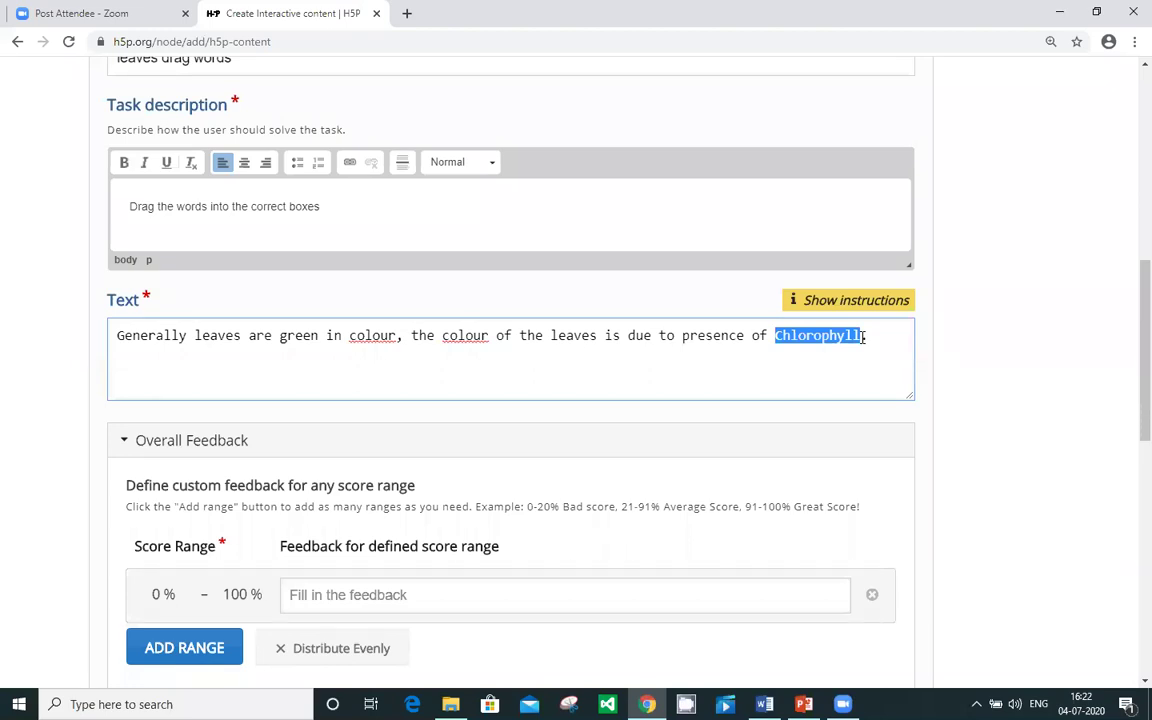
pyautogui.click(282, 337)
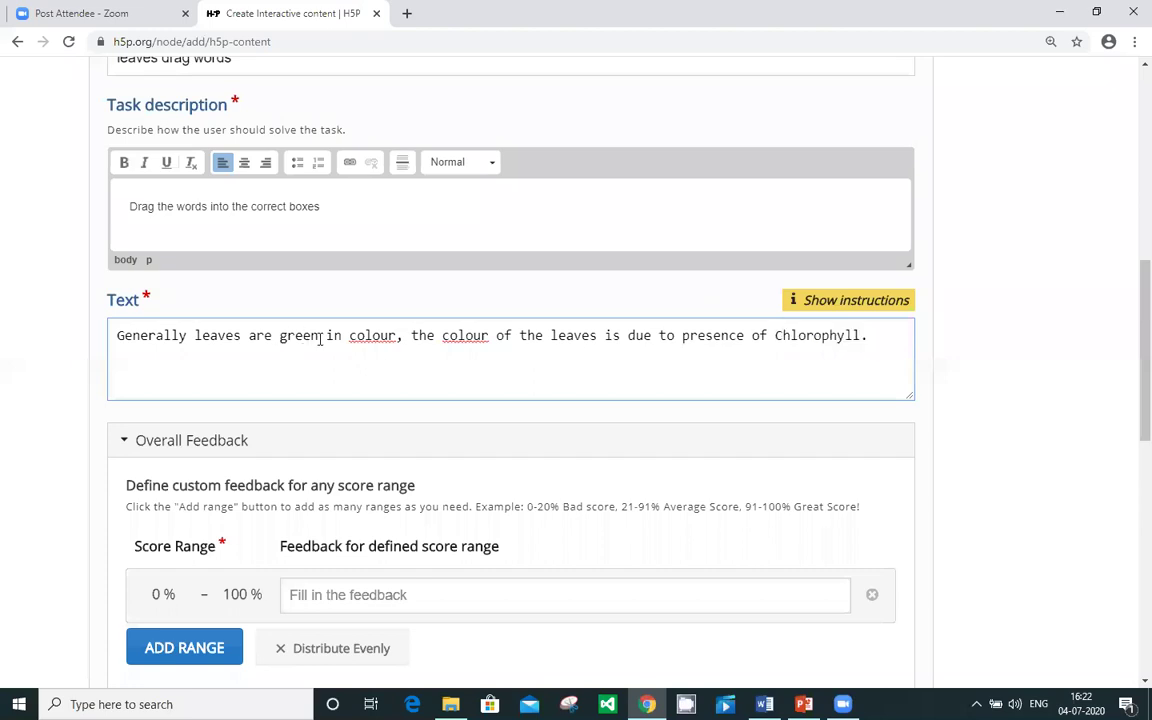
pyautogui.click(318, 337)
pyautogui.write('*')
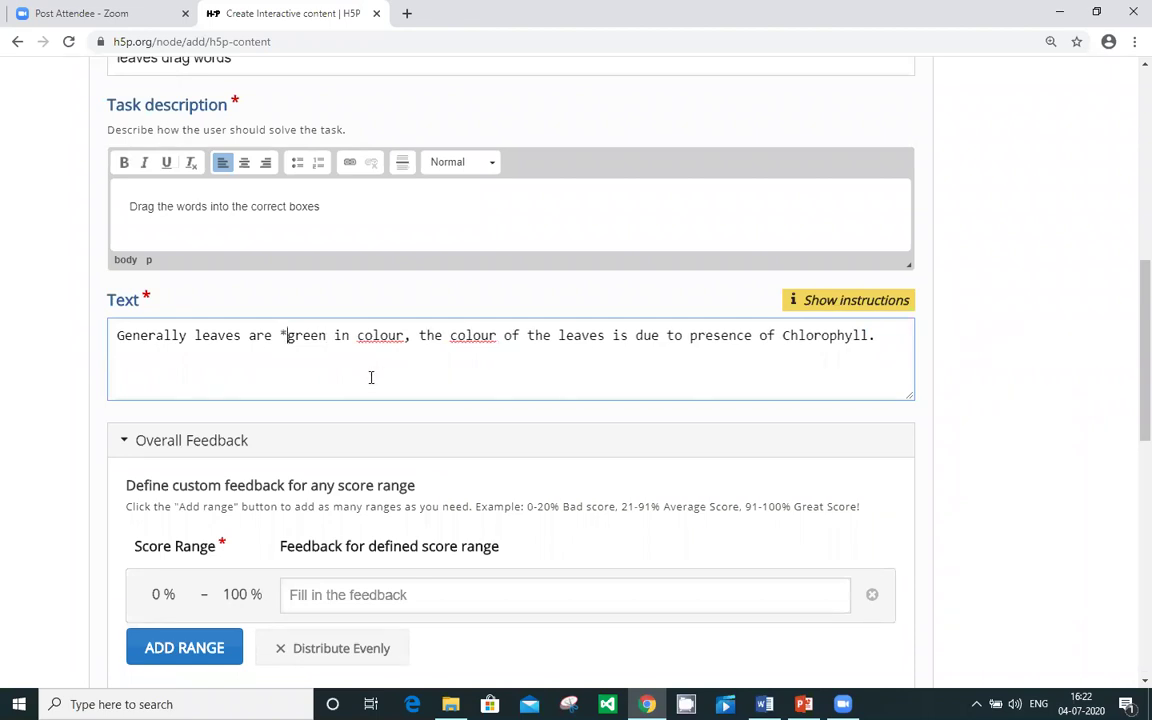
pyautogui.click(326, 337)
pyautogui.write('*')
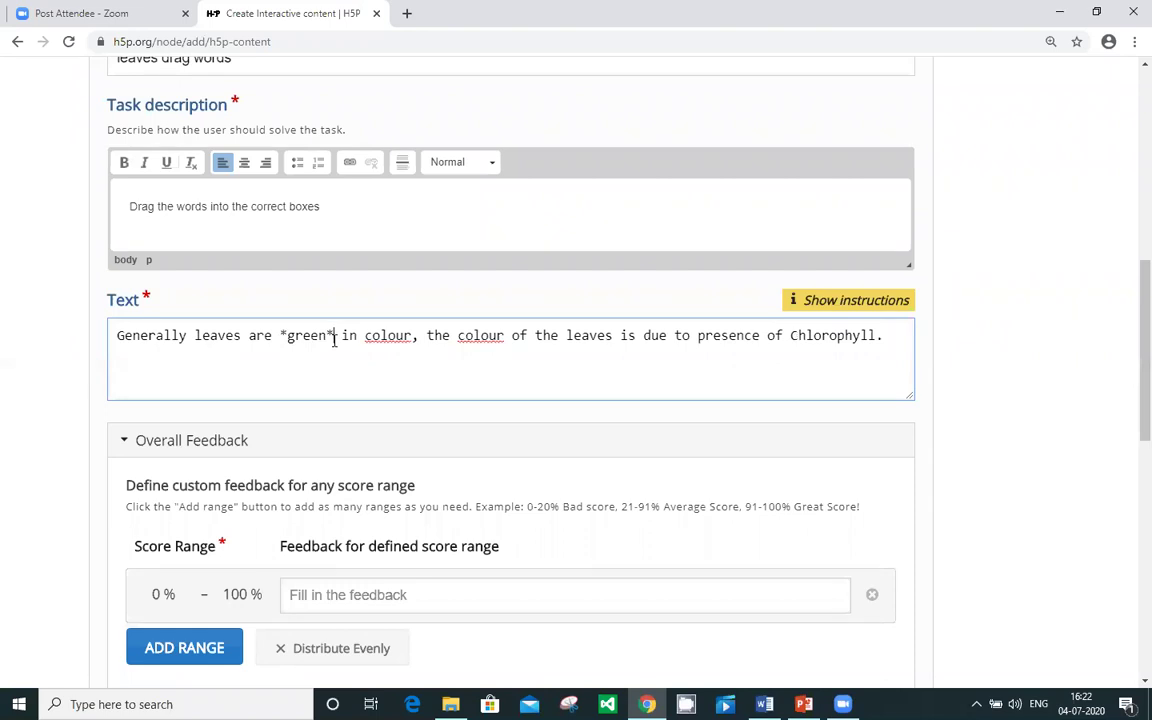
pyautogui.click(790, 336)
pyautogui.write('*')
pyautogui.press('Right')
pyautogui.press('Right')
pyautogui.press('Right')
pyautogui.press('Right')
pyautogui.press('Right')
pyautogui.press('Right')
pyautogui.press('Right')
pyautogui.press('Right')
pyautogui.press('Right')
pyautogui.press('Right')
pyautogui.press('Right')
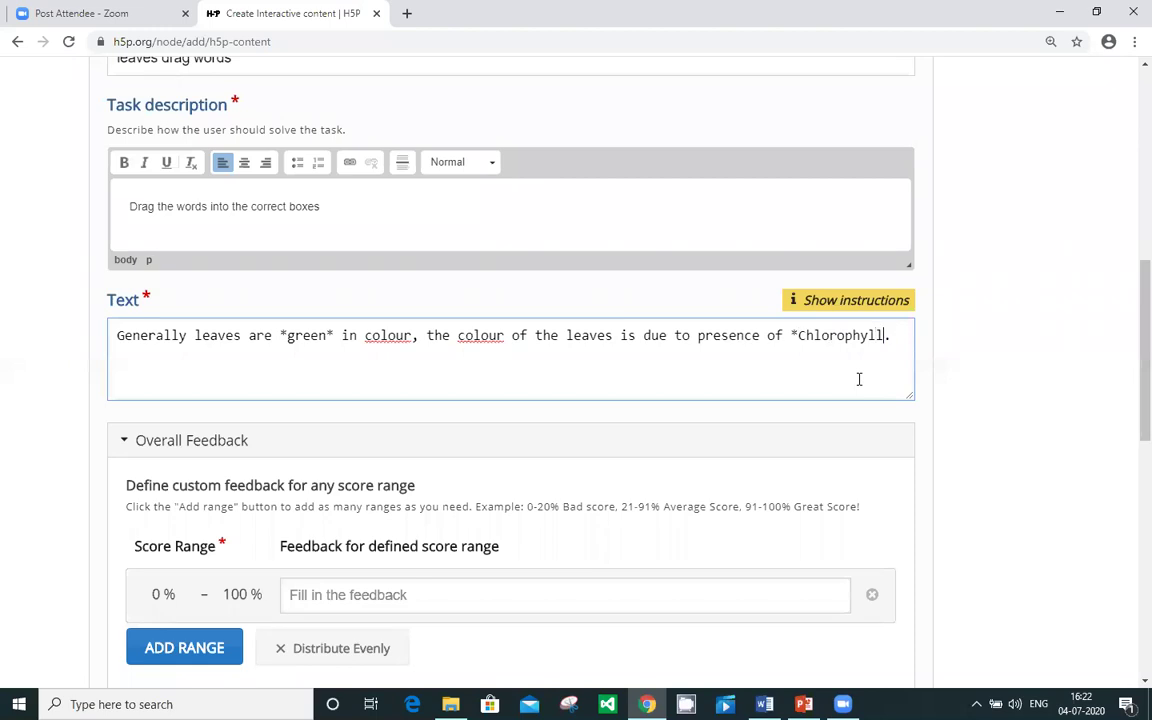
pyautogui.write('*')
# Save the leaves drag words activity
pyautogui.scroll(-3, 1129, 400)
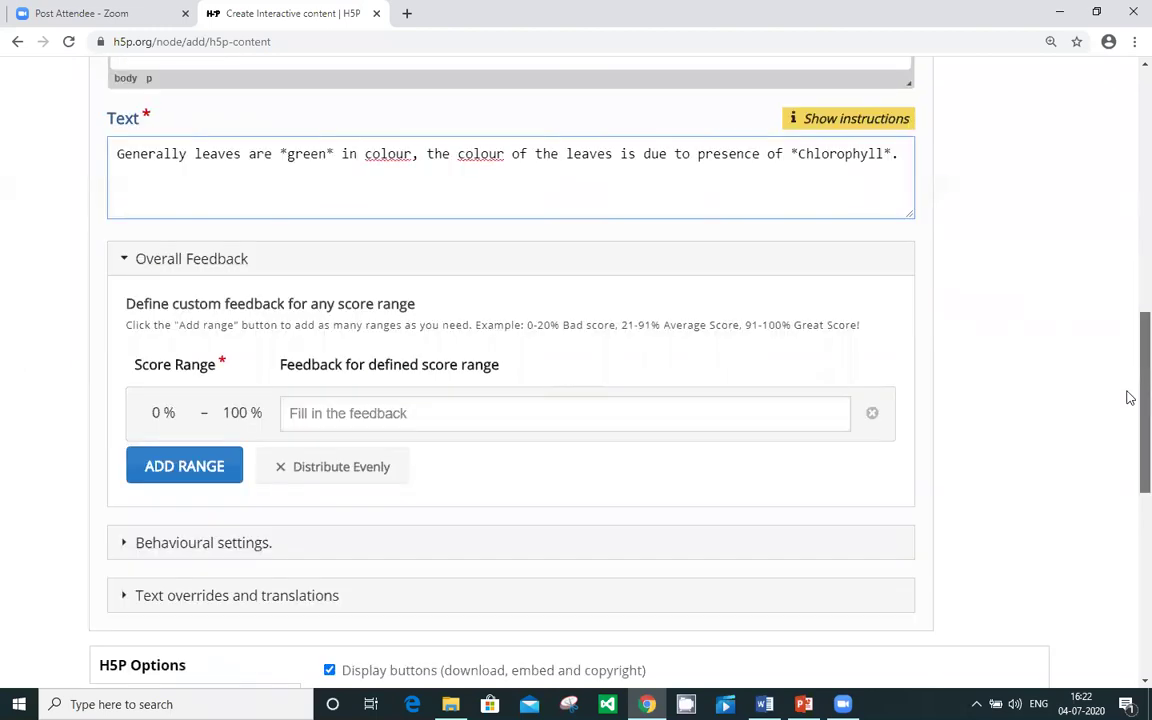
pyautogui.scroll(-1, 900, 560)
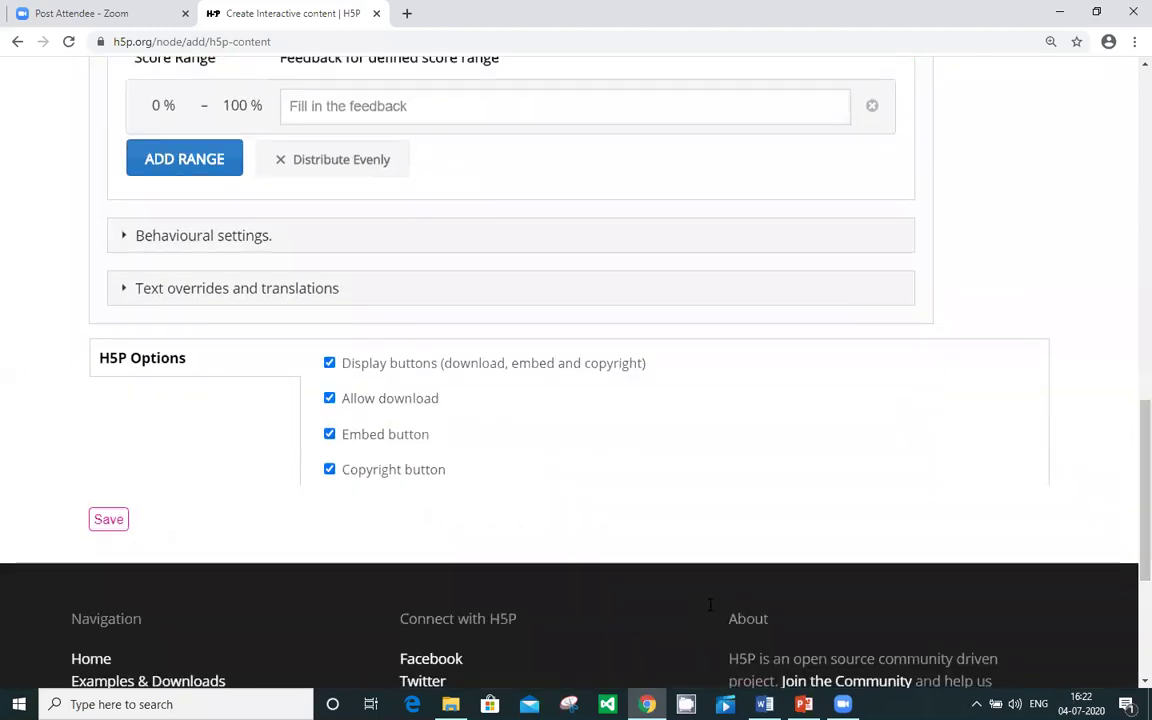
pyautogui.click(117, 525)
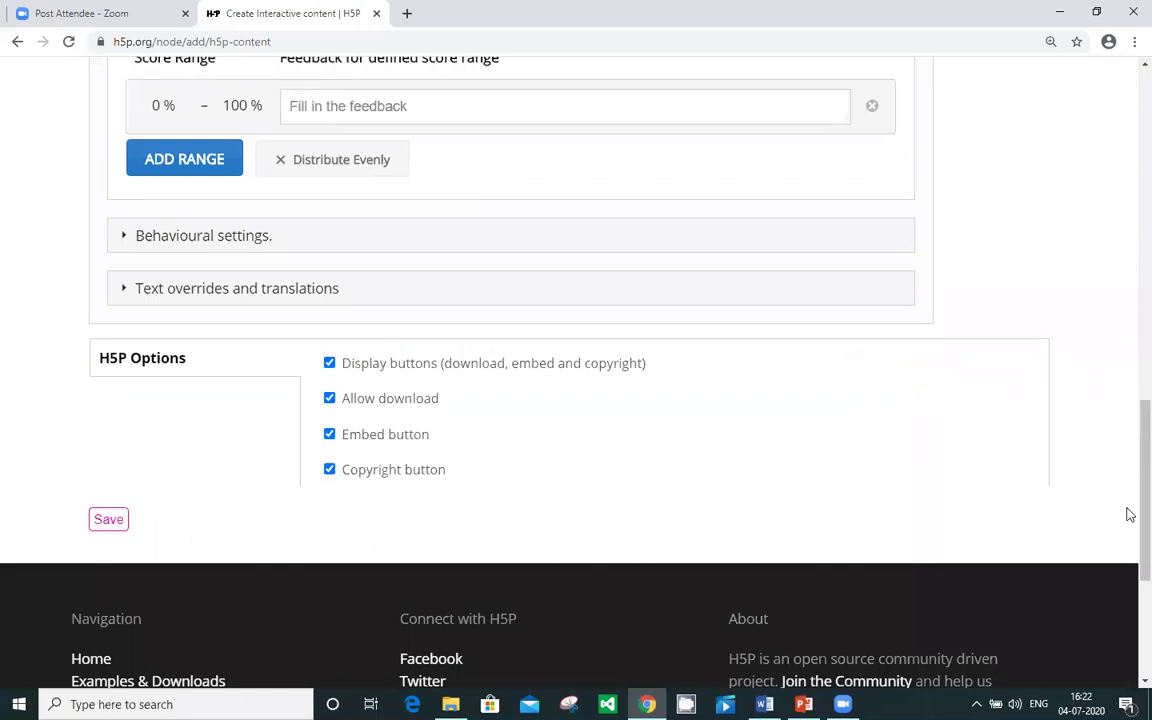
pyautogui.scroll(1, 1130, 500)
pyautogui.scroll(8, 1130, 515)
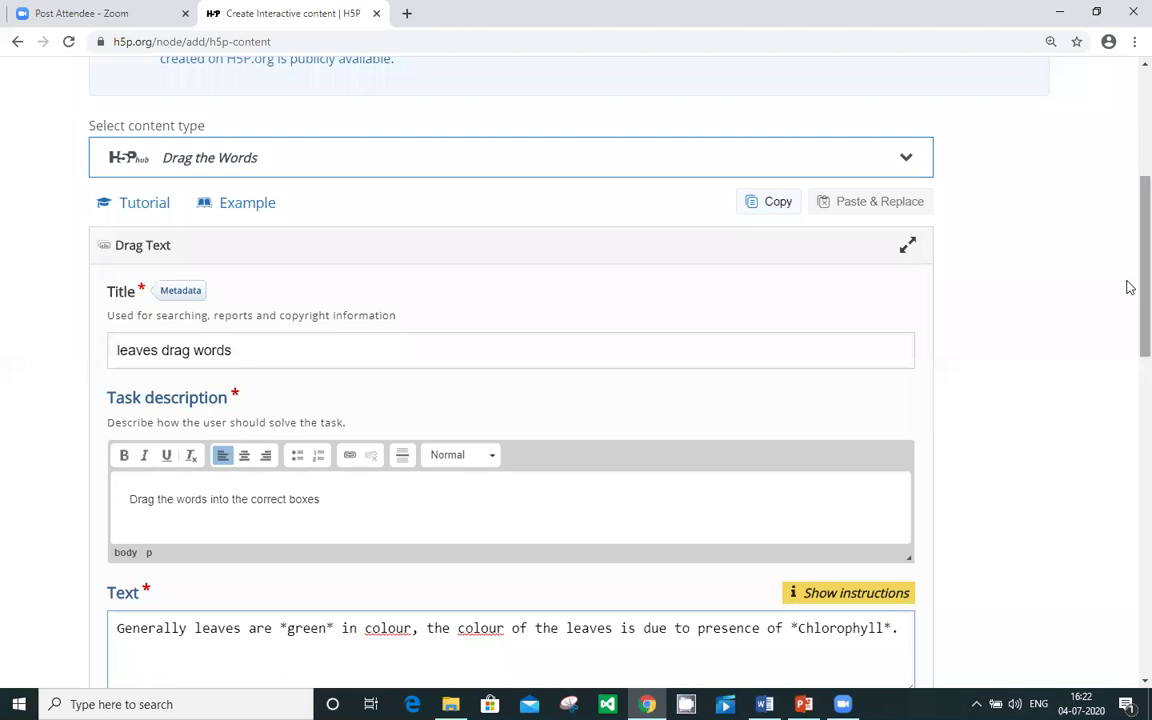
pyautogui.scroll(-2, 1126, 321)
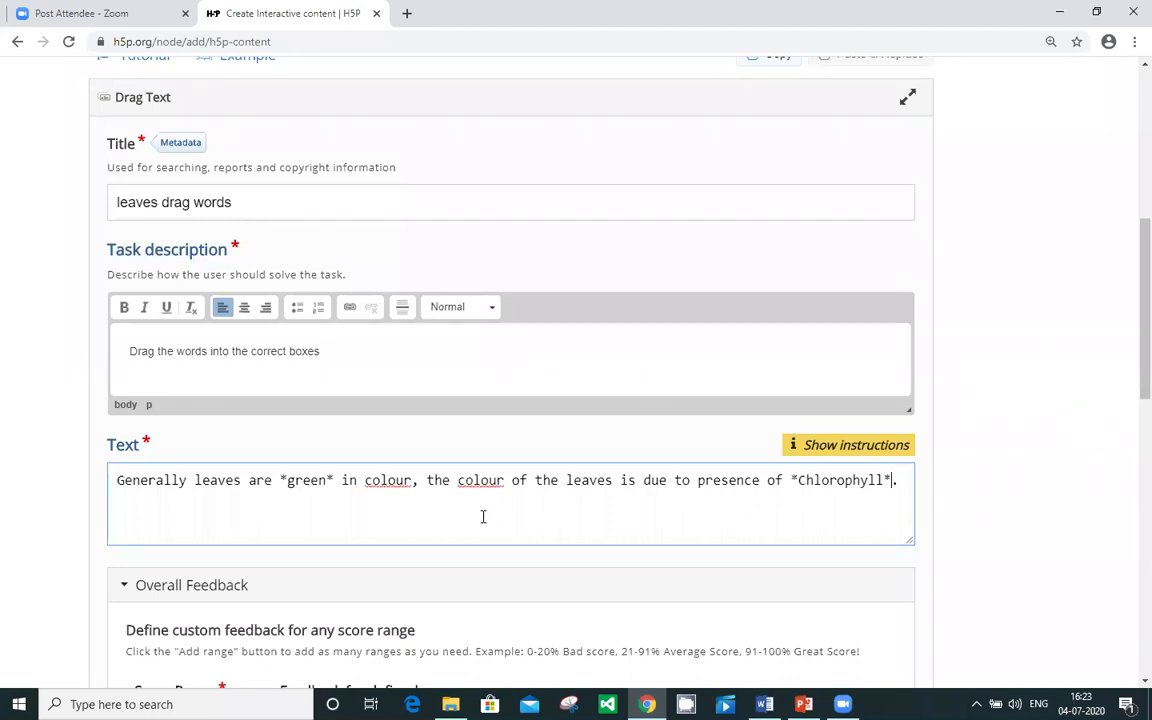
pyautogui.click(289, 482)
pyautogui.scroll(-6, 1130, 517)
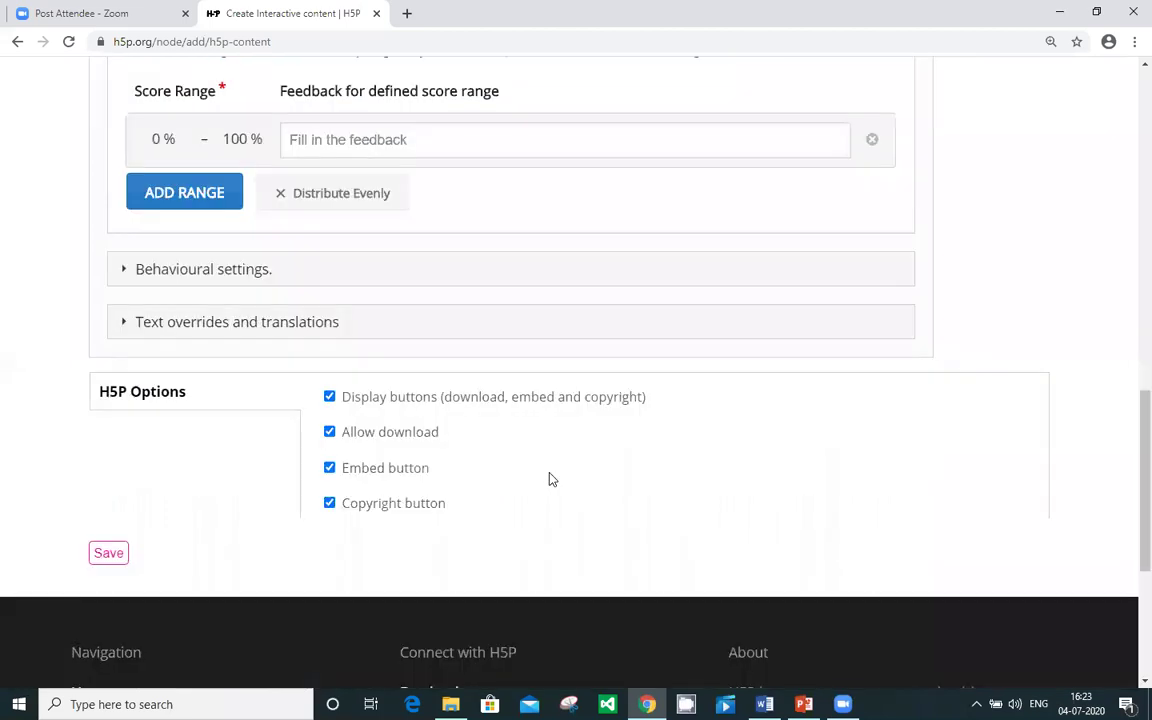
pyautogui.click(110, 553)
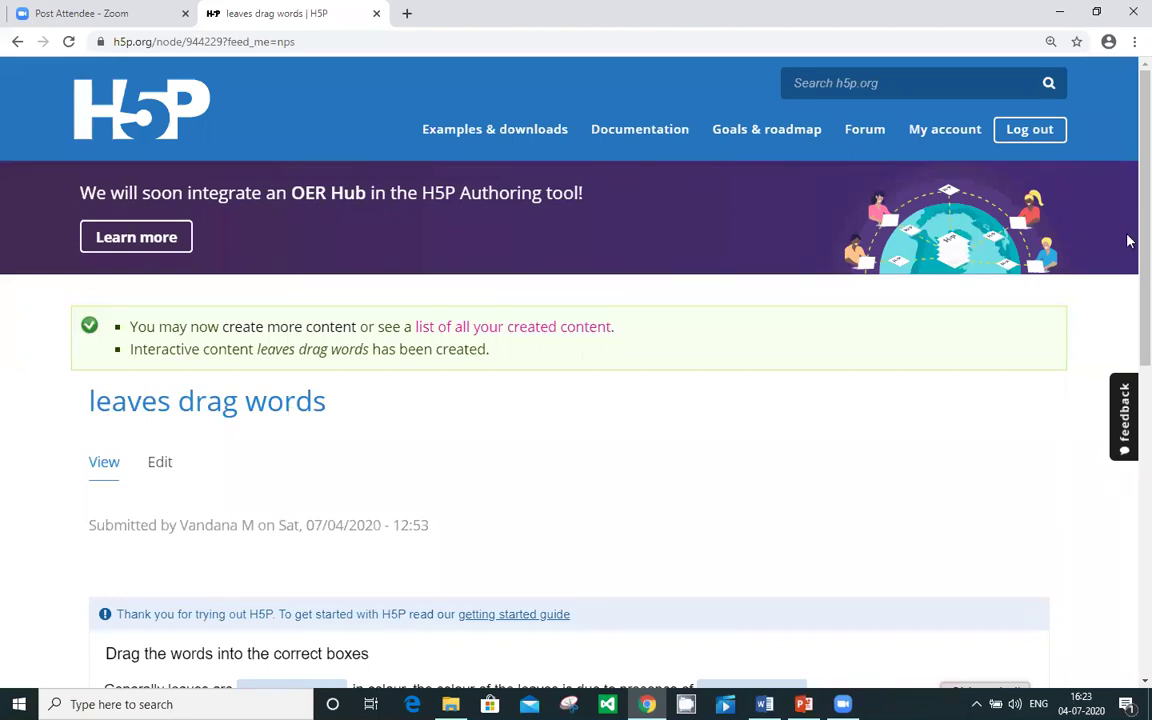
pyautogui.scroll(-2, 1128, 263)
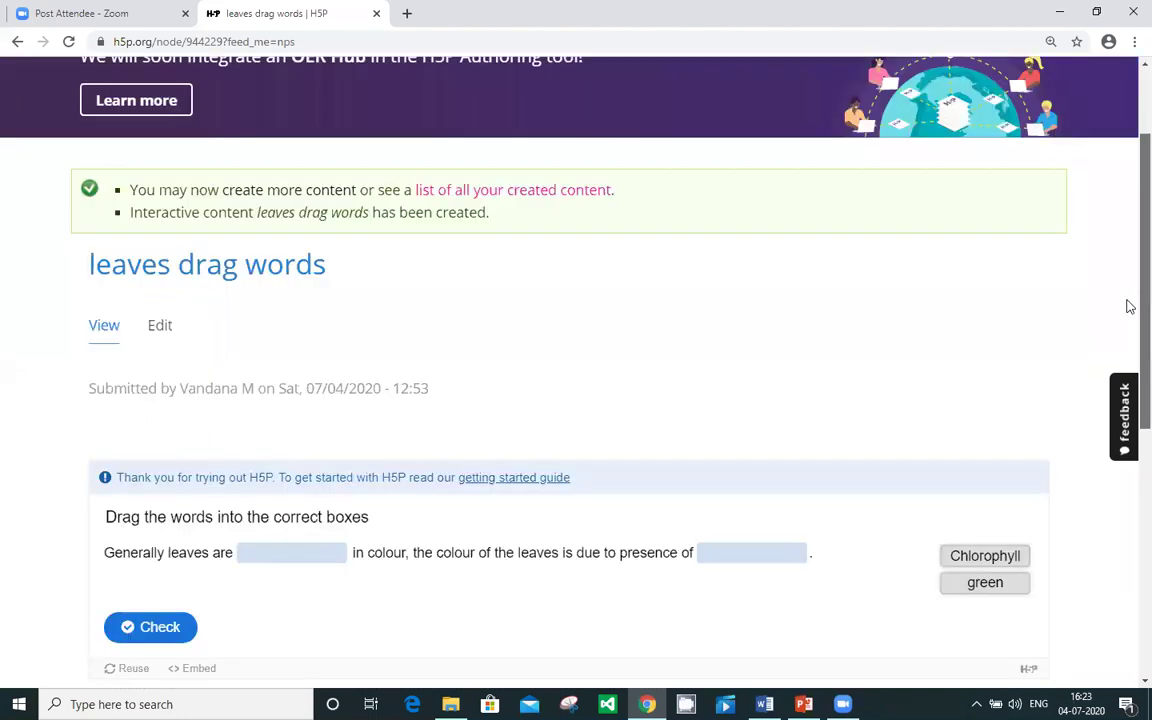
pyautogui.scroll(-1, 1130, 318)
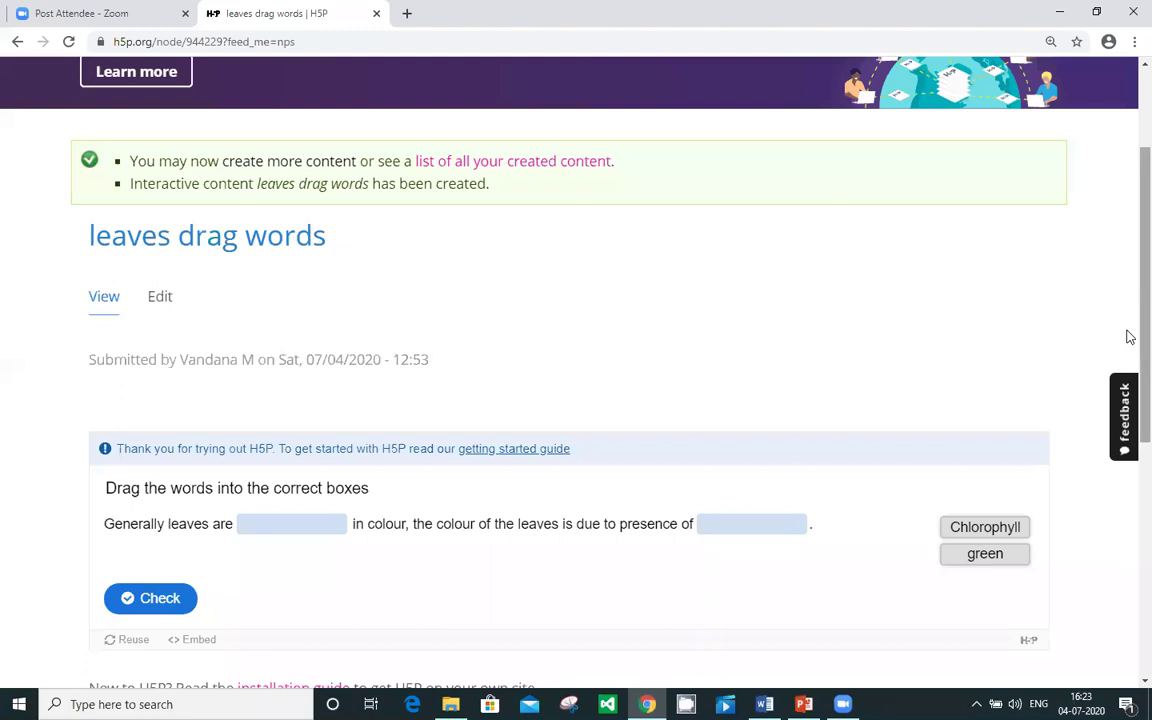
pyautogui.scroll(-1, 1128, 331)
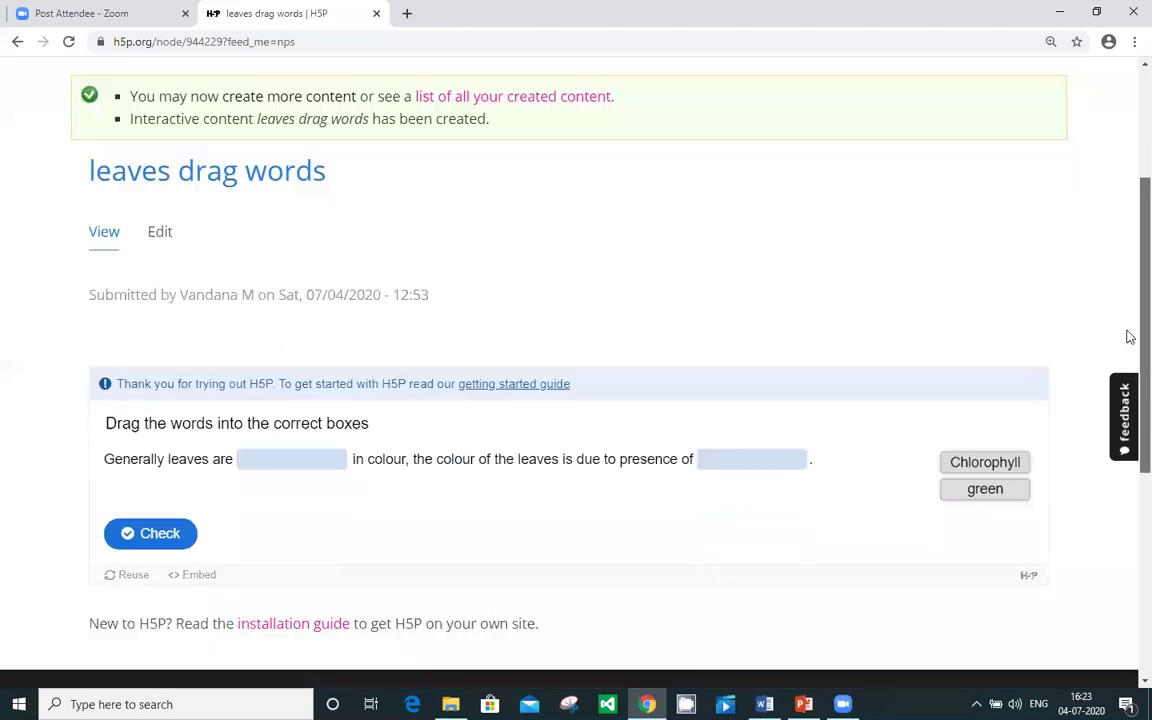
pyautogui.scroll(-1, 1000, 330)
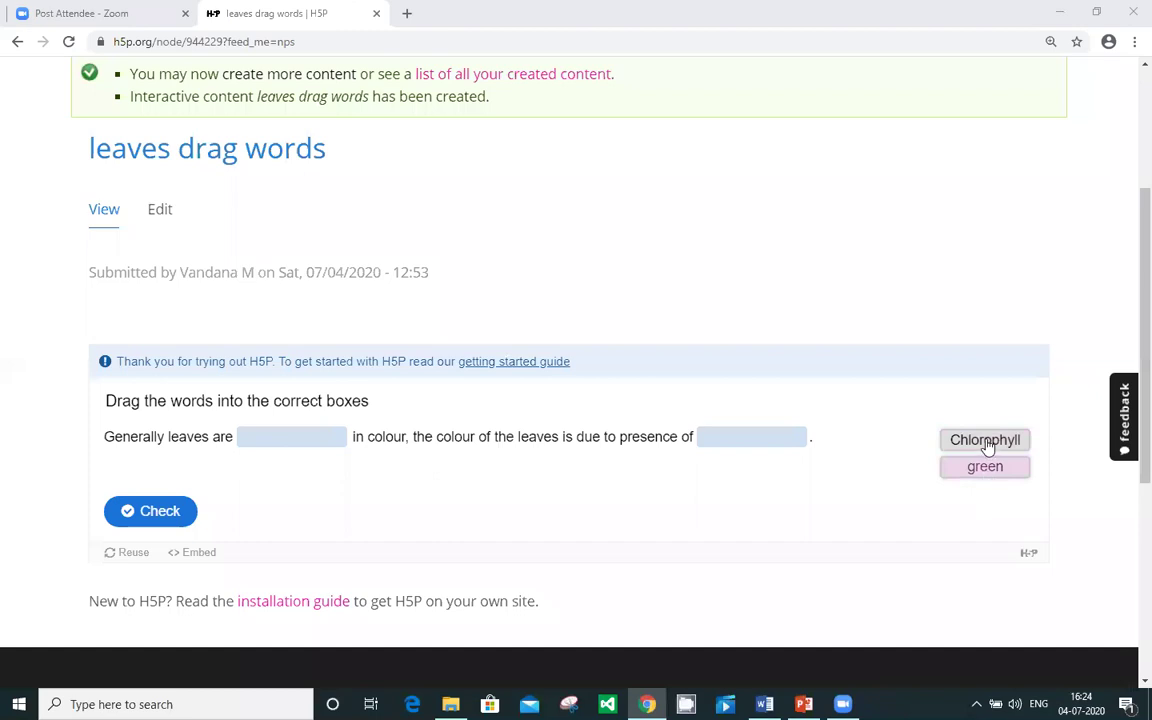
# Put Chlorophyll in blank 1 and green in blank 2, check (0/2), show solution, then retry
pyautogui.moveTo(987, 446); pyautogui.dragTo(300, 444)
pyautogui.moveTo(299, 444); pyautogui.dragTo(300, 442)
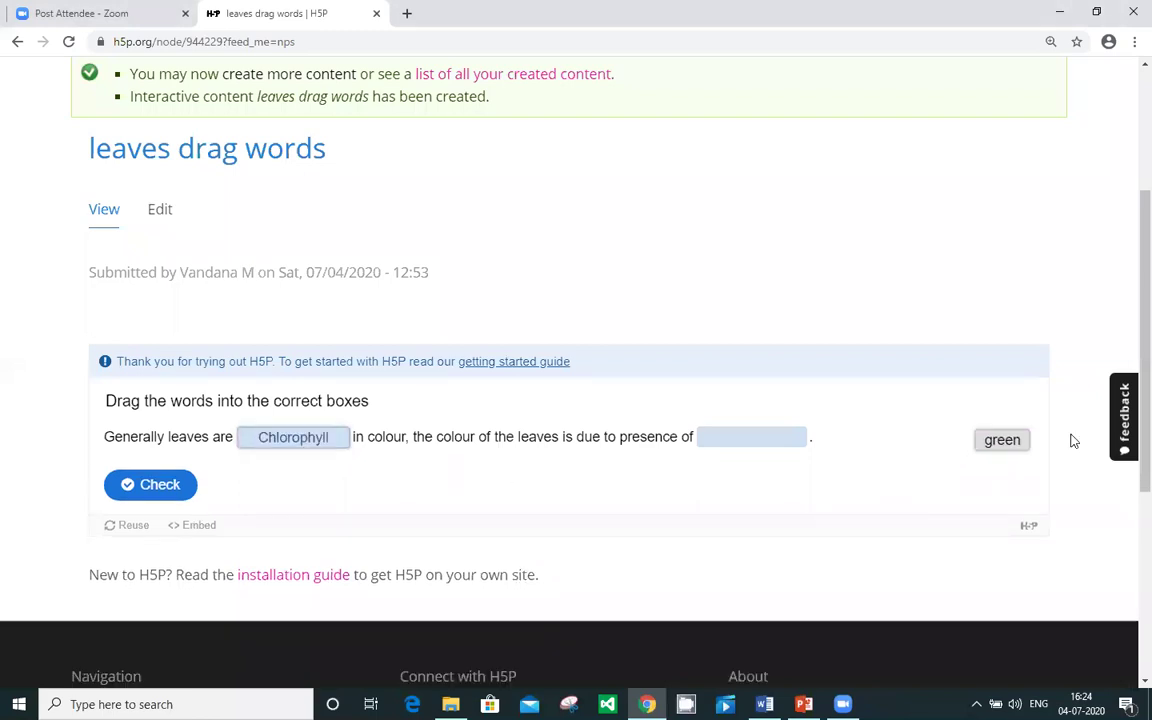
pyautogui.moveTo(1013, 457); pyautogui.dragTo(784, 467)
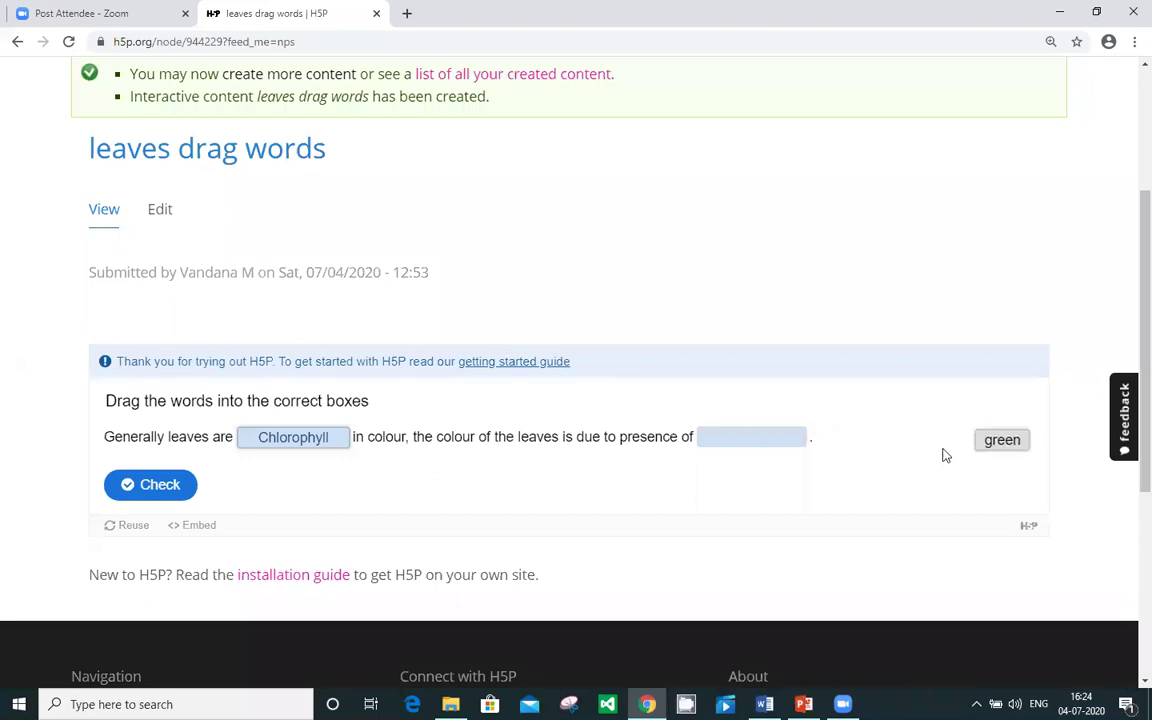
pyautogui.moveTo(1008, 440); pyautogui.dragTo(743, 465)
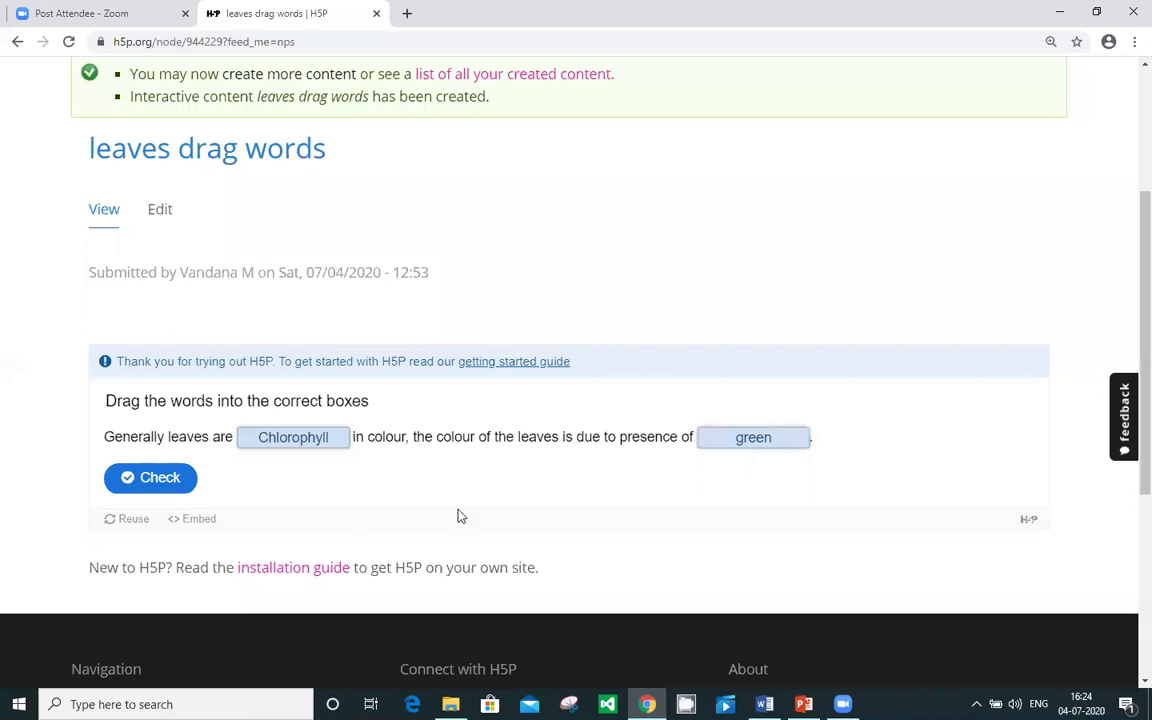
pyautogui.click(158, 478)
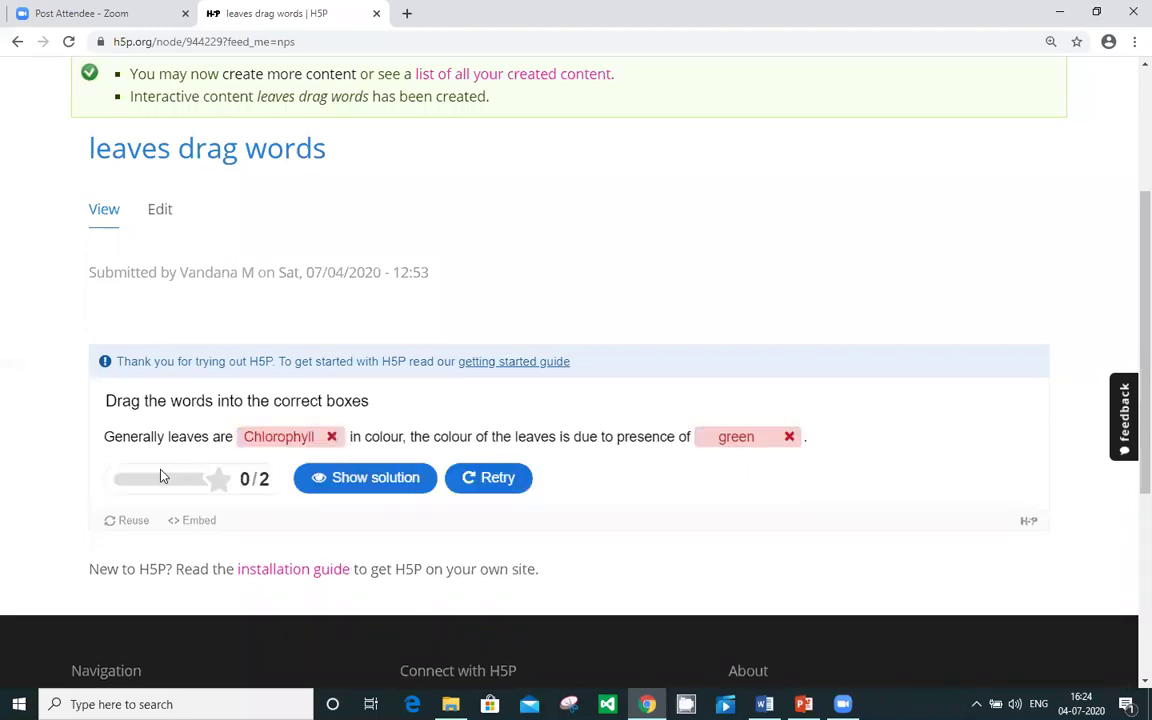
pyautogui.click(348, 484)
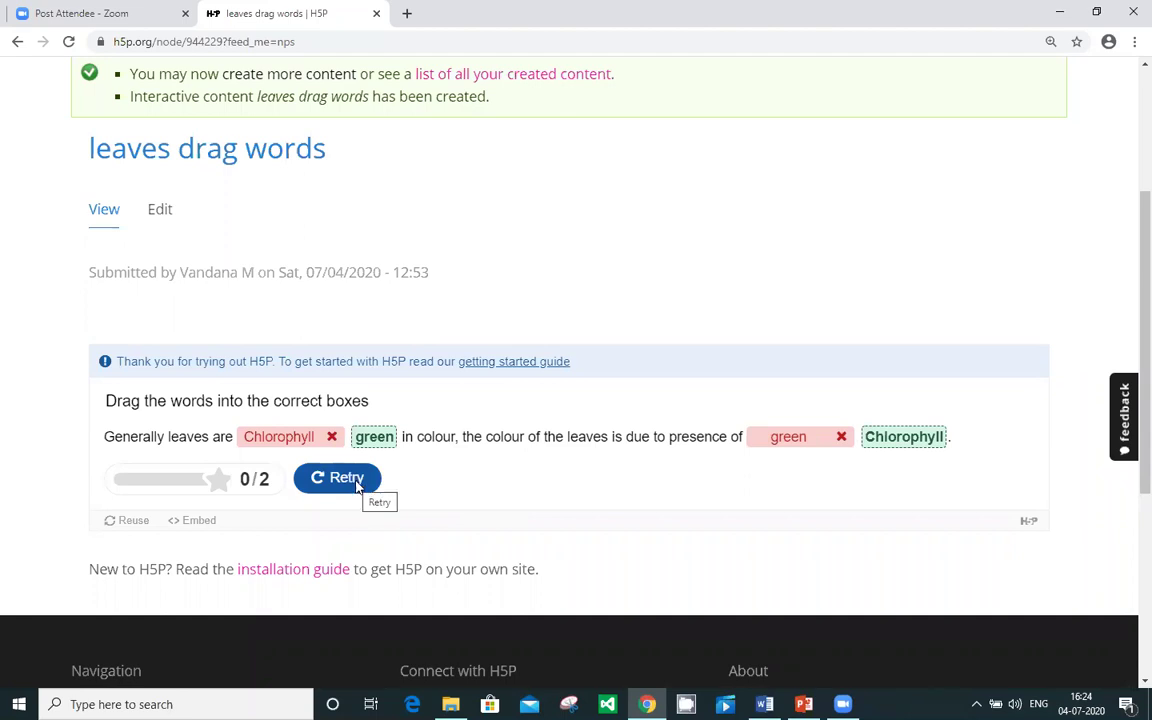
pyautogui.click(356, 485)
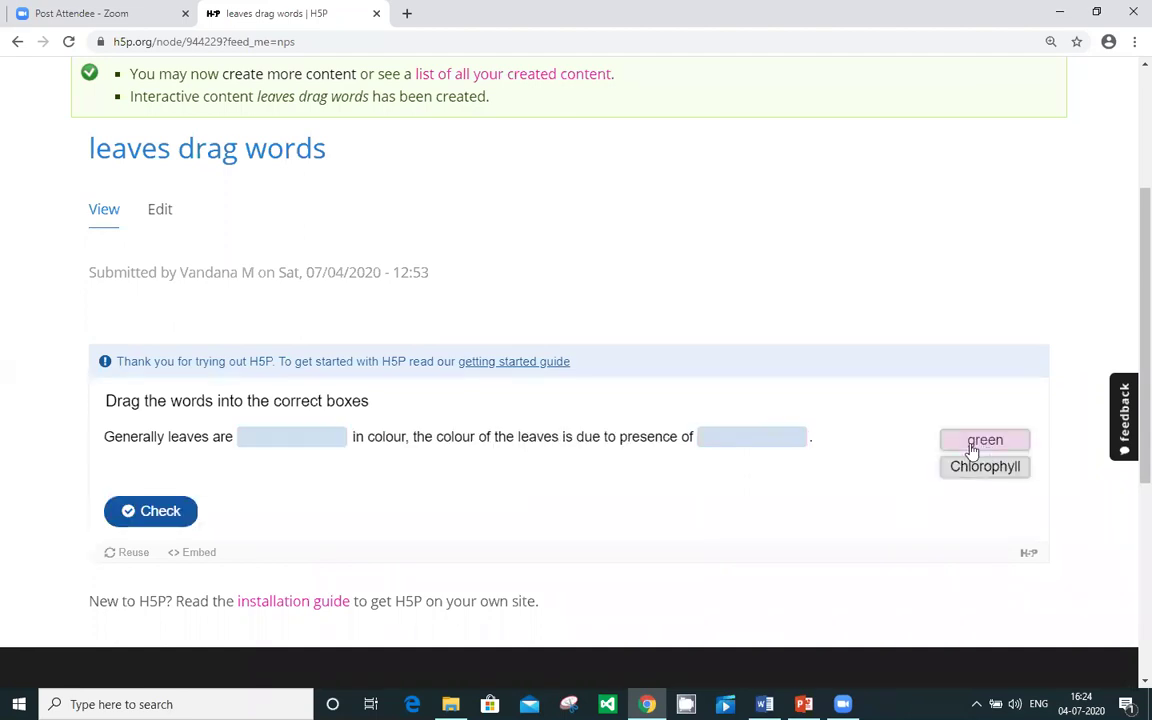
# Place green in the first blank and Chlorophyll in the second, earning 2/2 on Check
pyautogui.moveTo(985, 440); pyautogui.dragTo(303, 424)
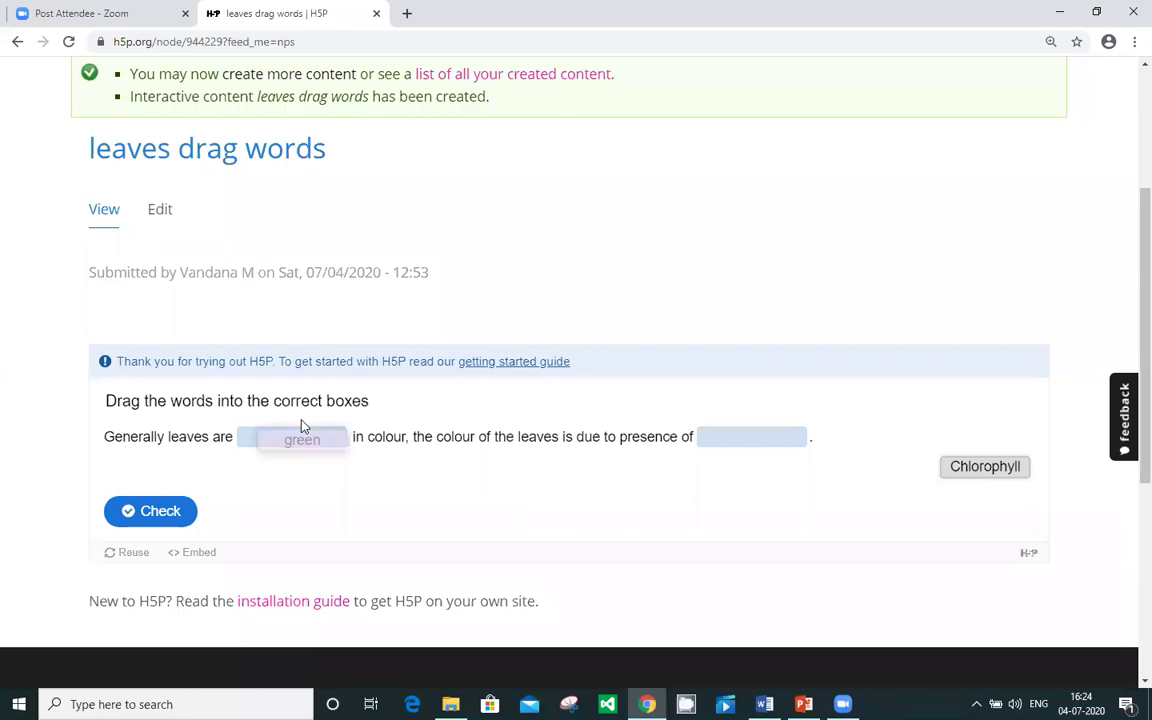
pyautogui.moveTo(978, 443); pyautogui.dragTo(729, 477)
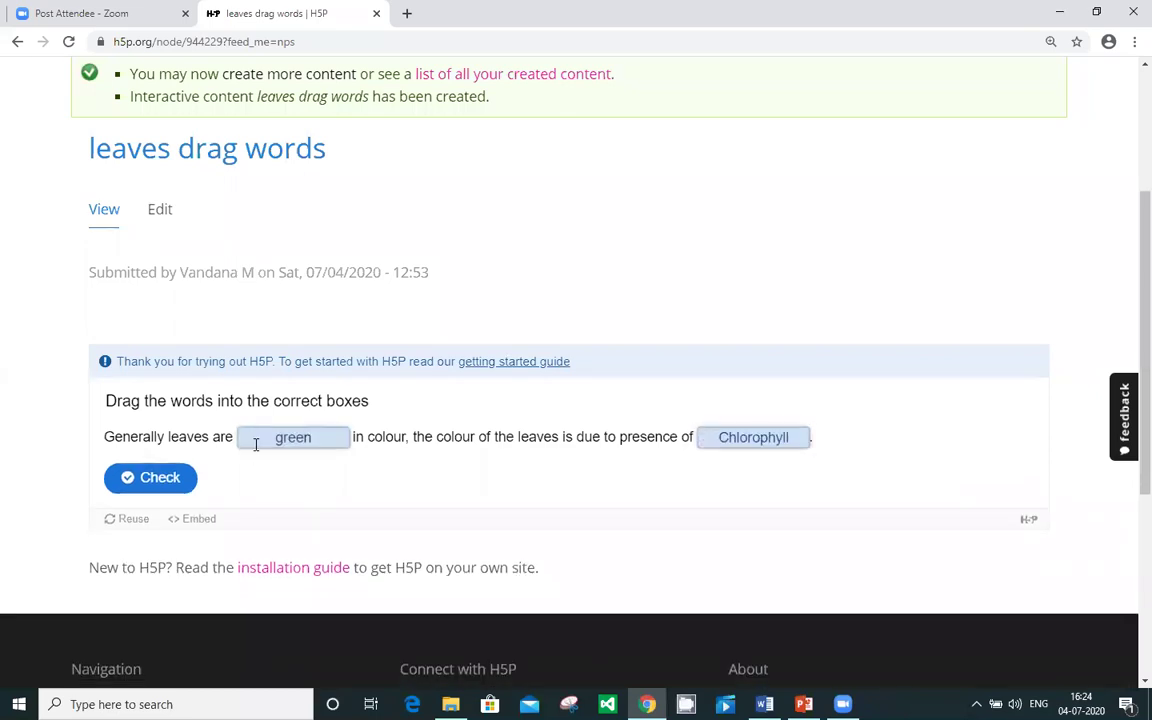
pyautogui.click(160, 479)
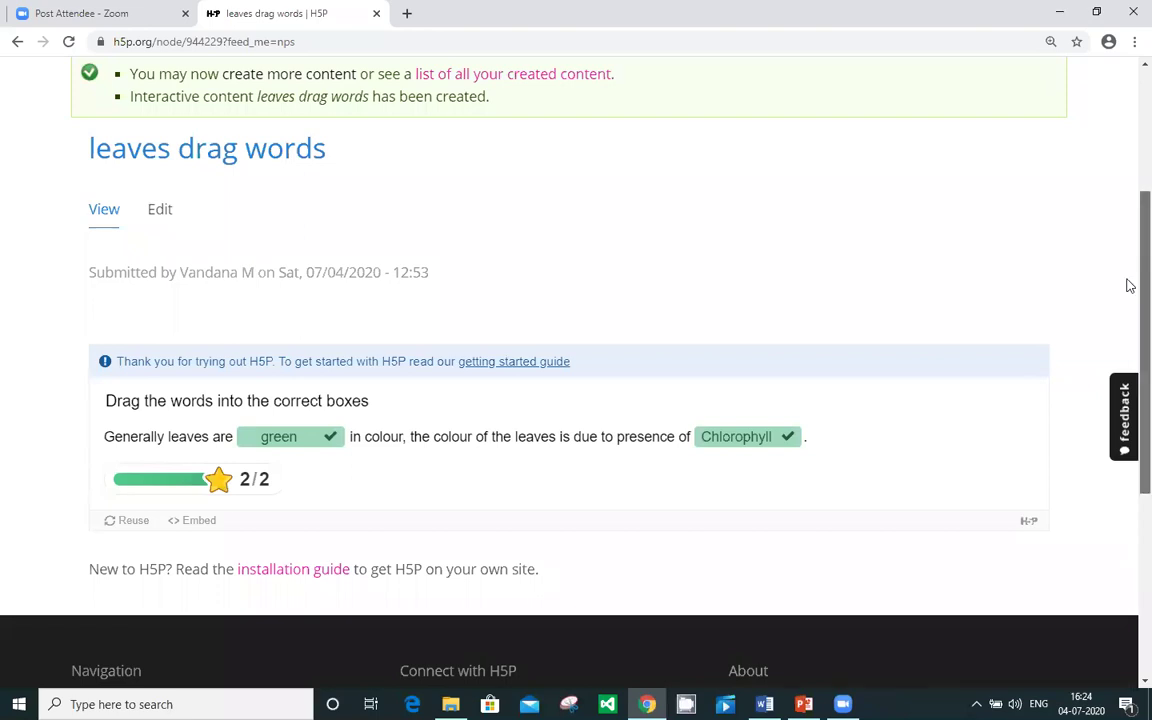
pyautogui.scroll(-1, 1125, 308)
pyautogui.scroll(1, 1130, 281)
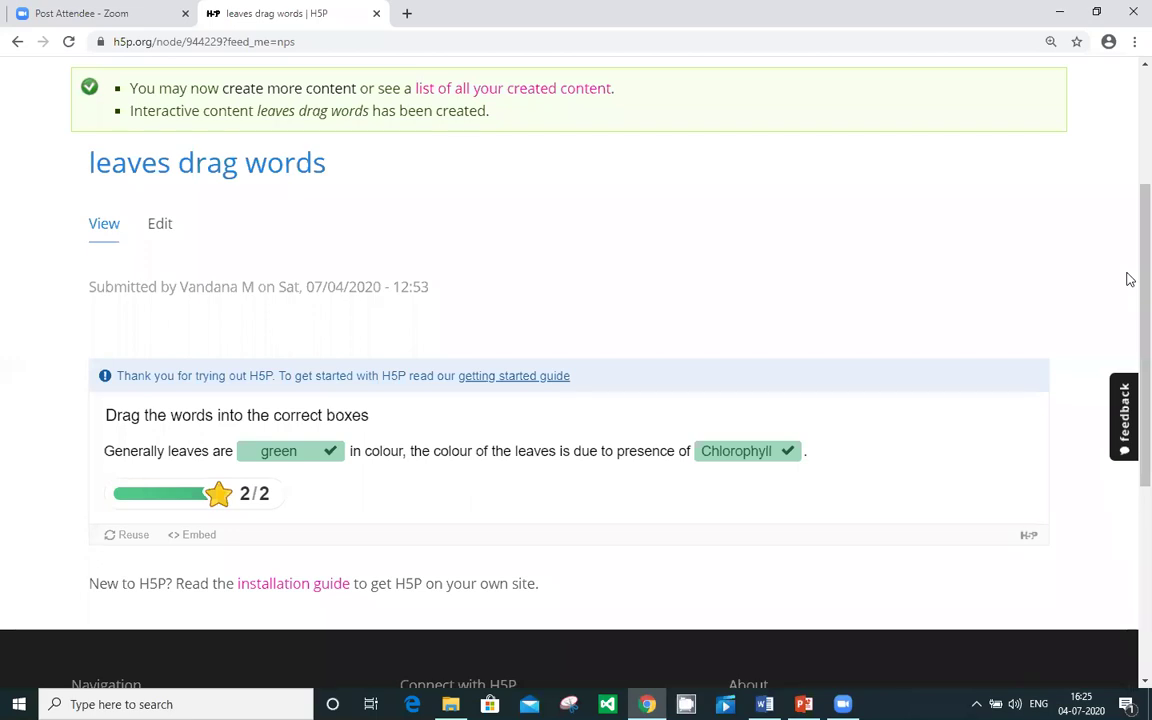
pyautogui.scroll(1, 1130, 232)
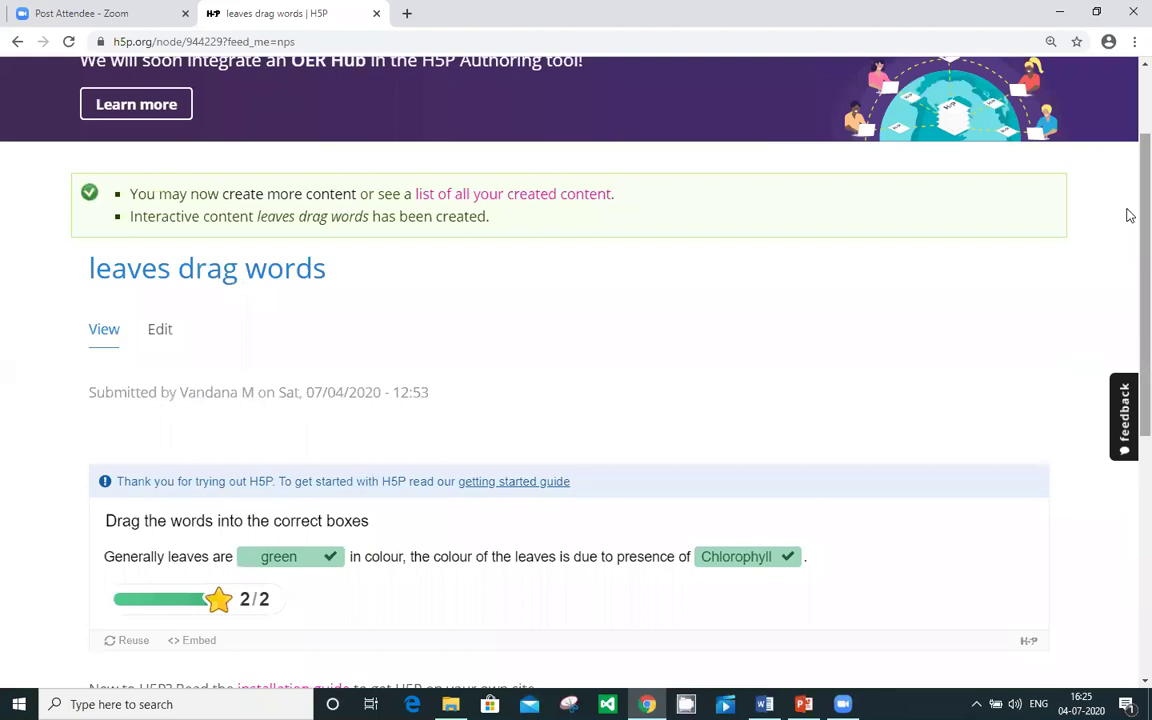
pyautogui.scroll(2, 1130, 216)
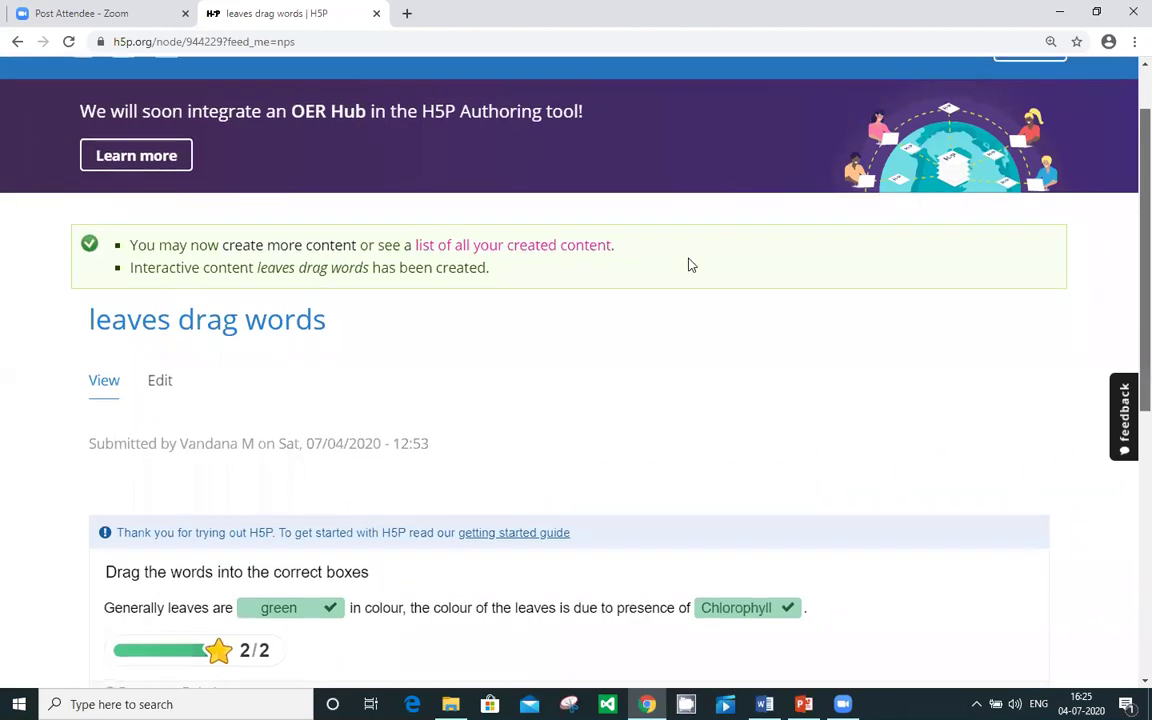
pyautogui.scroll(1, 267, 425)
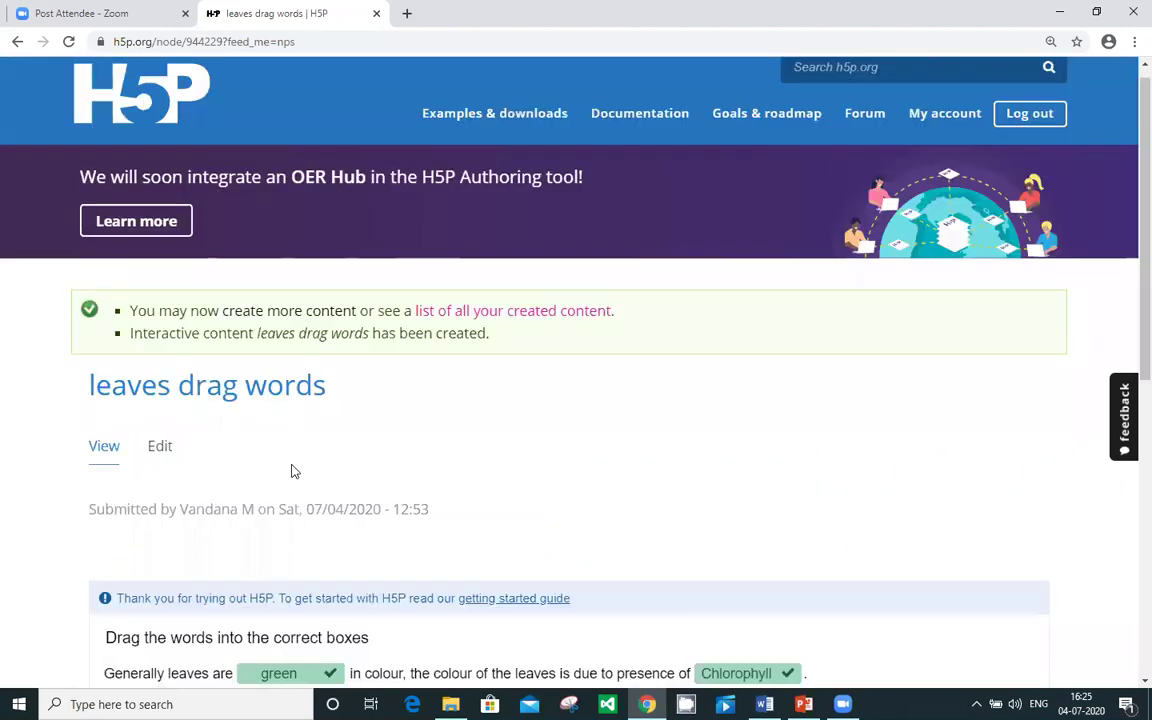
# Change the exercise title to 'Leaves drag words', then switch to the Leaves Text Word document
pyautogui.click(162, 447)
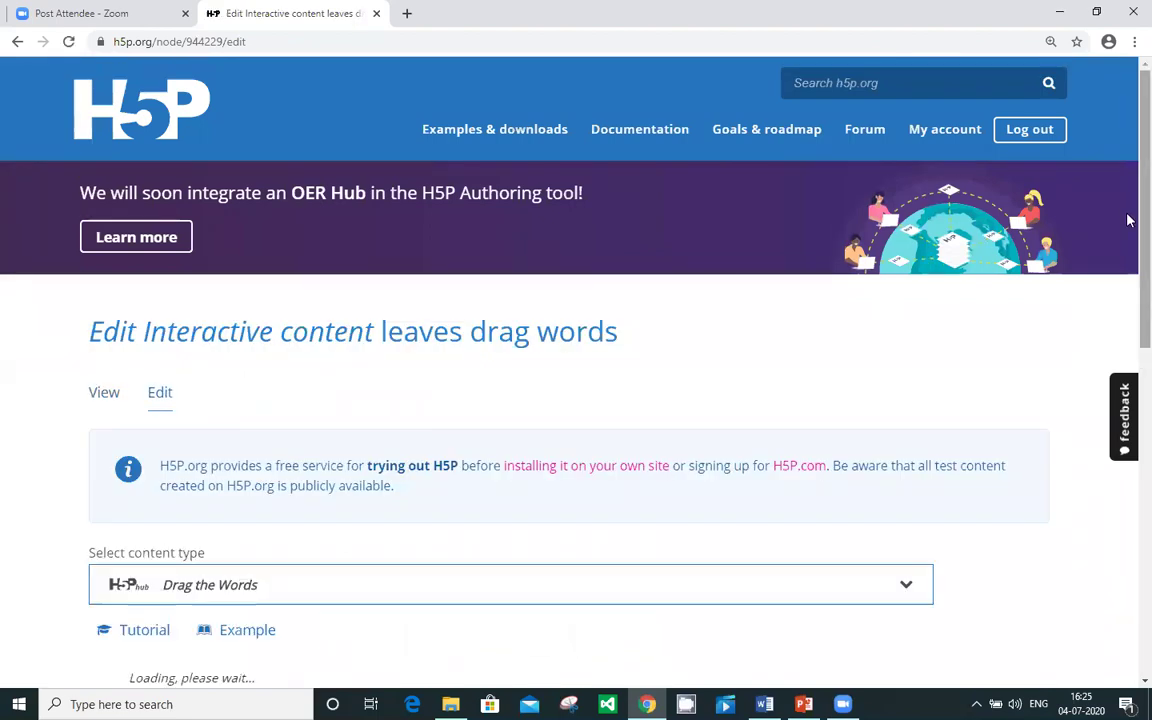
pyautogui.scroll(-2, 1130, 277)
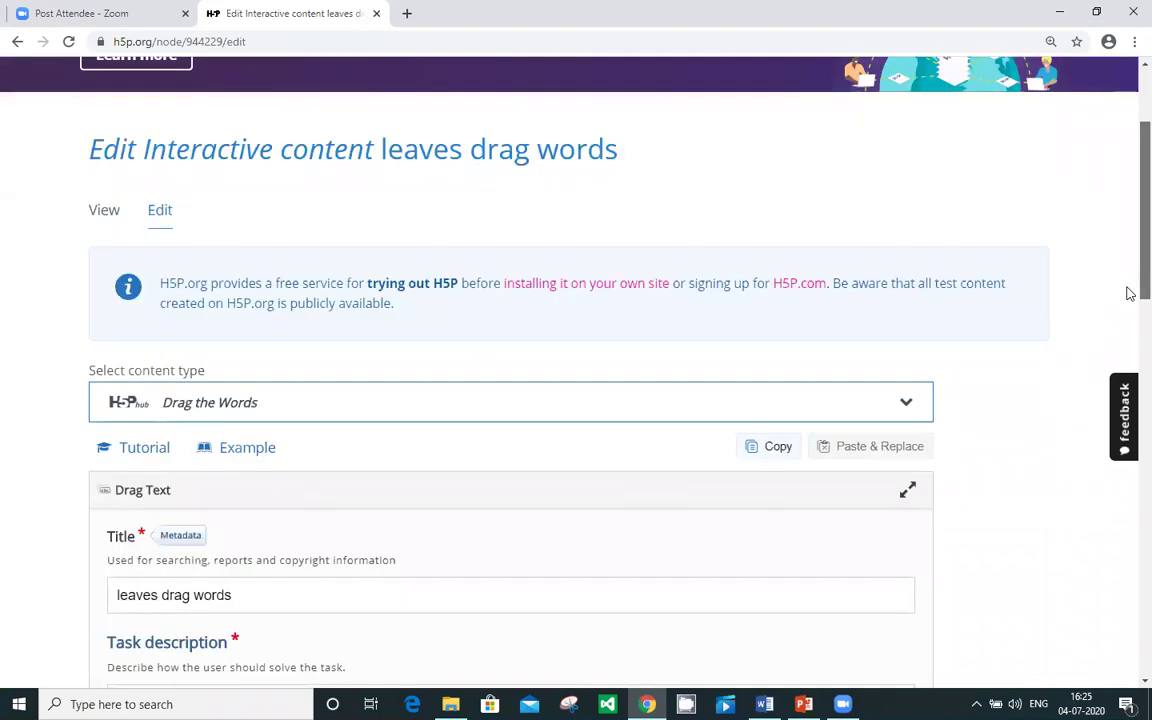
pyautogui.scroll(-1, 1130, 285)
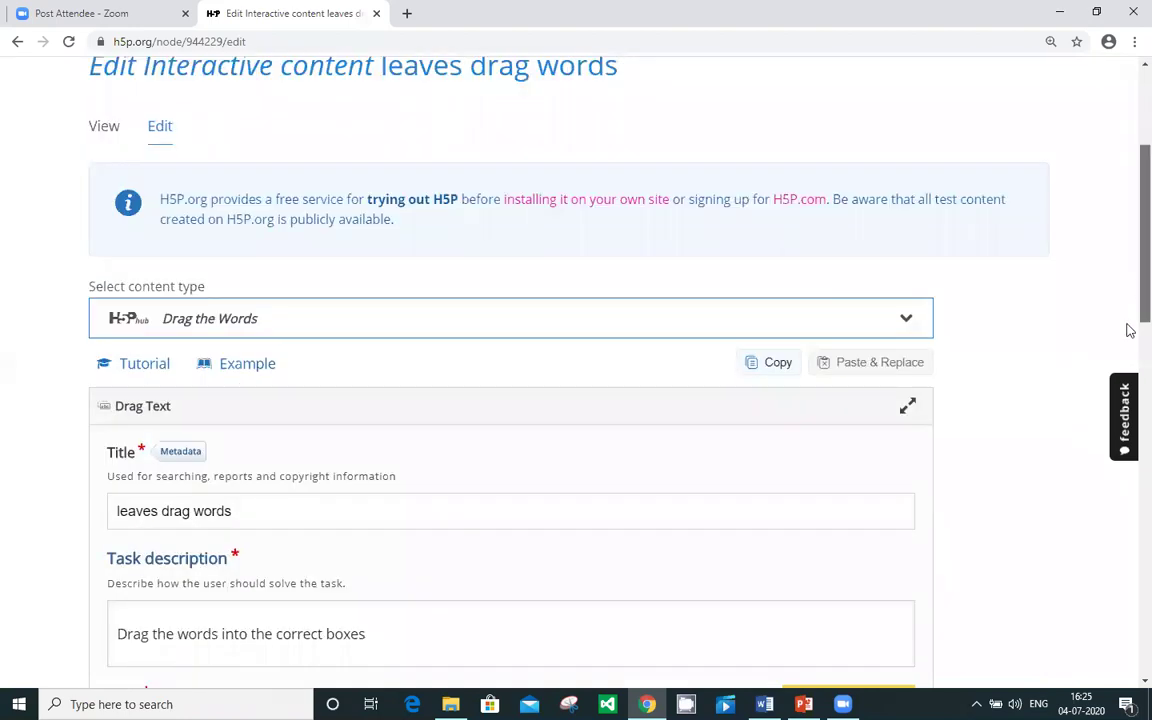
pyautogui.scroll(-2, 1130, 357)
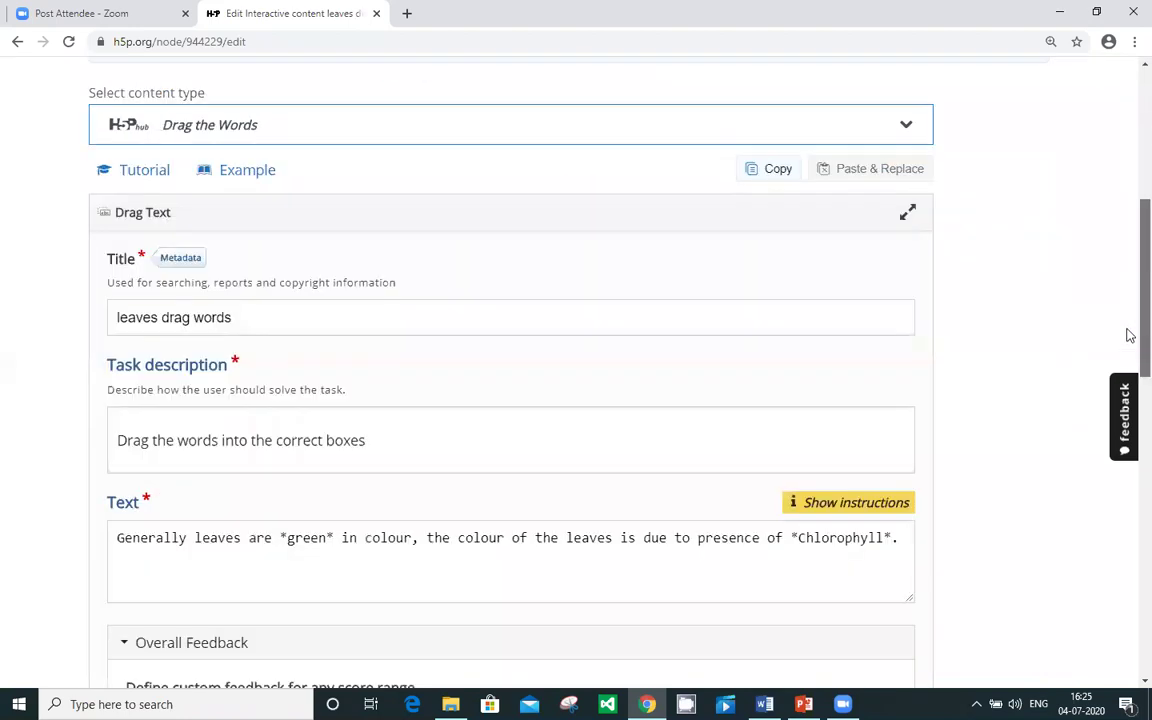
pyautogui.scroll(-2, 1127, 393)
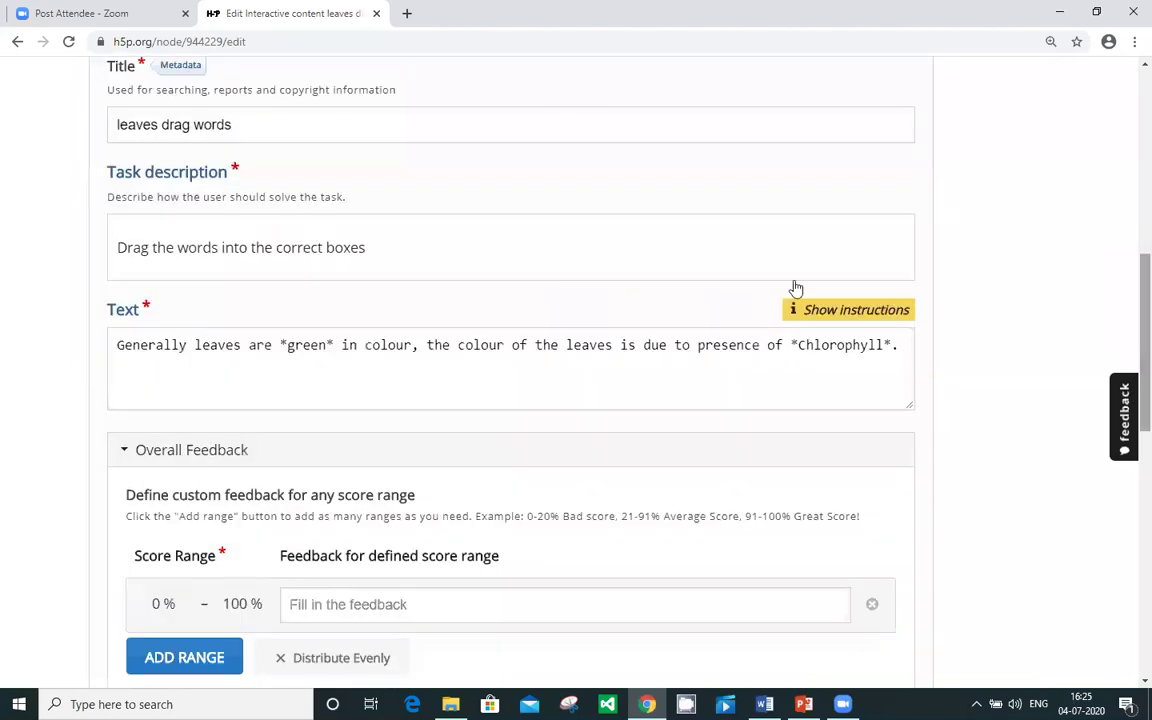
pyautogui.click(119, 128)
pyautogui.press('BackSpace')
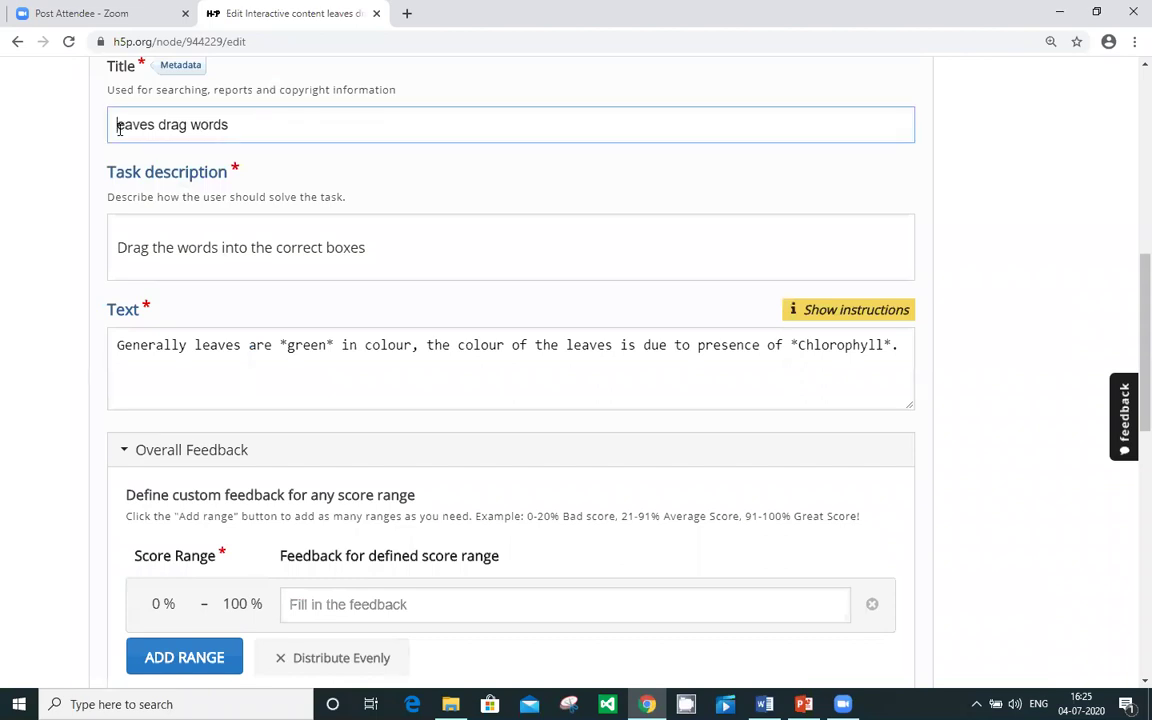
pyautogui.write('L')
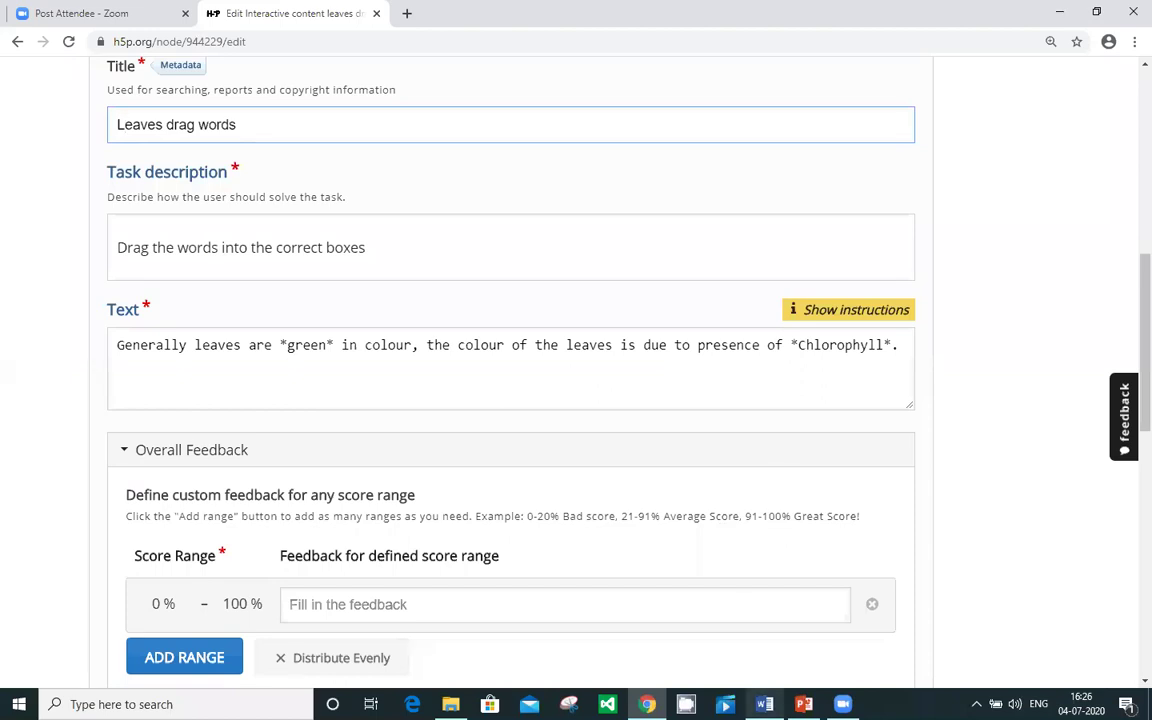
pyautogui.moveTo(764, 704)
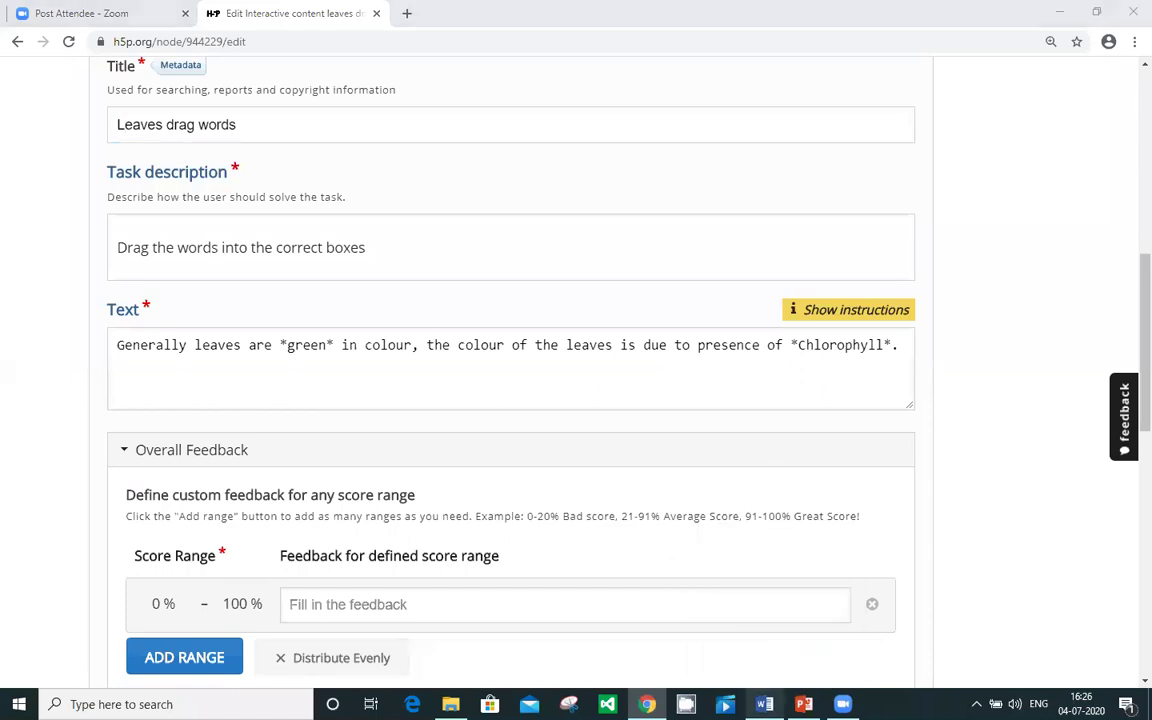
pyautogui.hotkey('alt', 'Tab')
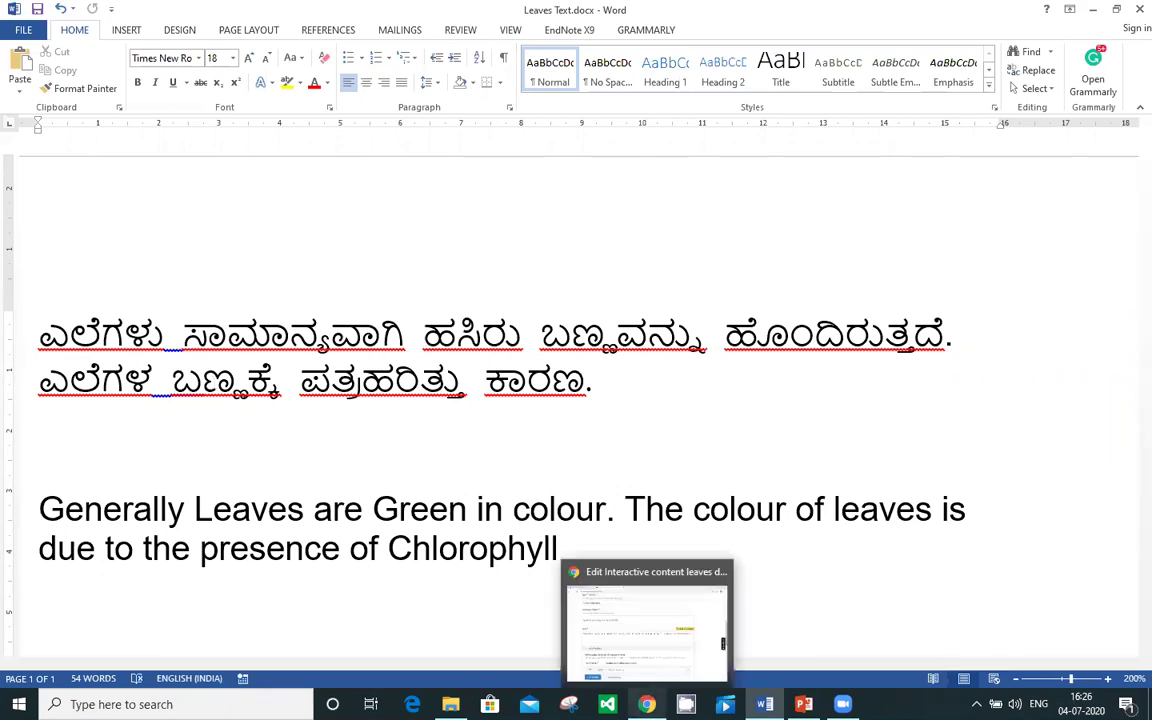
pyautogui.click(647, 704)
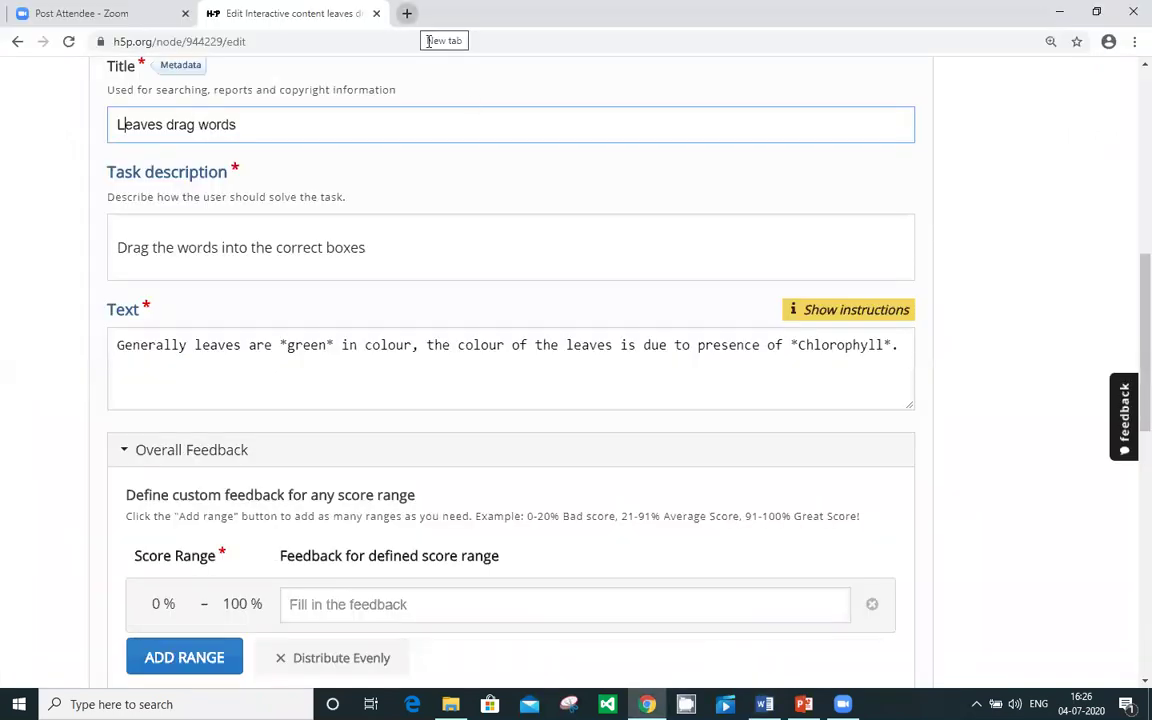
pyautogui.hotkey('ctrl', 't')
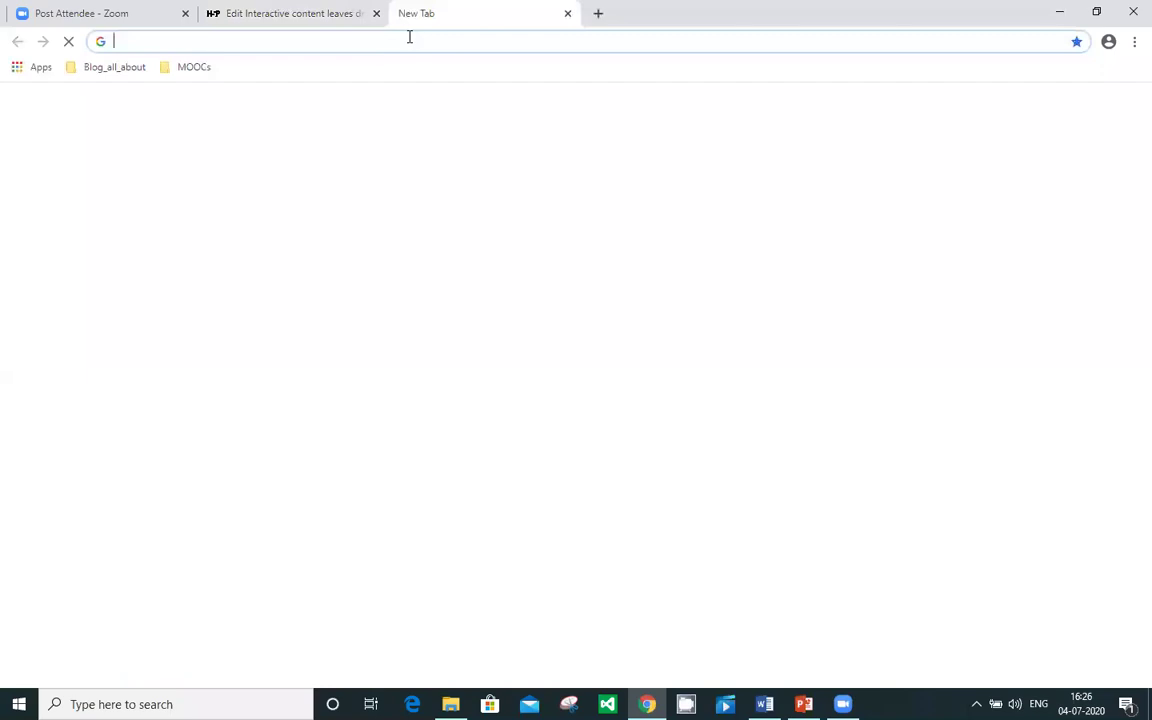
# Search Google for 'google input tools' and open the Google Input Tools result
pyautogui.click(409, 37)
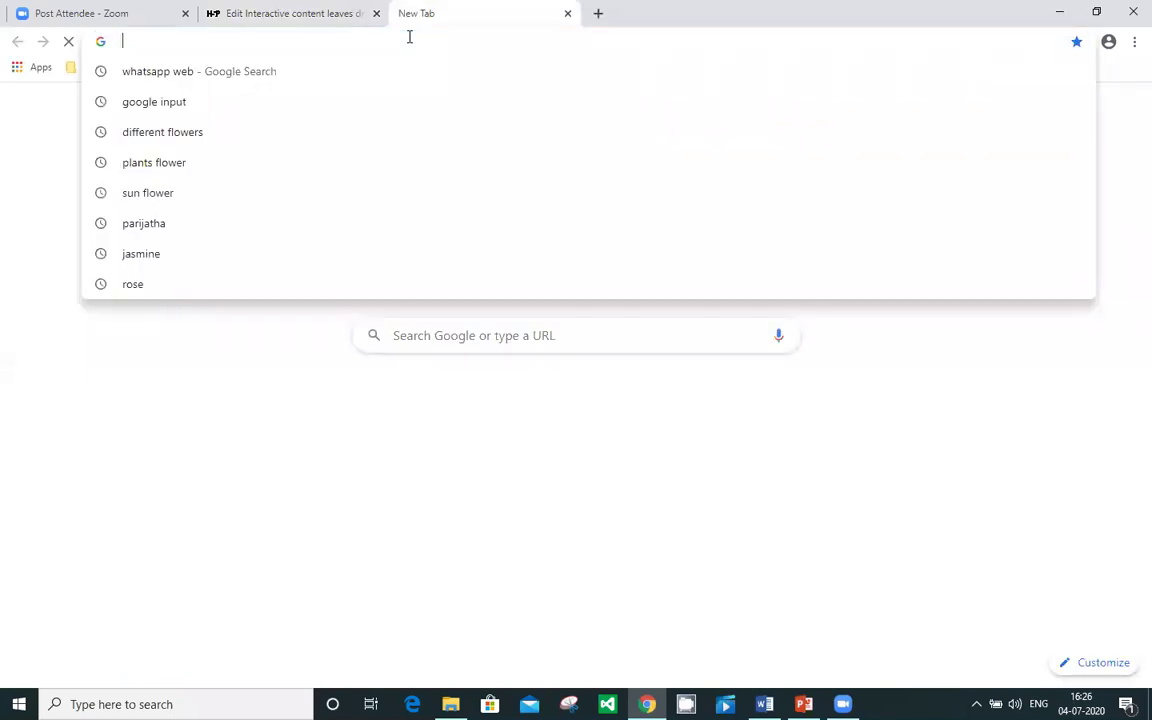
pyautogui.write('g')
pyautogui.press('Right')
pyautogui.press('Down')
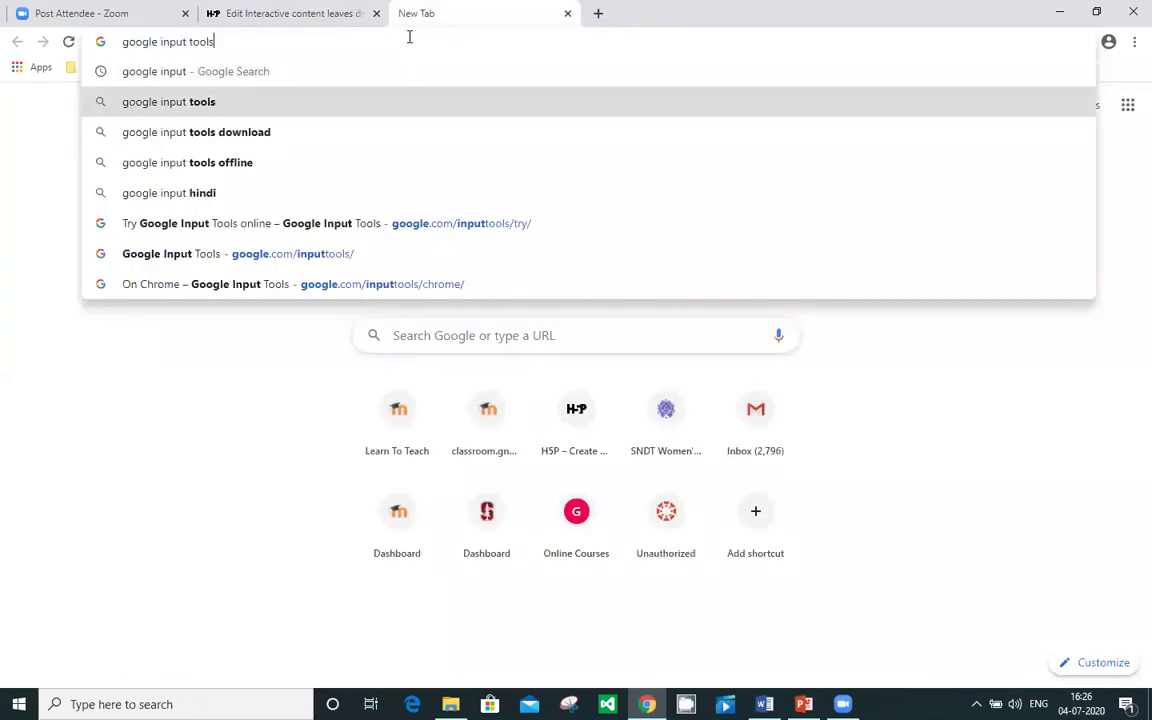
pyautogui.press('Return')
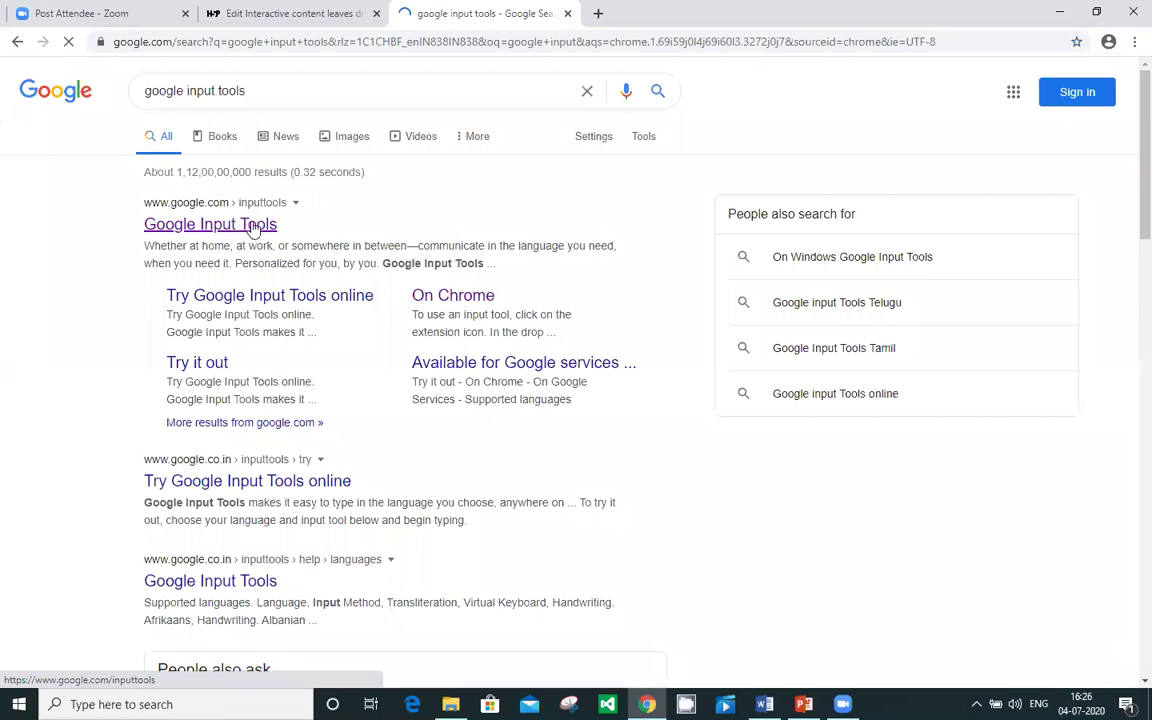
pyautogui.click(257, 228)
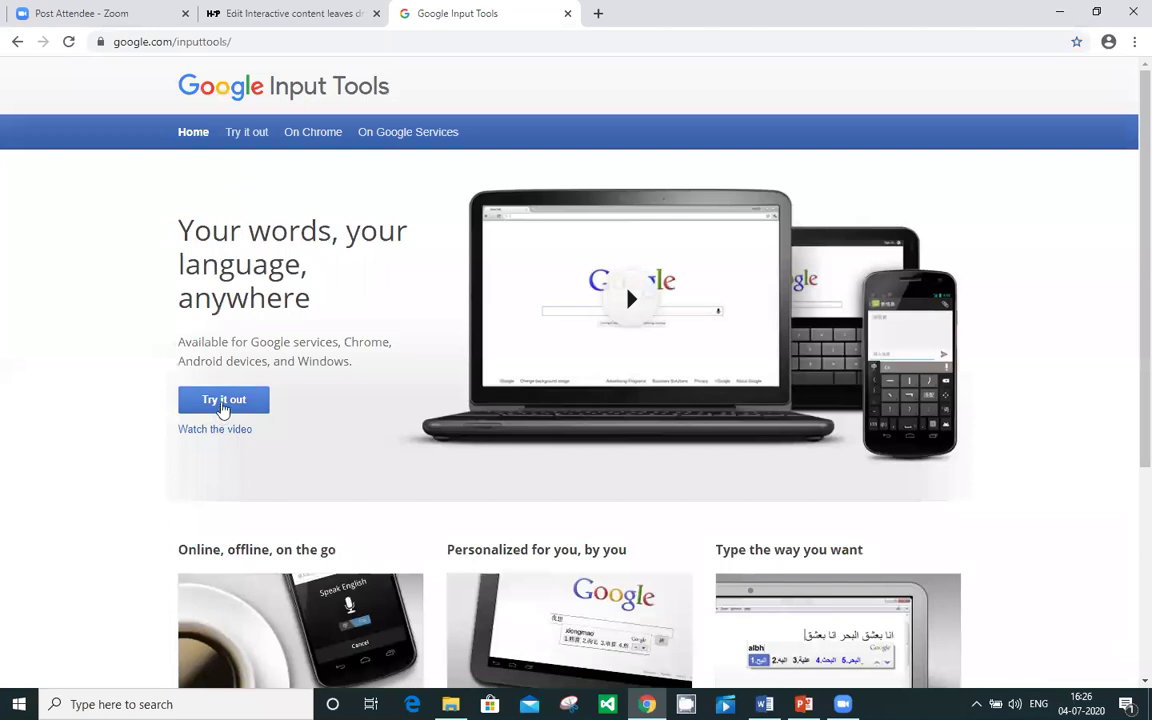
# Open the Google Input Tools try-it page and set the input language to Kannada
pyautogui.click(255, 137)
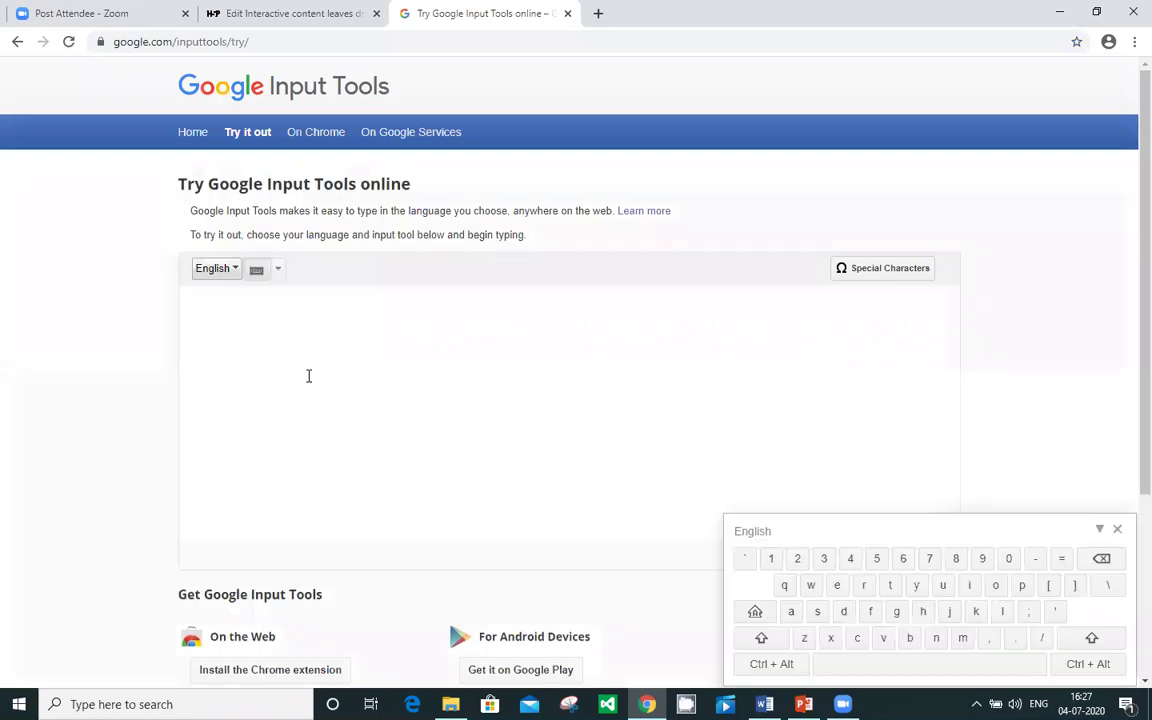
pyautogui.click(291, 346)
pyautogui.click(235, 272)
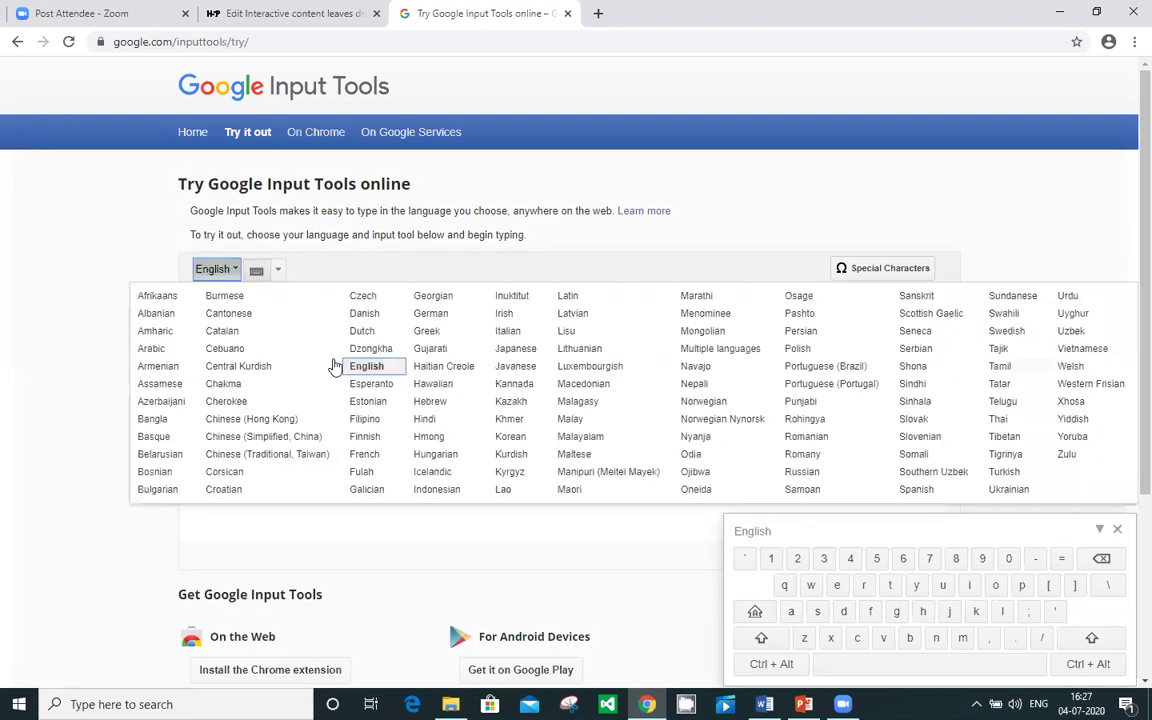
pyautogui.click(514, 385)
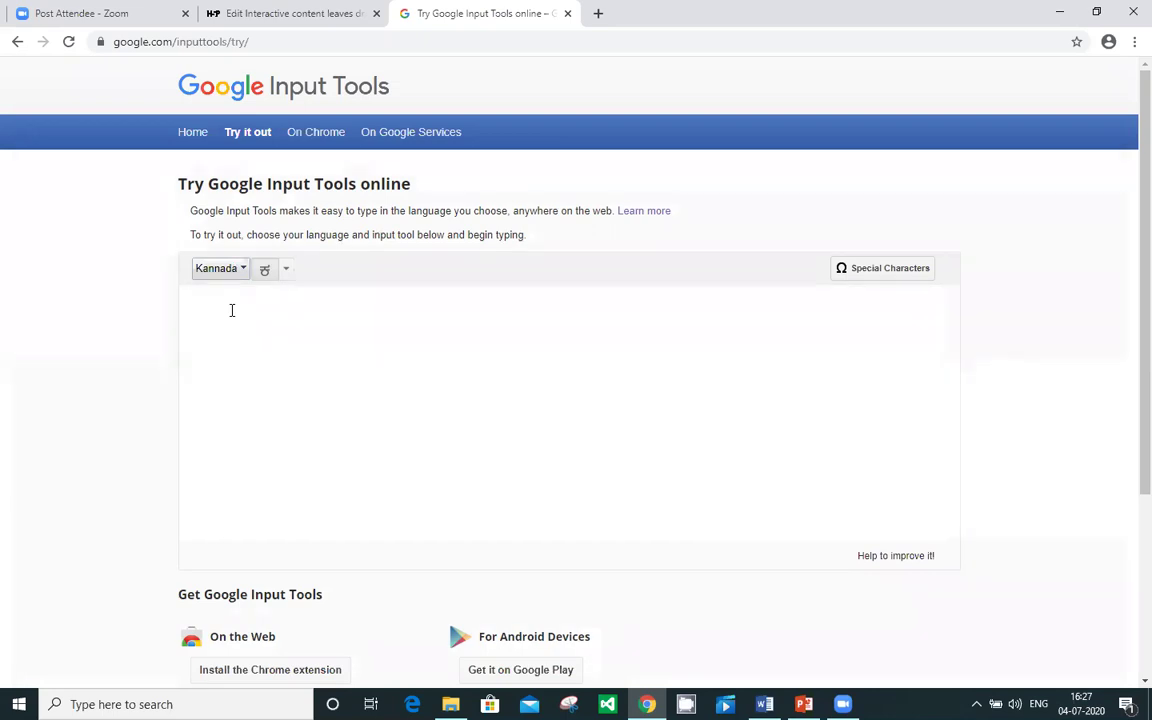
# Type 'nanna hesaru' to produce ನನ್ನ ಹೆಸರು and select all the text
pyautogui.click(231, 310)
pyautogui.write('na')
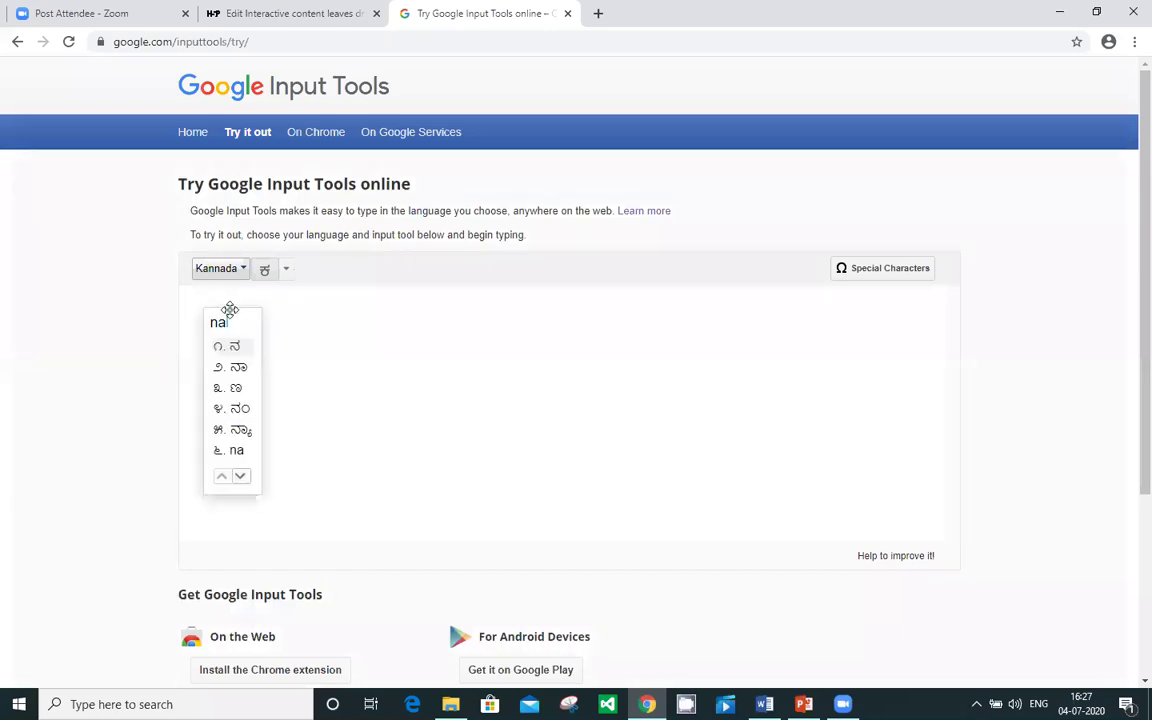
pyautogui.write('nna')
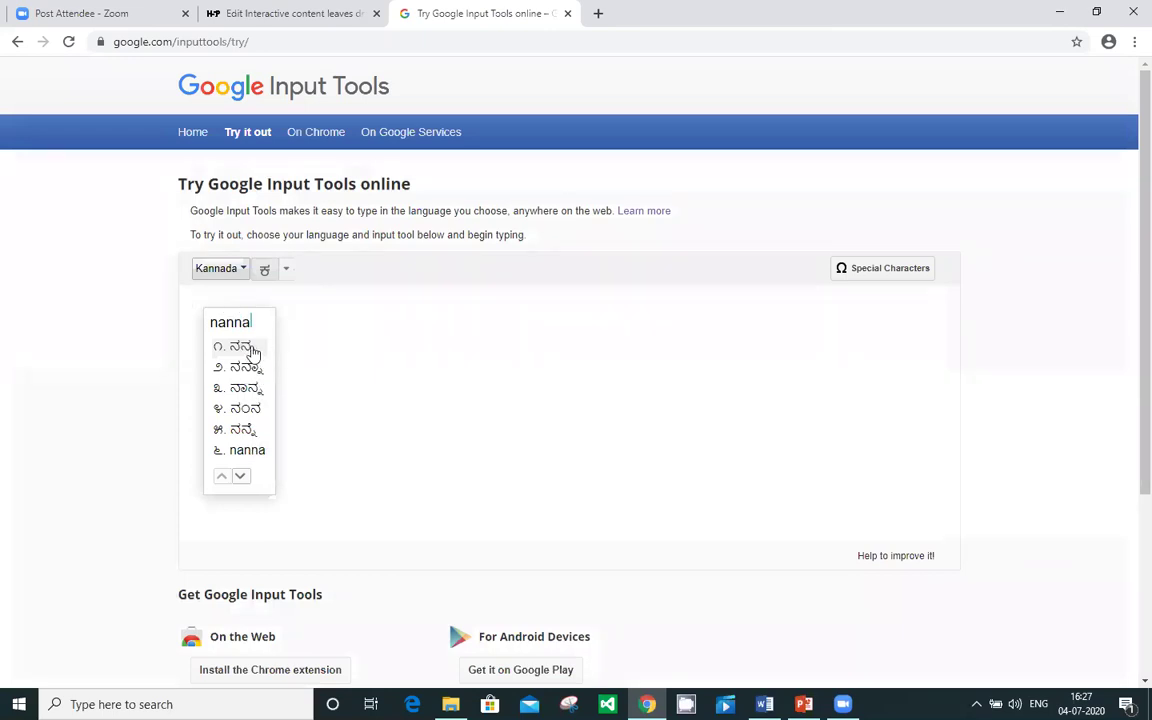
pyautogui.click(252, 352)
pyautogui.write('h')
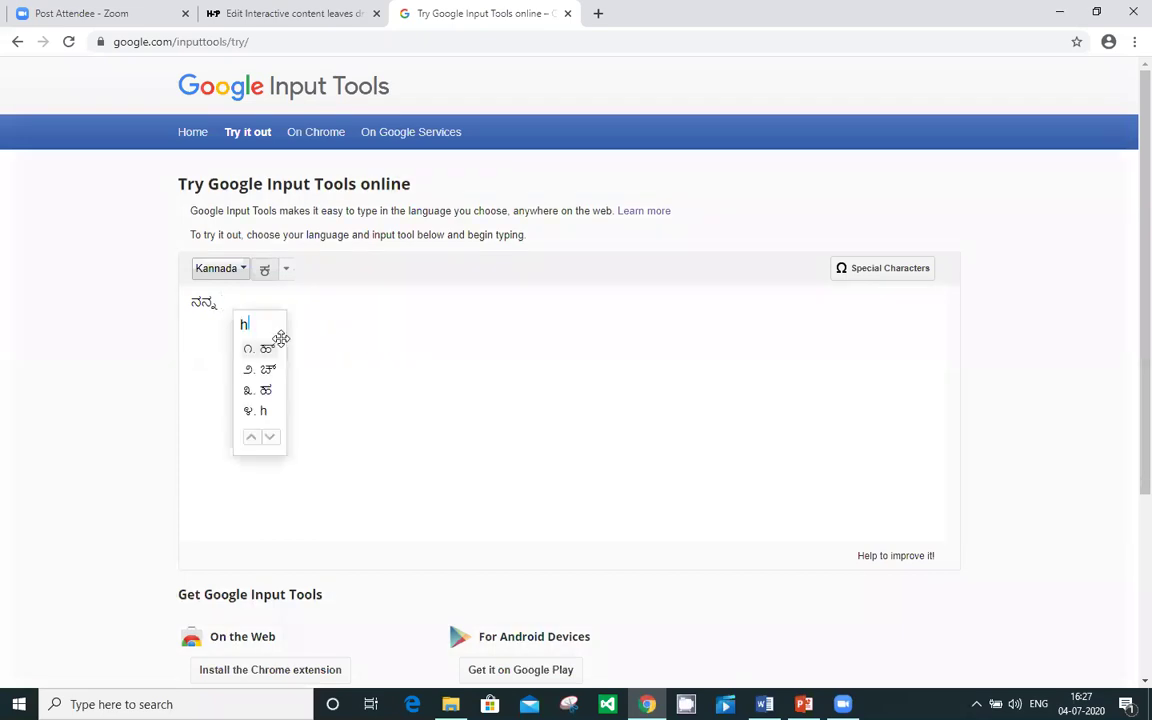
pyautogui.write('esaru')
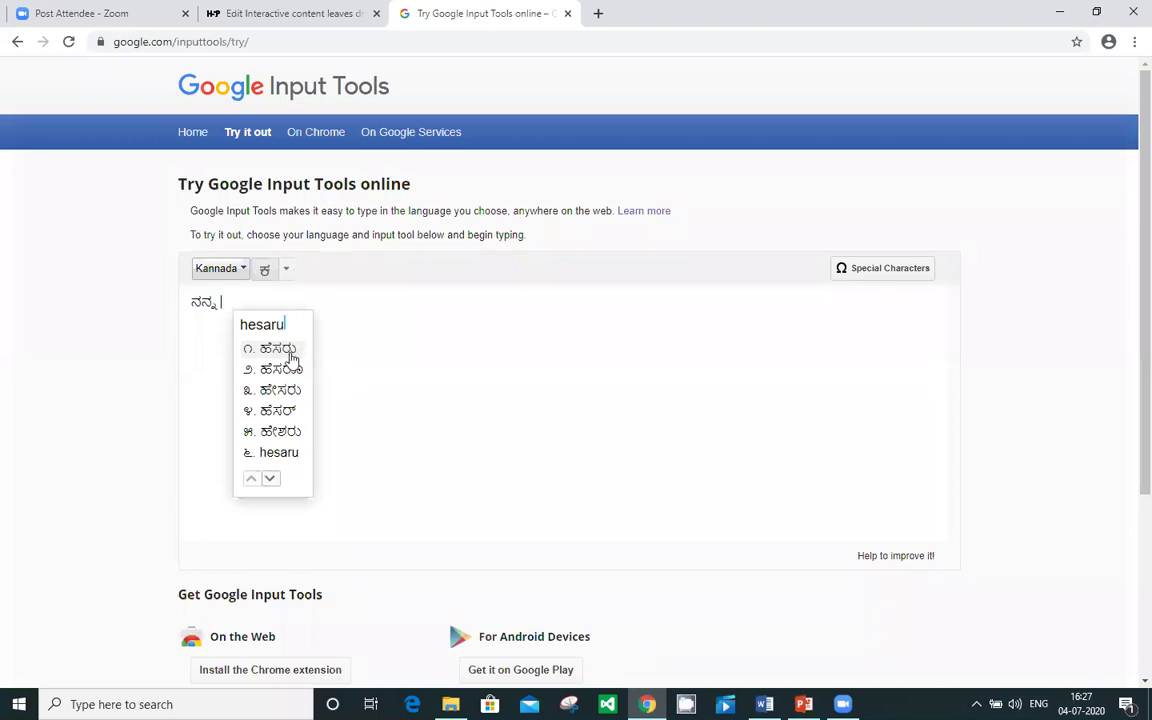
pyautogui.click(290, 353)
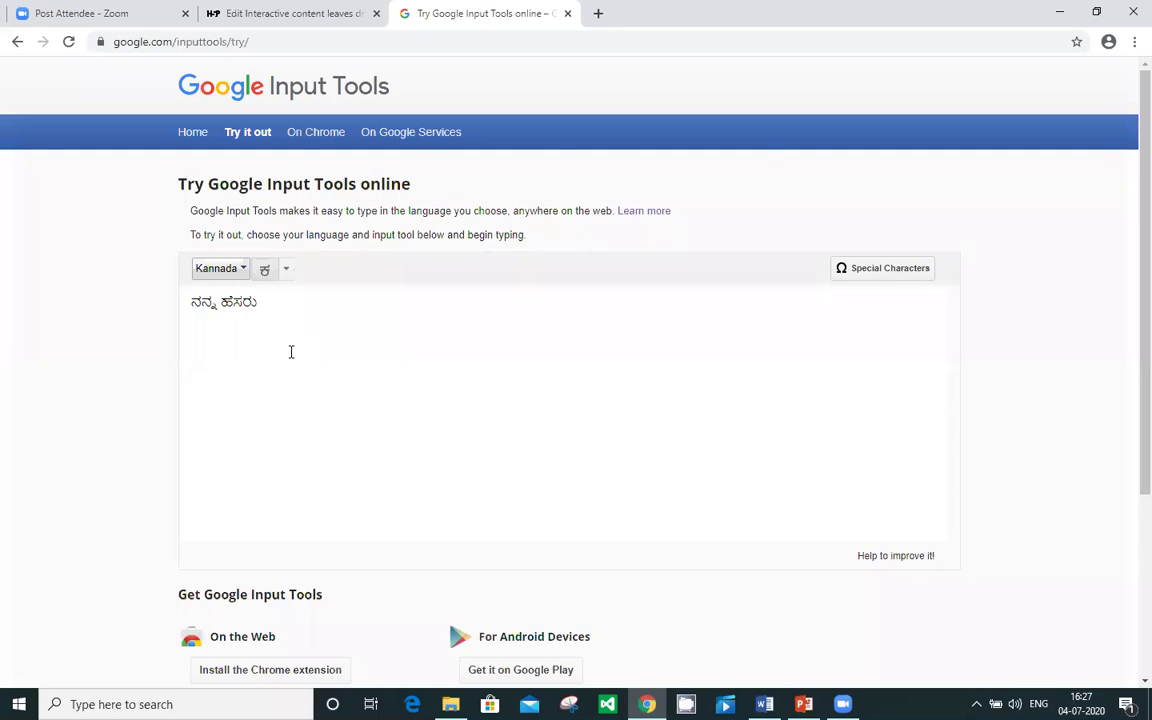
pyautogui.hotkey('ctrl', 'a')
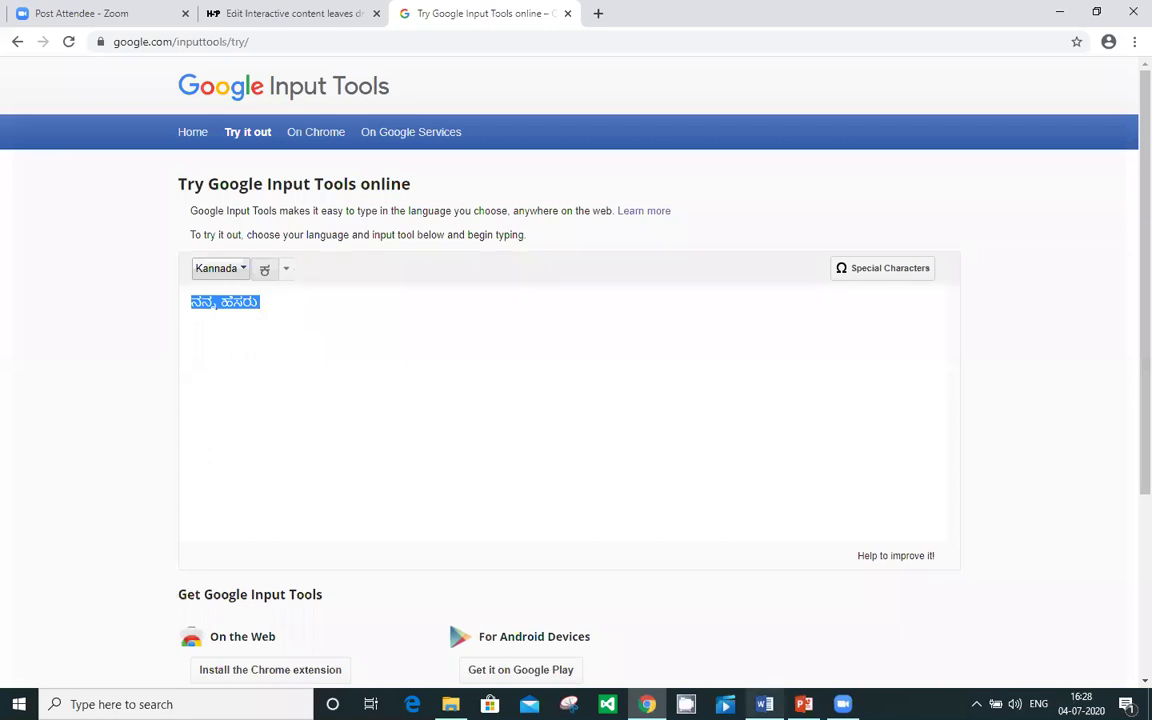
pyautogui.click(764, 704)
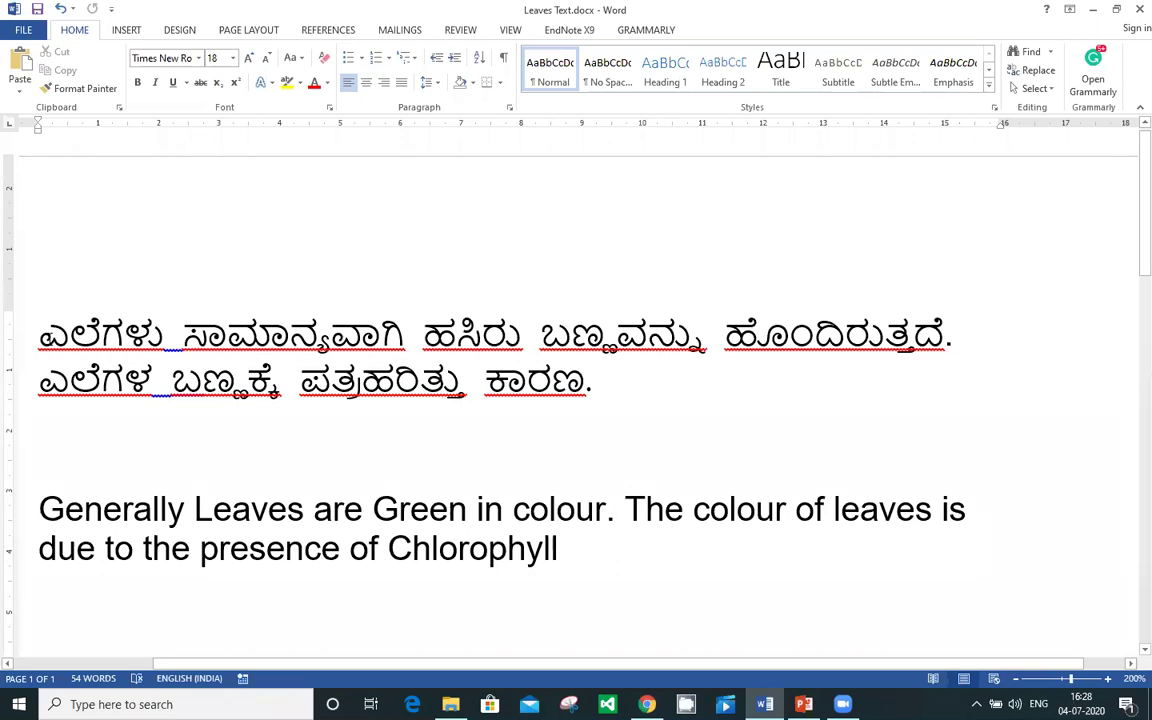
# Copy both Kannada lines from the Leaves Text document and return to Chrome
pyautogui.click(40, 336)
pyautogui.moveTo(84, 308); pyautogui.dragTo(604, 385)
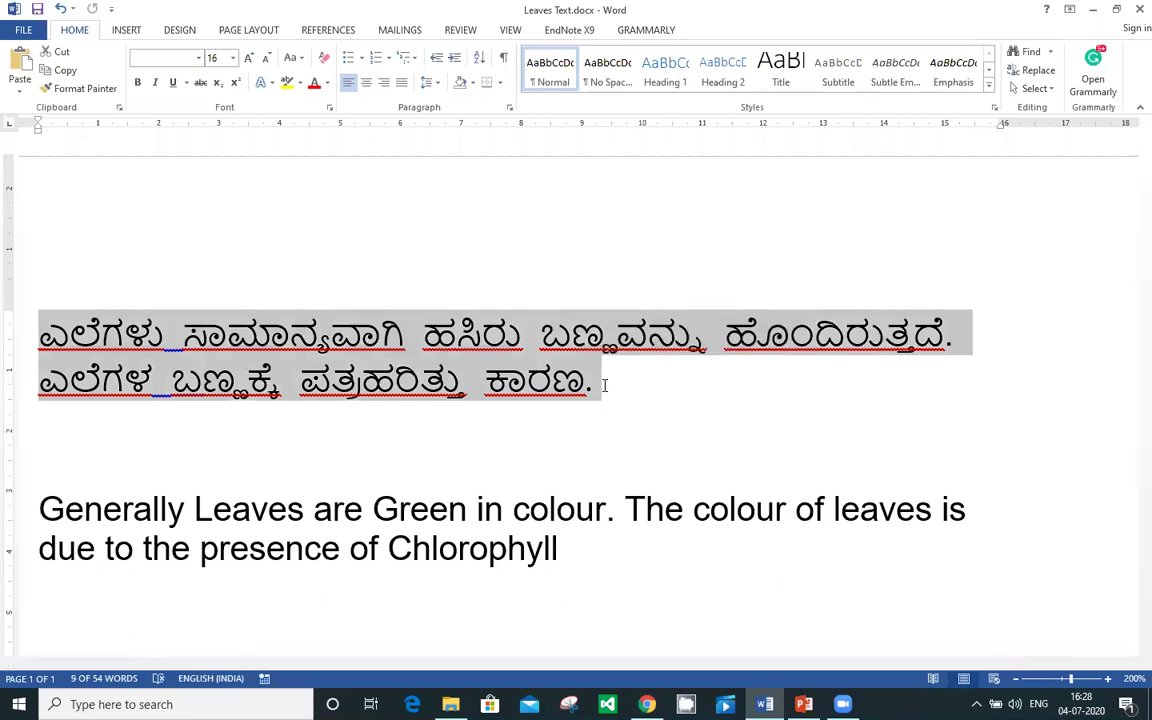
pyautogui.hotkey('ctrl', 'c')
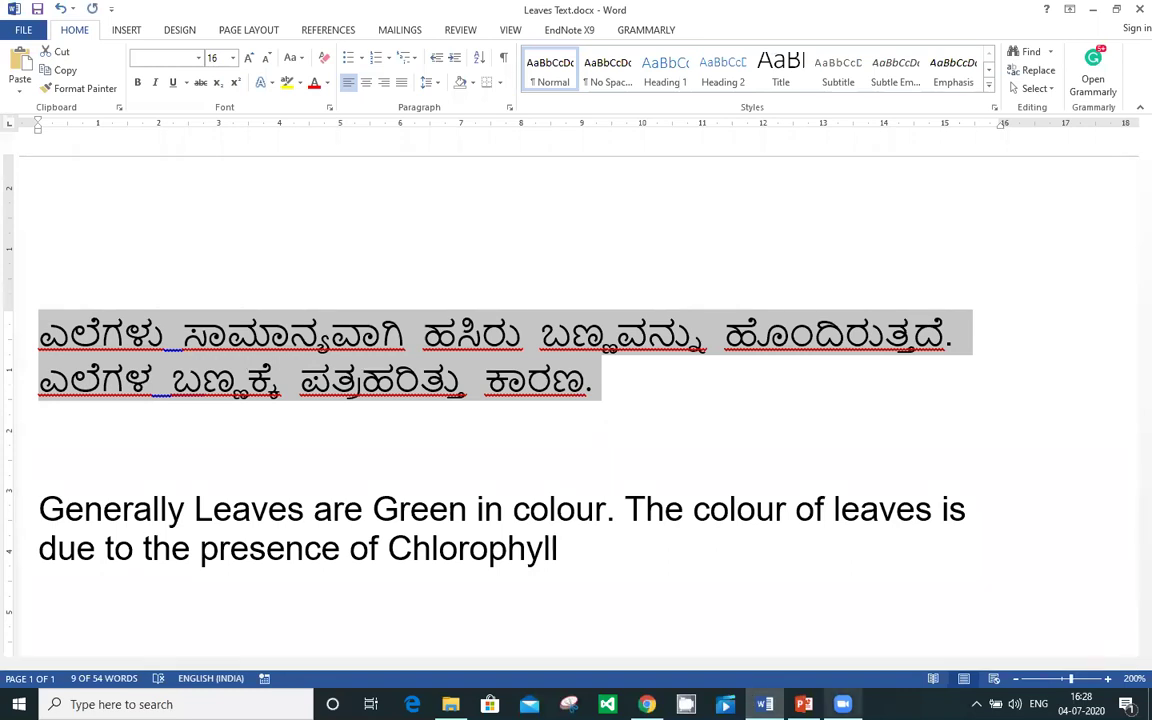
pyautogui.hotkey('alt', 'Tab')
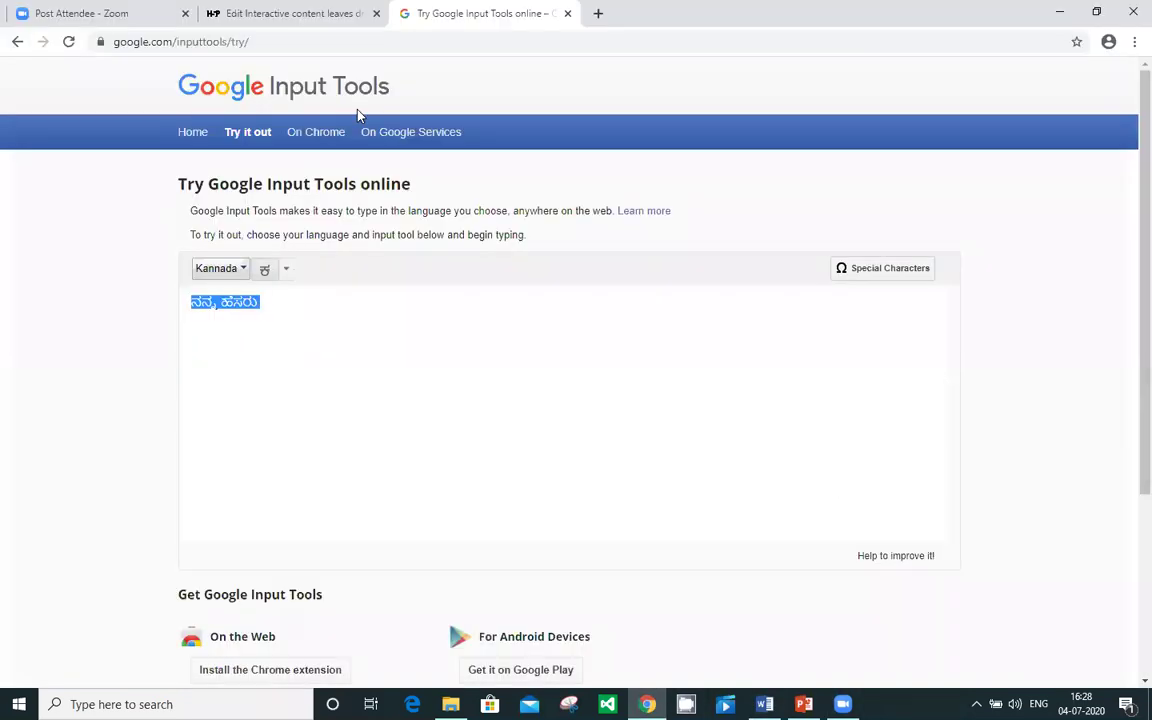
# Paste the Kannada leaf sentences into the Text box and delete the English sentence
pyautogui.hotkey('ctrl', 'shift', 'Tab')
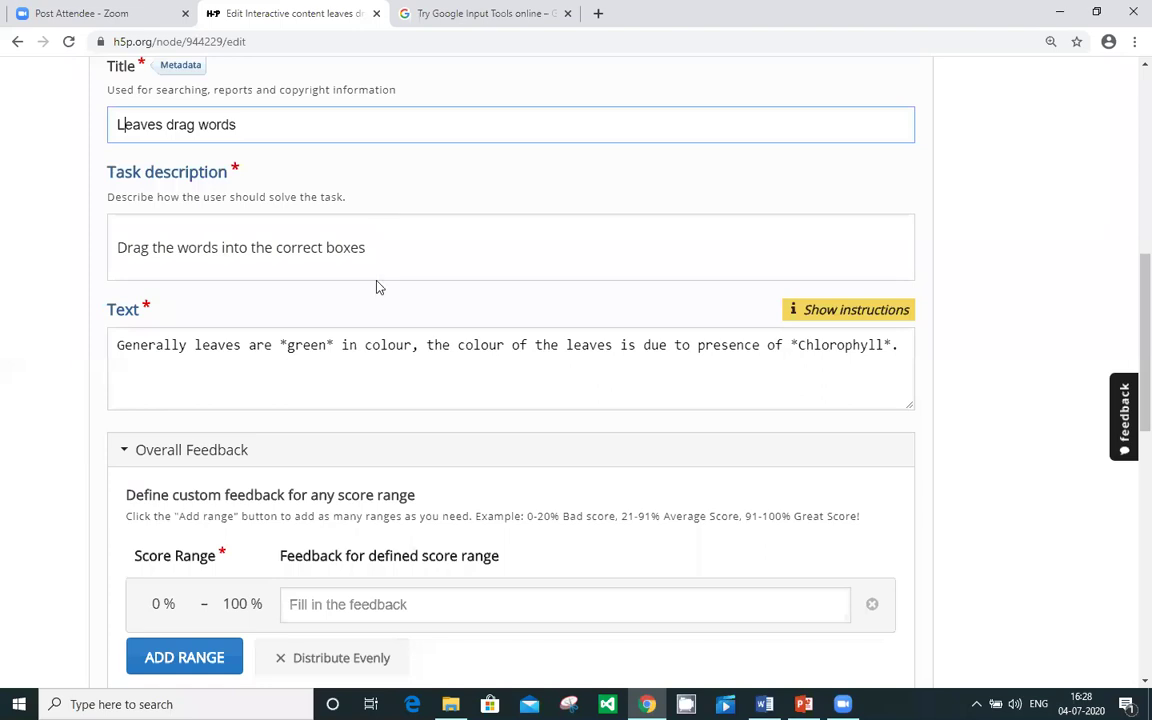
pyautogui.click(144, 370)
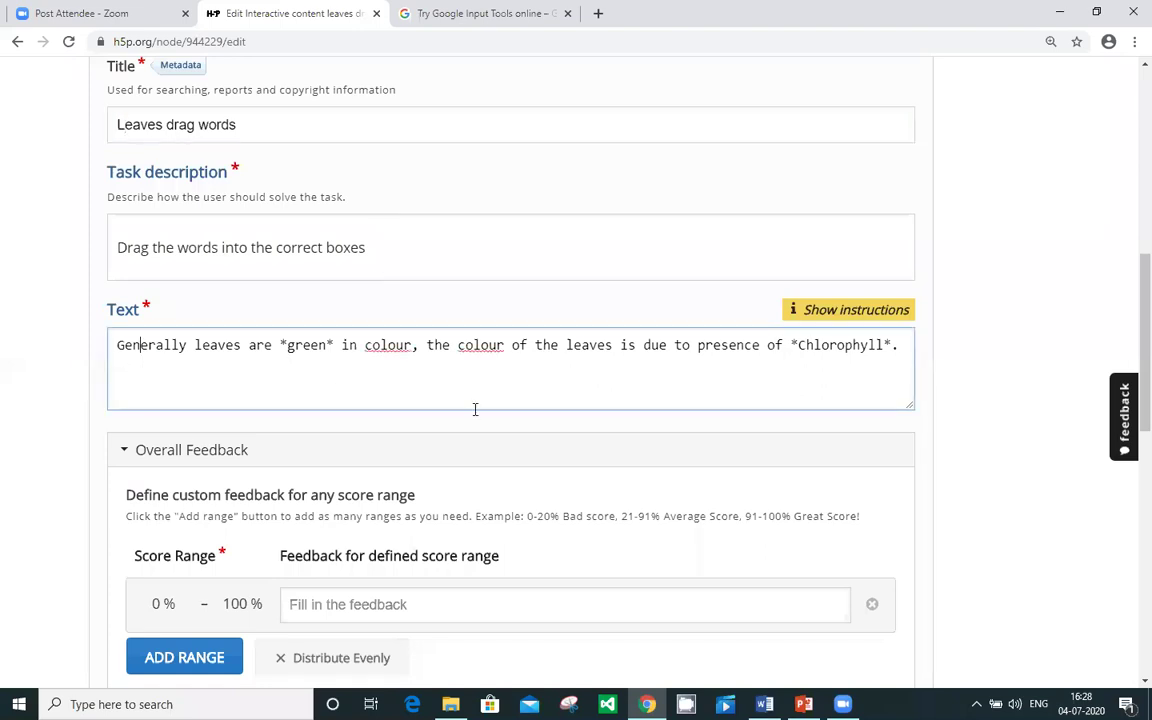
pyautogui.click(905, 346)
pyautogui.hotkey('ctrl', 'v')
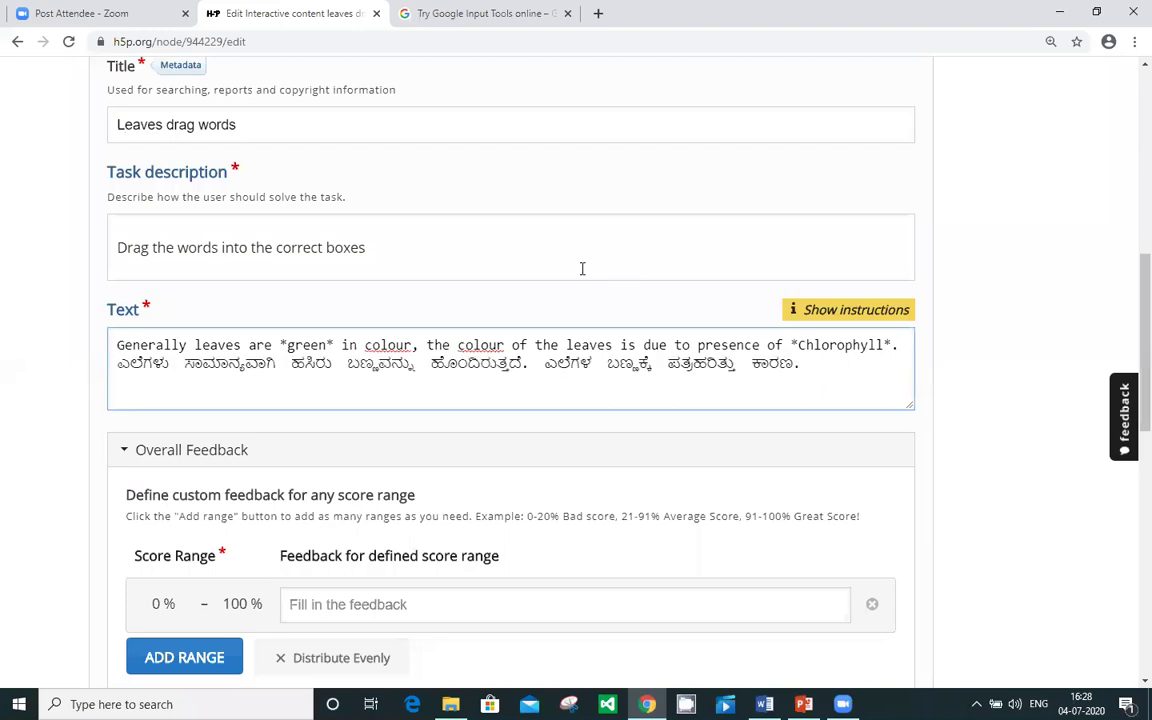
pyautogui.click(117, 346)
pyautogui.hotkey('shift', 'End')
pyautogui.press('BackSpace')
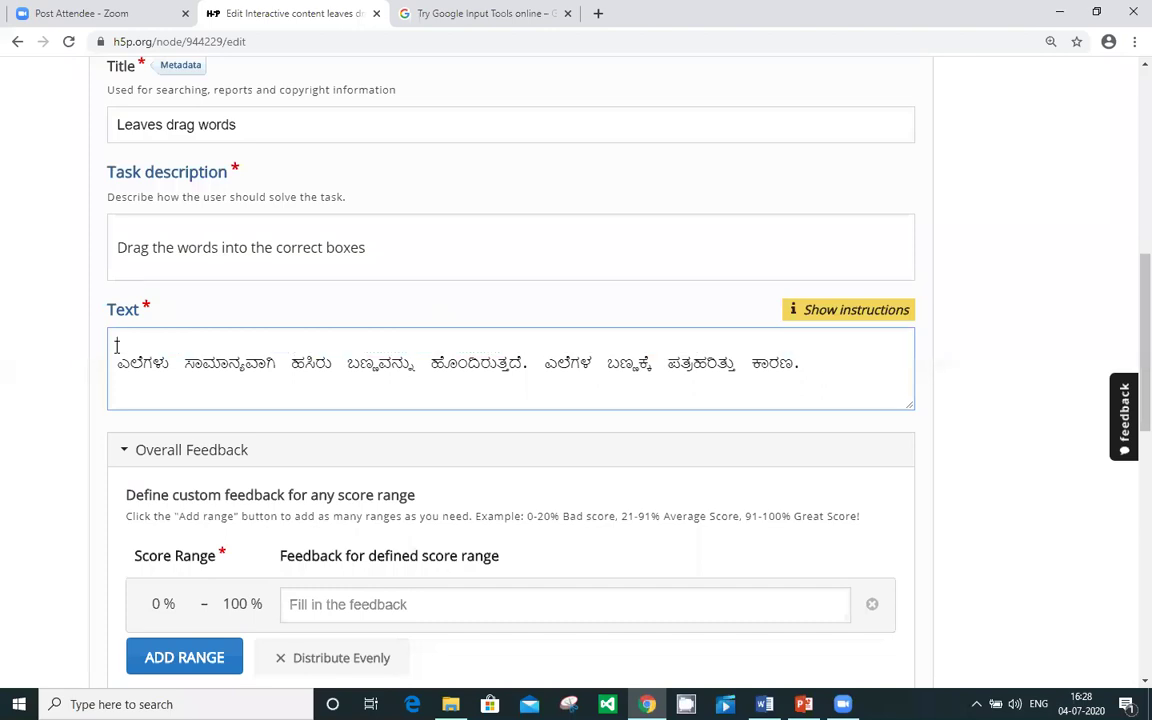
pyautogui.press('Delete')
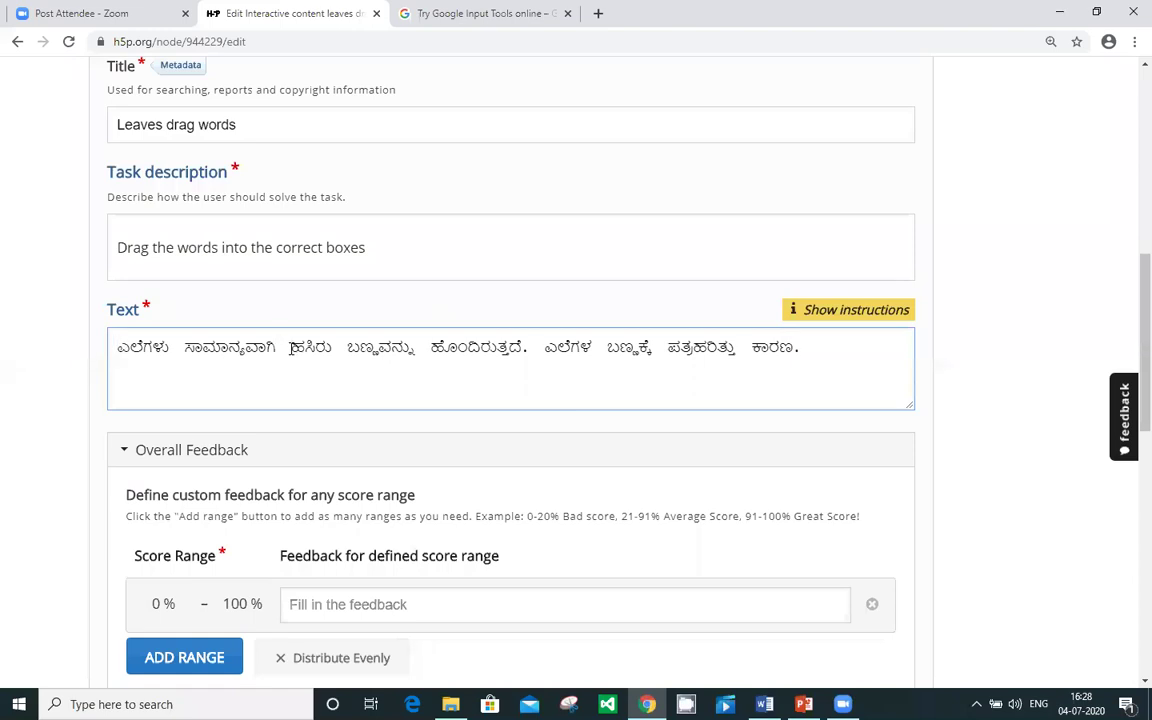
# Wrap ಹಸಿರು and ಪತ್ರಹರಿತ್ತು in asterisks to make them the draggable words
pyautogui.click(291, 347)
pyautogui.write('*')
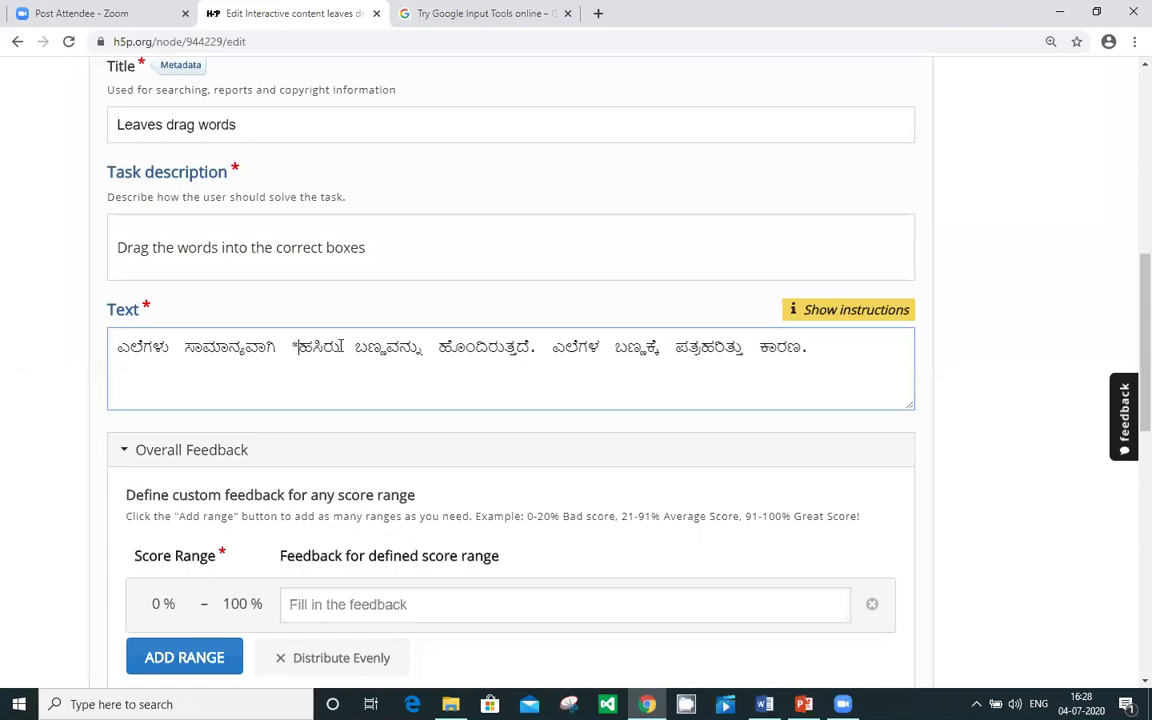
pyautogui.click(343, 347)
pyautogui.write('*')
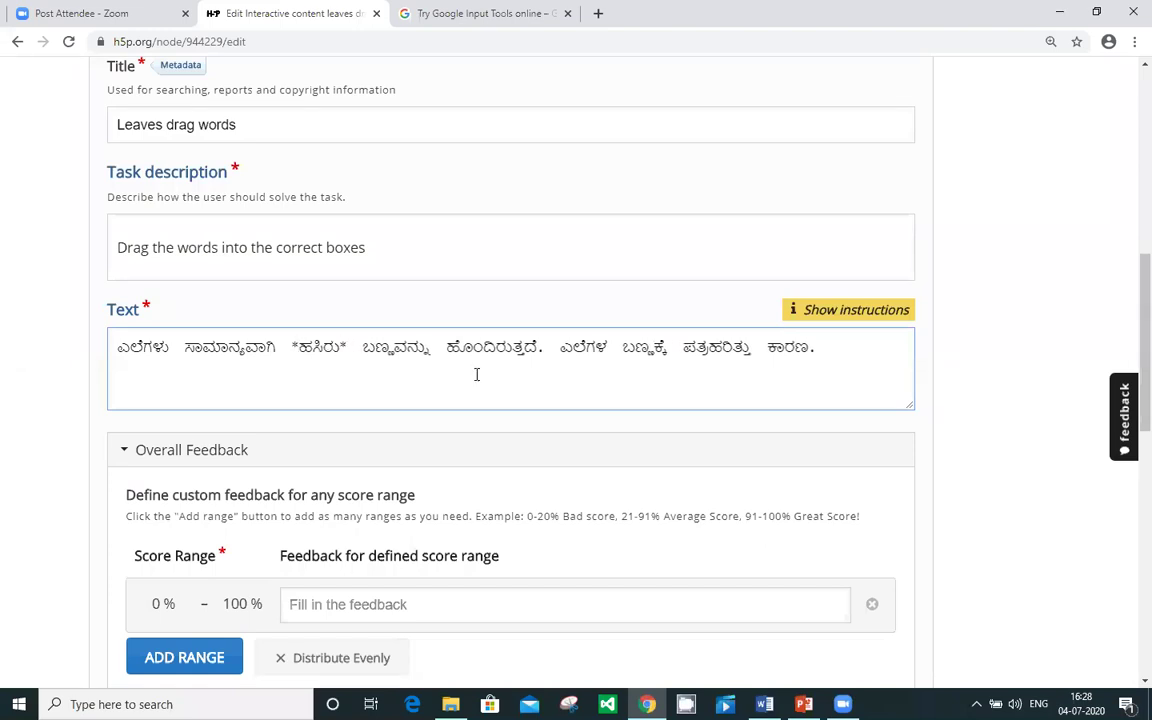
pyautogui.click(684, 348)
pyautogui.write('*')
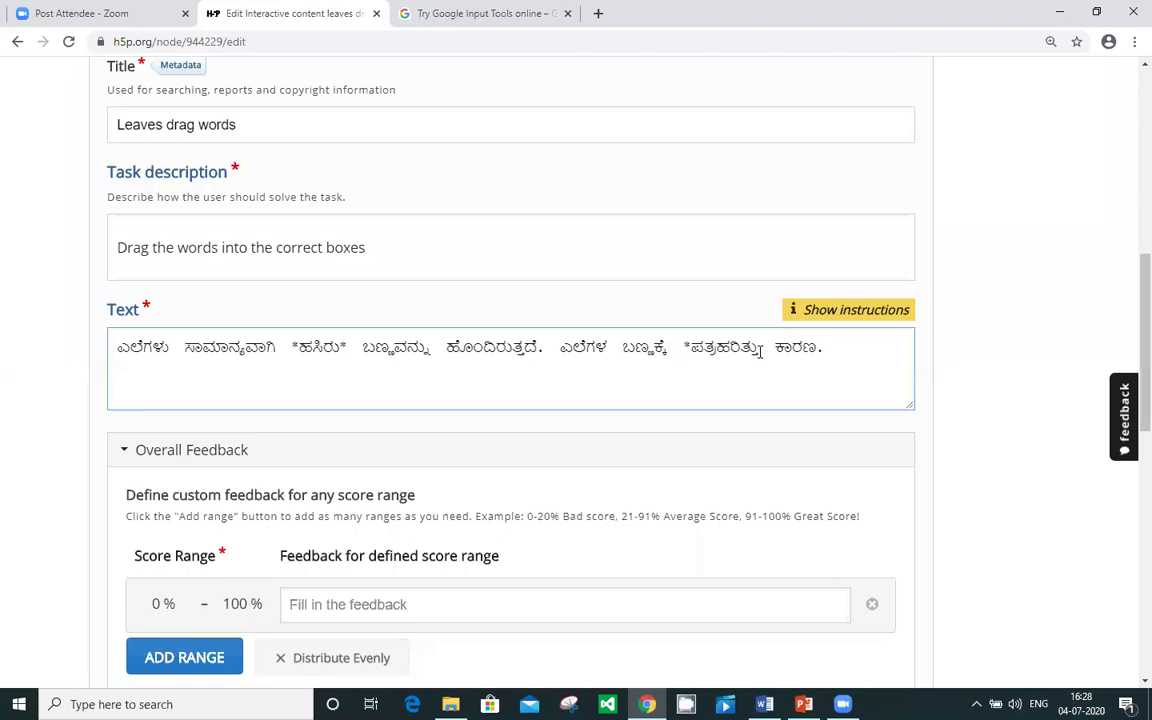
pyautogui.click(760, 348)
pyautogui.write('*')
# Save the edited Leaves drag words content from the bottom of the form
pyautogui.scroll(-3, 1130, 320)
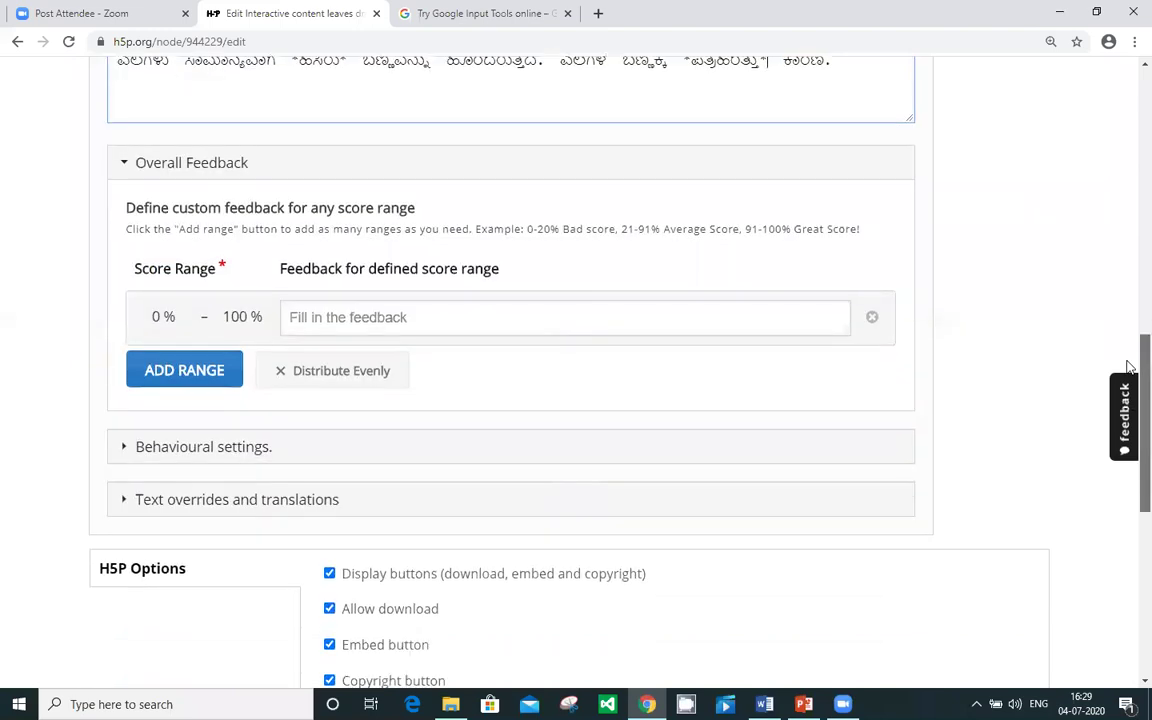
pyautogui.scroll(4, 1126, 305)
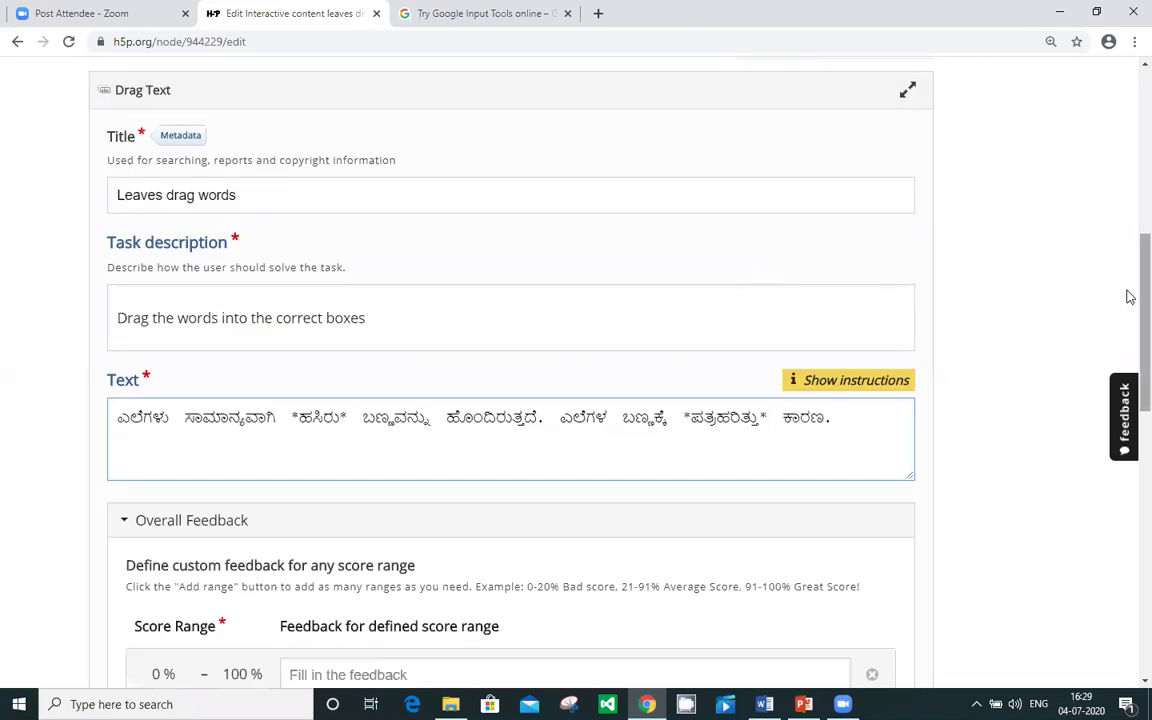
pyautogui.scroll(-6, 1130, 297)
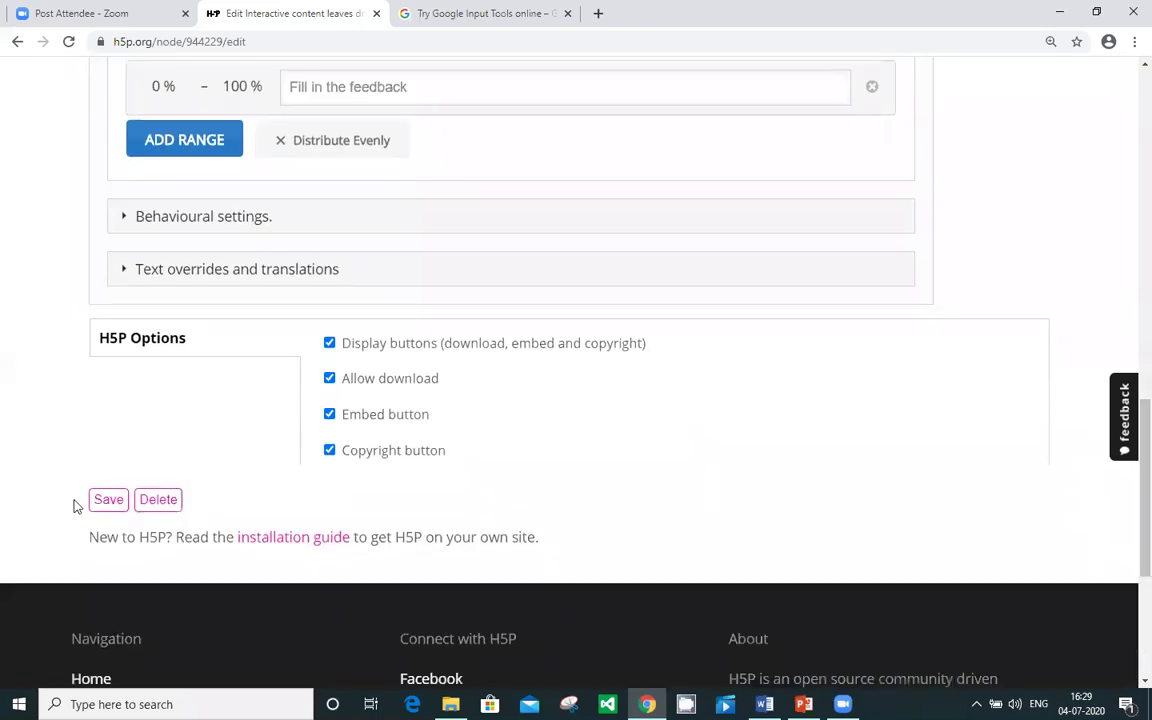
pyautogui.click(105, 500)
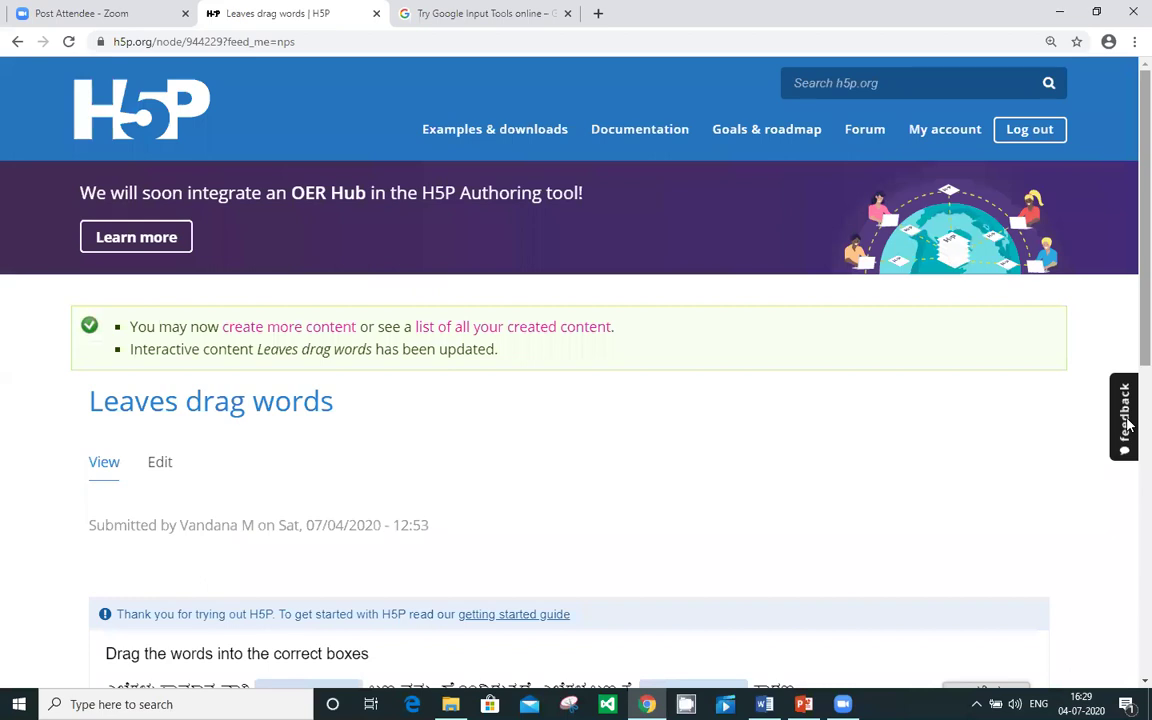
# Drag ಹಸಿರು and ಪತ್ರಹರಿತ್ತು into their blanks and check, scoring 2/2
pyautogui.scroll(-3, 741, 360)
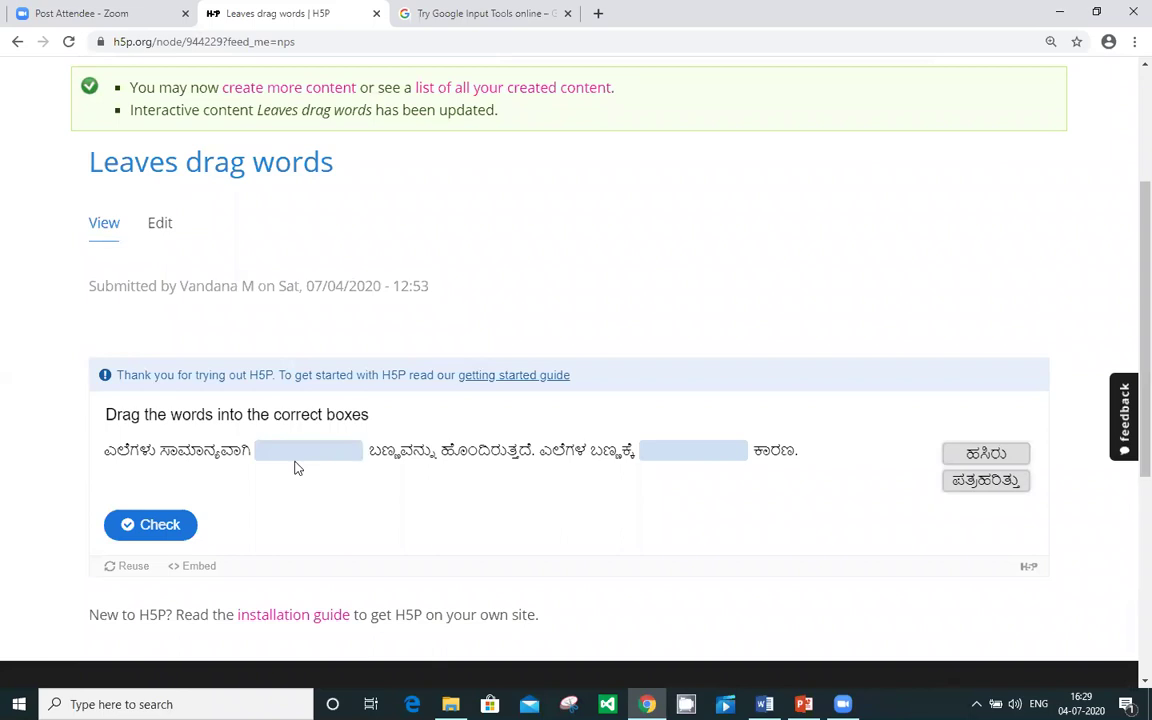
pyautogui.moveTo(985, 453); pyautogui.dragTo(310, 452)
pyautogui.moveTo(985, 456); pyautogui.dragTo(661, 455)
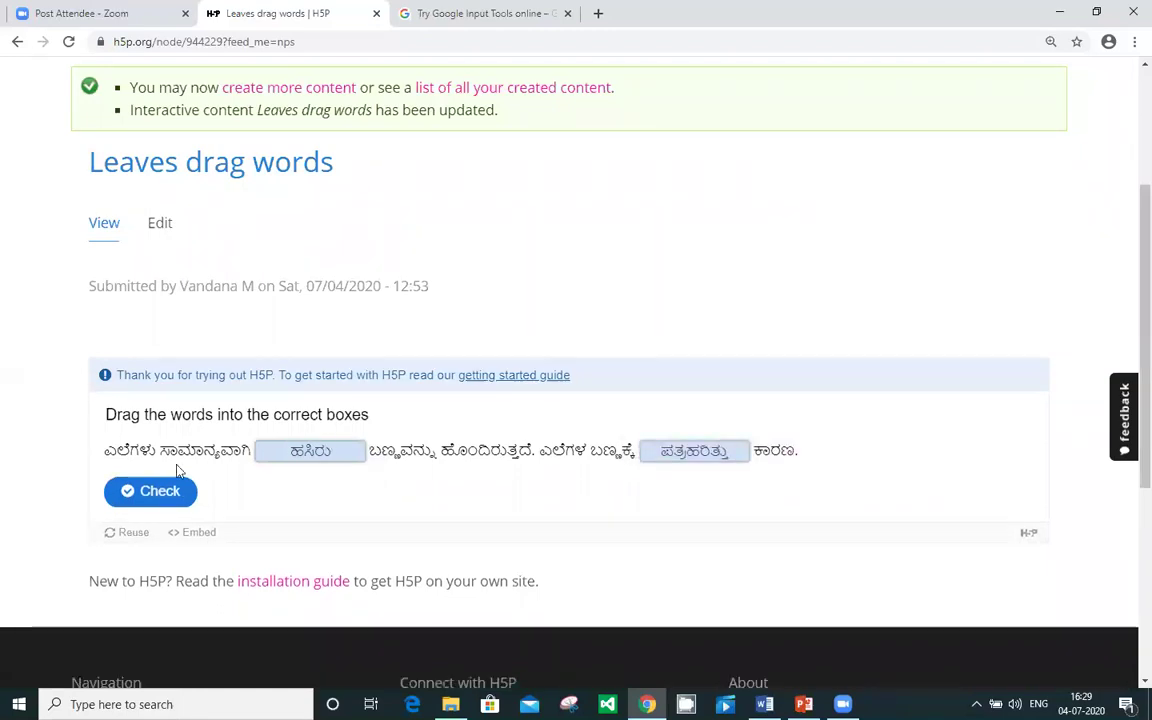
pyautogui.click(158, 491)
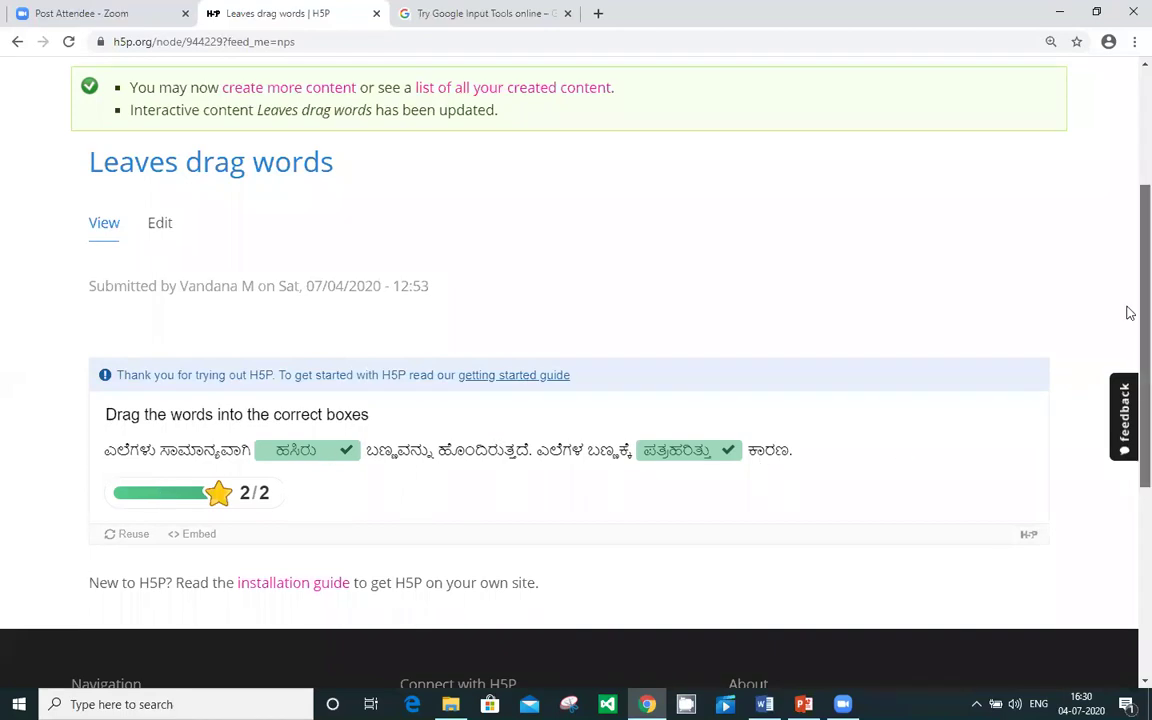
pyautogui.scroll(3, 1128, 237)
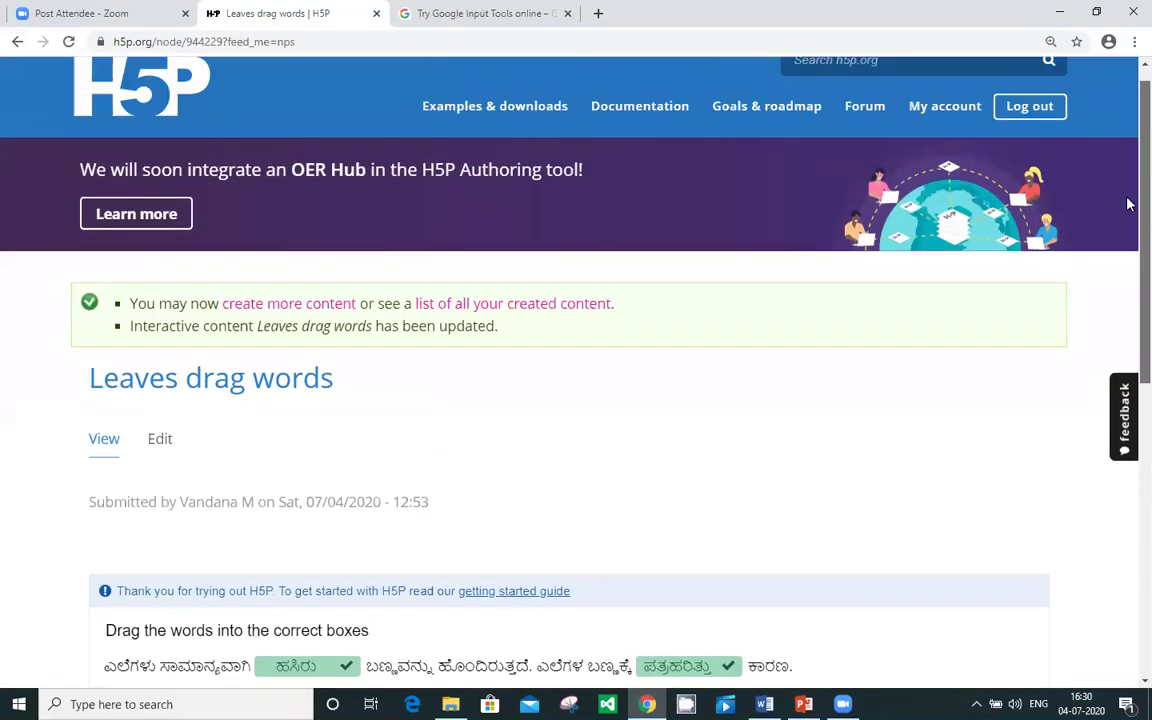
# Go to My account and show the Contents list, with Leaves drag words listed first
pyautogui.scroll(-1, 1130, 236)
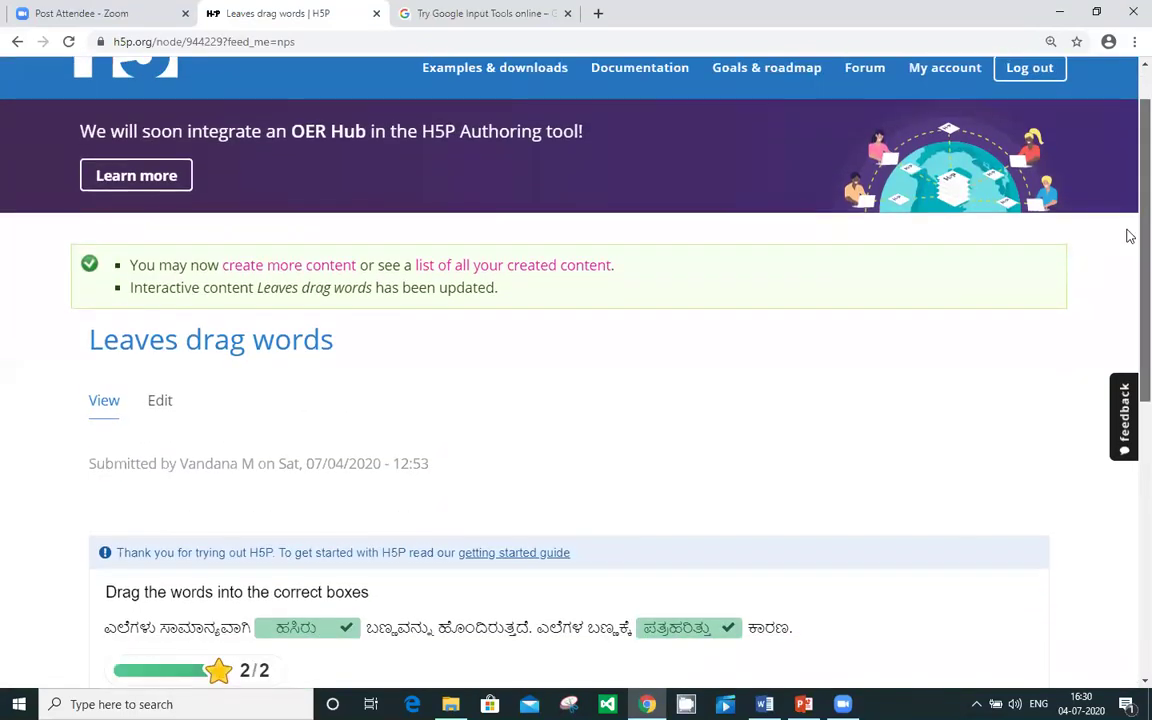
pyautogui.scroll(-1, 1130, 236)
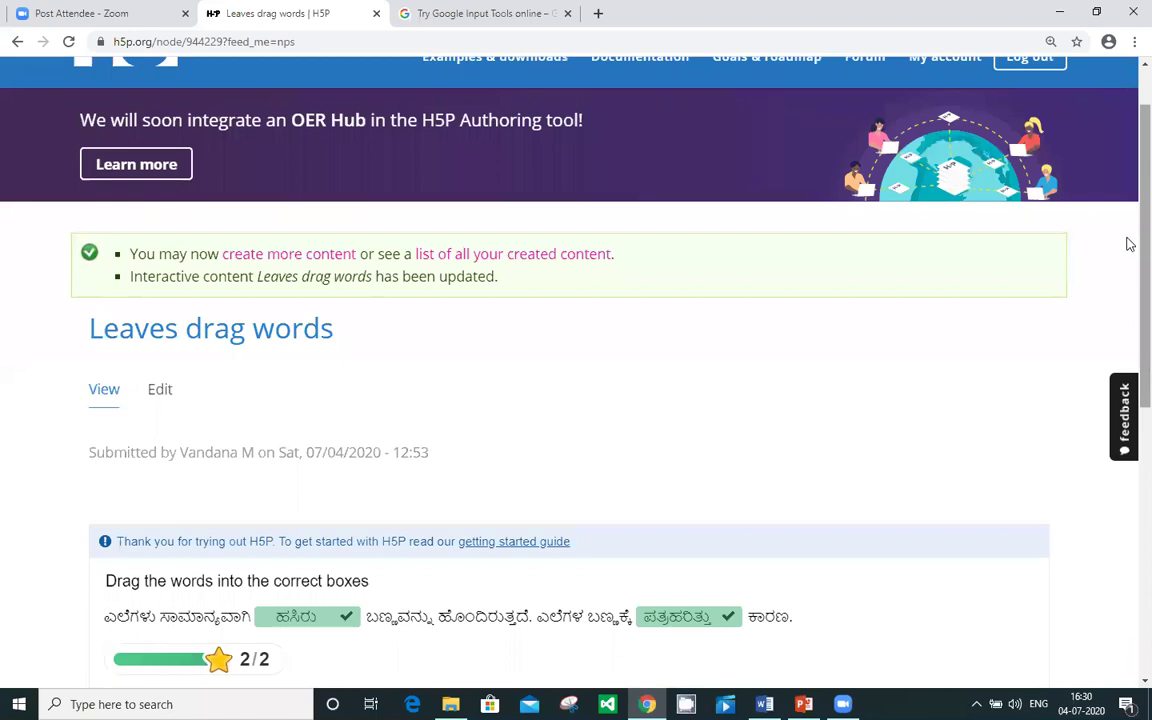
pyautogui.scroll(2, 1128, 230)
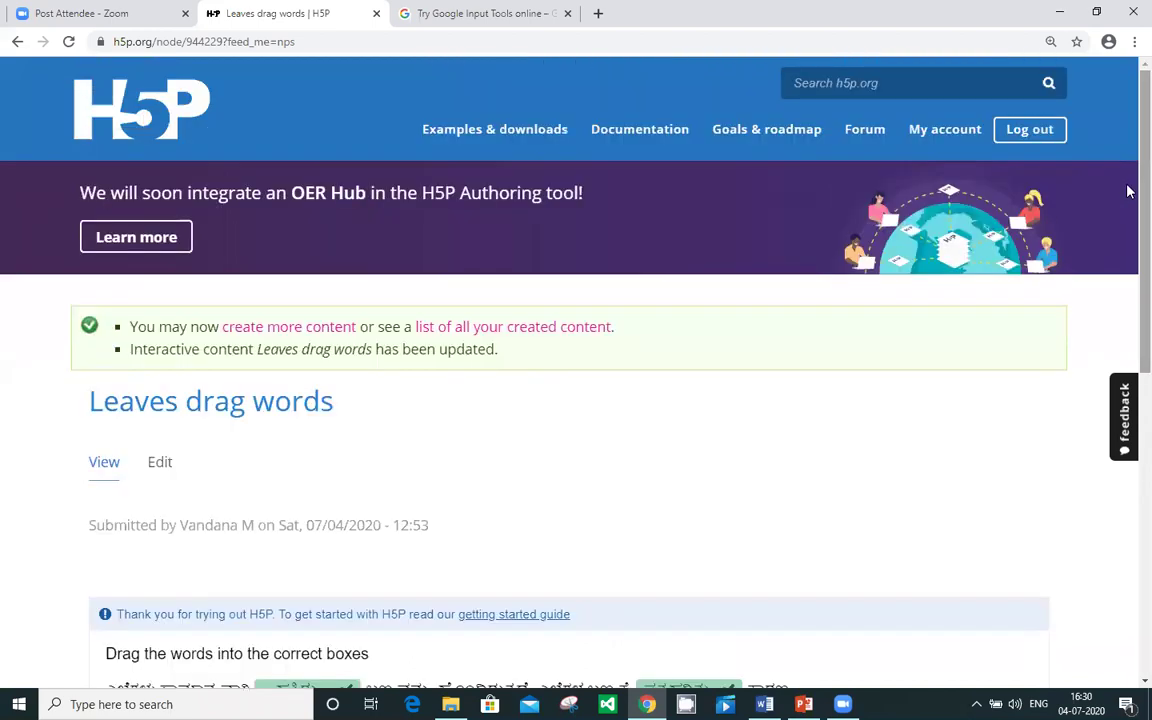
pyautogui.click(945, 133)
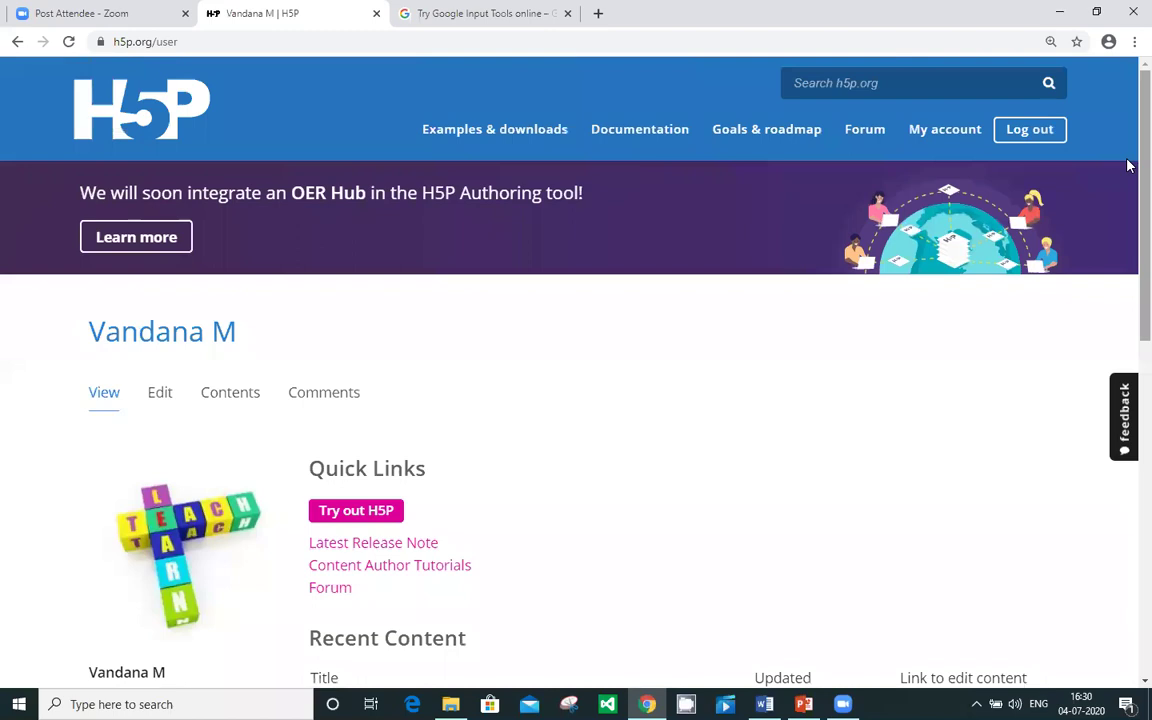
pyautogui.scroll(-1, 1127, 216)
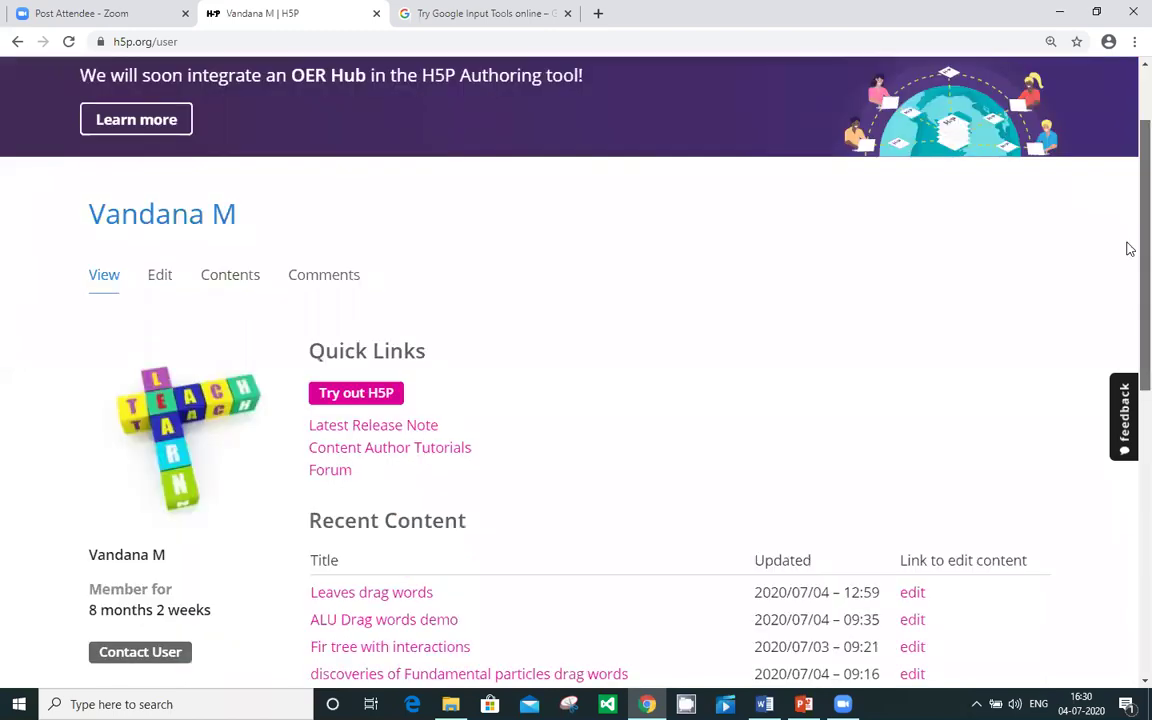
pyautogui.scroll(-1, 1130, 249)
pyautogui.scroll(-1, 1130, 248)
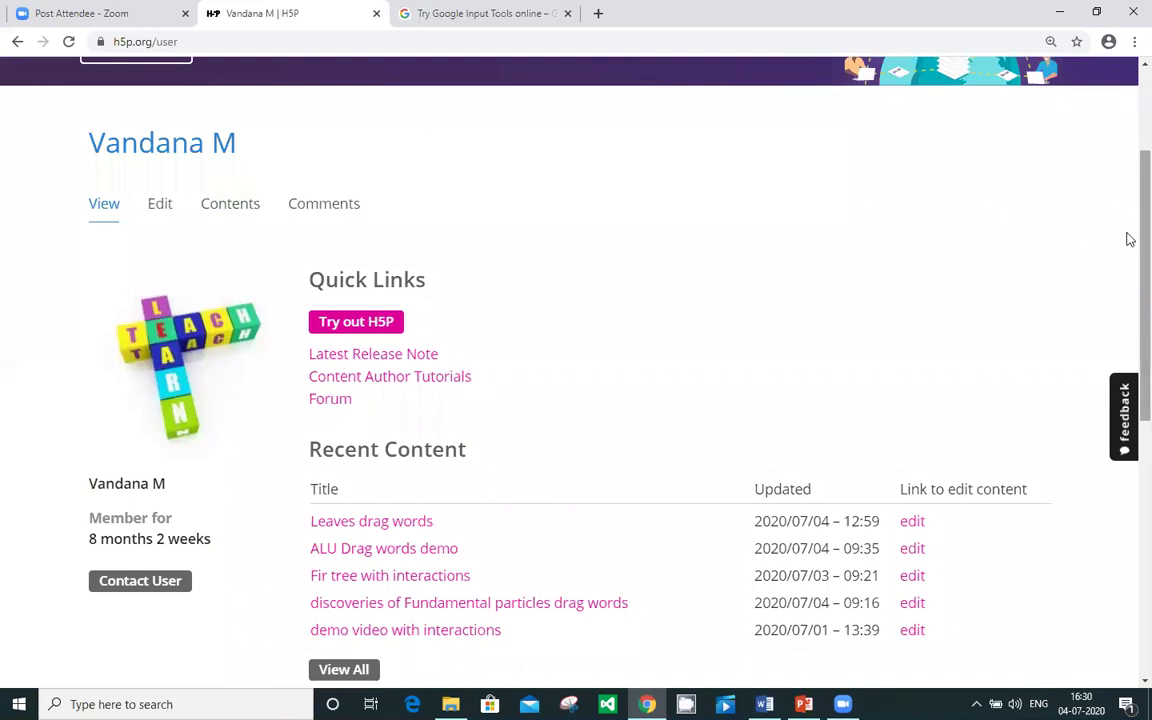
pyautogui.scroll(-1, 1130, 274)
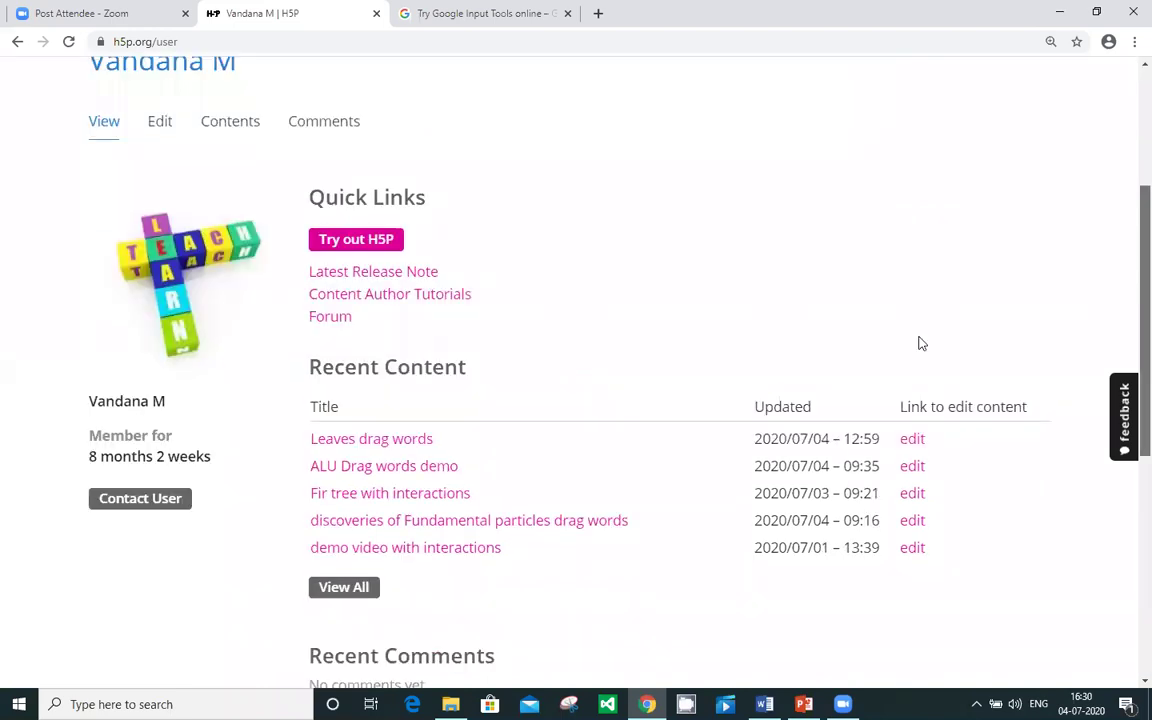
pyautogui.click(231, 125)
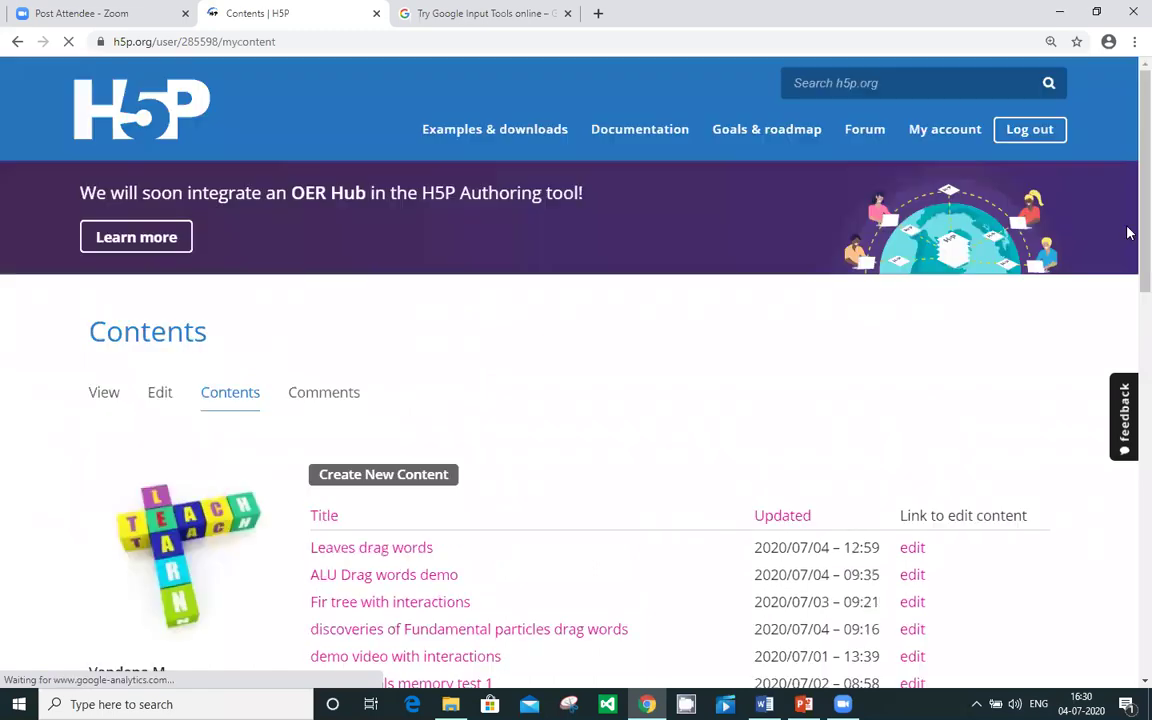
pyautogui.scroll(-3, 1130, 297)
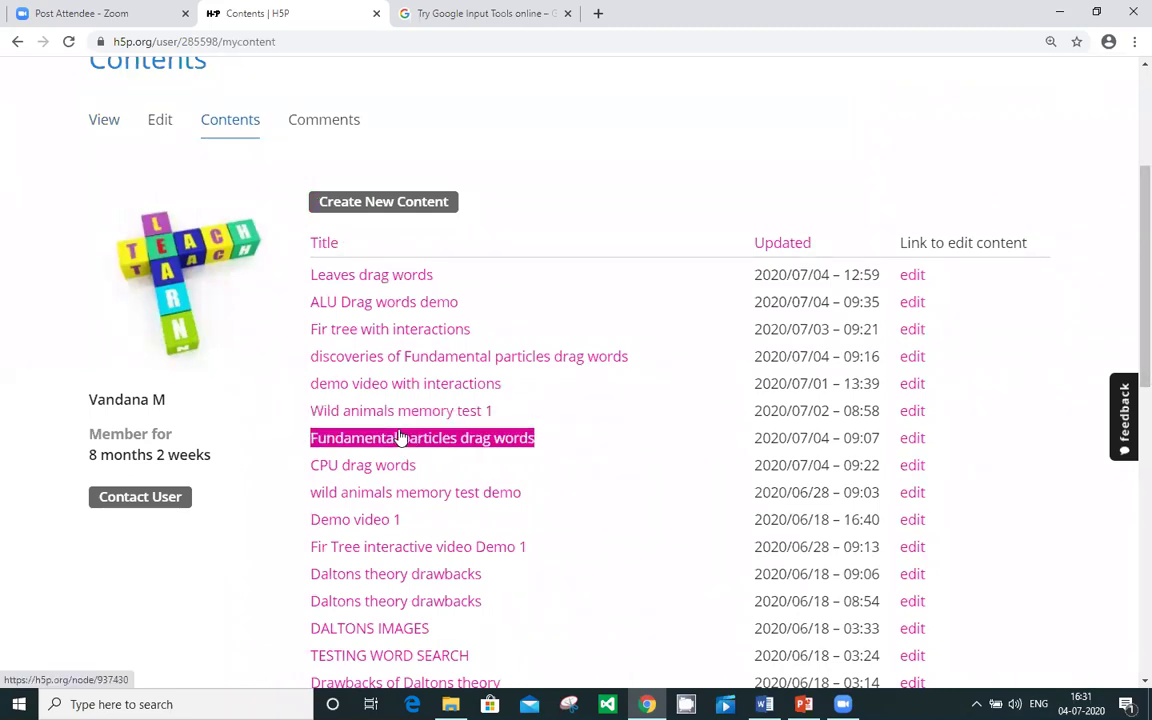
# Open the 'wild animals memory test demo' and scroll to its cards
pyautogui.click(403, 495)
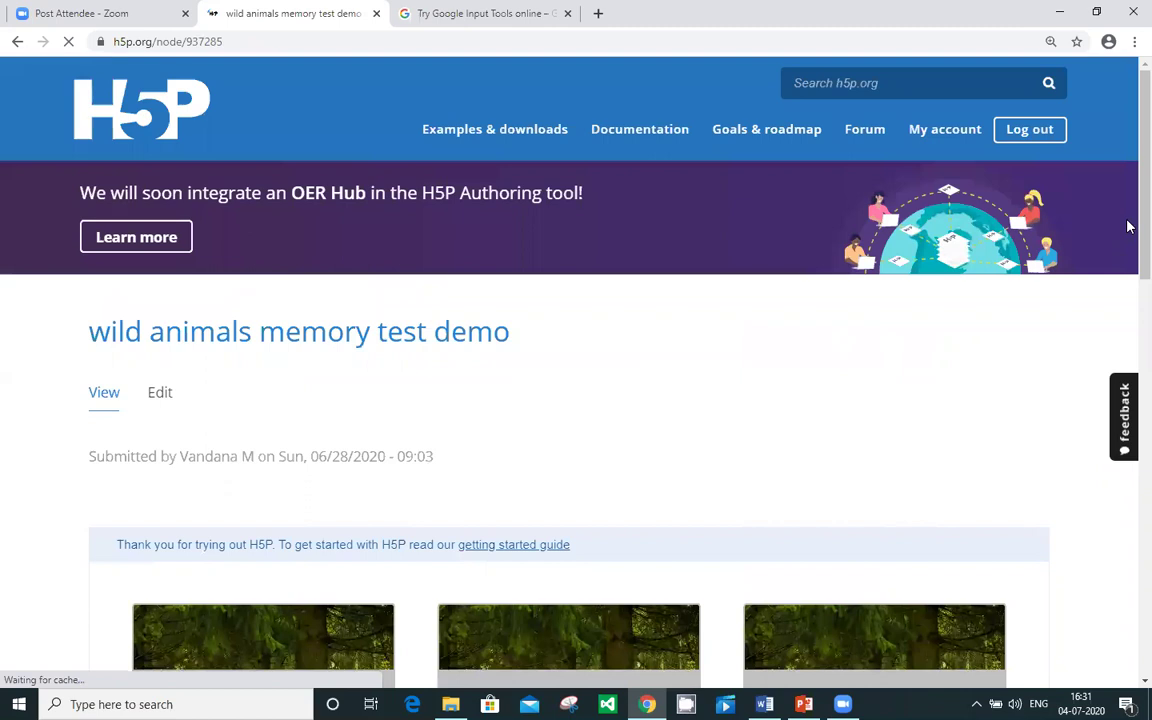
pyautogui.scroll(-3, 1129, 281)
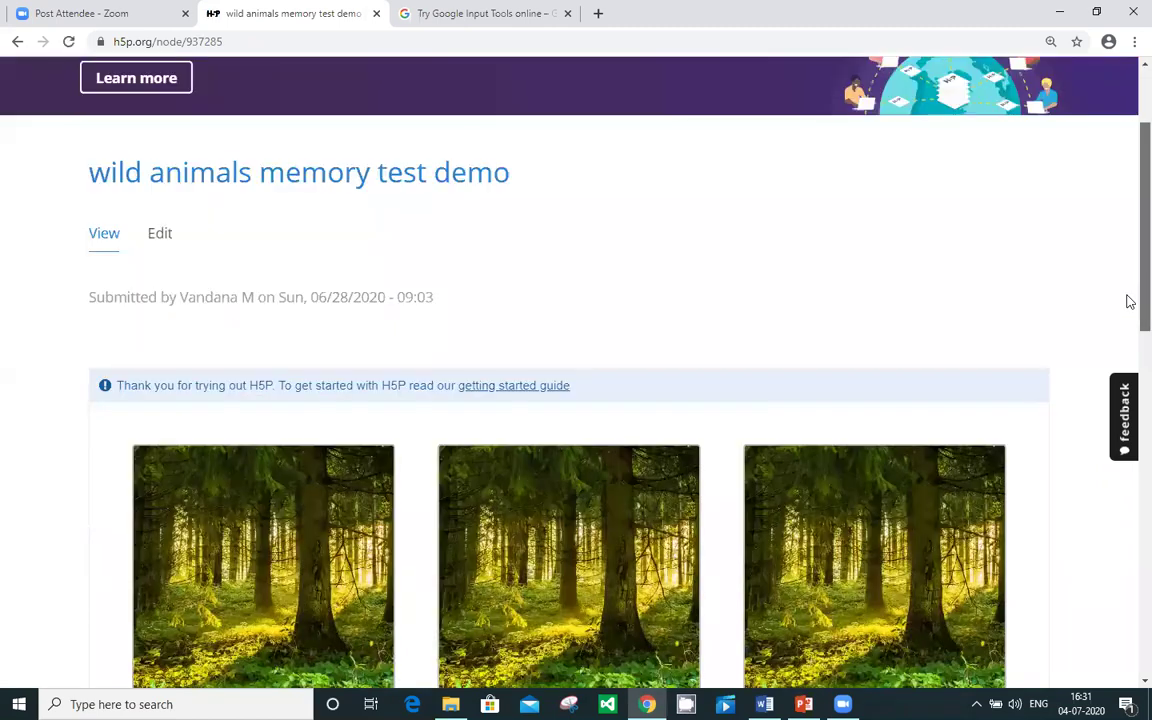
pyautogui.scroll(-2, 1129, 314)
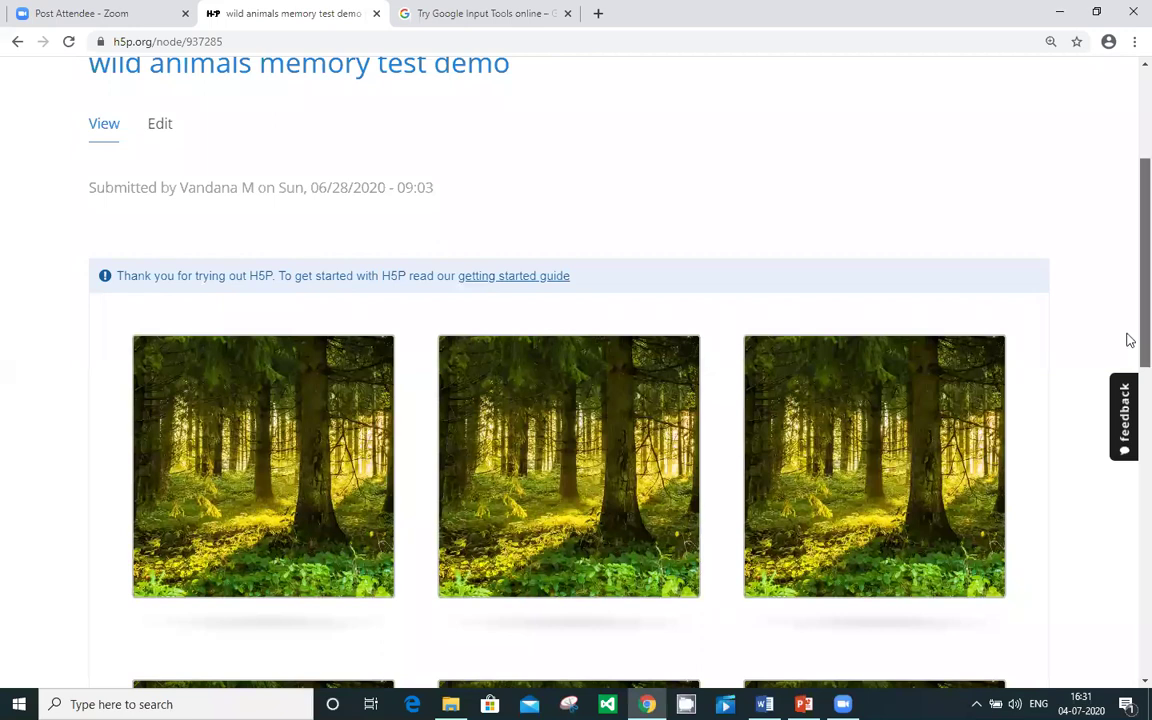
pyautogui.scroll(-2, 1129, 340)
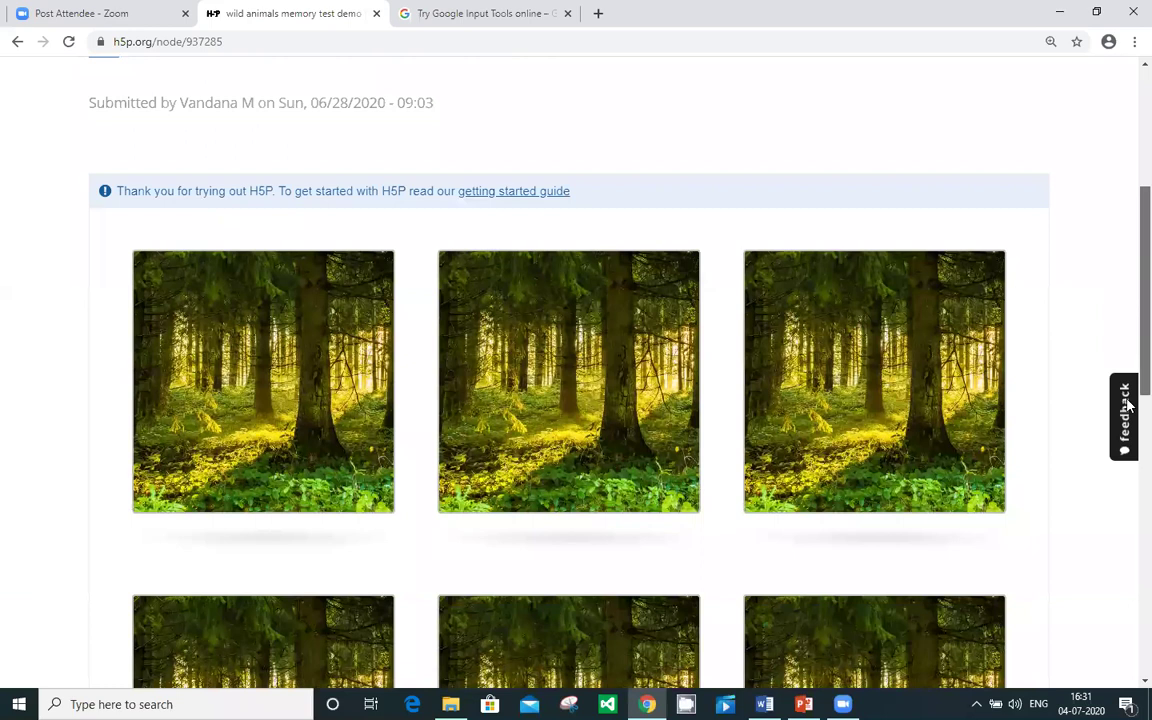
pyautogui.scroll(-3, 1129, 390)
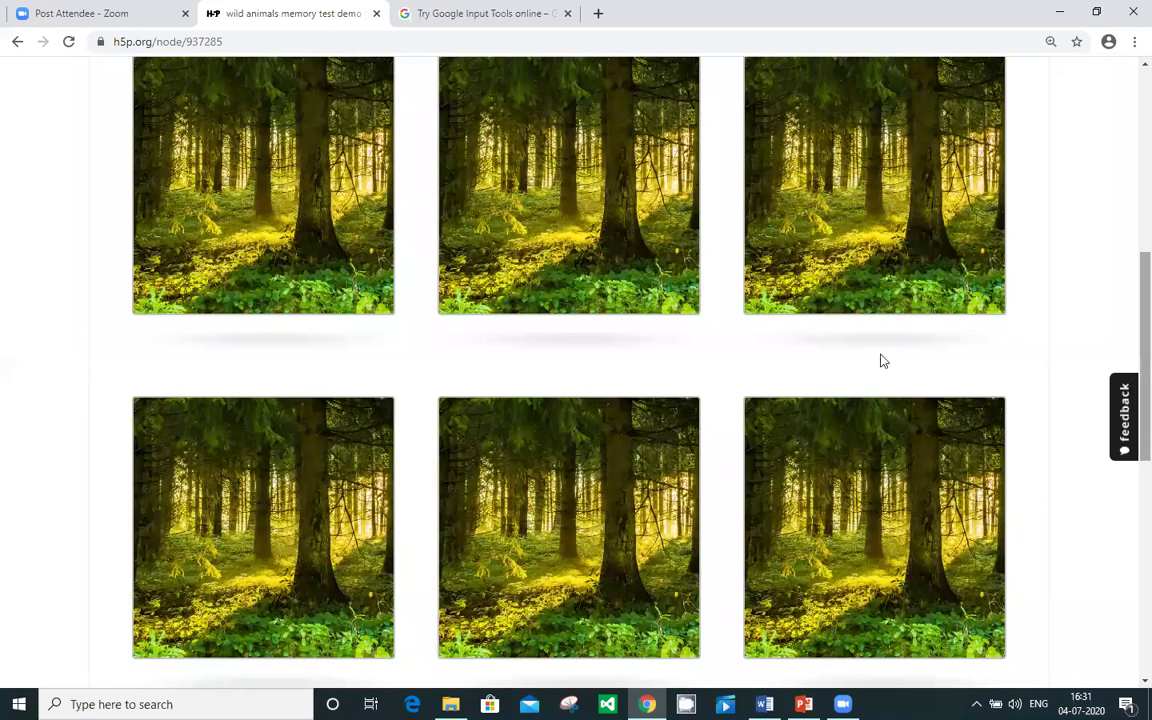
pyautogui.scroll(1, 427, 302)
pyautogui.scroll(-1, 533, 298)
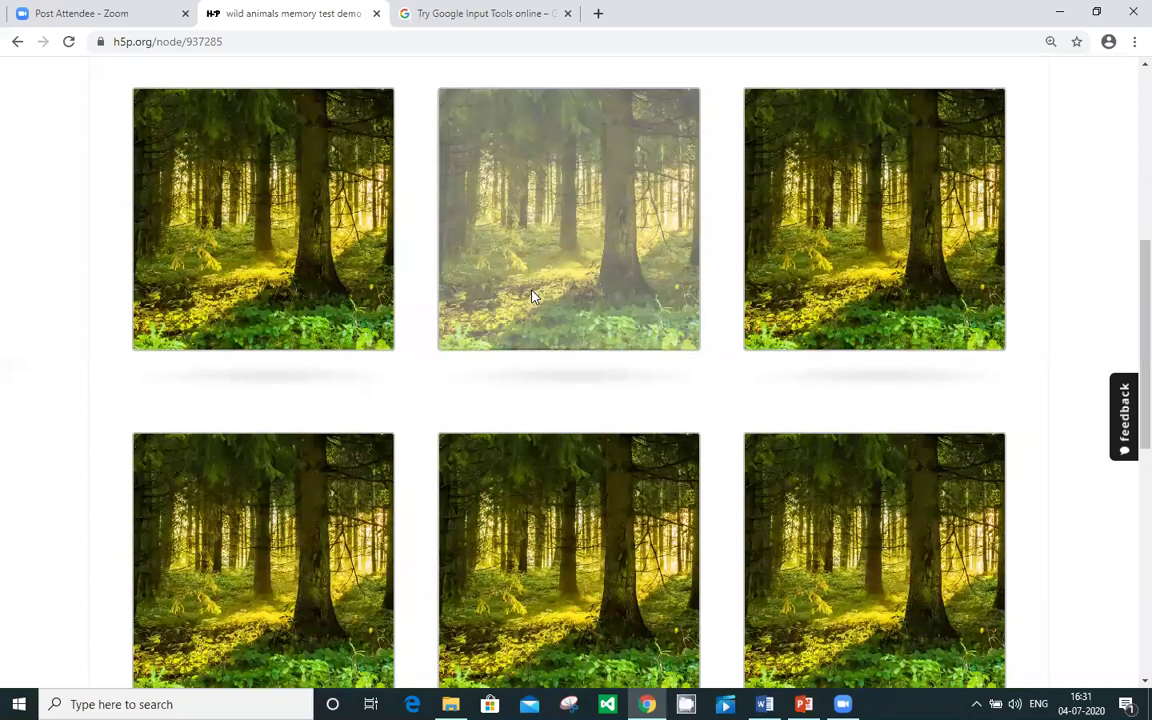
# Flip cards to find and match the Tiger pair, dismissing its match message
pyautogui.click(533, 297)
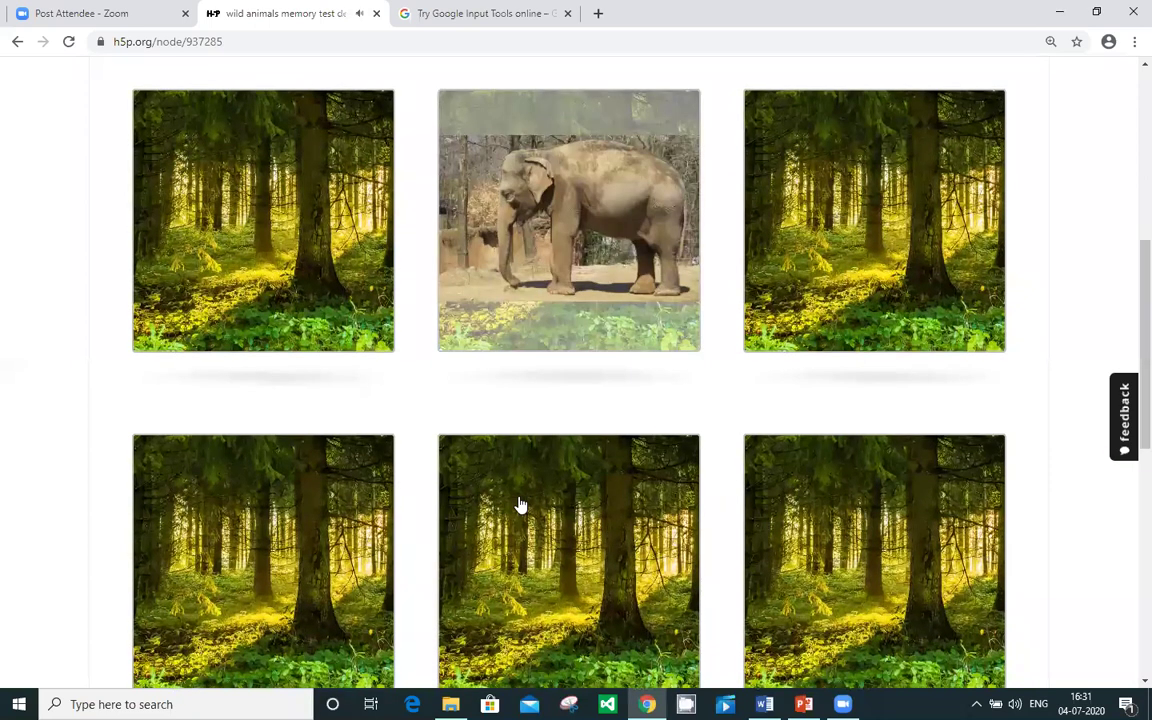
pyautogui.click(533, 527)
pyautogui.scroll(-1, 533, 527)
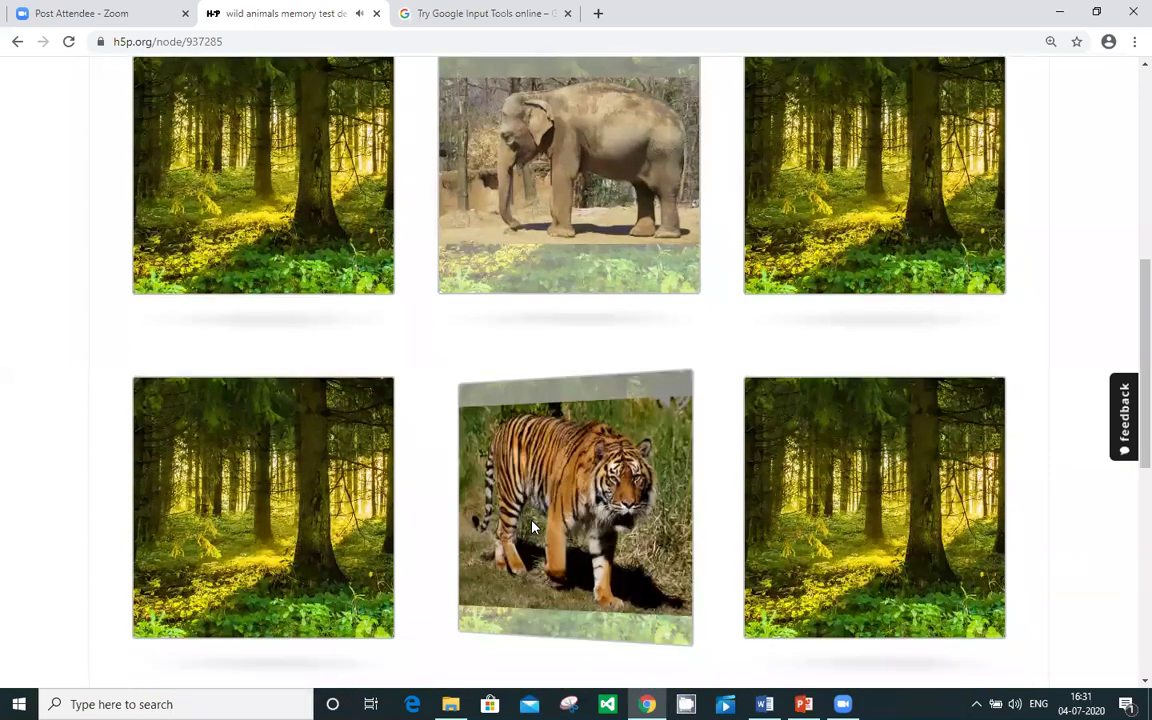
pyautogui.click(270, 497)
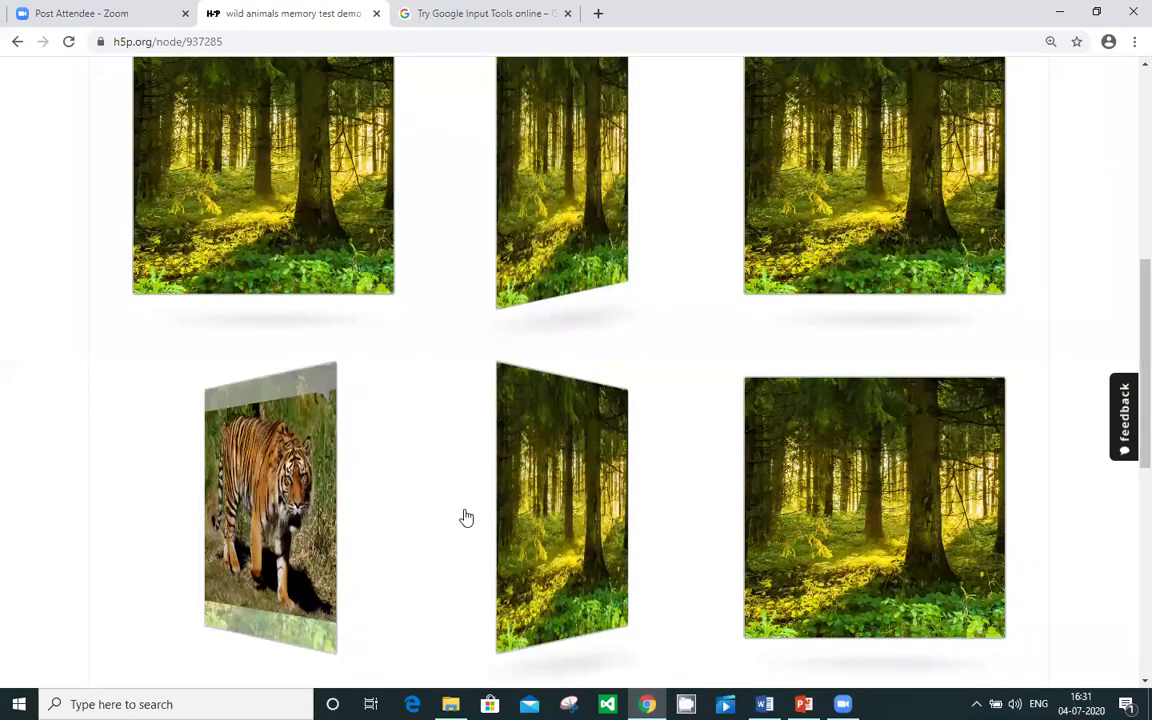
pyautogui.click(566, 514)
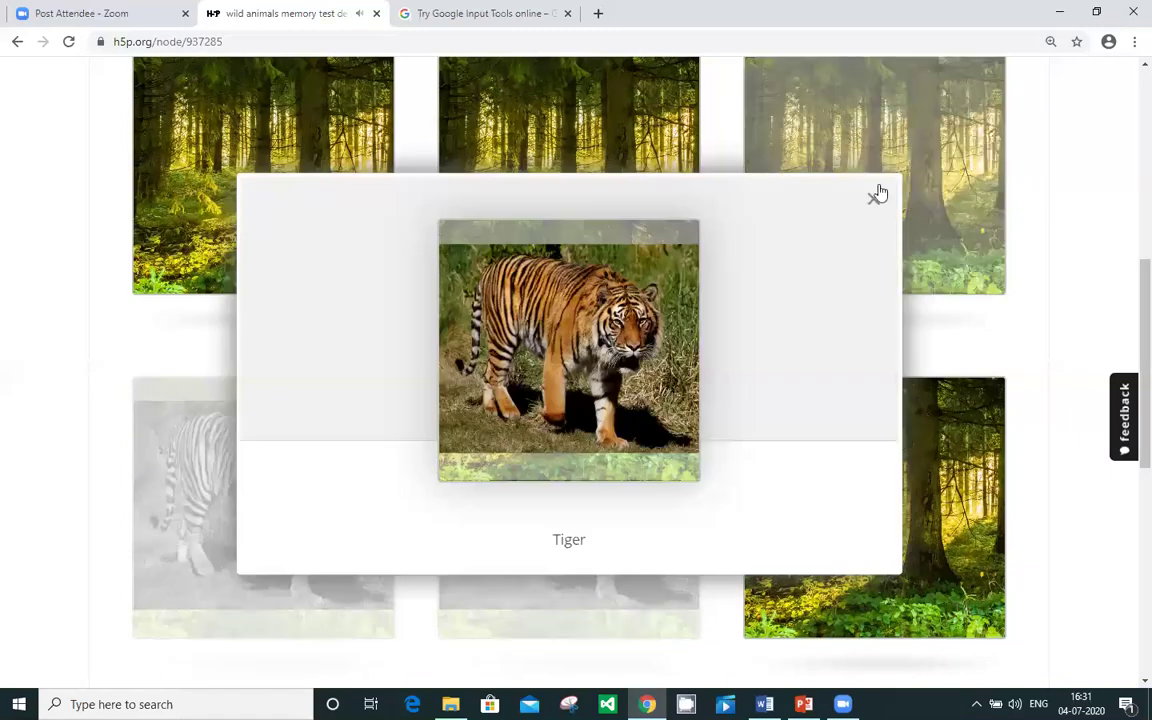
pyautogui.click(877, 232)
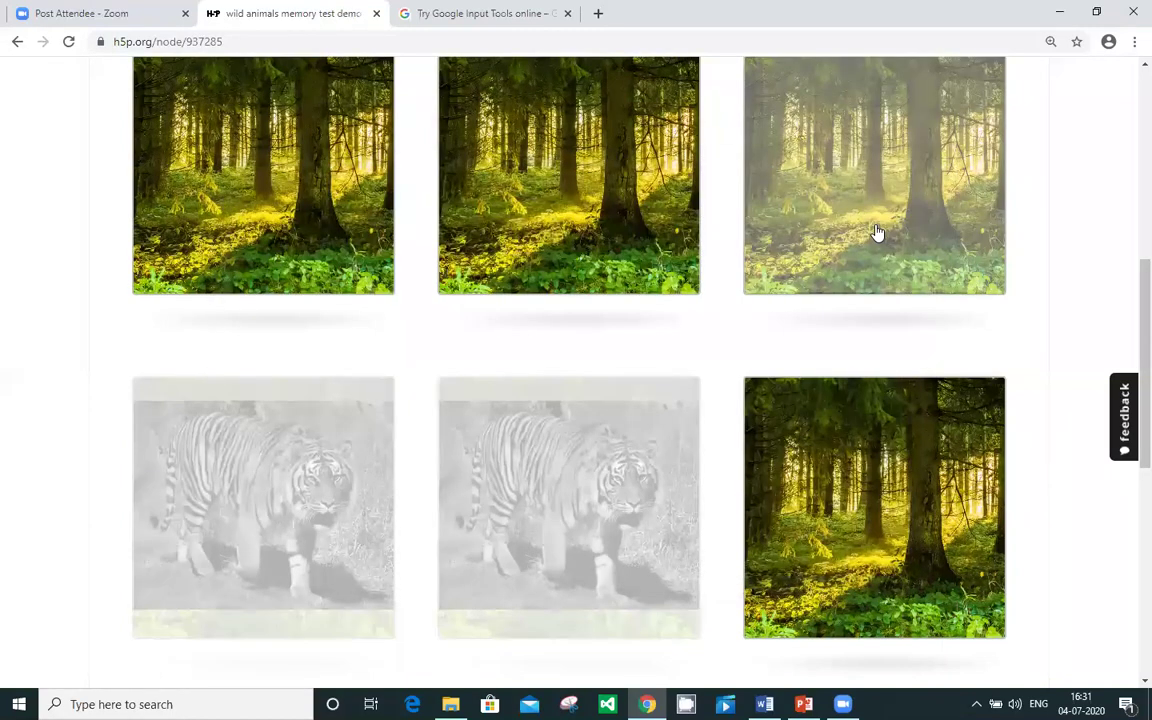
# Match the Elephant and Lion pairs, closing each match message to finish the game
pyautogui.scroll(1, 753, 265)
pyautogui.click(640, 260)
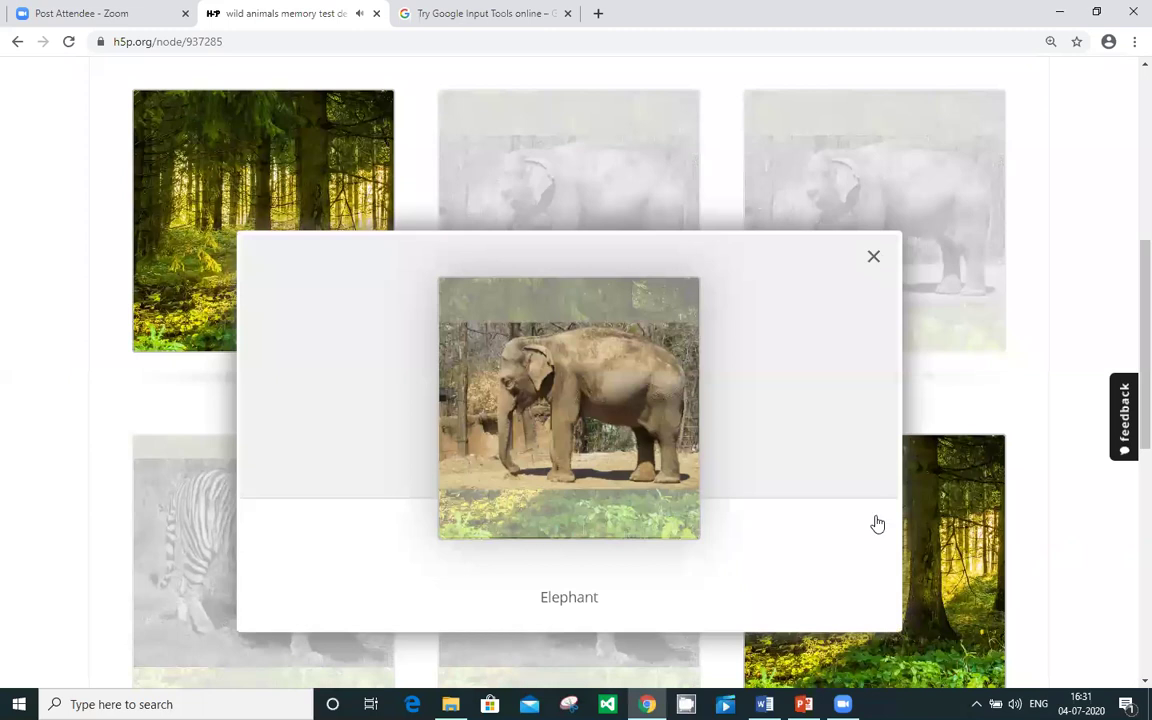
pyautogui.click(875, 524)
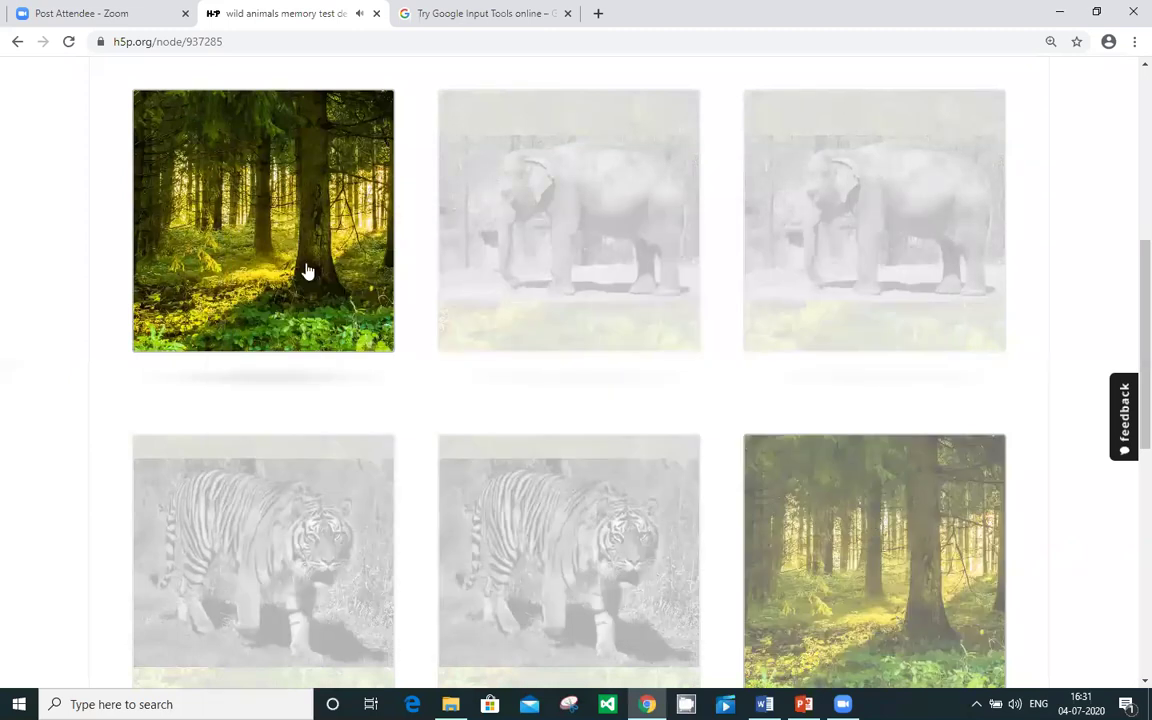
pyautogui.scroll(-1, 307, 270)
pyautogui.click(307, 270)
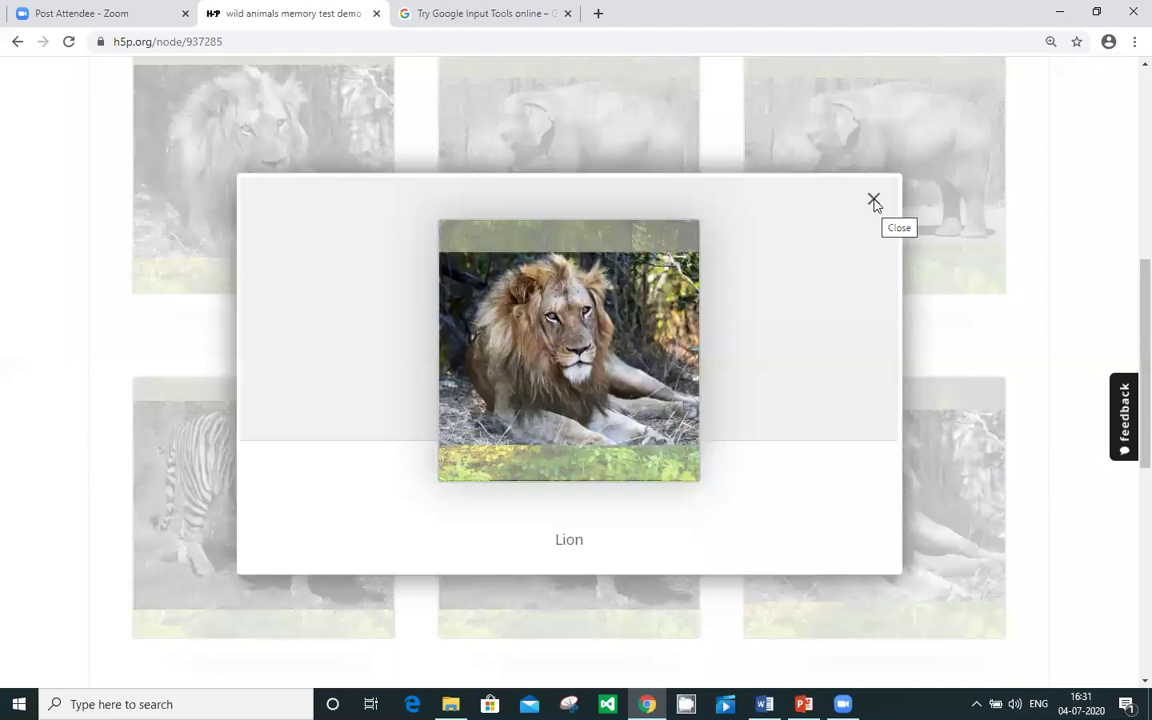
pyautogui.click(873, 201)
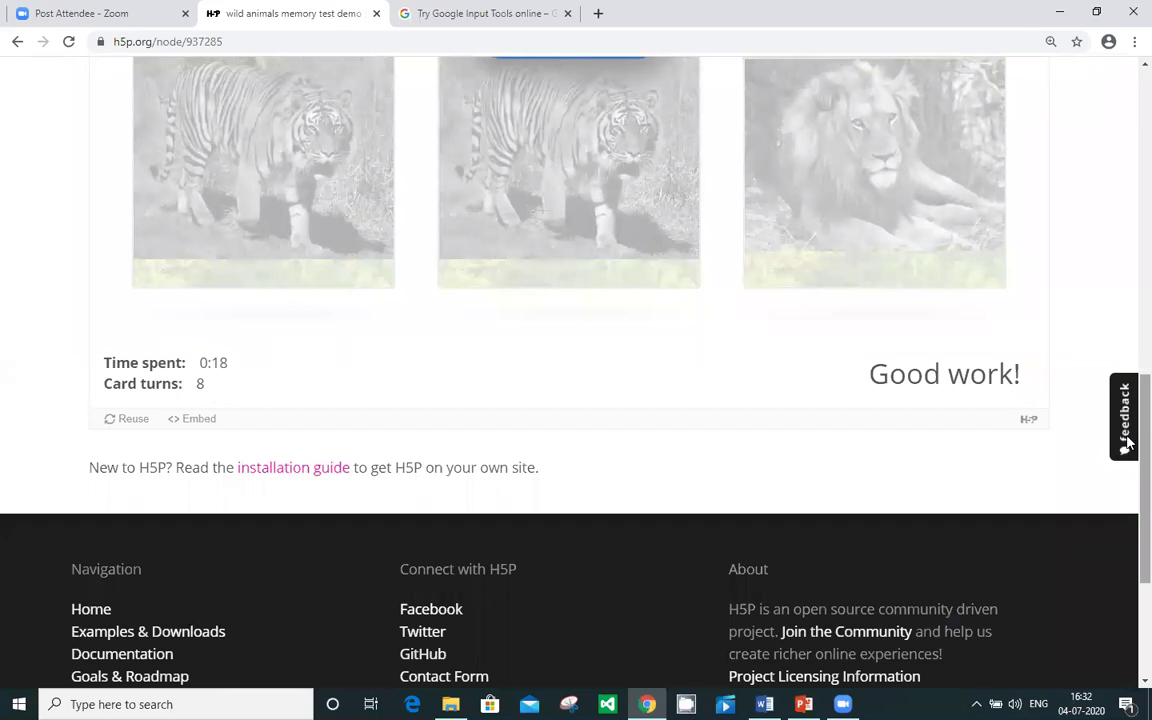
pyautogui.scroll(1, 1127, 430)
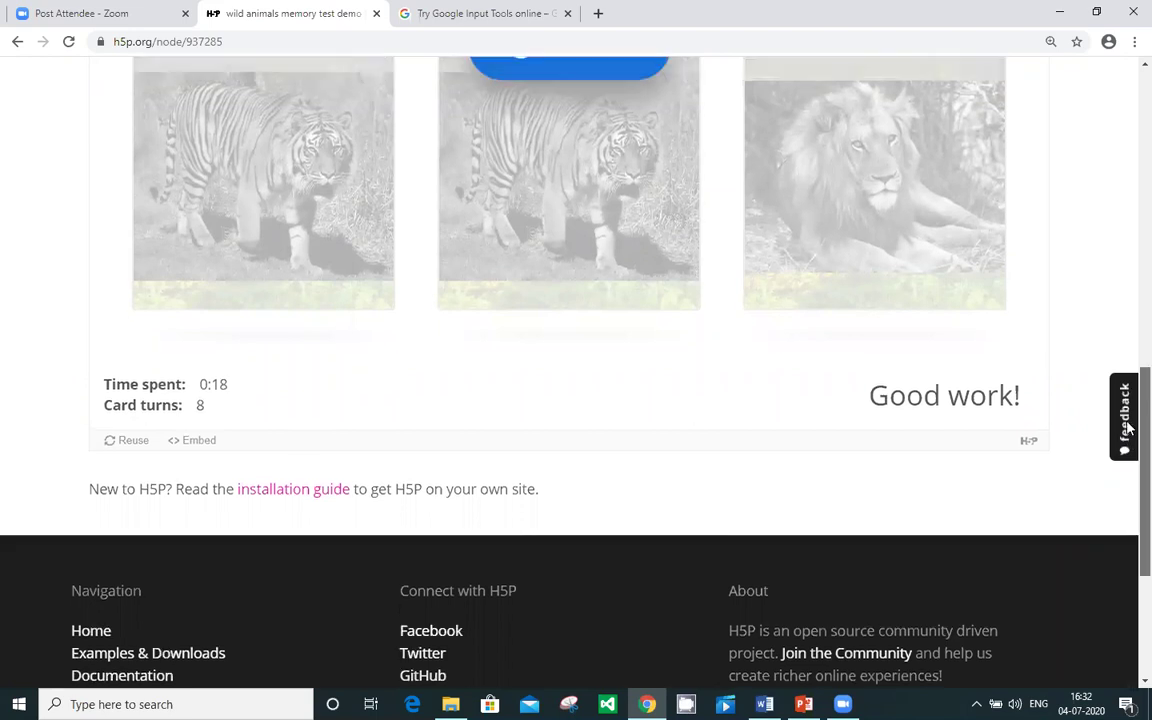
pyautogui.scroll(1, 1127, 428)
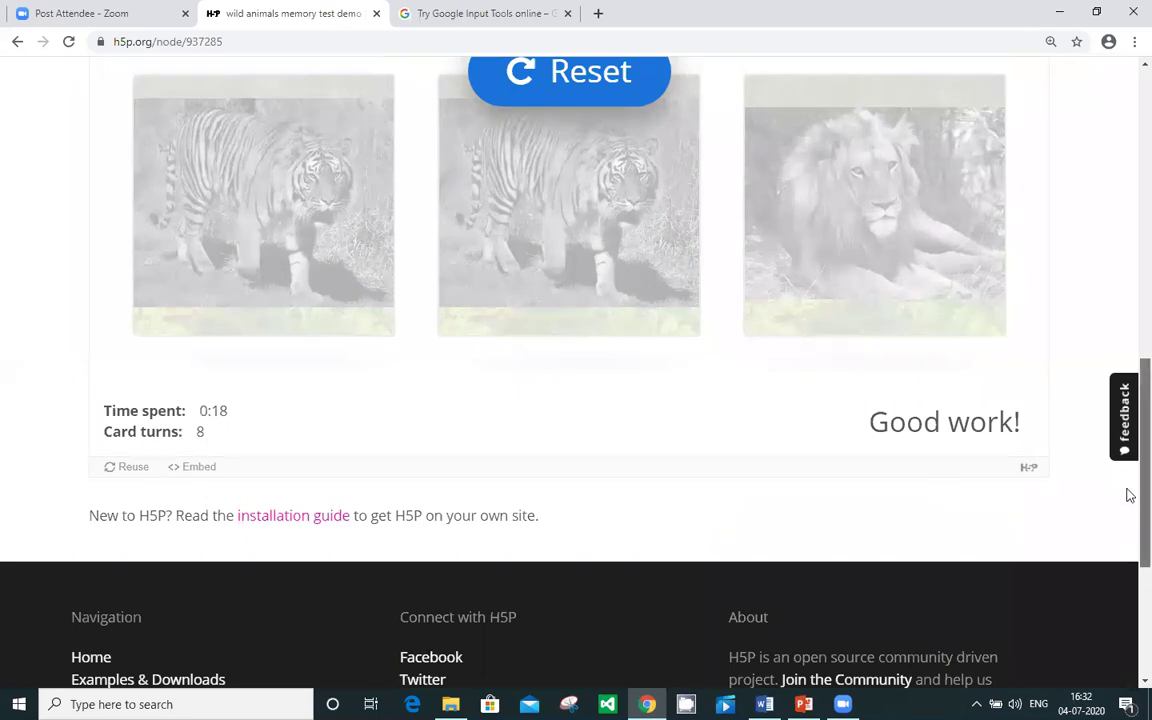
pyautogui.scroll(1, 1130, 495)
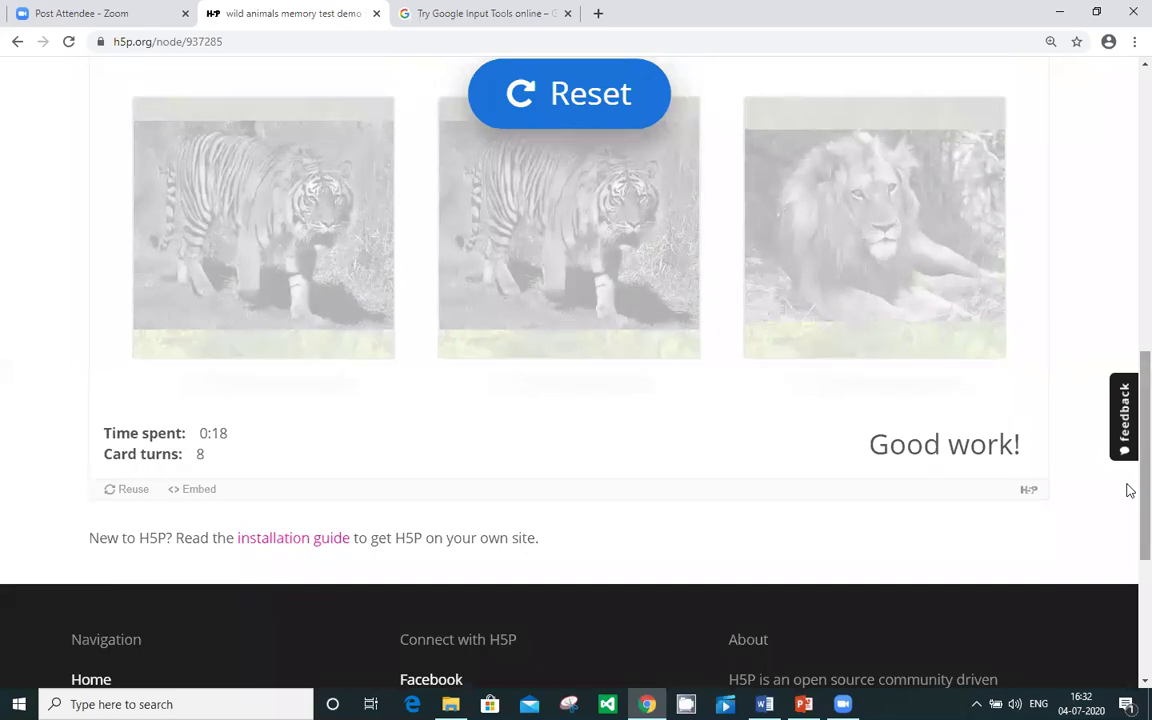
pyautogui.scroll(2, 1132, 430)
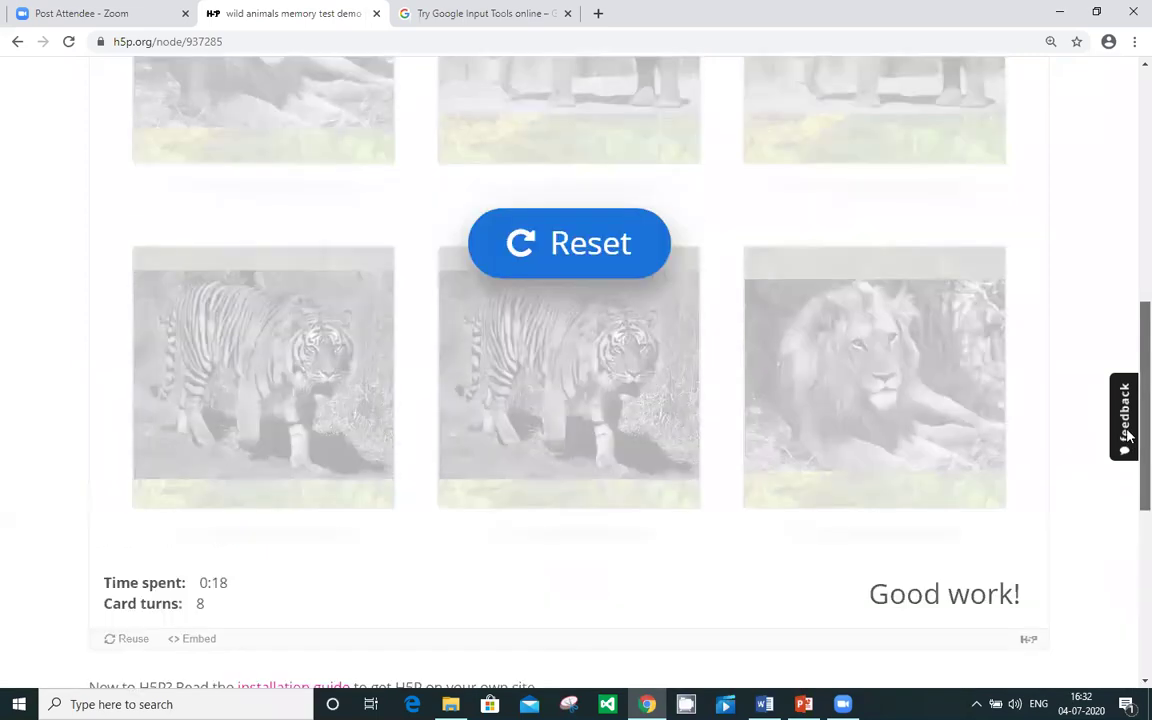
pyautogui.scroll(1, 1132, 417)
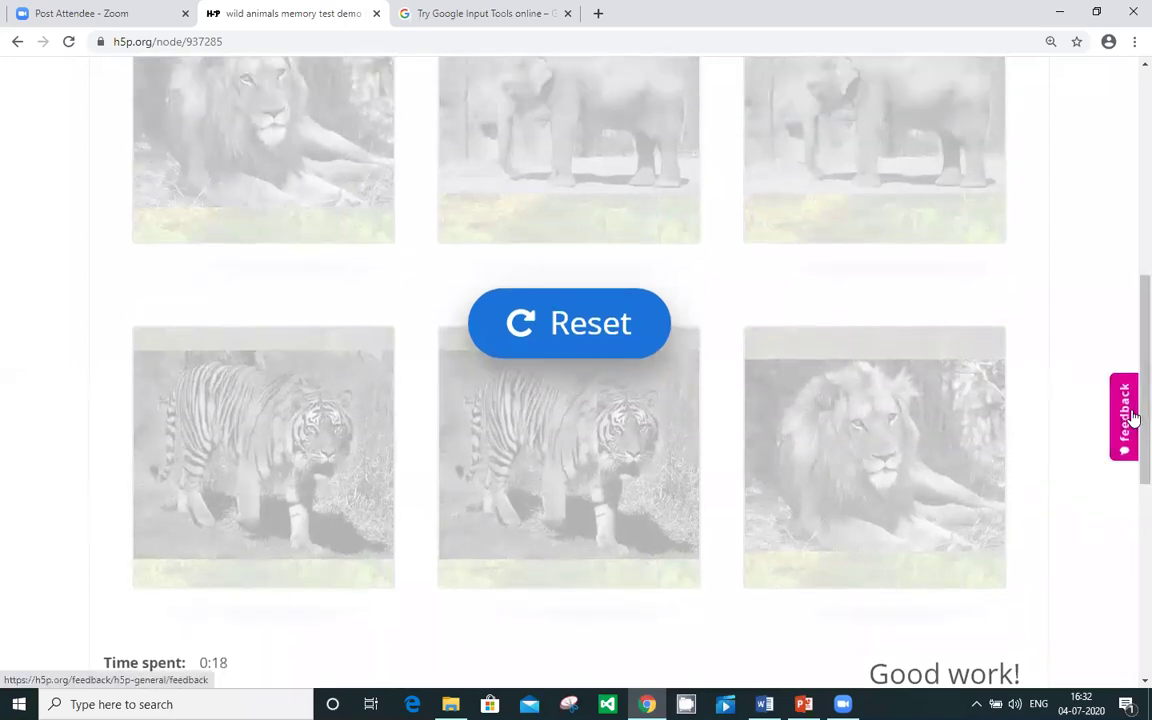
pyautogui.click(1127, 432)
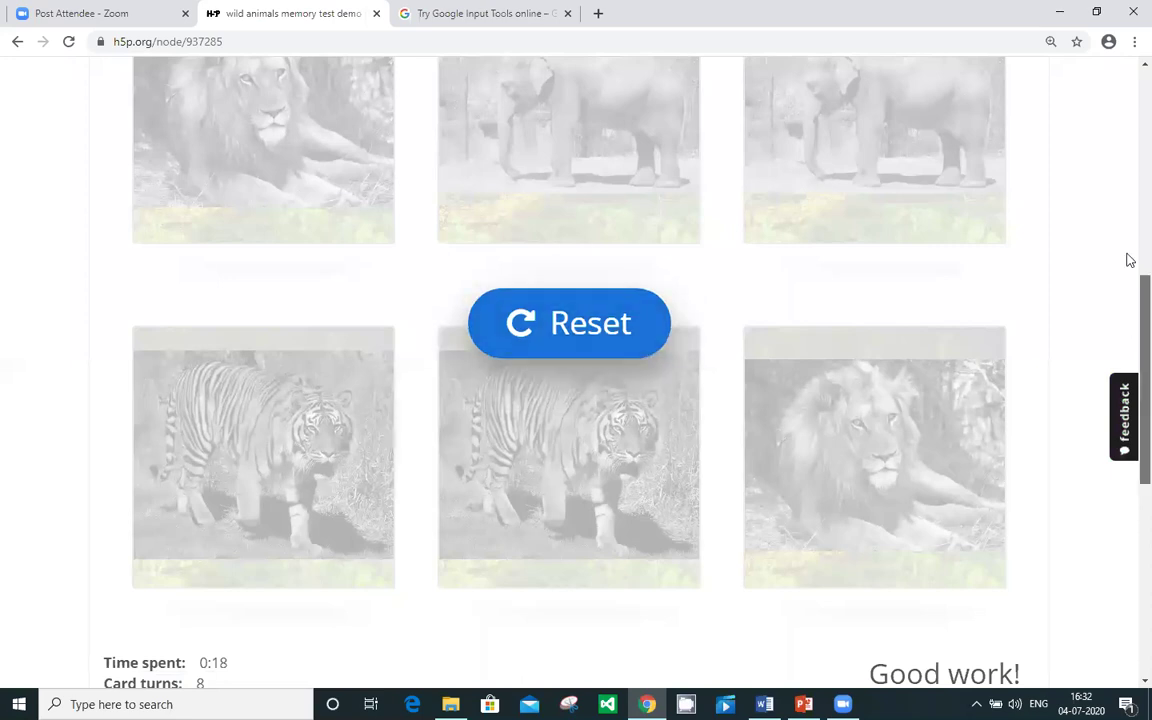
pyautogui.scroll(3, 1129, 213)
pyautogui.scroll(1, 1129, 213)
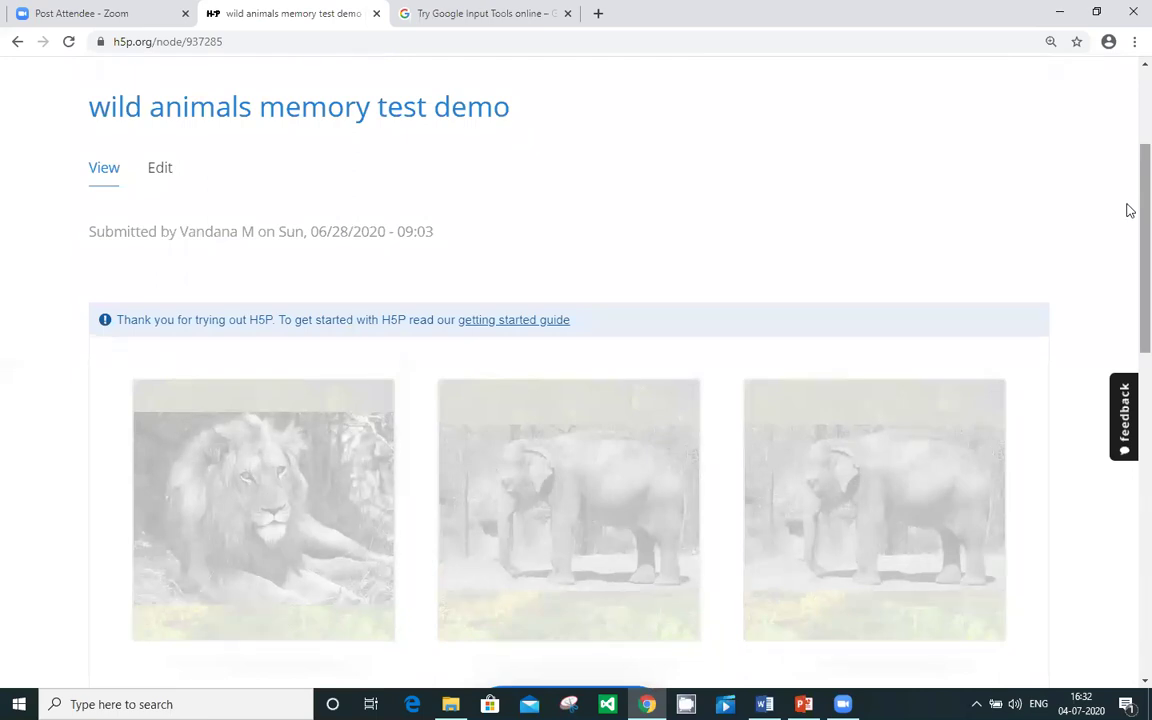
pyautogui.scroll(2, 1128, 146)
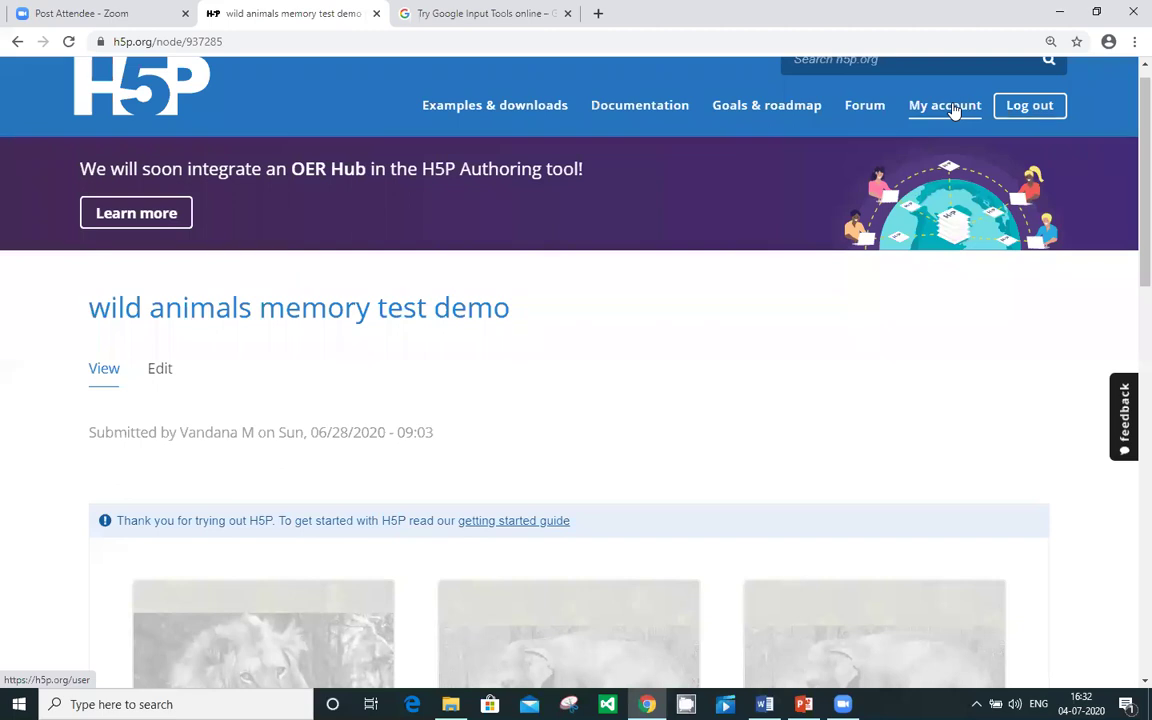
# Go through My account and its Contents list to Create New Content
pyautogui.click(945, 117)
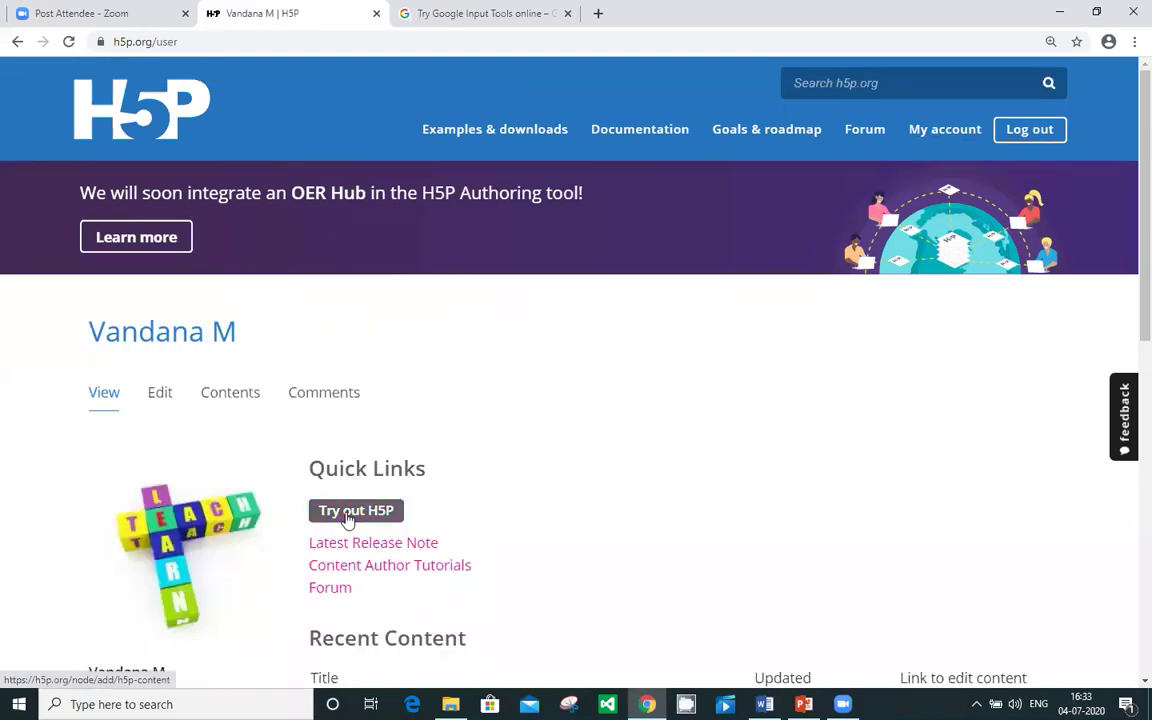
pyautogui.click(243, 399)
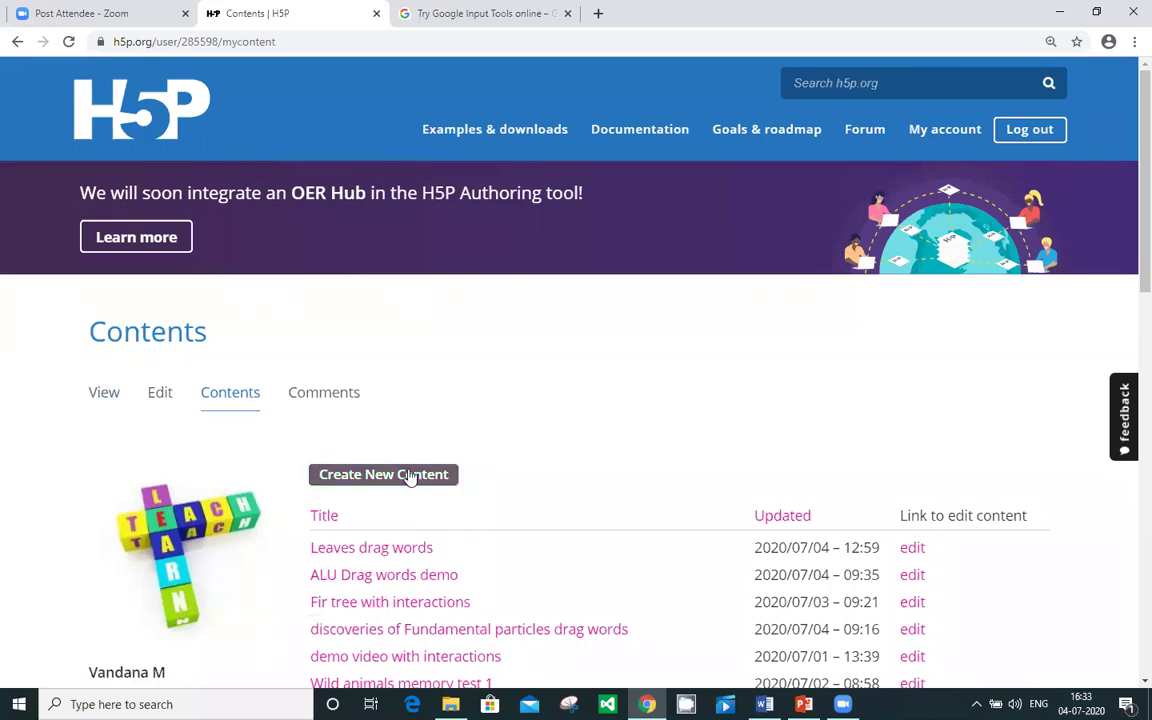
pyautogui.click(411, 479)
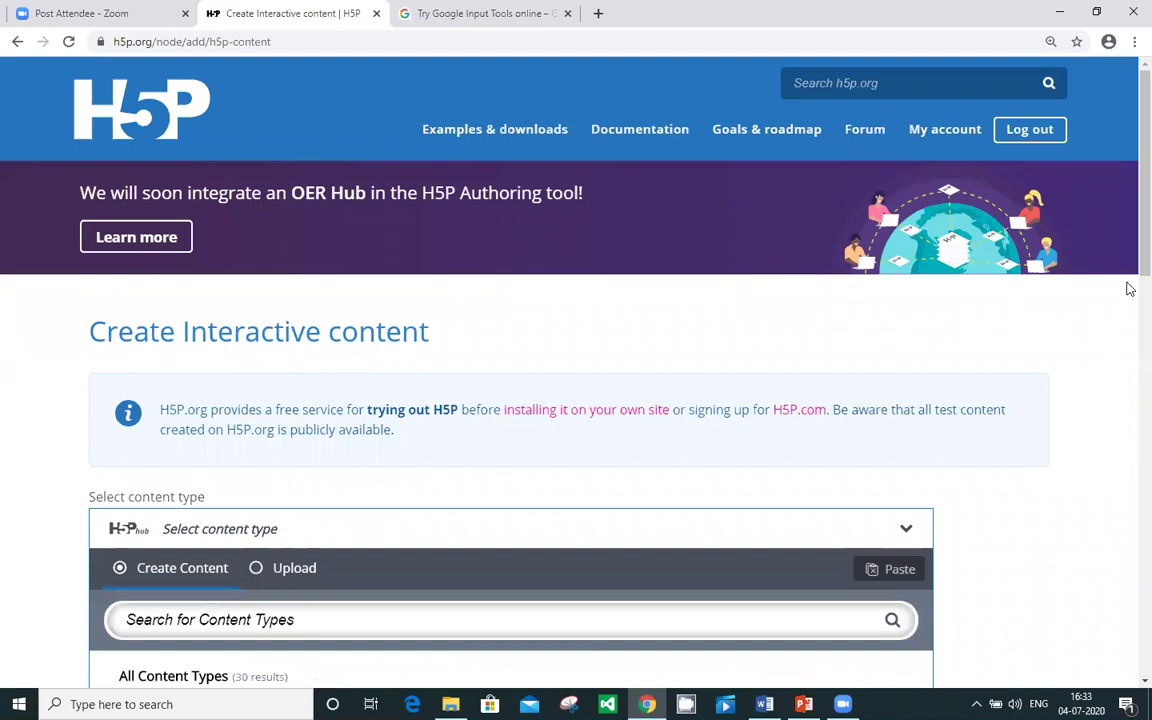
# Search the content types for 'memory game' and choose Memory Game
pyautogui.scroll(-1, 1130, 295)
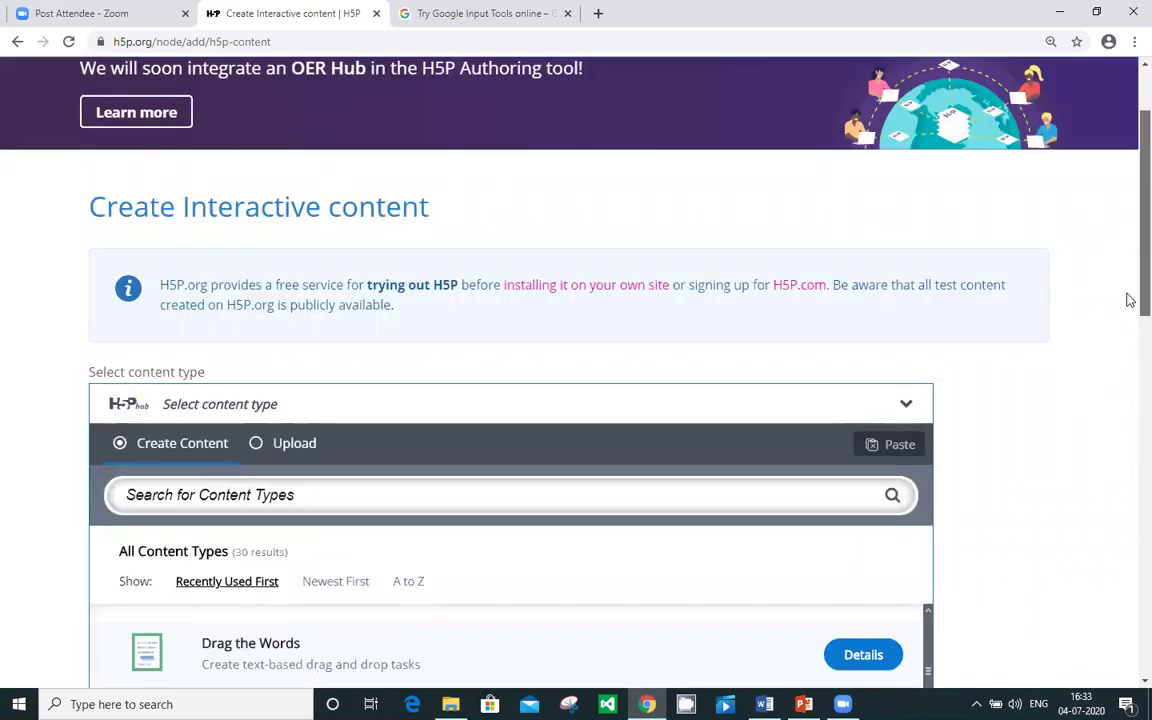
pyautogui.scroll(-1, 1130, 343)
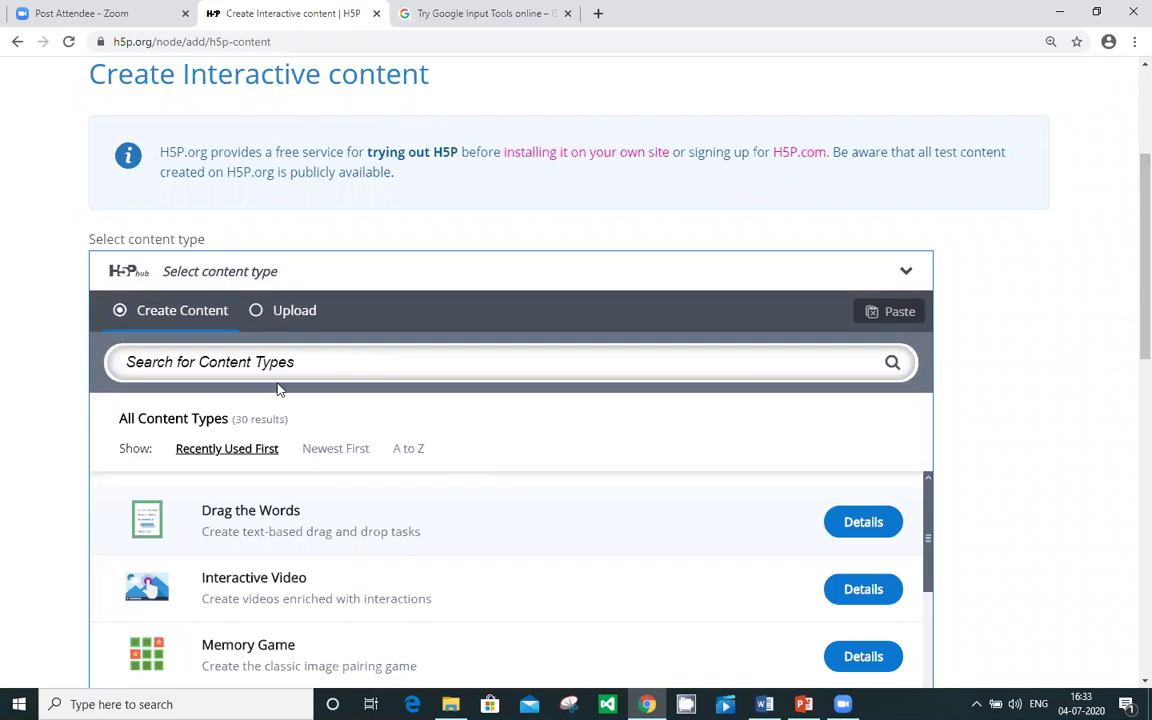
pyautogui.click(245, 364)
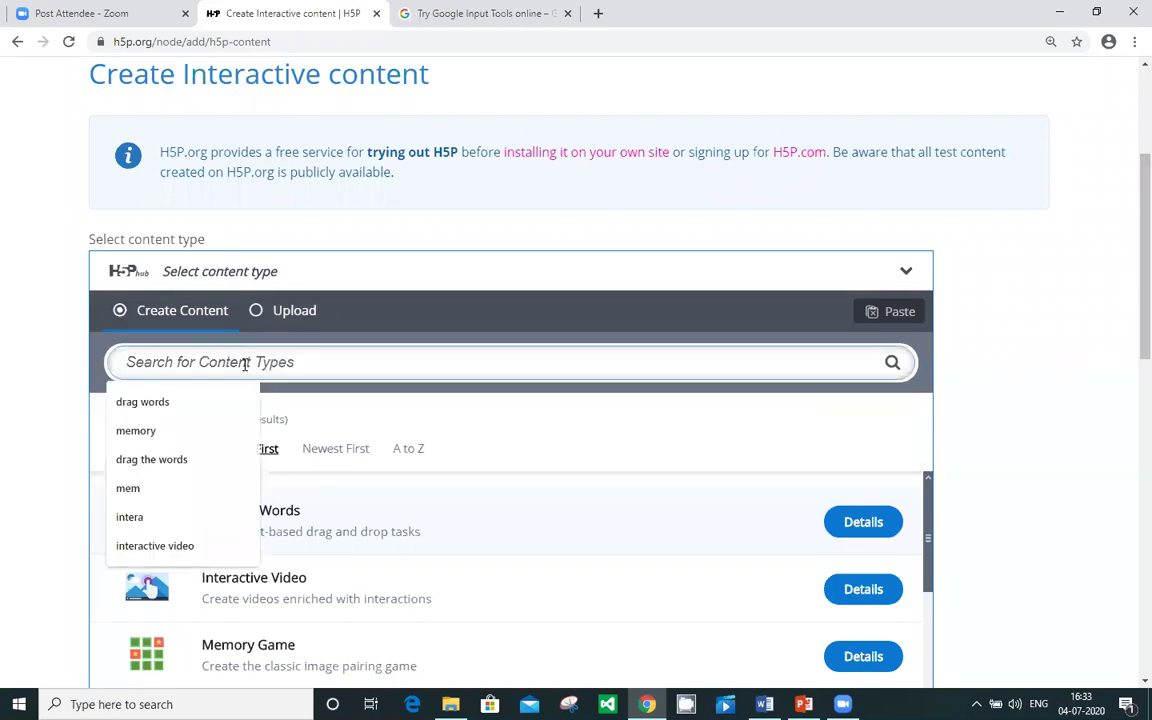
pyautogui.write('me')
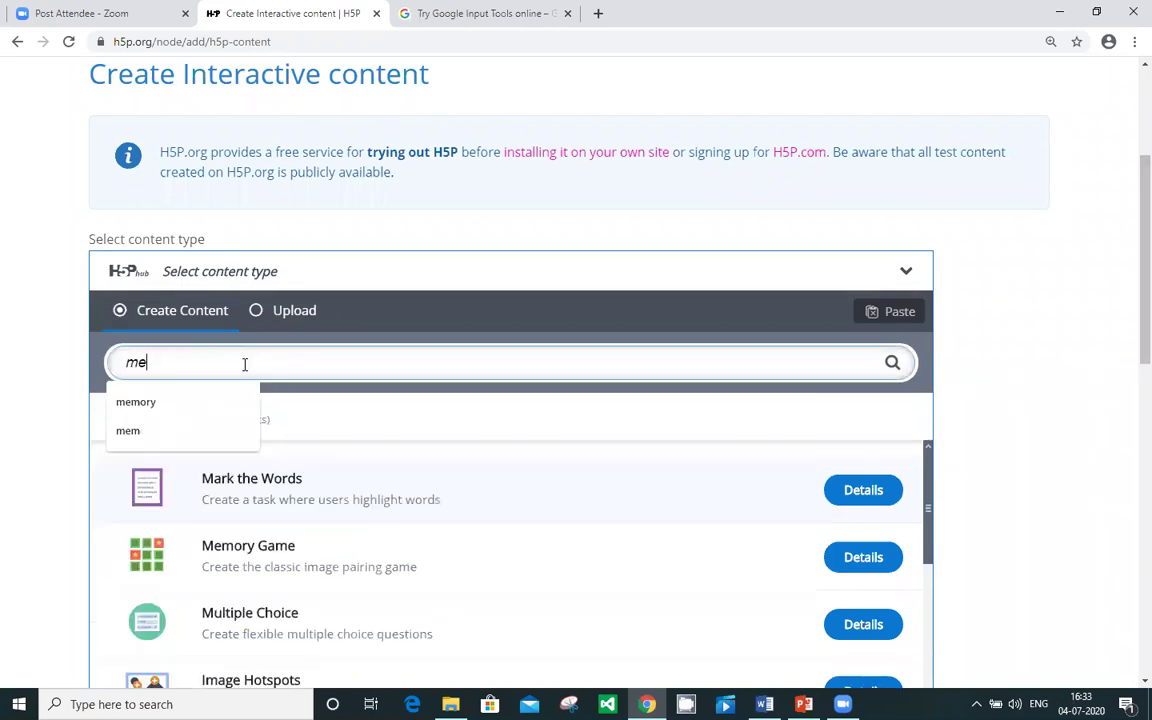
pyautogui.write('mory game')
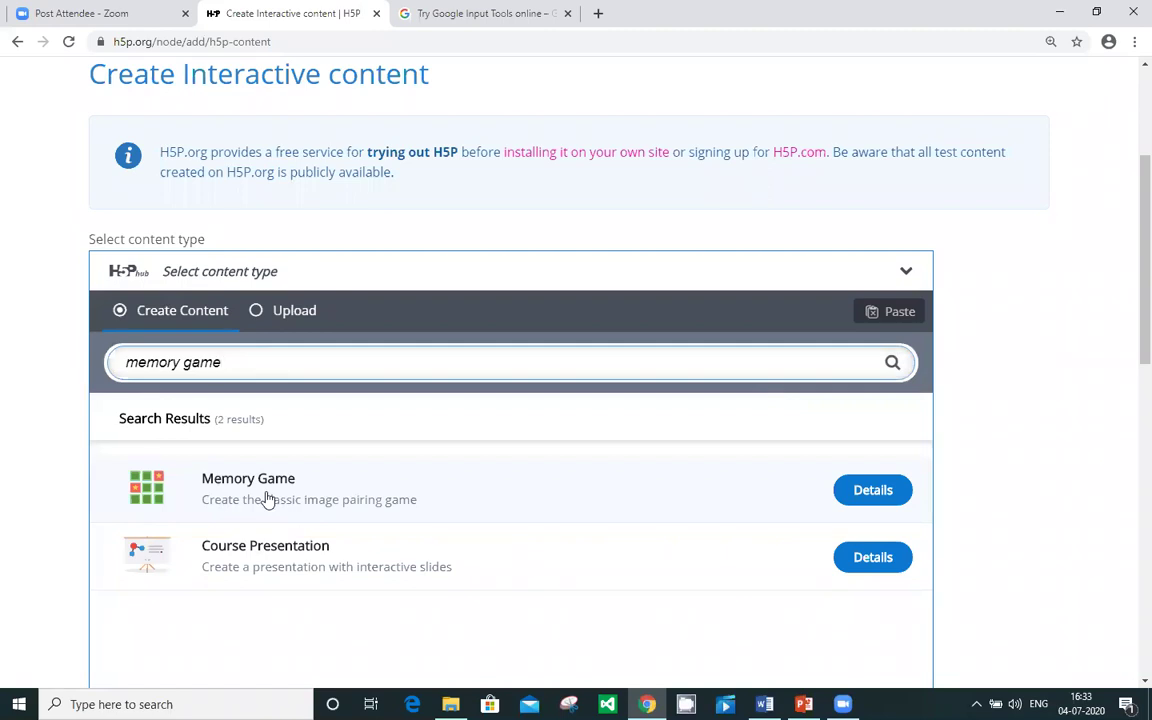
pyautogui.click(267, 498)
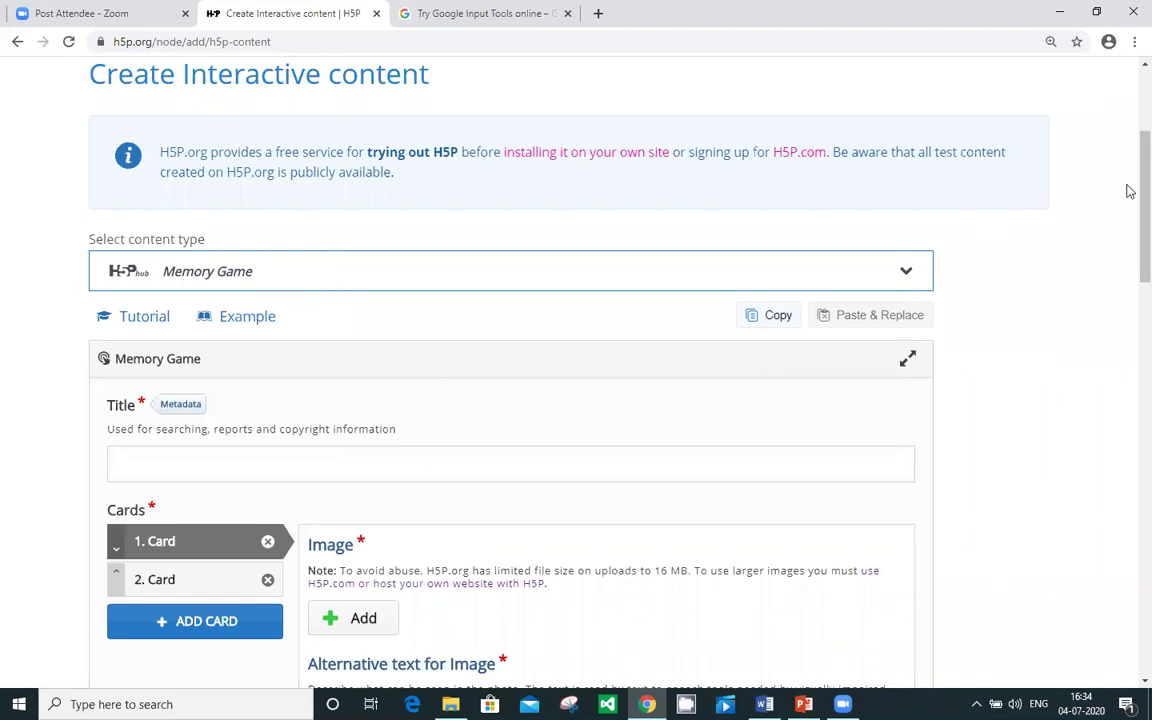
pyautogui.scroll(-2, 512, 255)
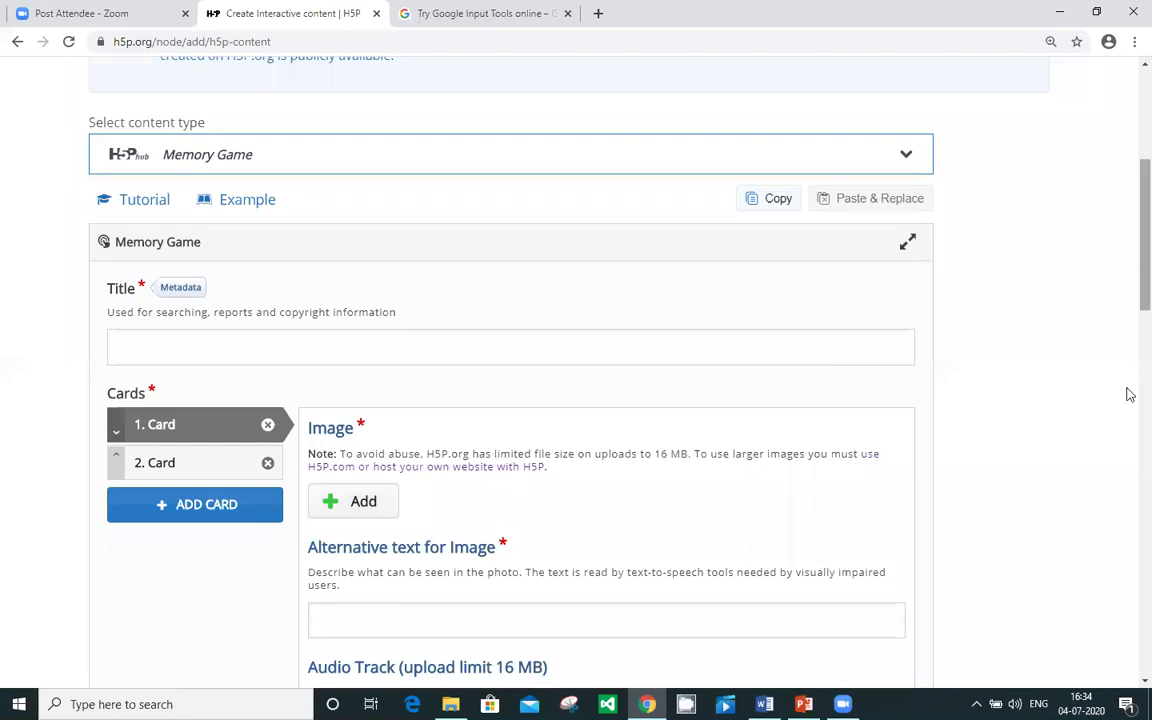
pyautogui.scroll(-5, 1130, 393)
pyautogui.scroll(-2, 1128, 410)
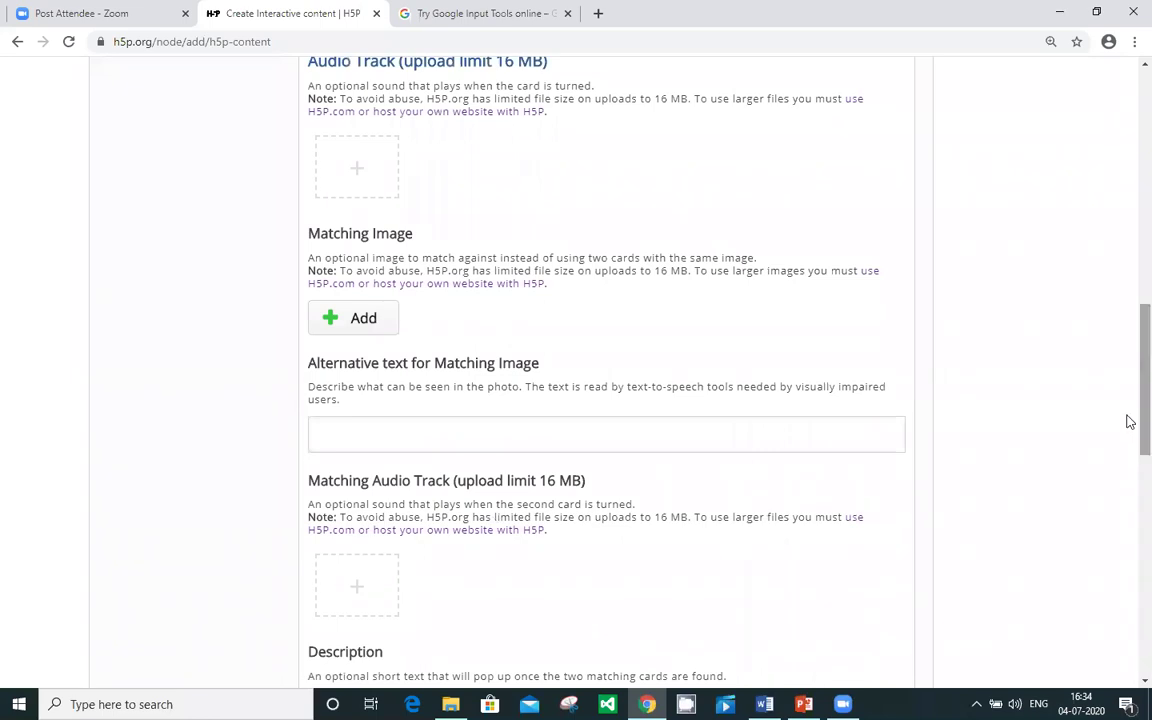
pyautogui.scroll(-1, 1130, 425)
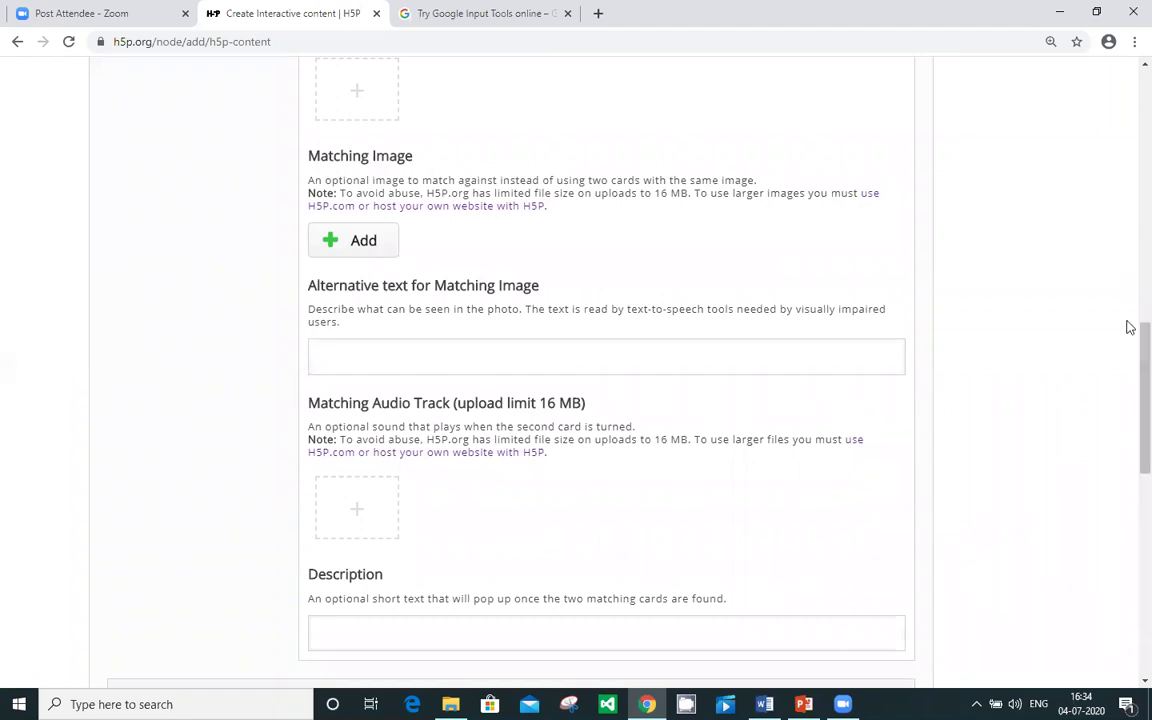
pyautogui.scroll(-5, 1127, 400)
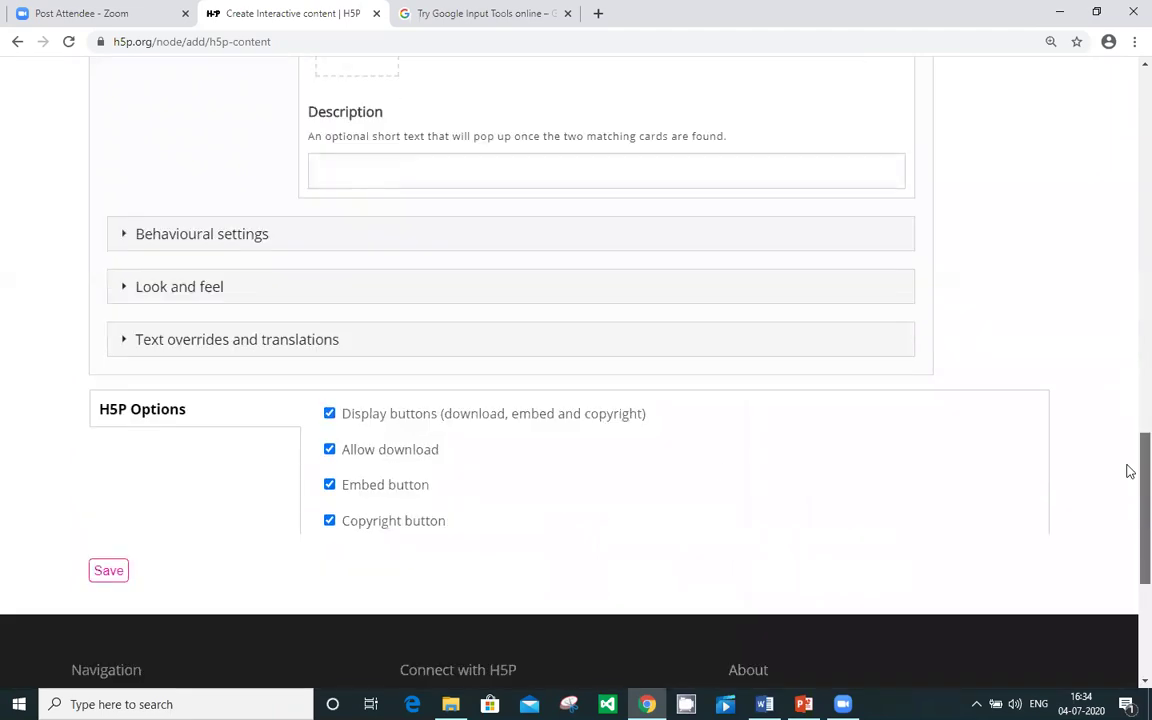
pyautogui.click(112, 575)
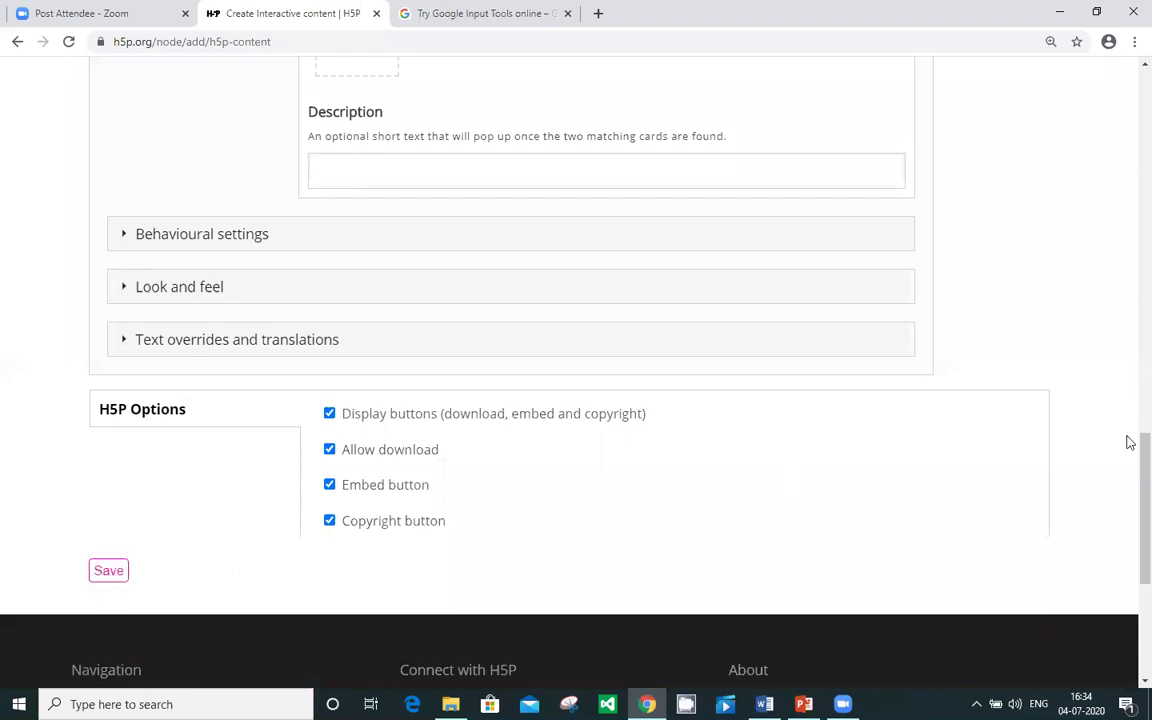
pyautogui.moveTo(1130, 483); pyautogui.dragTo(1130, 142)
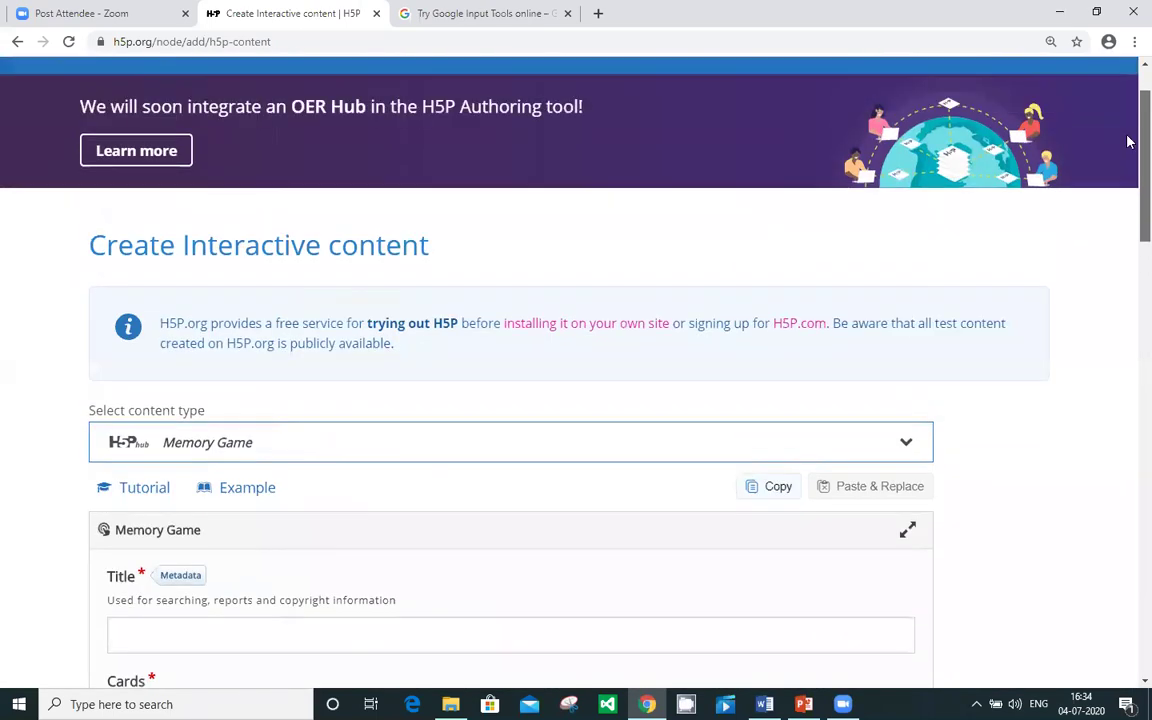
pyautogui.scroll(-2, 1128, 150)
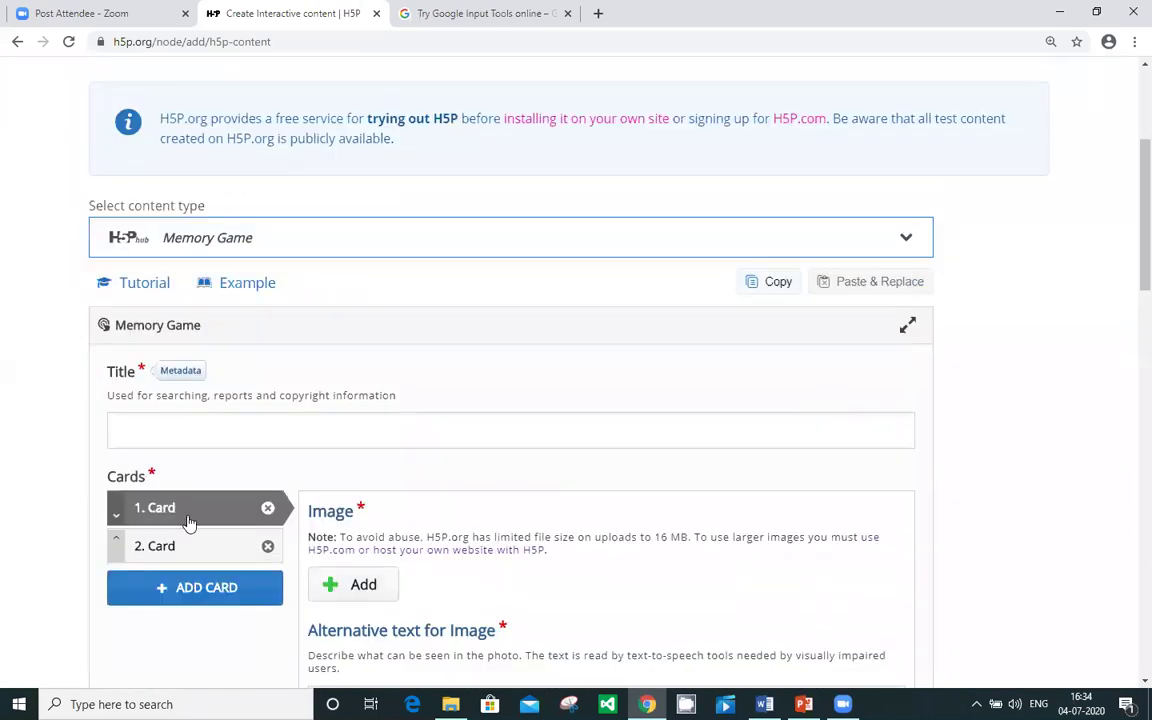
# Enter 'Flowers memory cards' as the Memory Game title
pyautogui.click(224, 435)
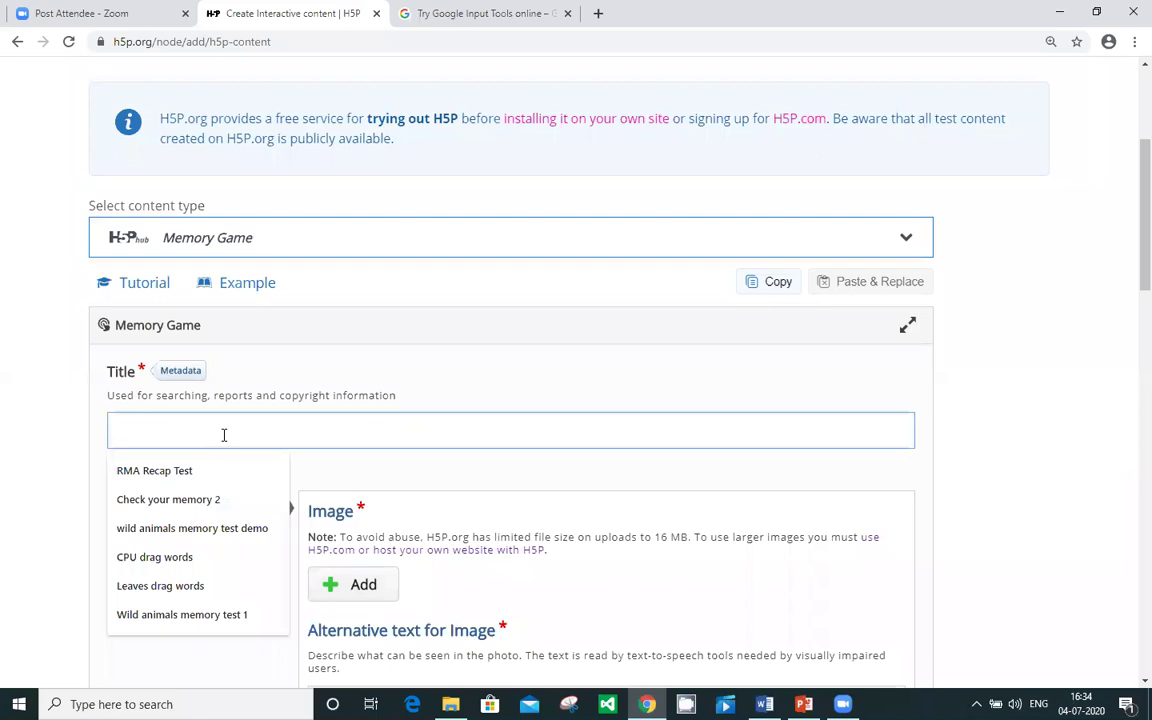
pyautogui.write('Flowe')
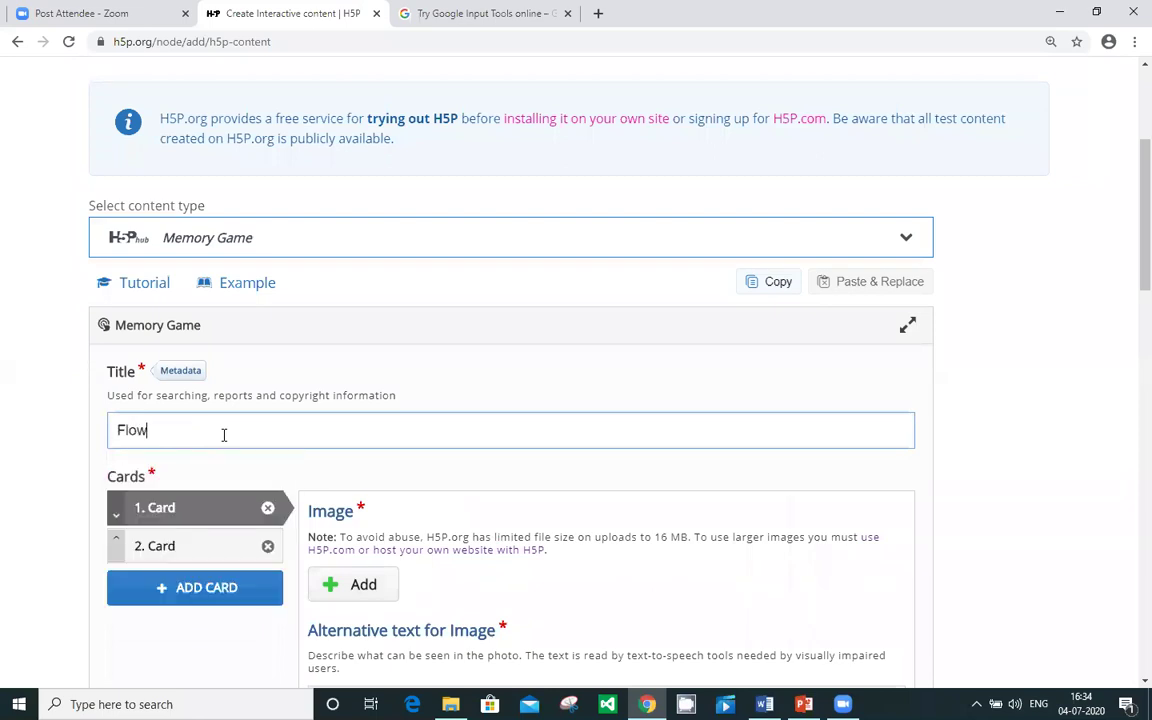
pyautogui.press('BackSpace')
pyautogui.write('ers memory car')
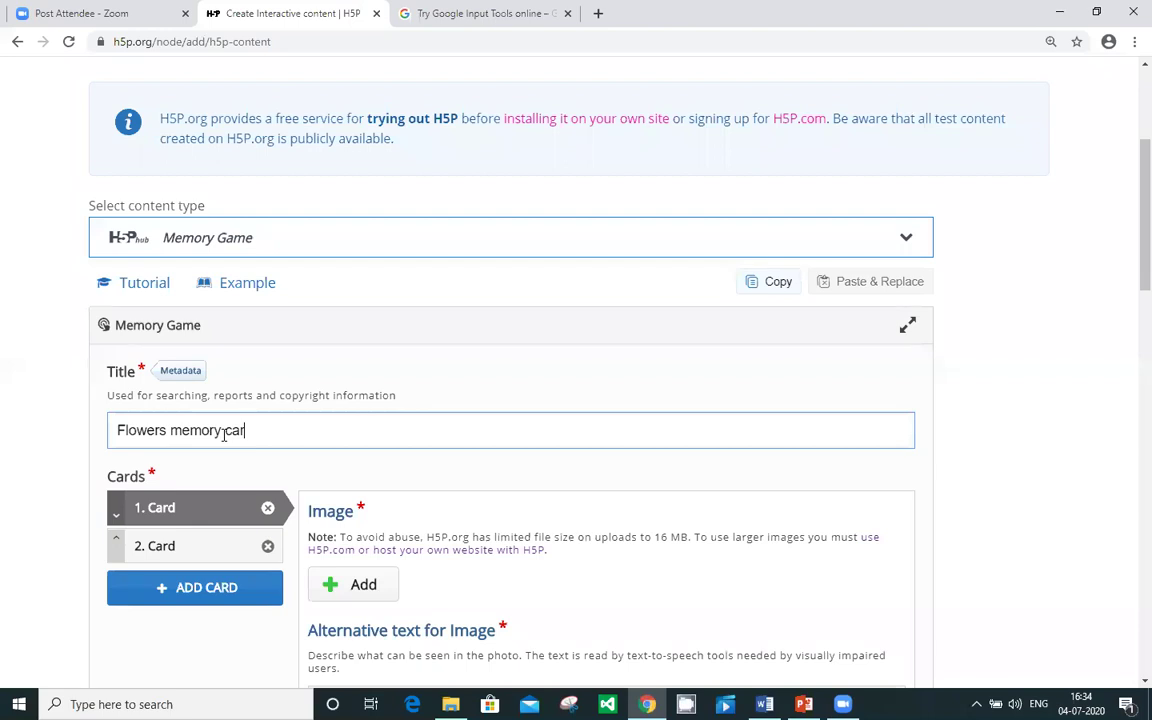
pyautogui.write('ds')
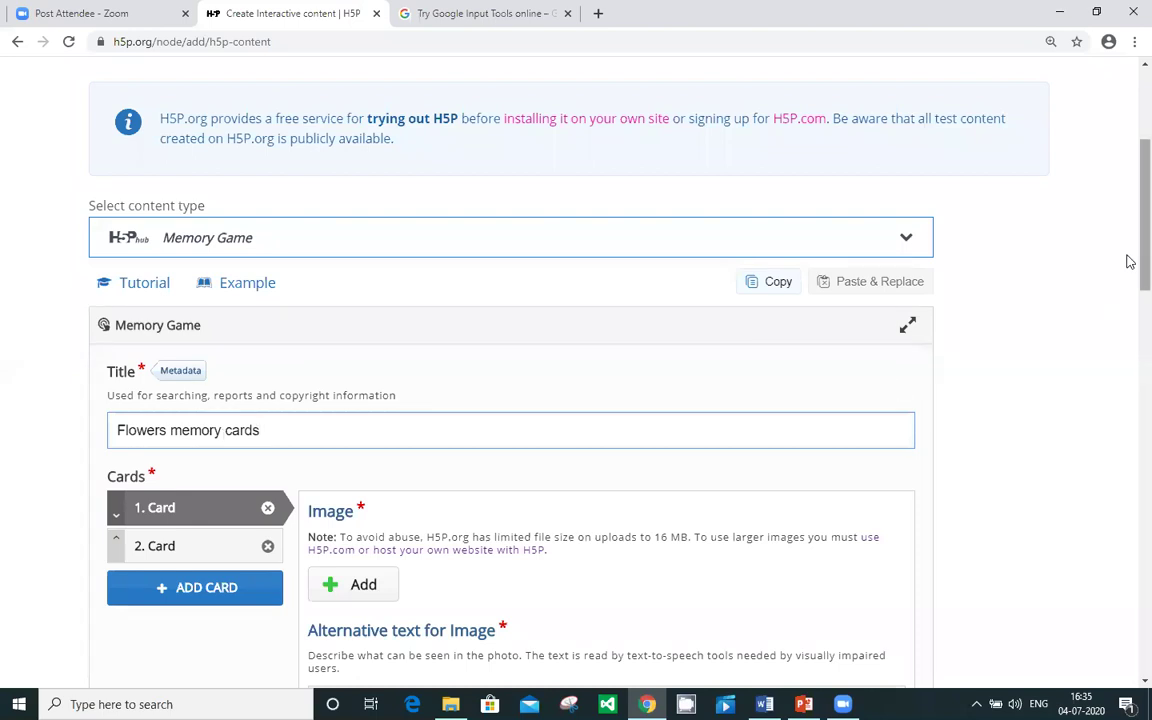
pyautogui.scroll(-2, 1128, 300)
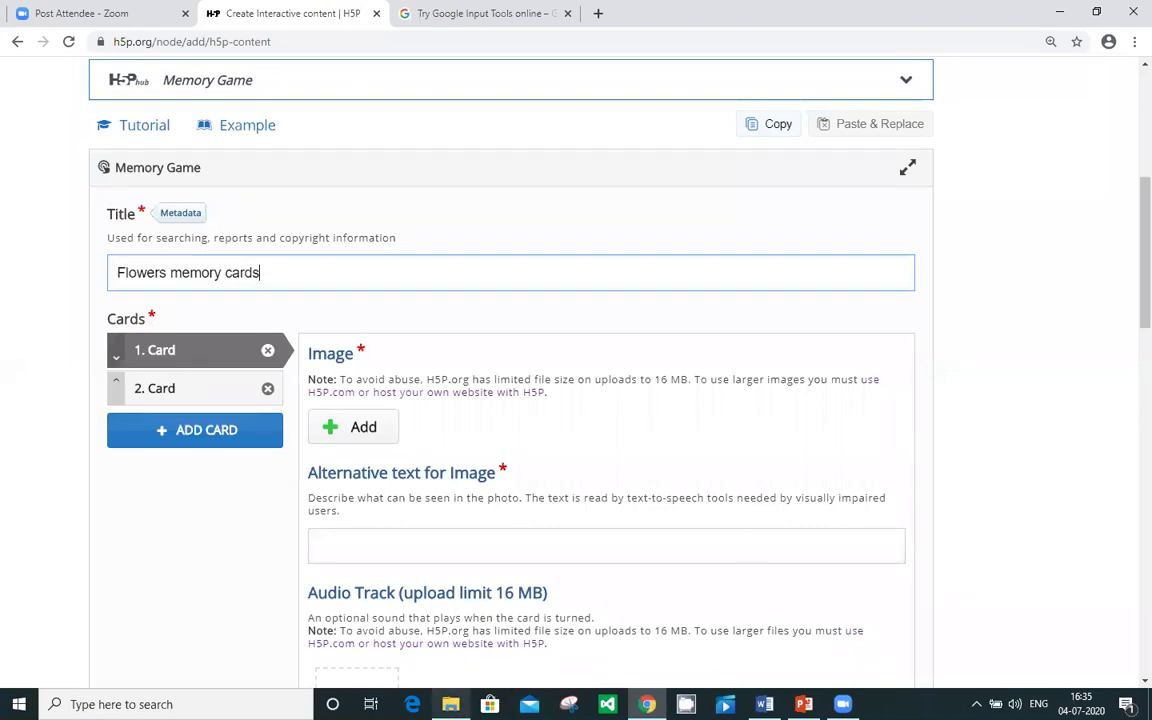
pyautogui.moveTo(450, 704)
pyautogui.click(453, 658)
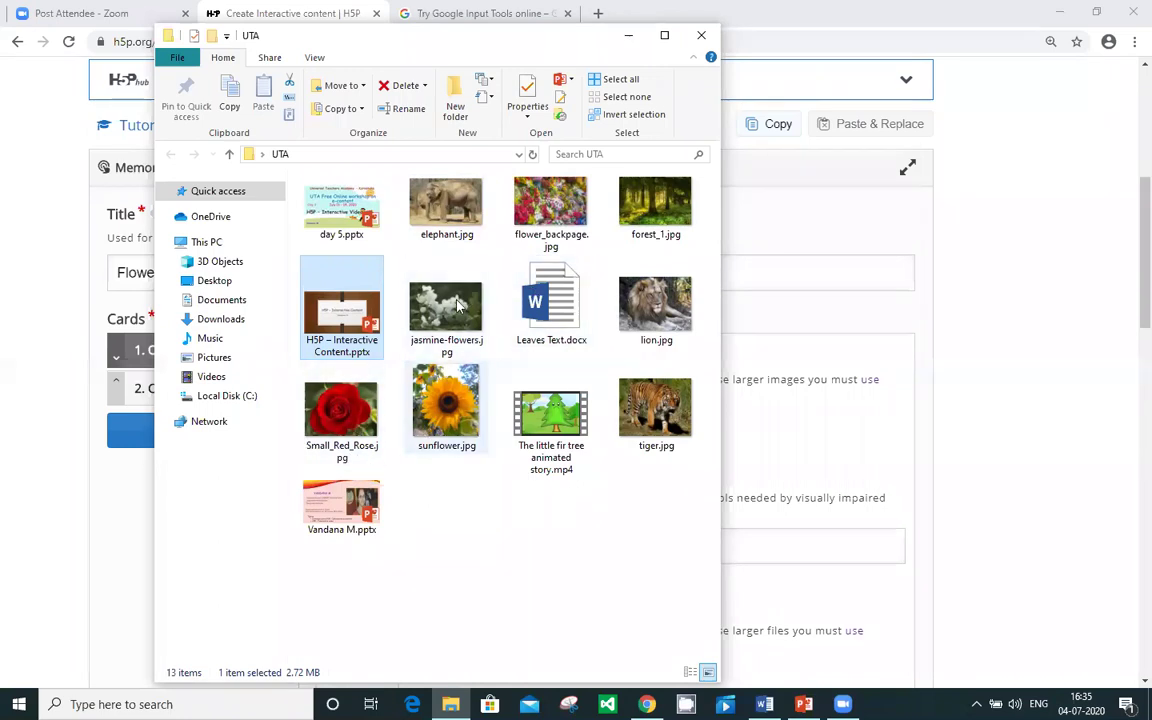
pyautogui.click(629, 35)
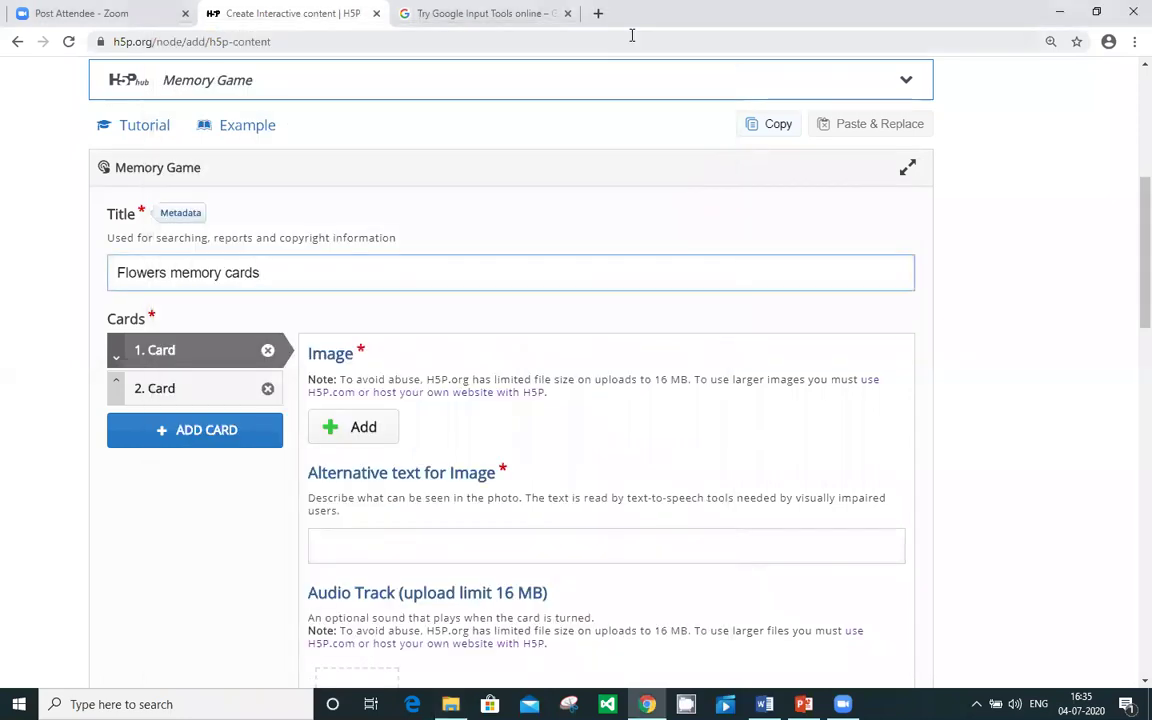
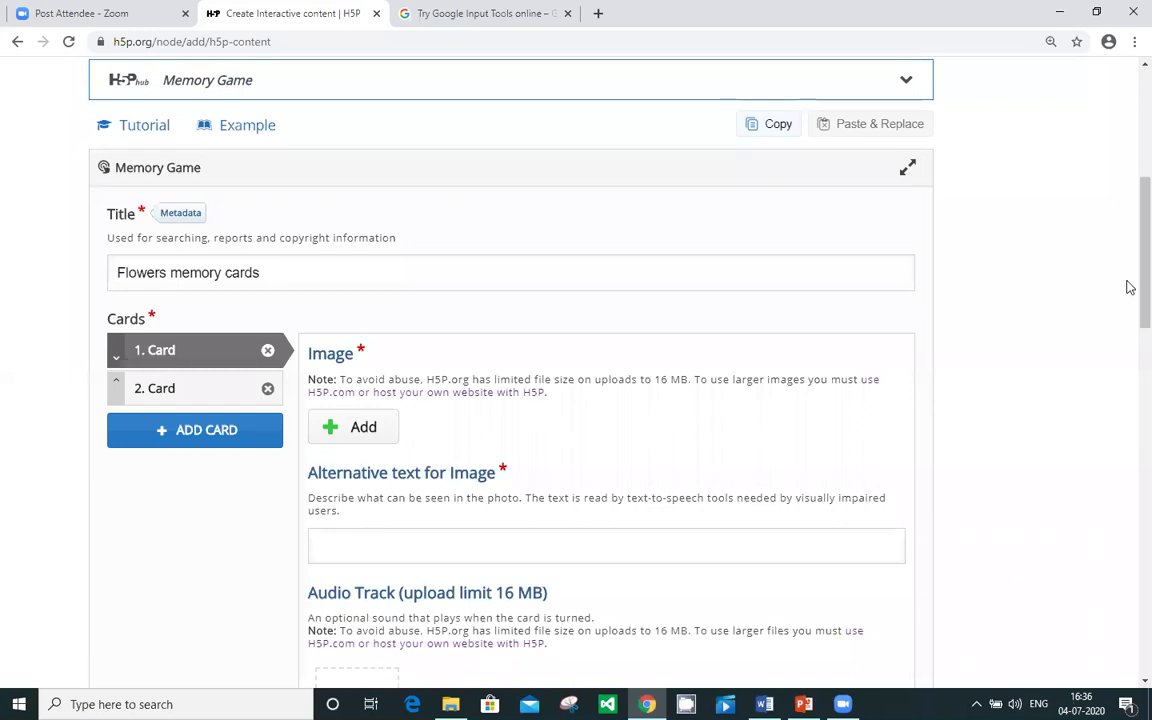
# Upload Small_Red_Rose.jpg as card 1's image and give it the alternative text 'Rose'
pyautogui.scroll(-4, 1126, 390)
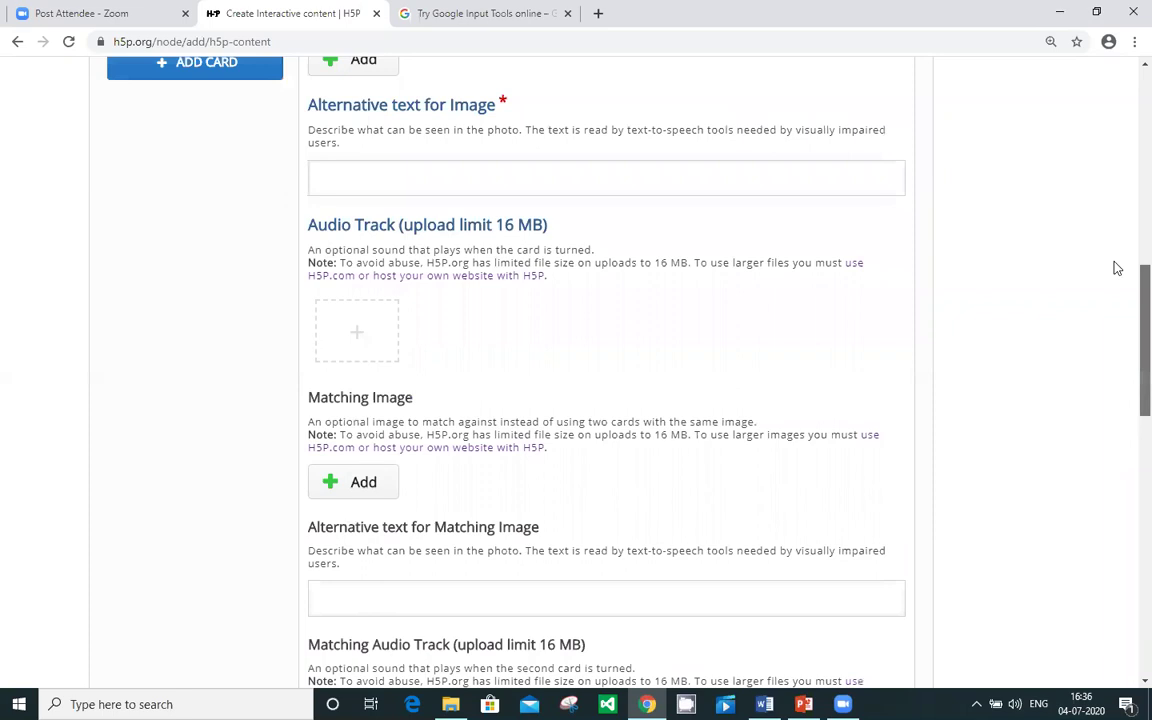
pyautogui.scroll(5, 1115, 272)
pyautogui.scroll(-1, 314, 438)
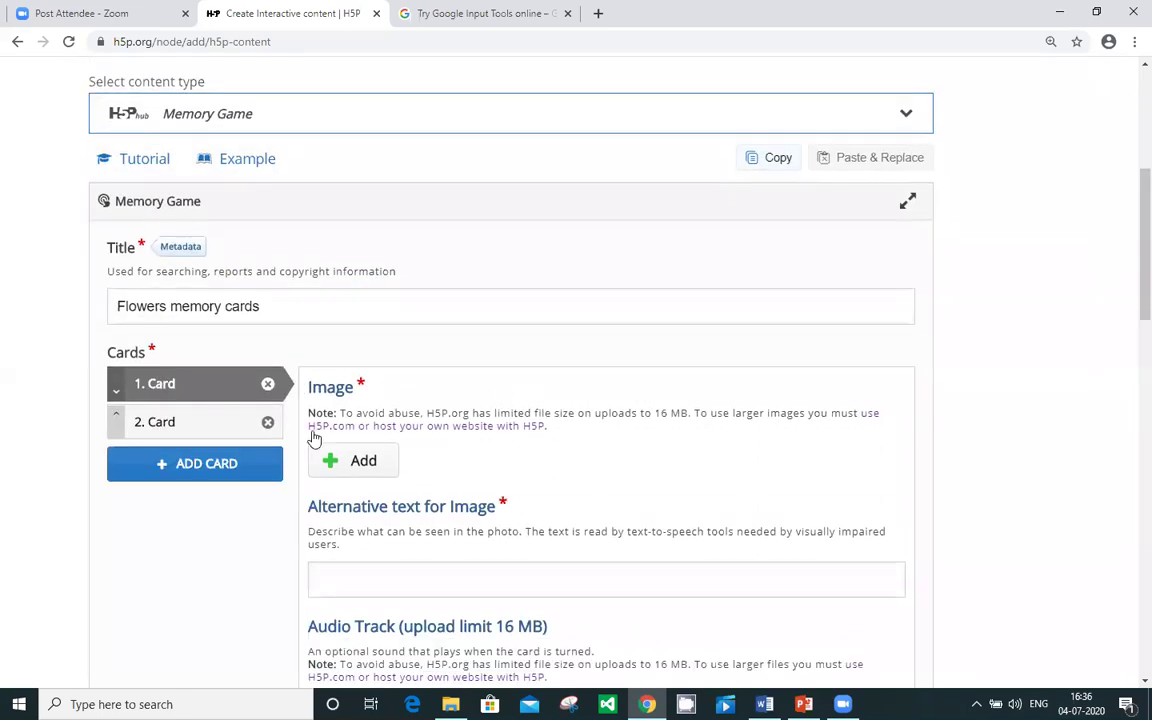
pyautogui.click(359, 466)
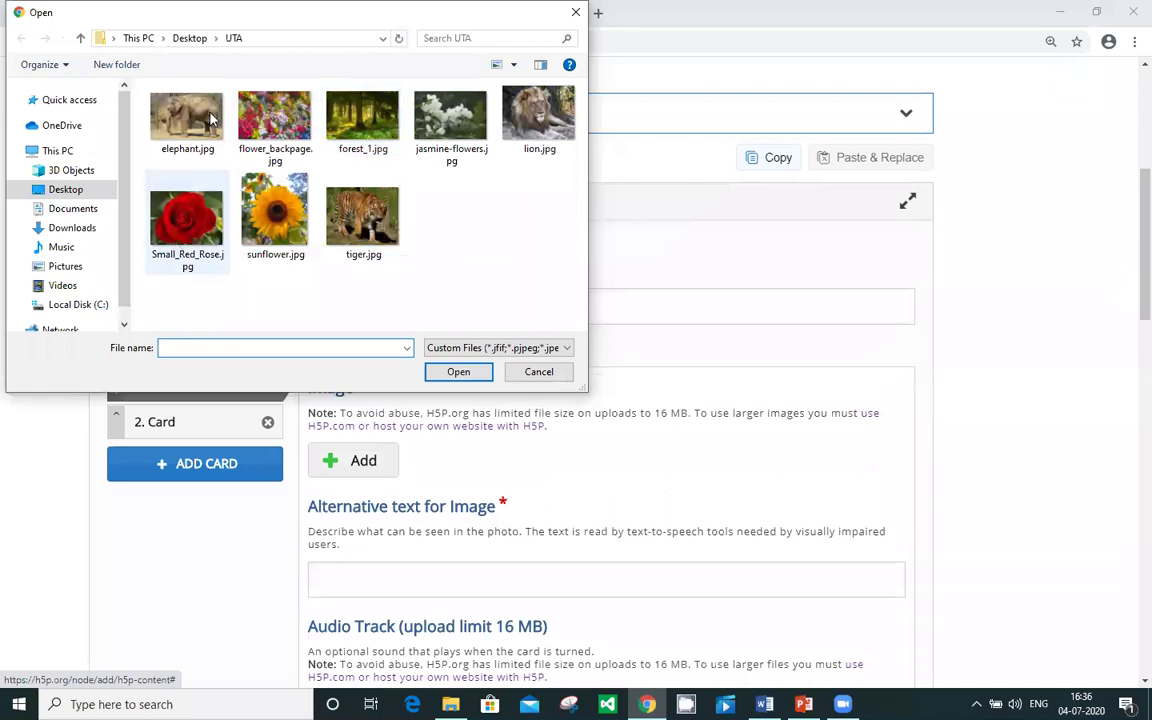
pyautogui.click(190, 237)
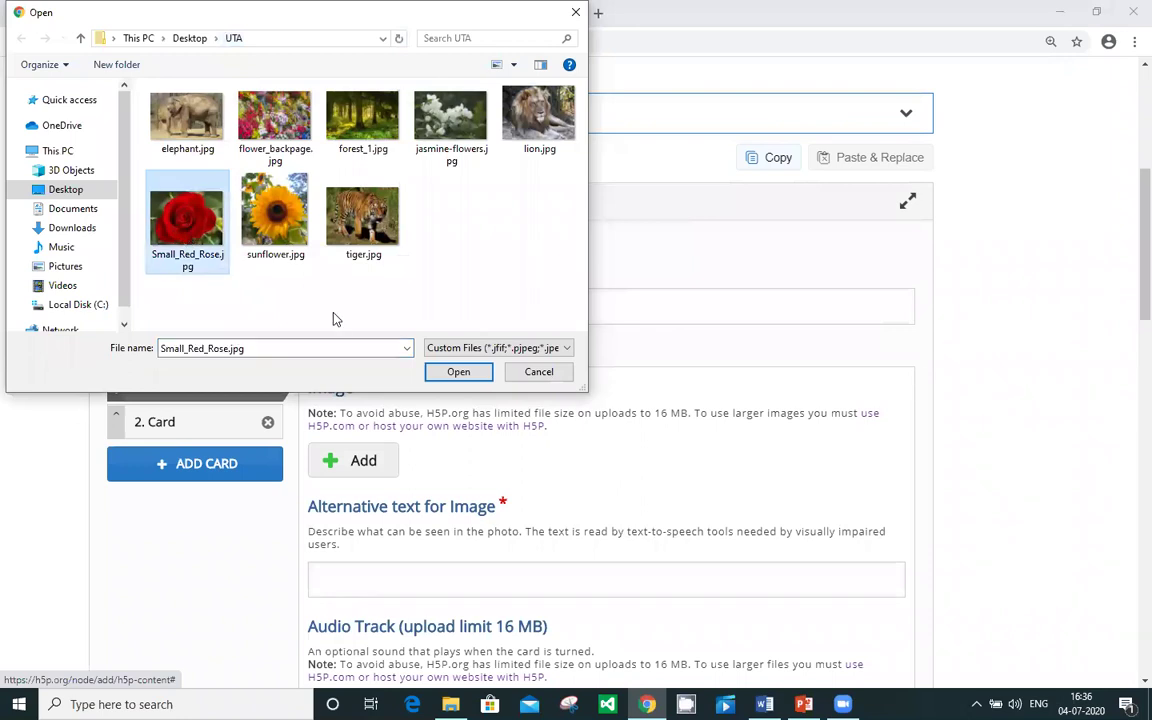
pyautogui.click(468, 375)
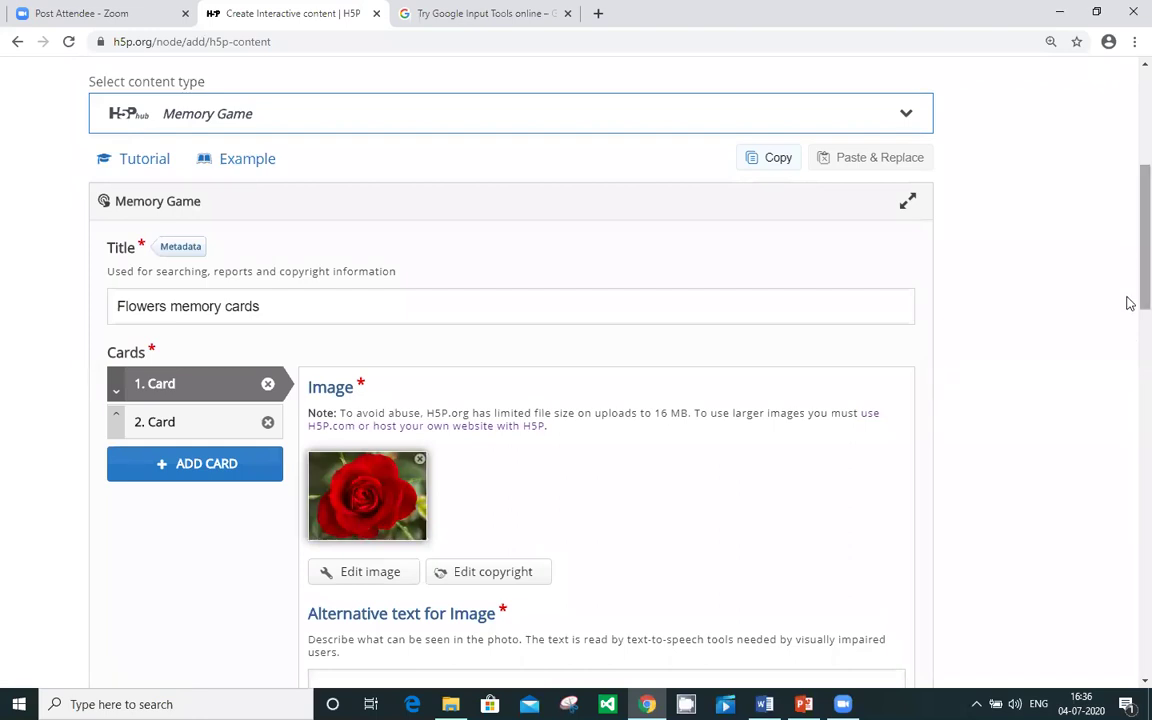
pyautogui.scroll(-2, 1130, 303)
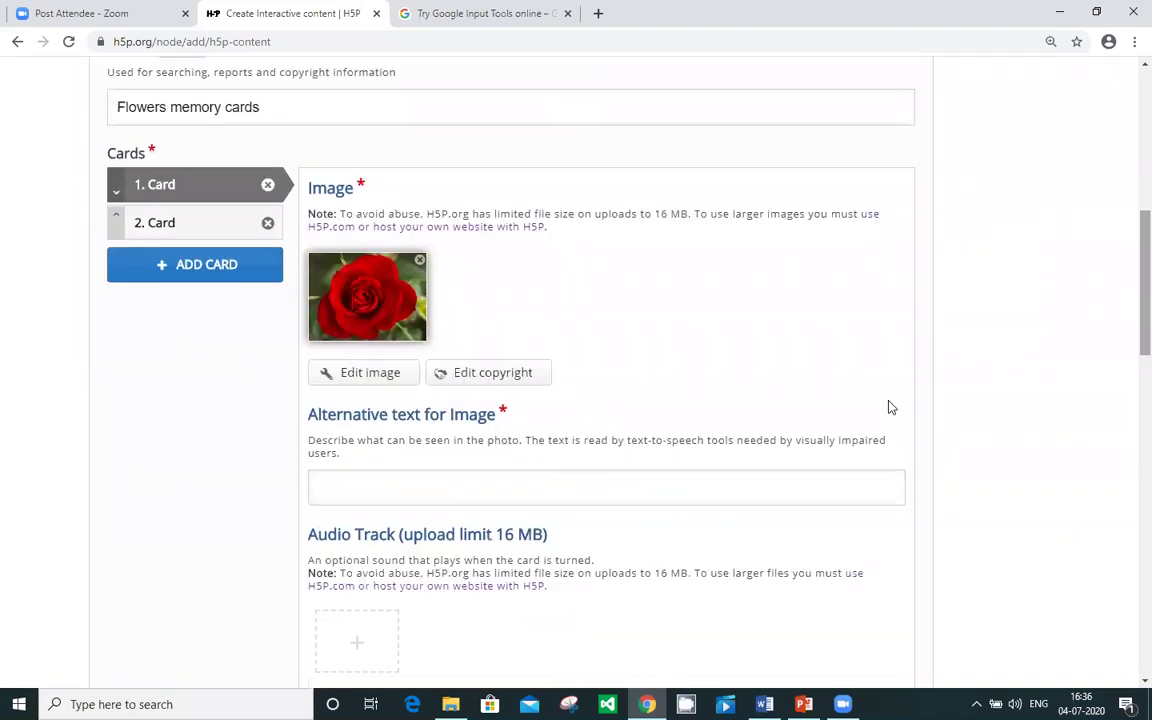
pyautogui.click(592, 491)
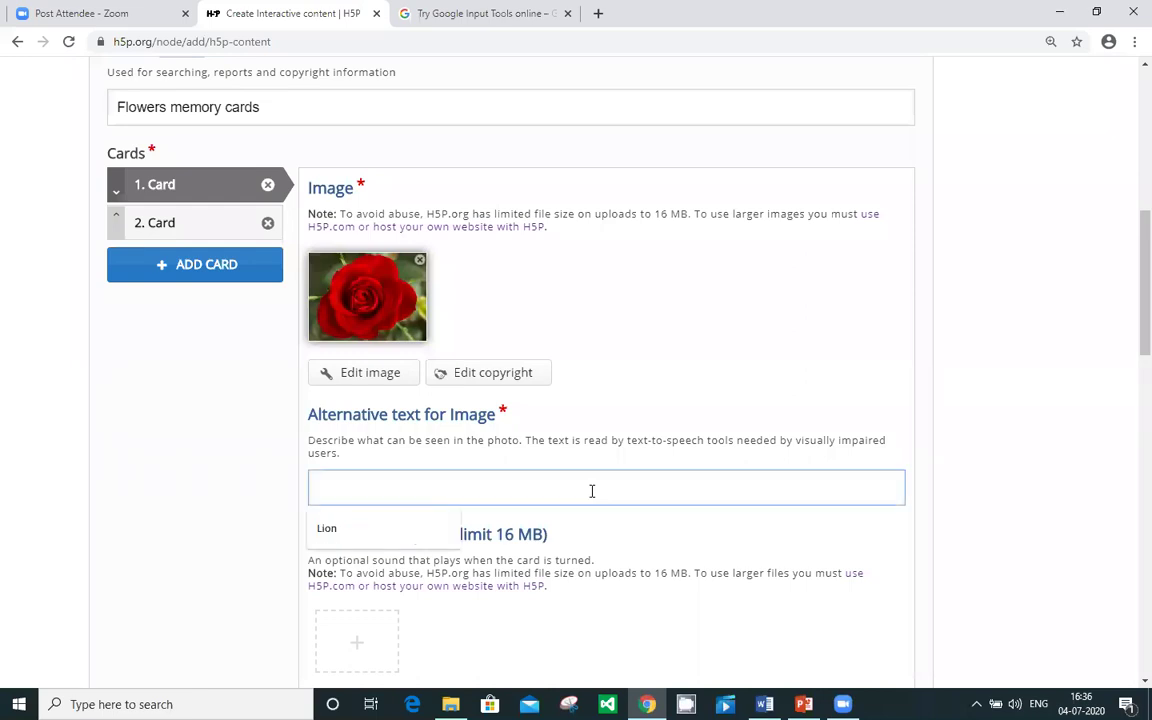
pyautogui.write('Rose')
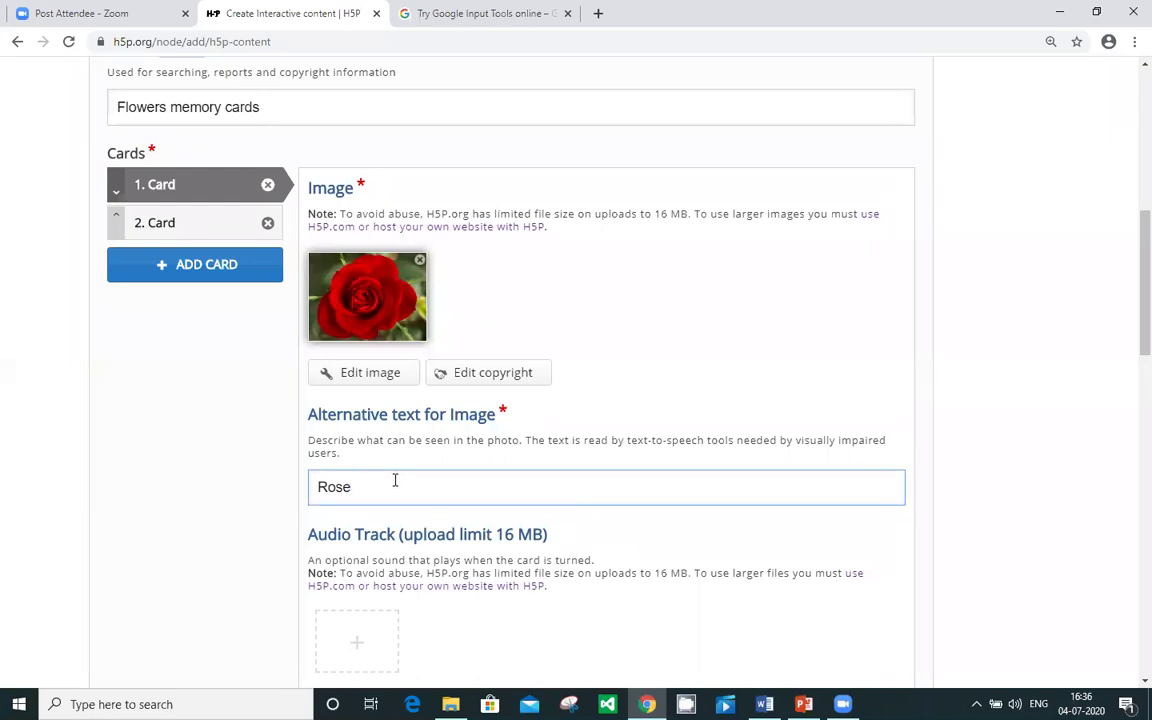
# On card 2, upload sunflower.jpg as the image with alternative text 'Sunflower'
pyautogui.click(191, 234)
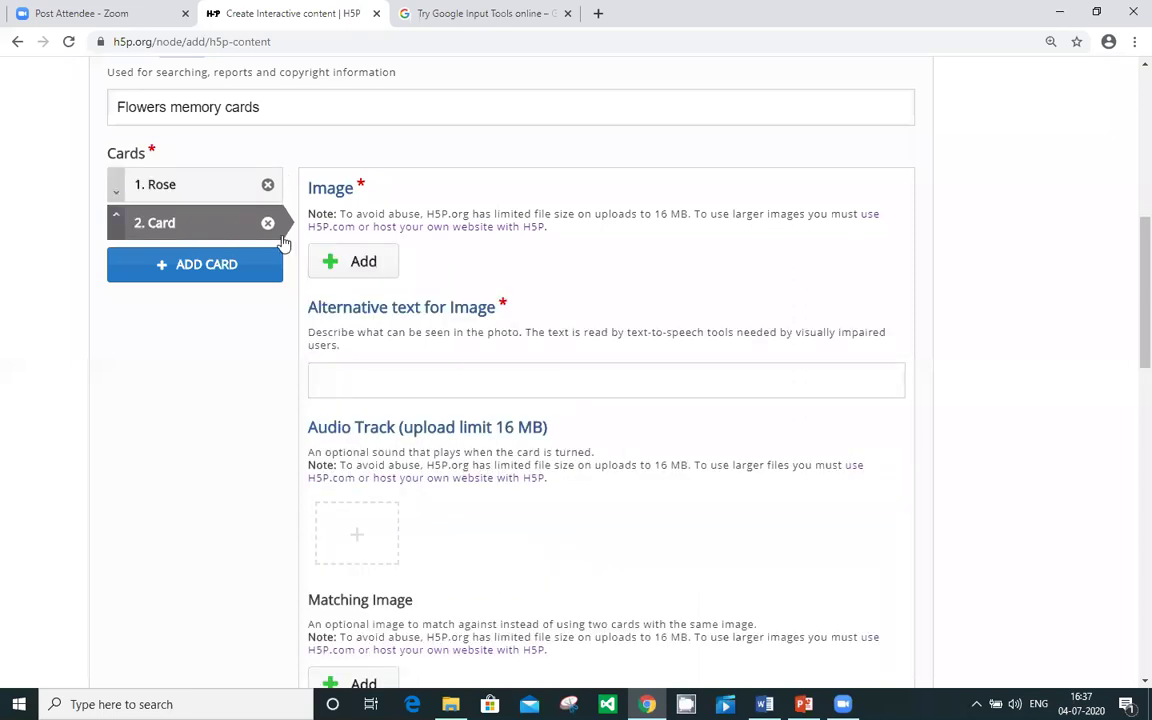
pyautogui.click(368, 262)
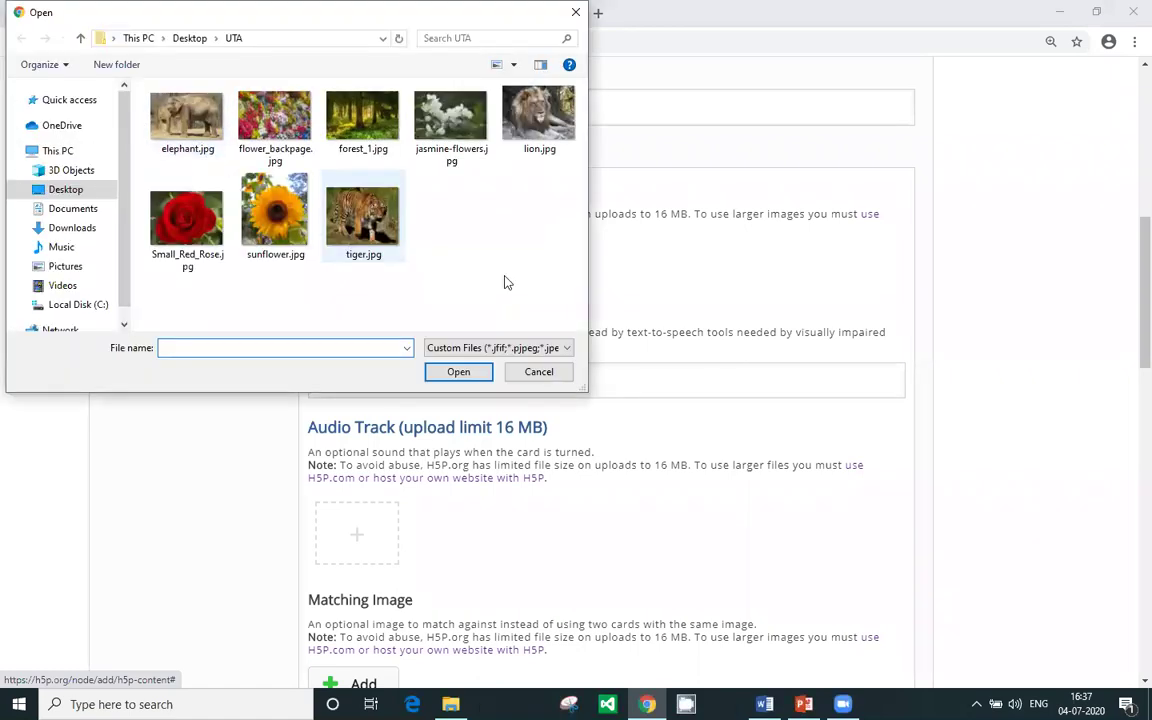
pyautogui.click(288, 222)
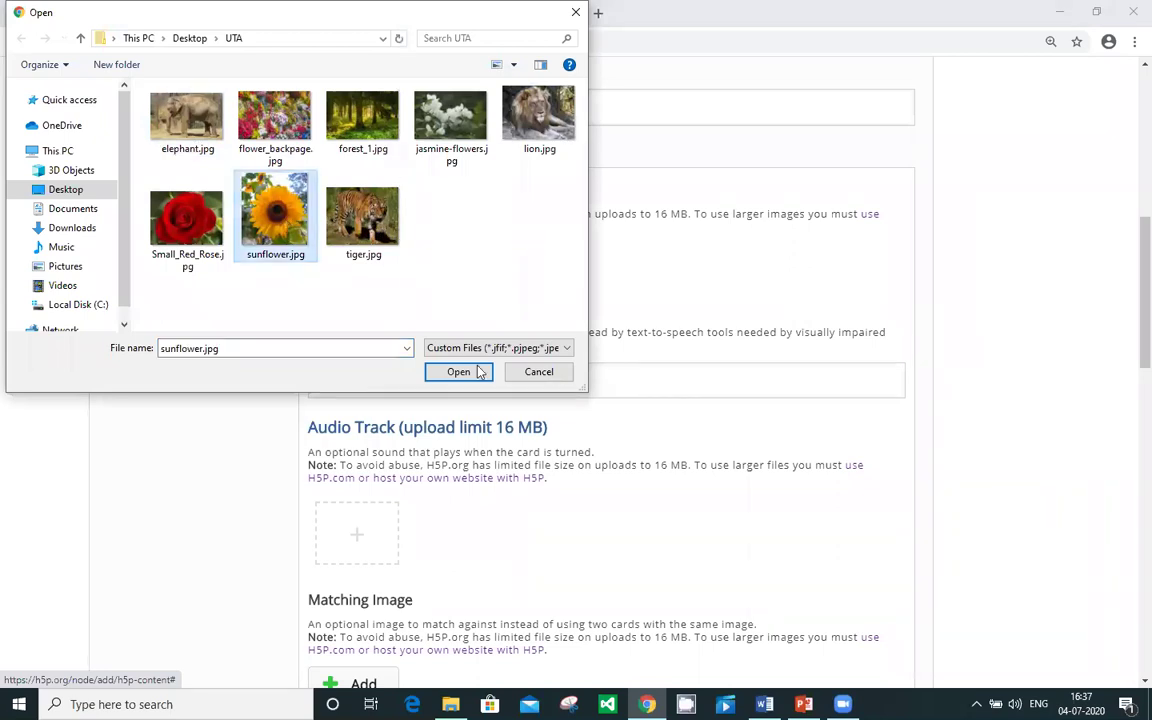
pyautogui.click(462, 378)
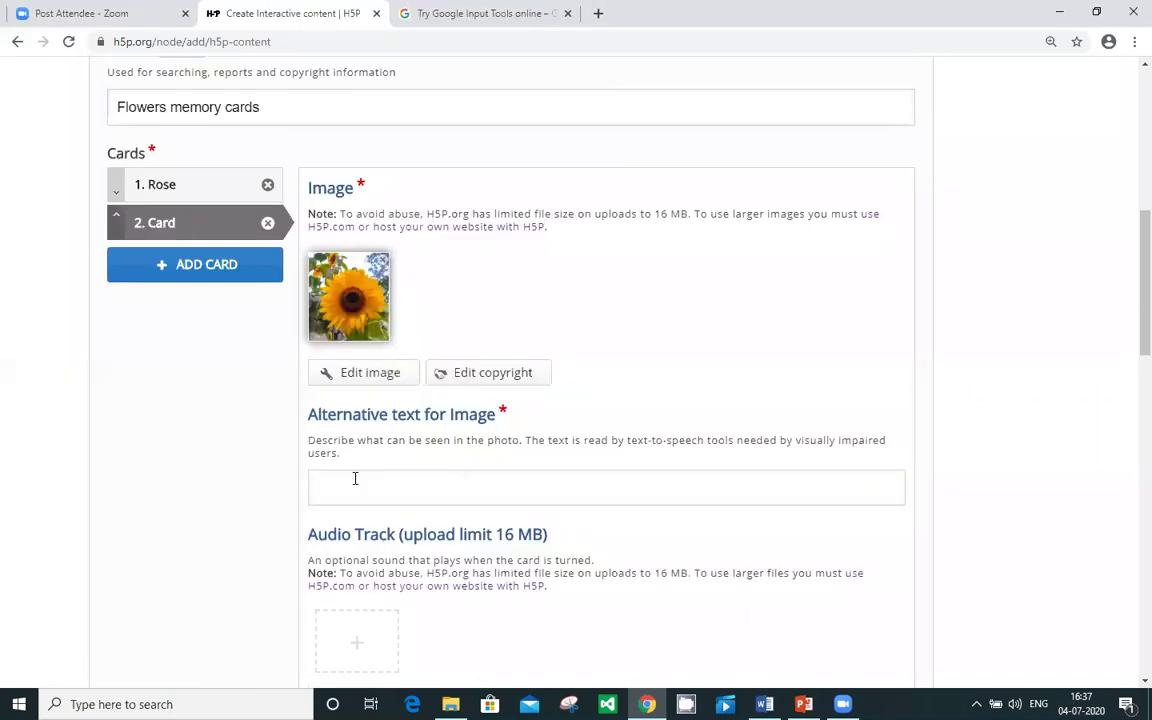
pyautogui.click(352, 491)
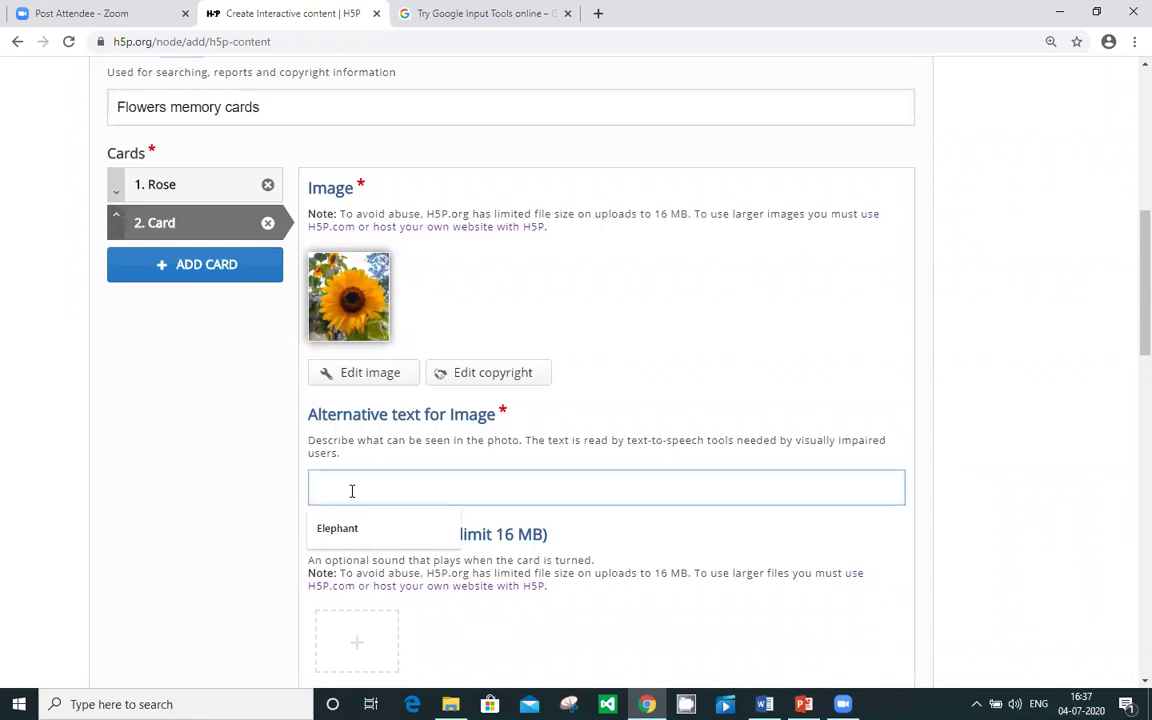
pyautogui.write('Sunflower')
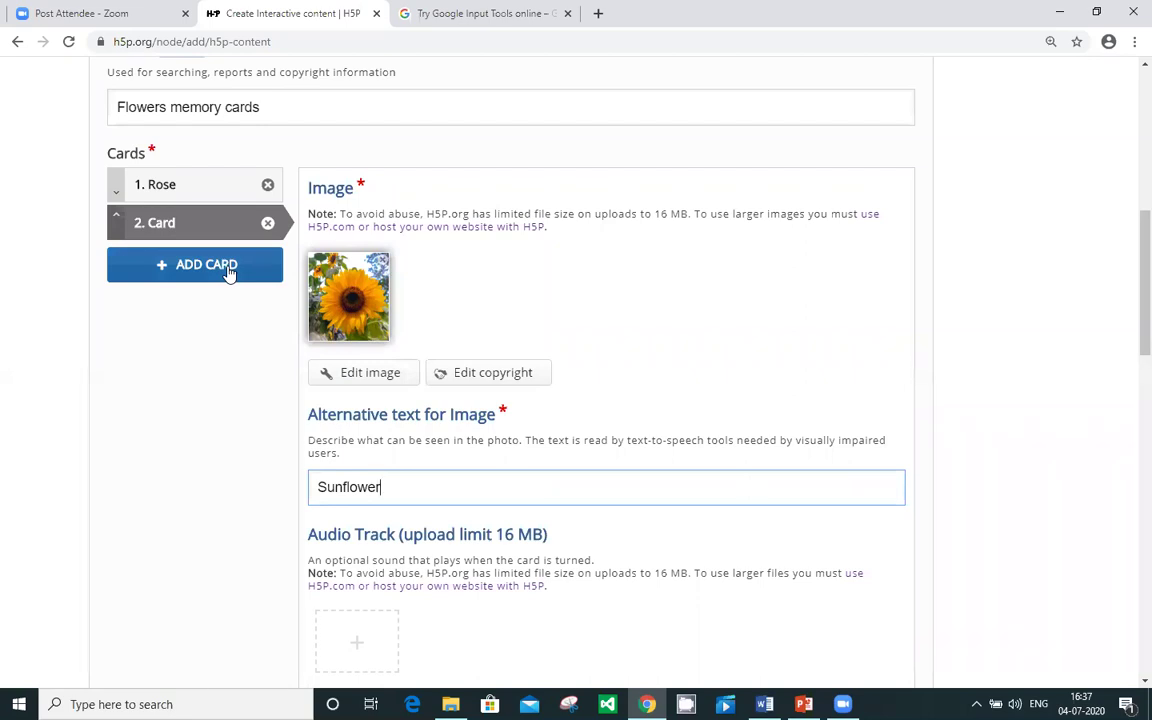
# Add a third card, then delete the accidentally added fourth card
pyautogui.click(229, 273)
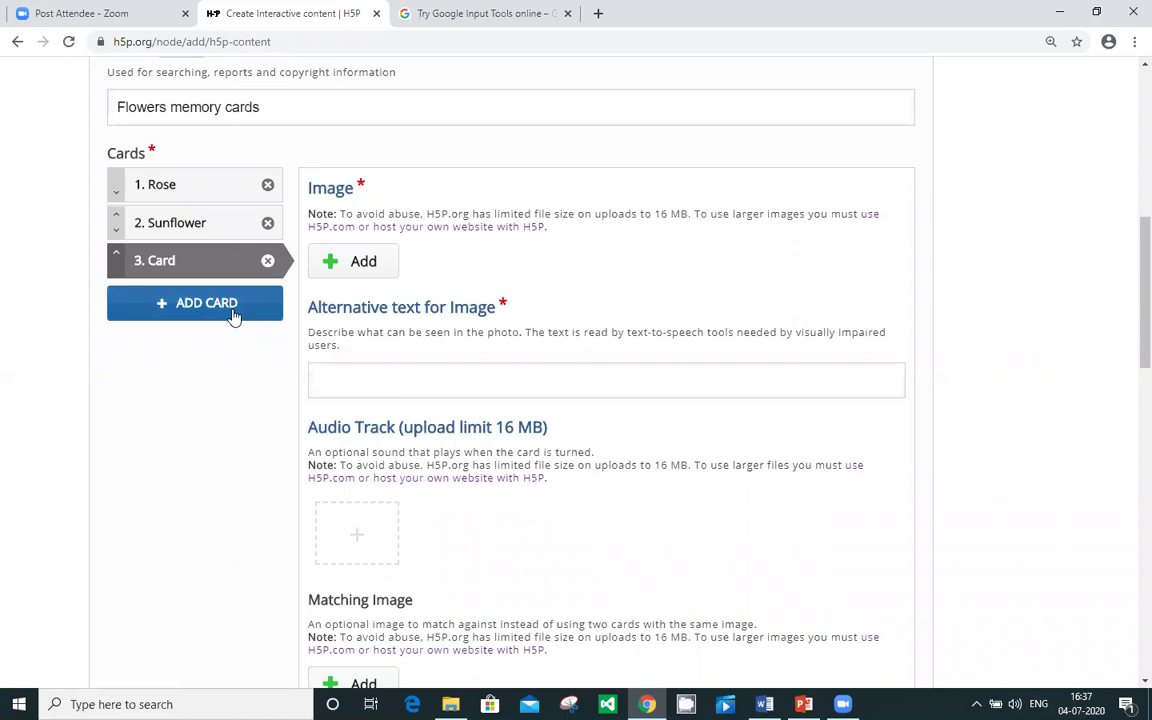
pyautogui.click(232, 310)
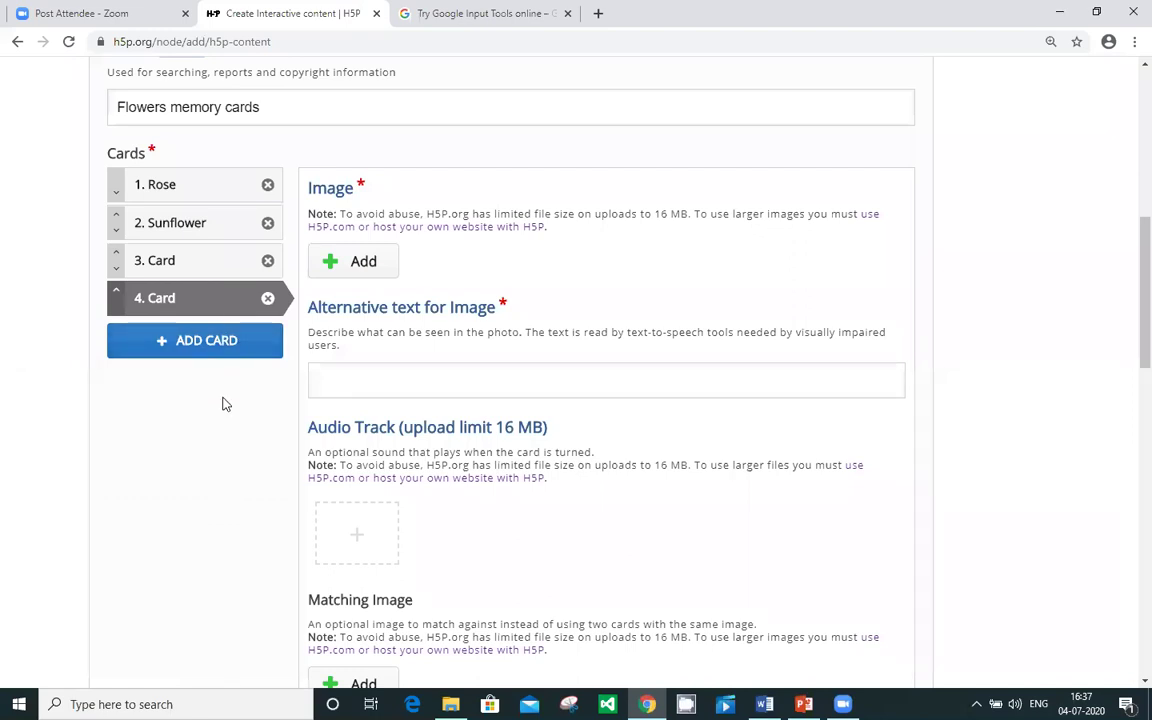
pyautogui.click(268, 300)
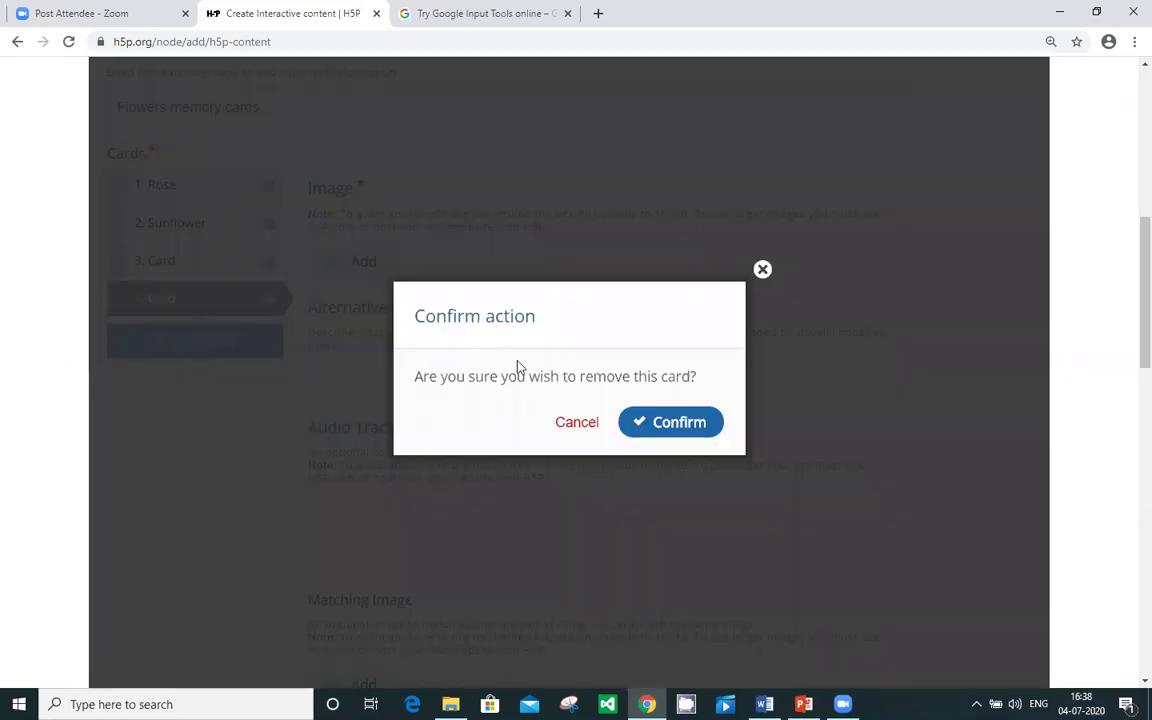
pyautogui.click(668, 424)
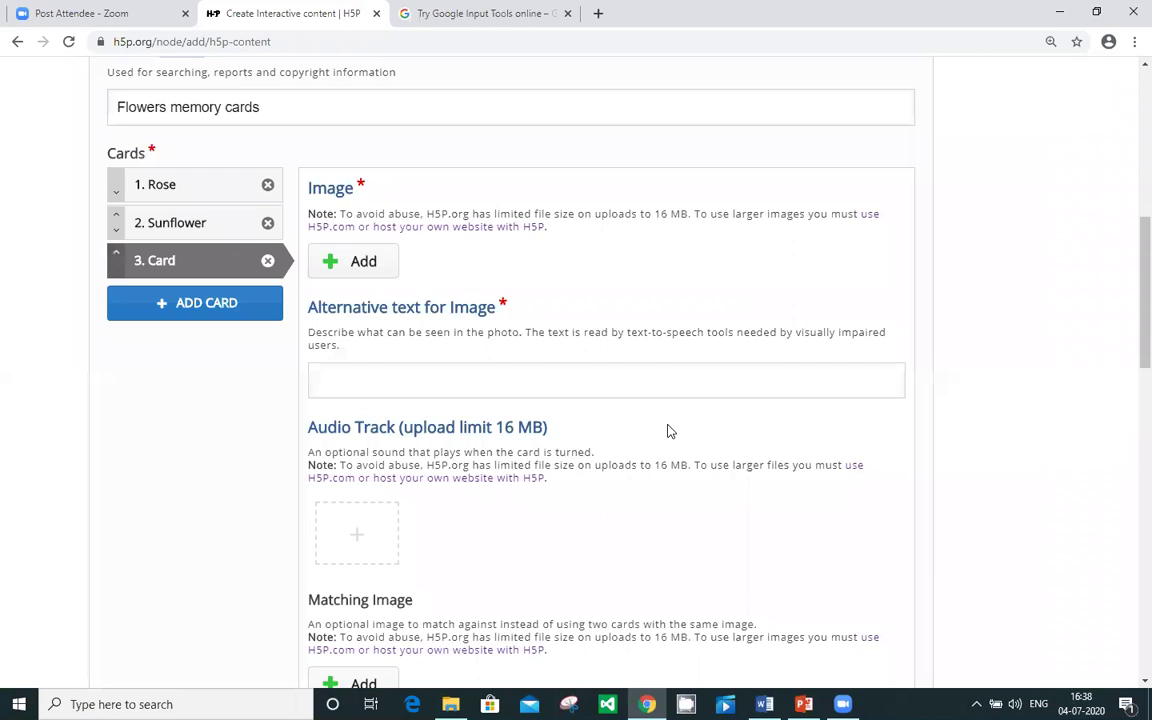
# Upload jasmine-flowers.jpg as card 3's image with alternative text 'Jasmine'
pyautogui.click(352, 262)
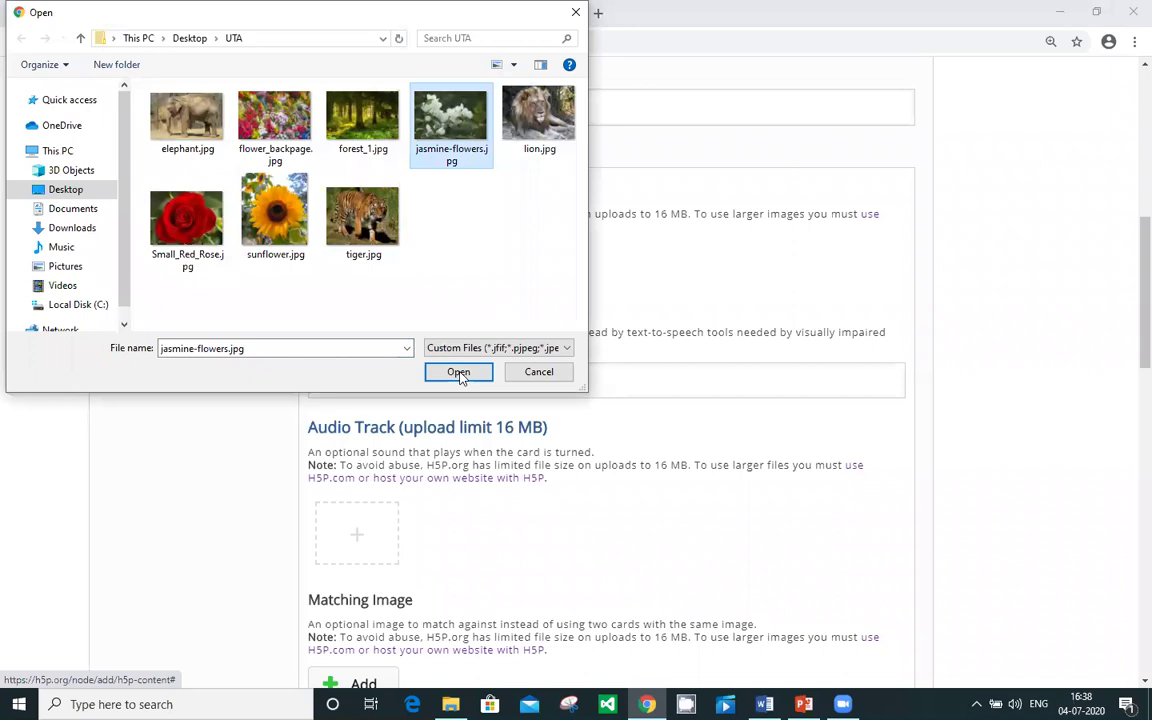
pyautogui.click(458, 372)
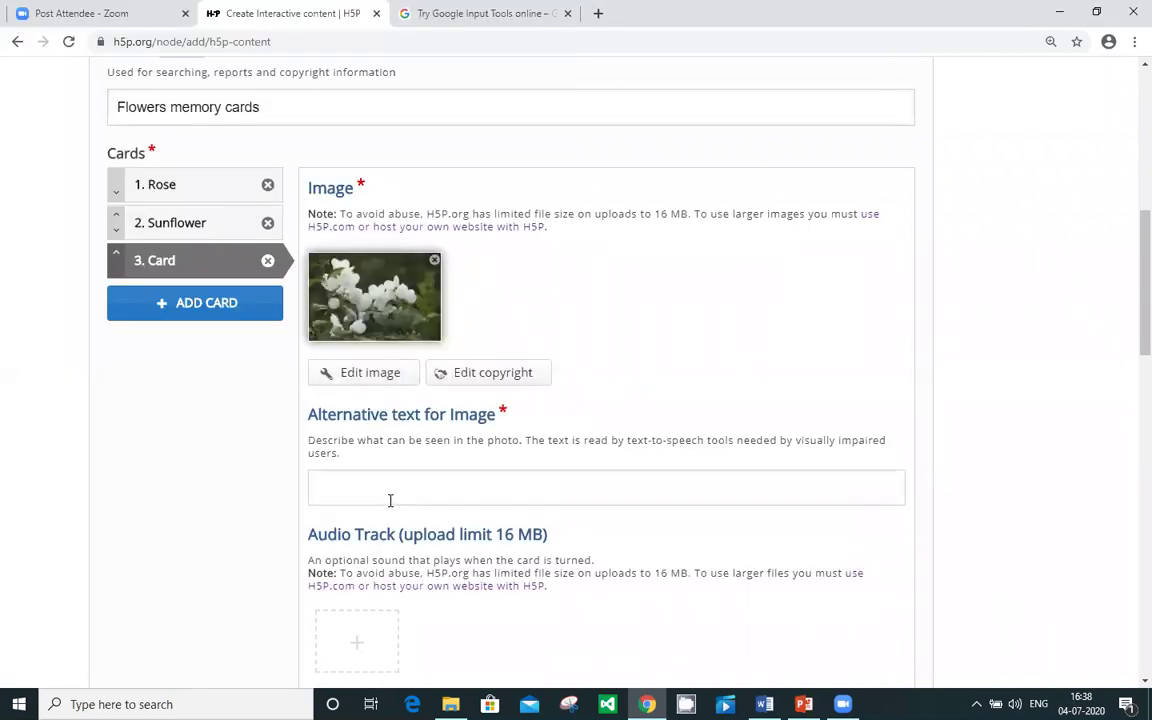
pyautogui.click(390, 500)
pyautogui.write('Jasmine')
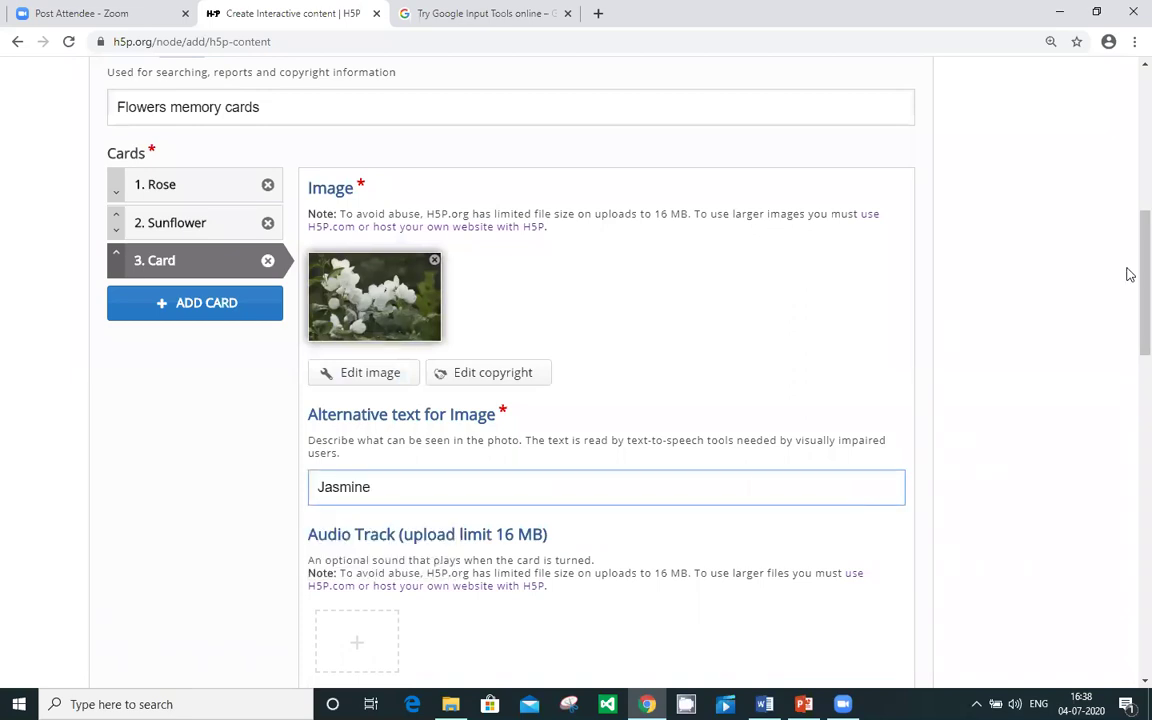
pyautogui.scroll(-1, 1130, 274)
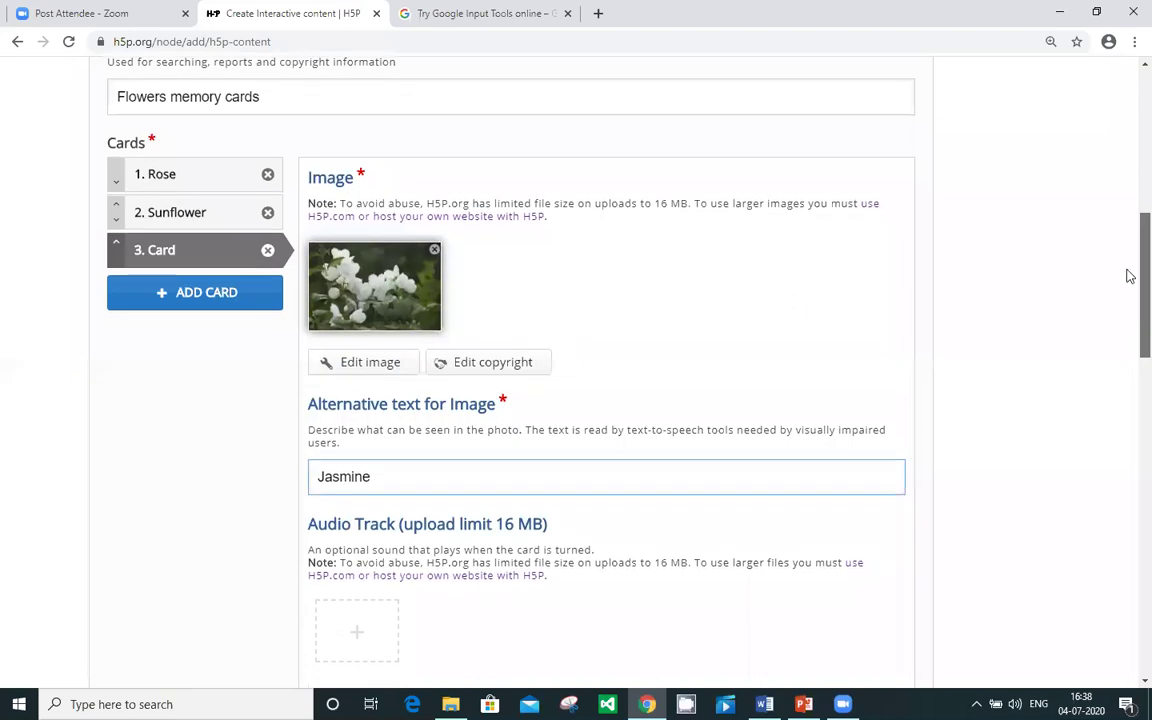
pyautogui.scroll(-1, 1130, 274)
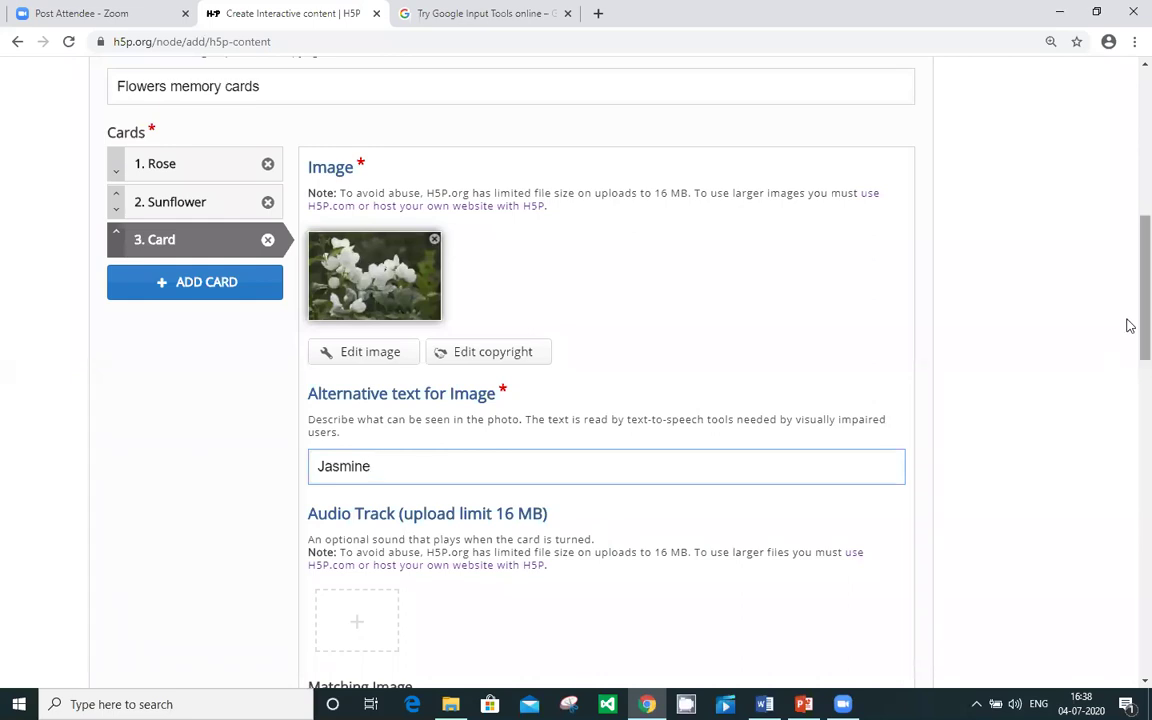
pyautogui.scroll(-3, 1130, 410)
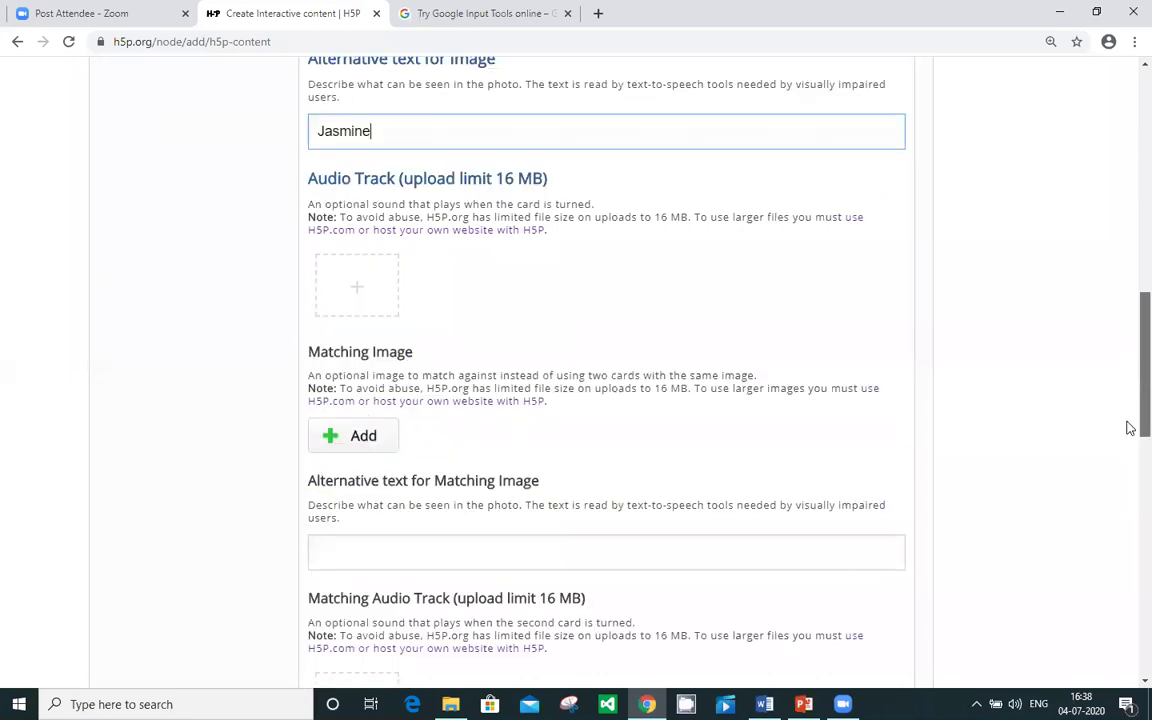
pyautogui.scroll(-3, 1127, 424)
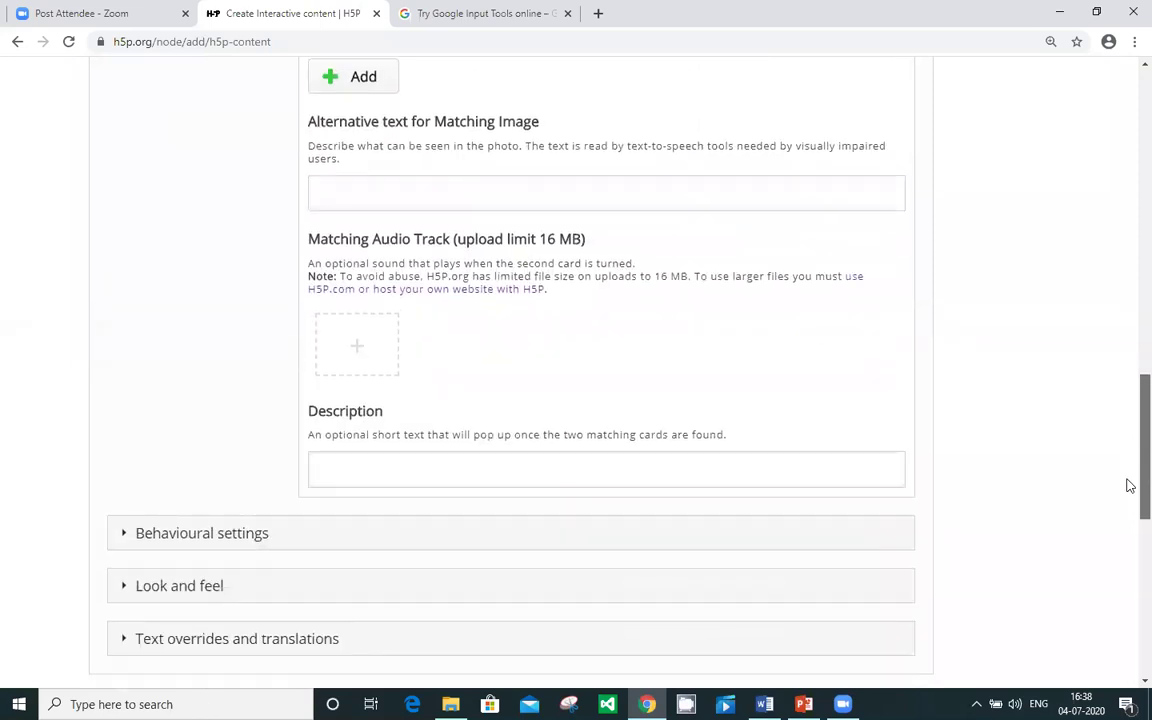
pyautogui.scroll(-3, 1130, 532)
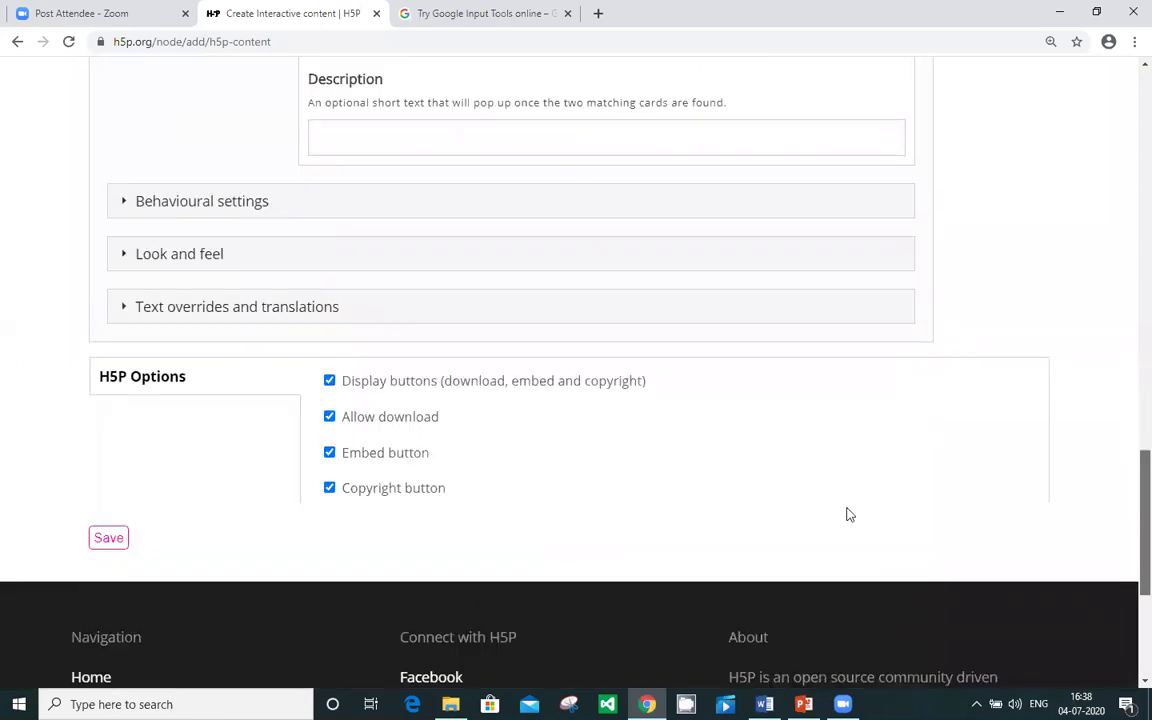
# Save the memory game and bring its grid of six face-down cards into view
pyautogui.click(113, 539)
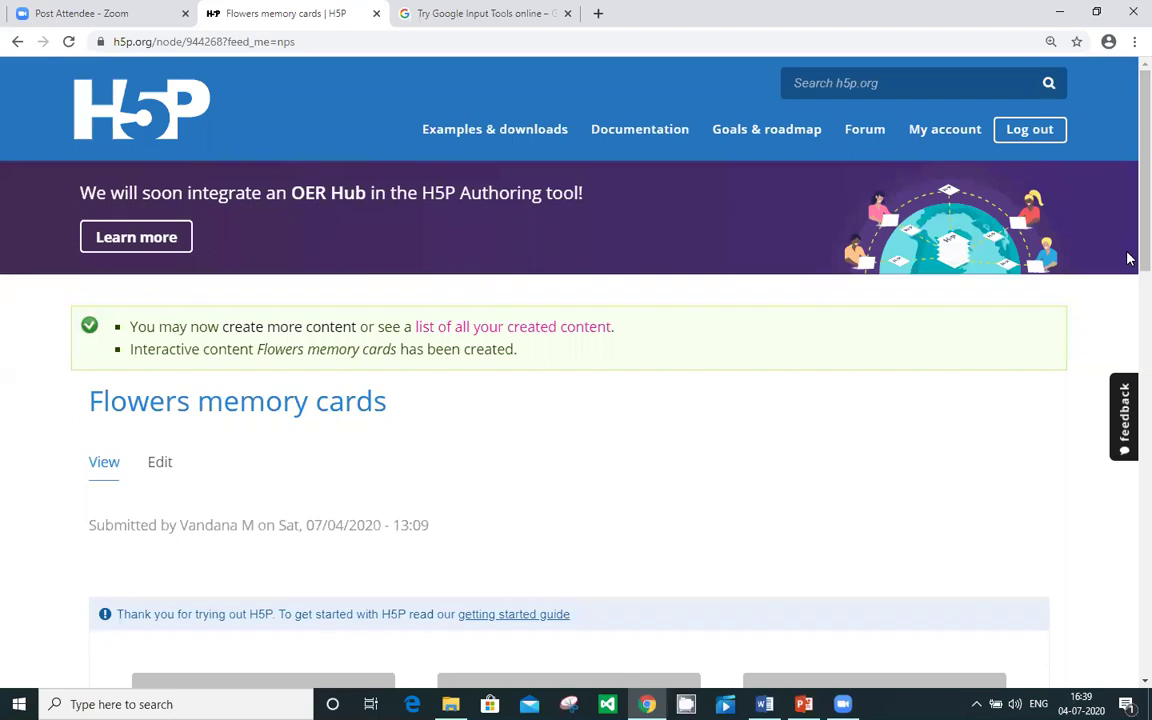
pyautogui.scroll(-2, 1128, 350)
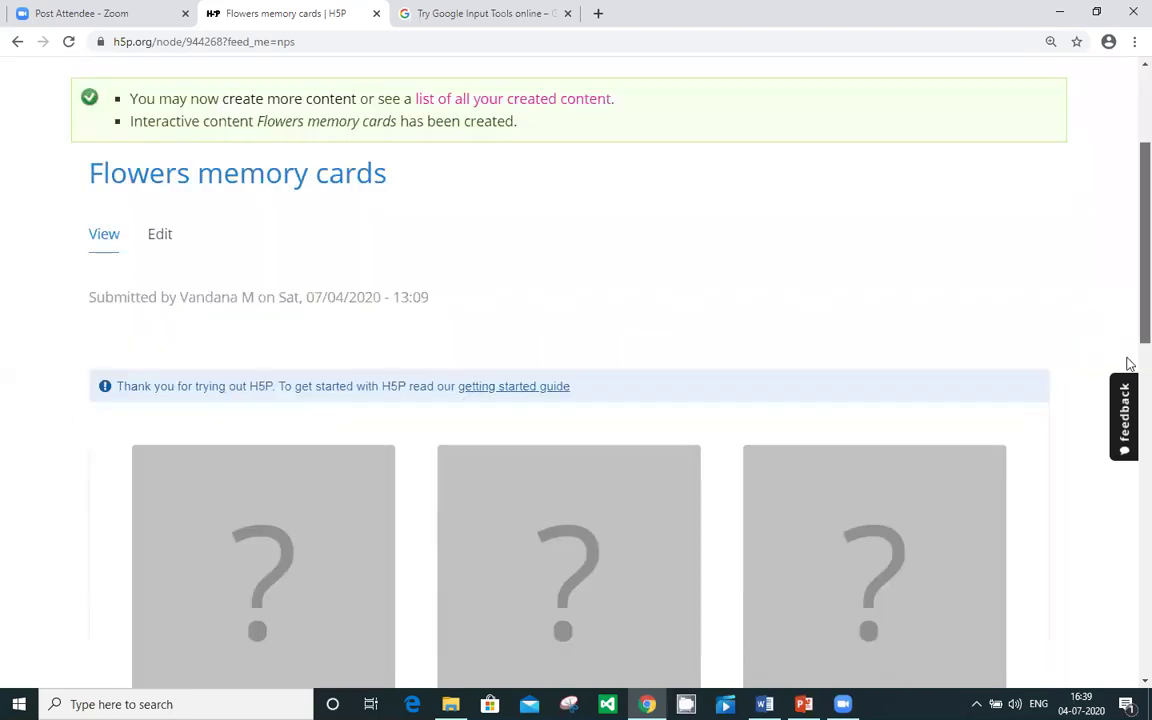
pyautogui.scroll(-2, 1128, 400)
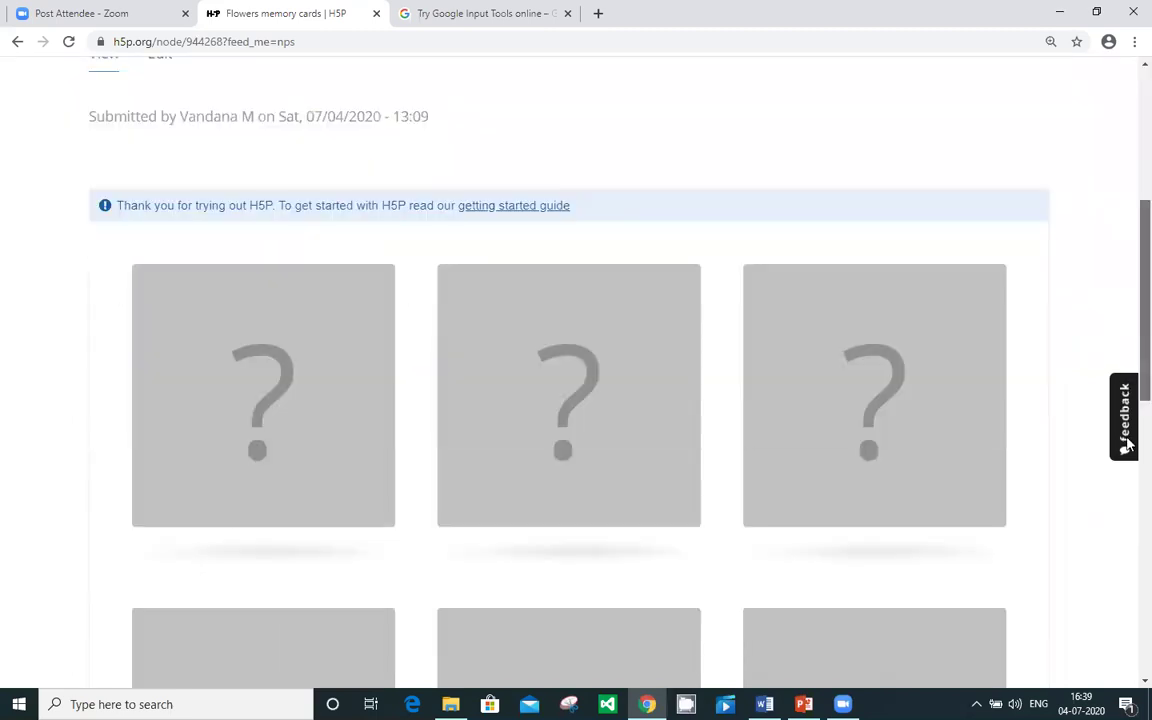
pyautogui.scroll(-2, 1129, 465)
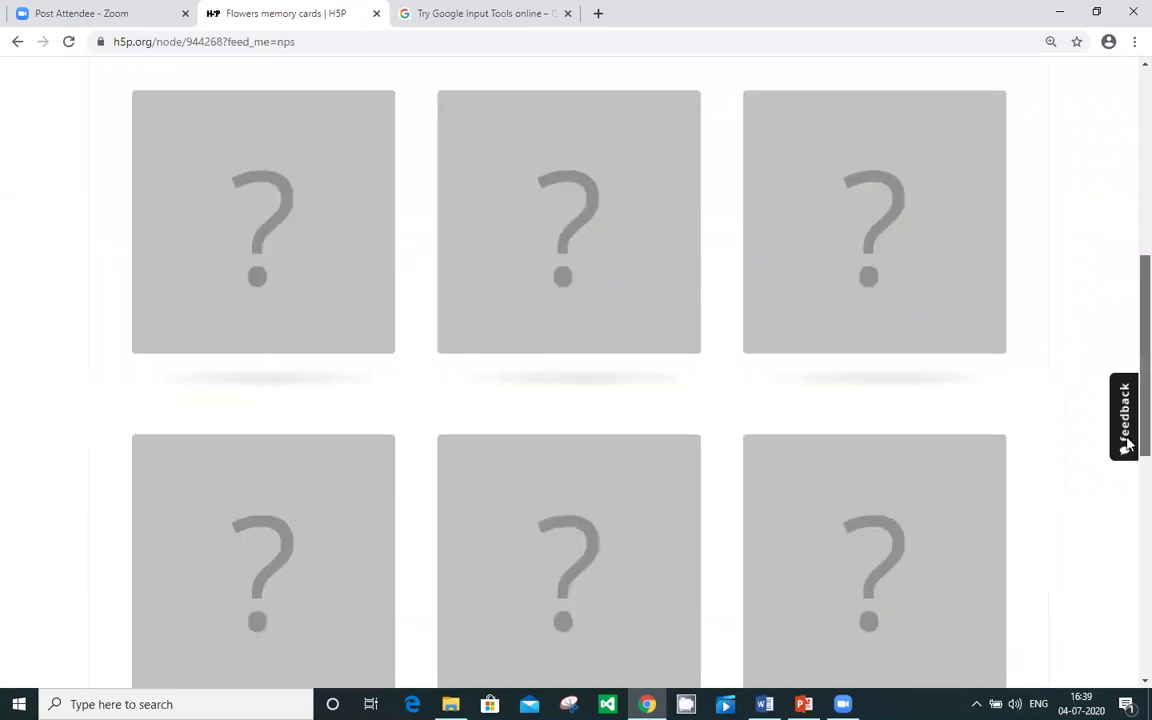
pyautogui.scroll(-1, 1127, 445)
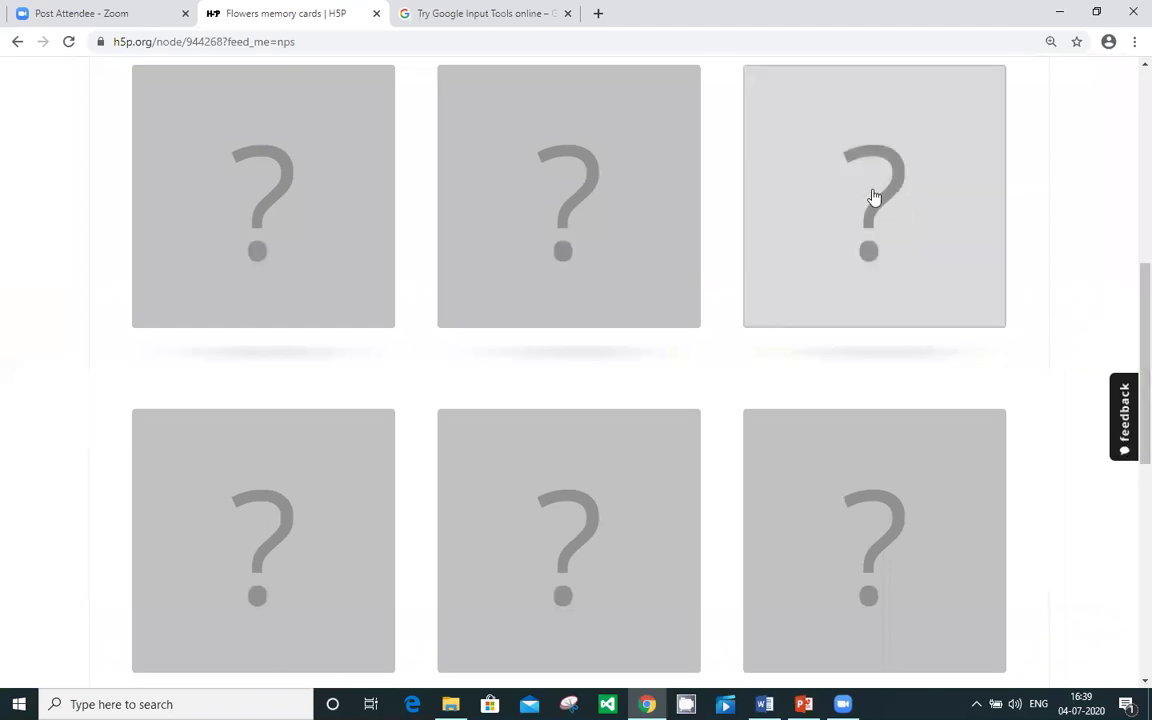
# Flip cards to match the white jasmine pair and uncover a sunflower
pyautogui.click(873, 196)
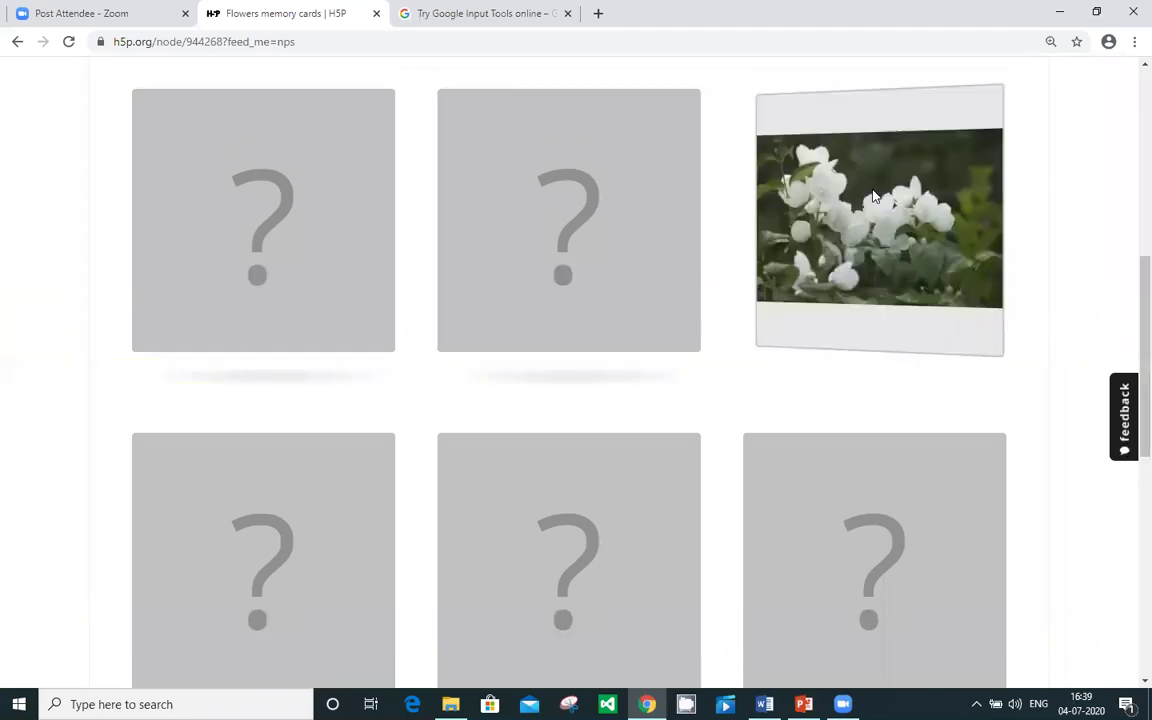
pyautogui.scroll(-1, 562, 511)
pyautogui.click(562, 511)
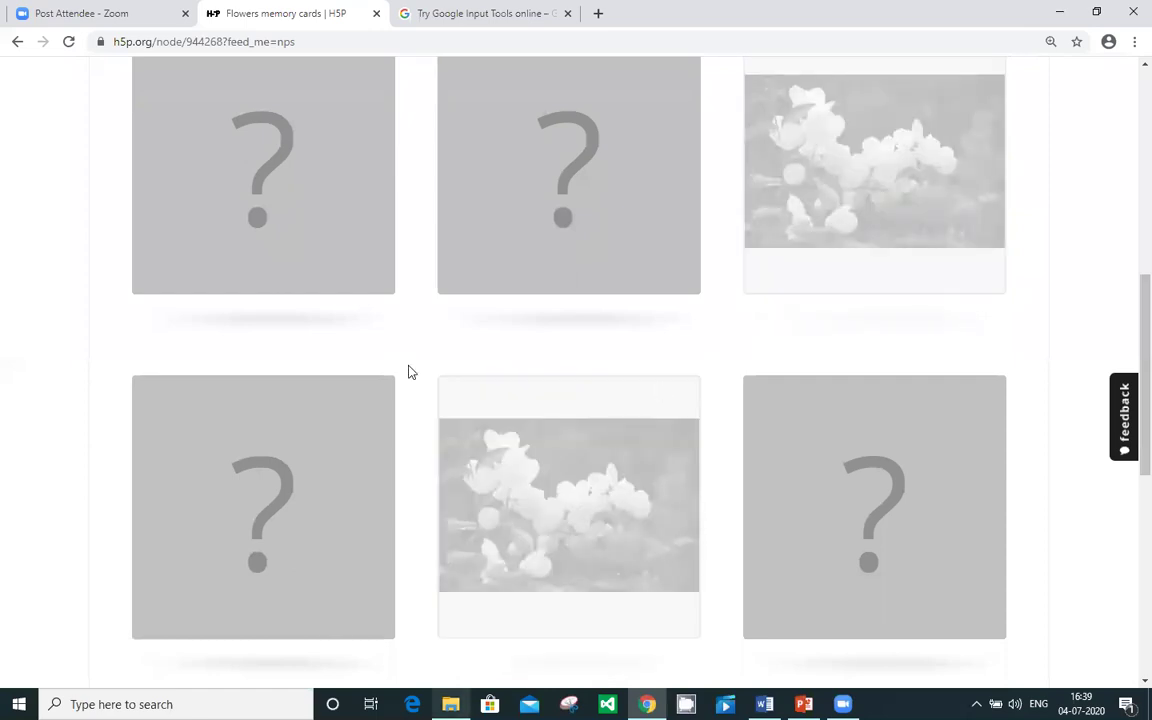
pyautogui.click(275, 508)
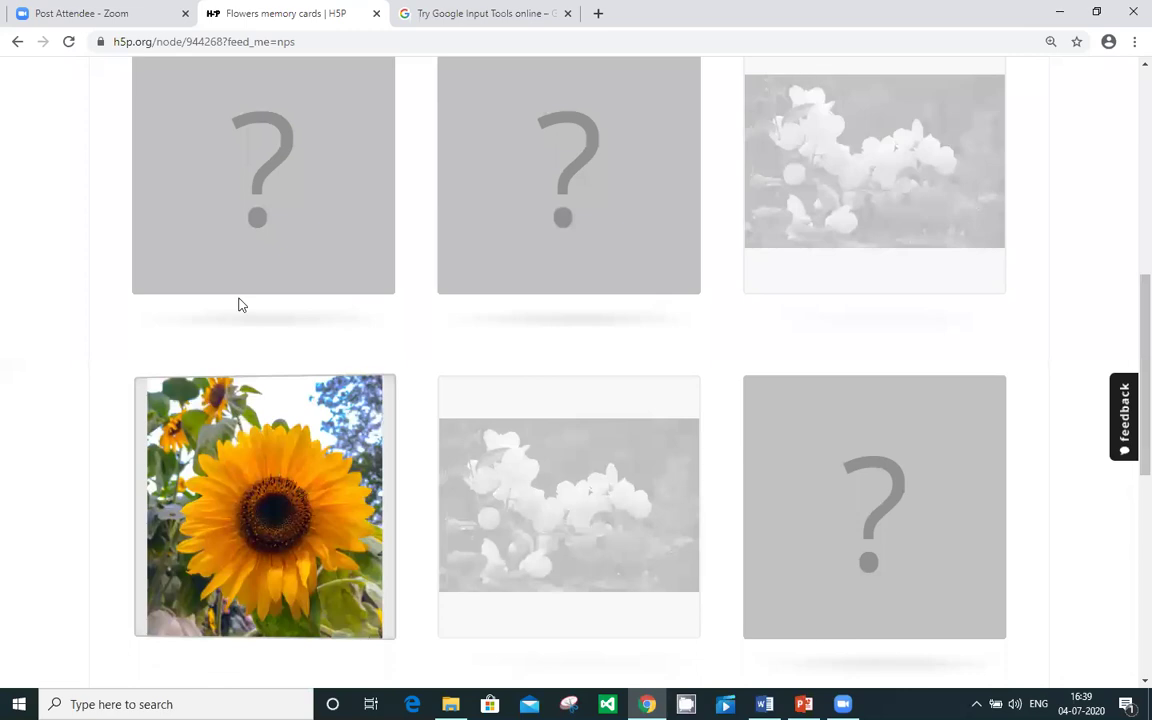
pyautogui.scroll(1, 279, 236)
# Match the sunflower and rose pairs to reach 'Good work!' after 8 turns
pyautogui.click(279, 235)
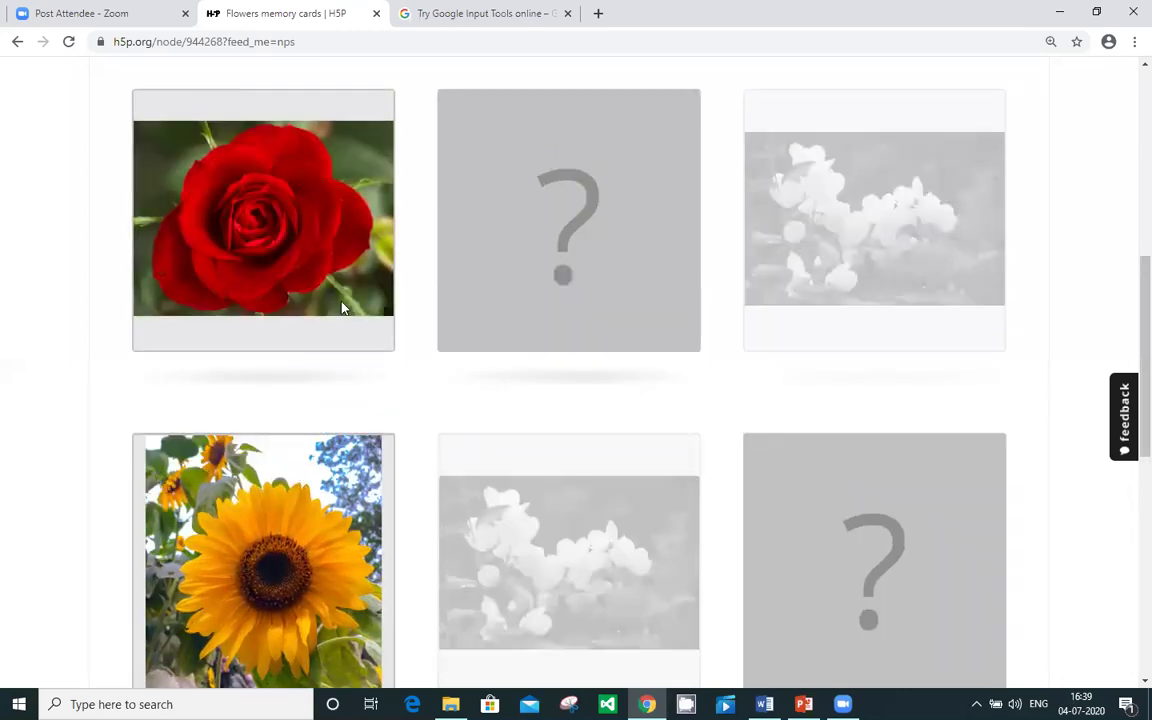
pyautogui.click(598, 214)
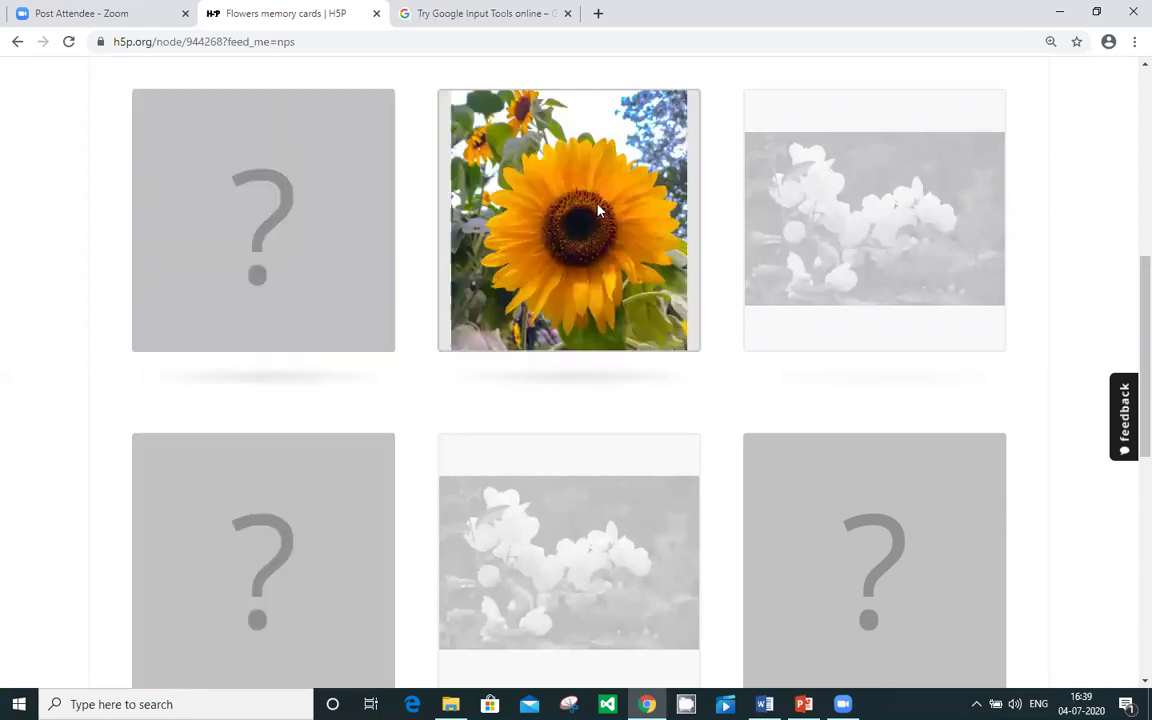
pyautogui.click(303, 556)
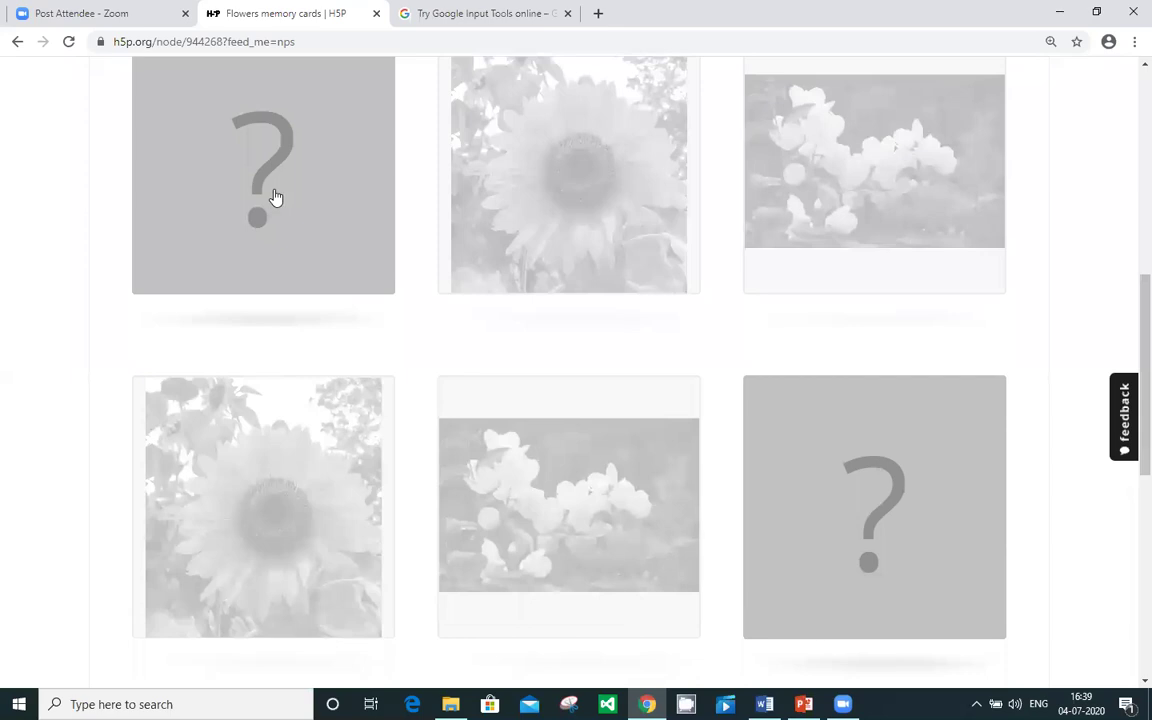
pyautogui.click(273, 187)
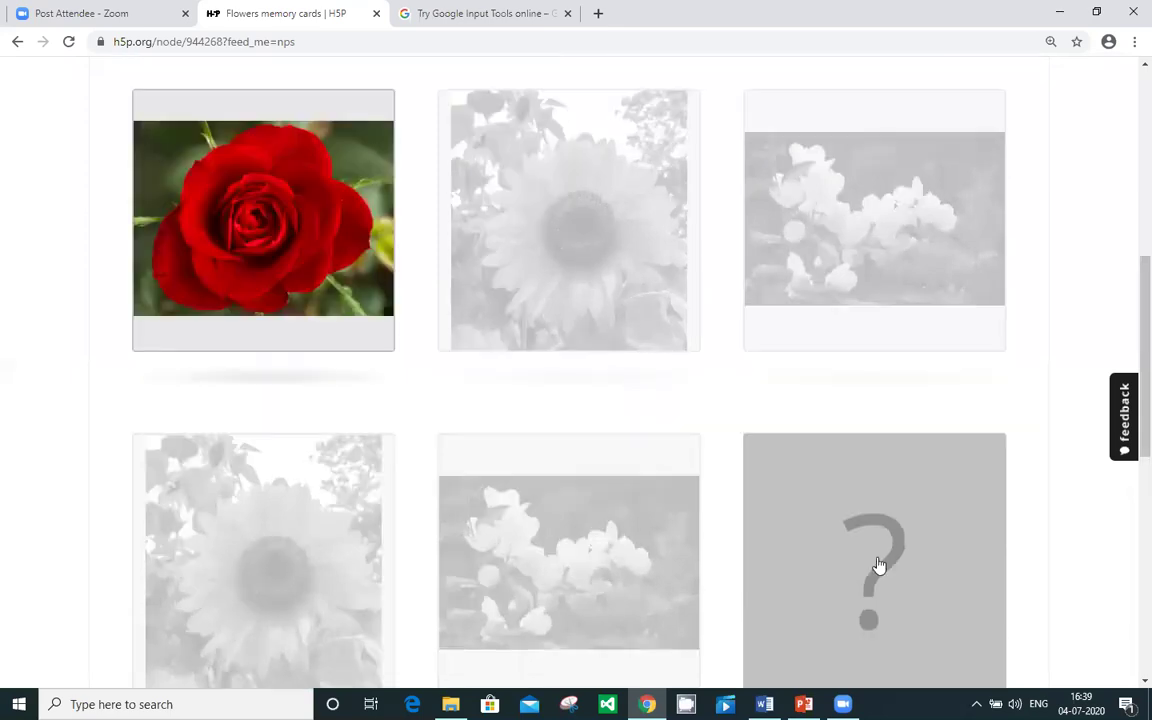
pyautogui.click(878, 566)
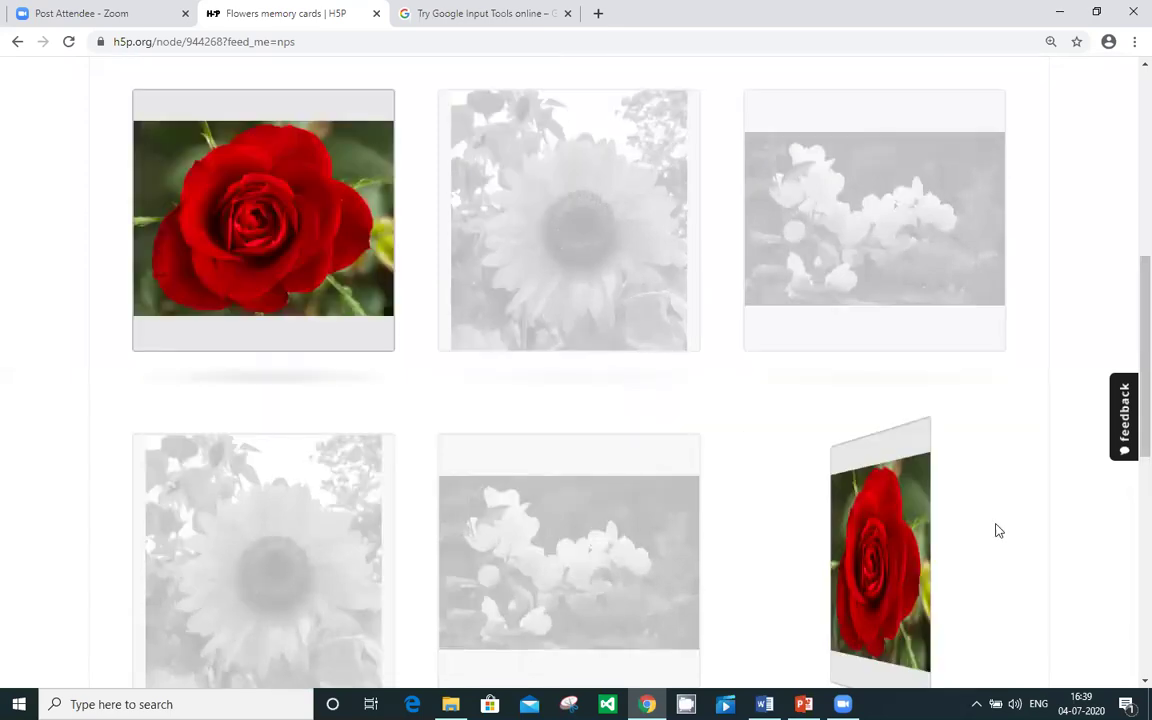
pyautogui.scroll(-4, 997, 530)
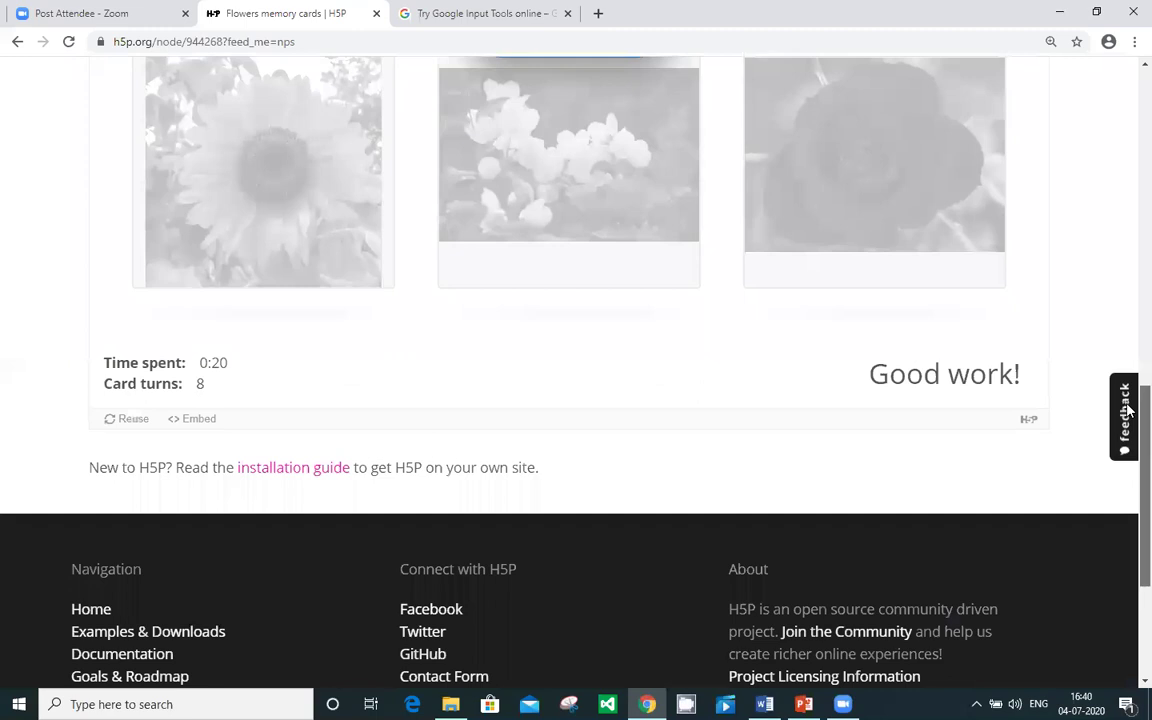
pyautogui.scroll(2, 1128, 330)
pyautogui.scroll(3, 1128, 313)
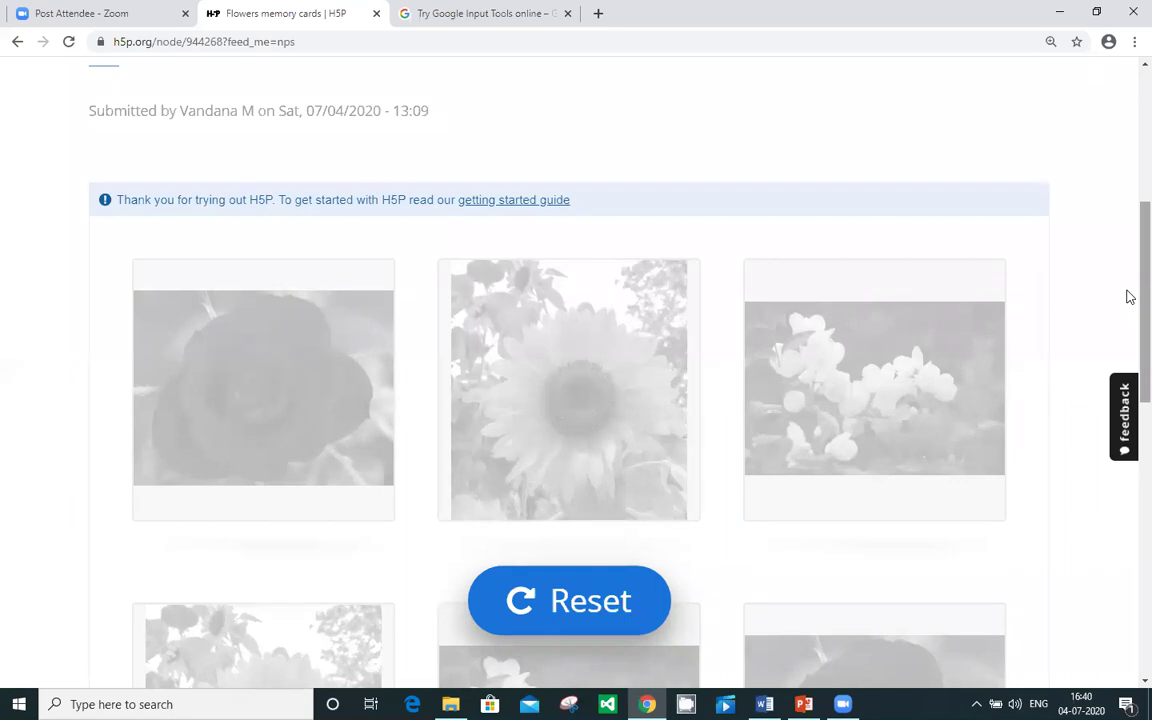
# Return to the top of the game page and go to My account
pyautogui.scroll(1, 1127, 280)
pyautogui.scroll(-1, 1128, 275)
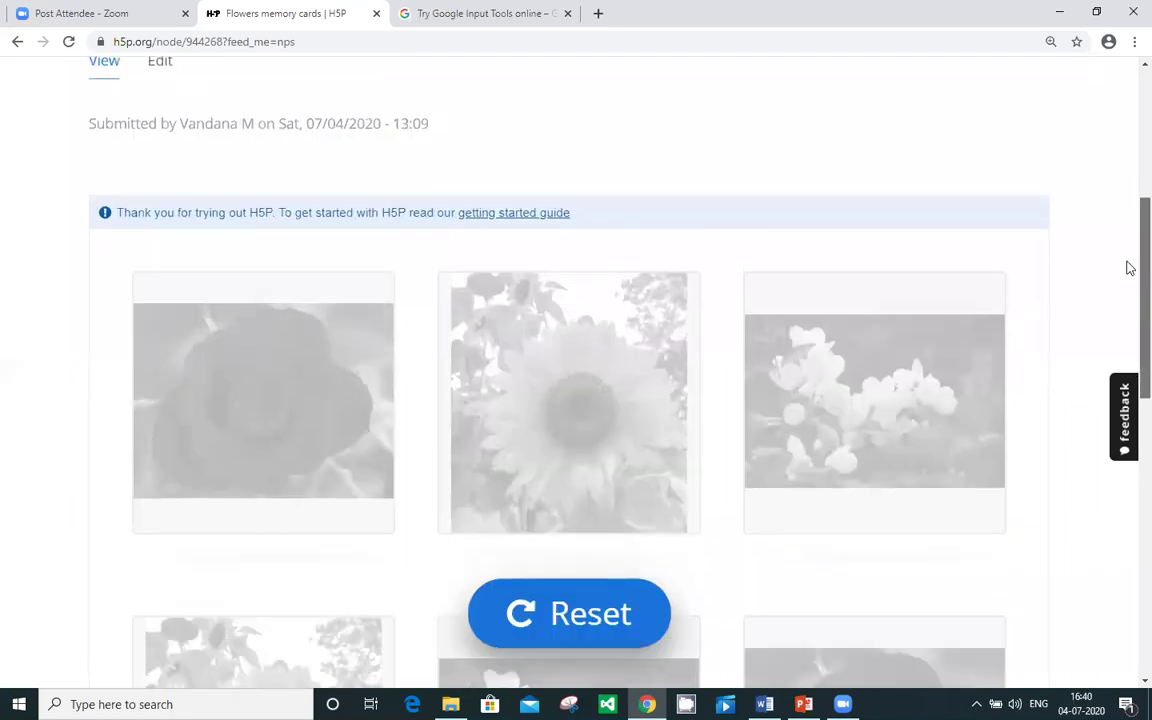
pyautogui.scroll(1, 1130, 268)
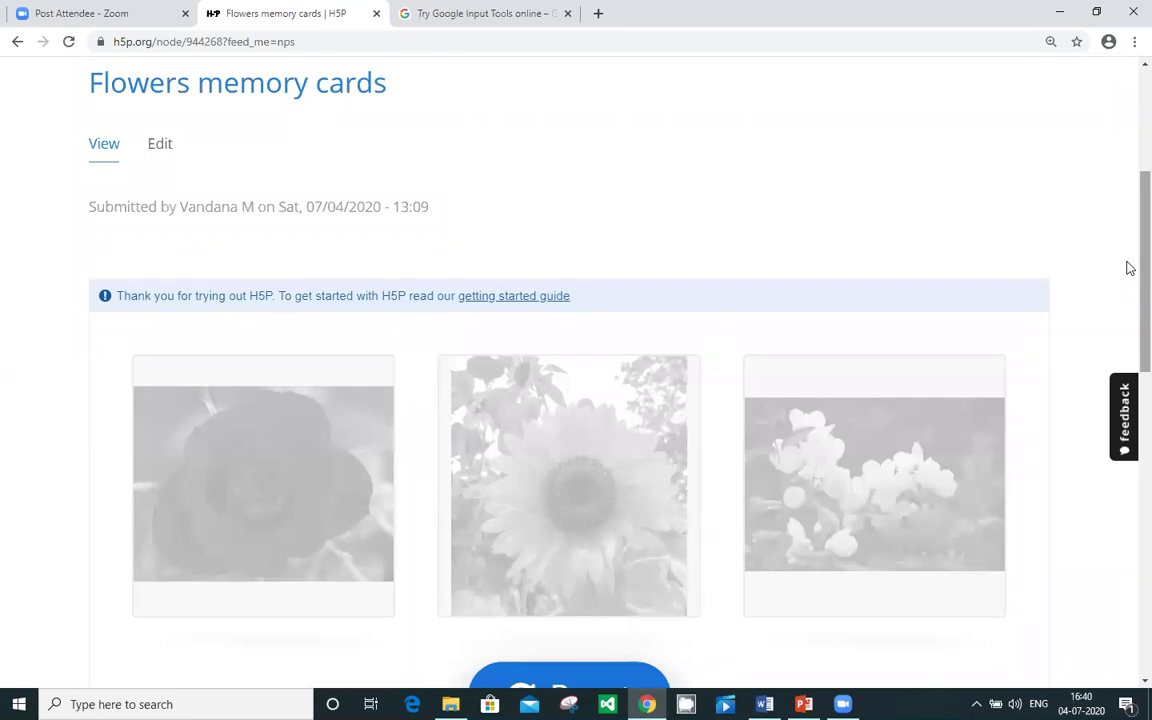
pyautogui.scroll(2, 1127, 217)
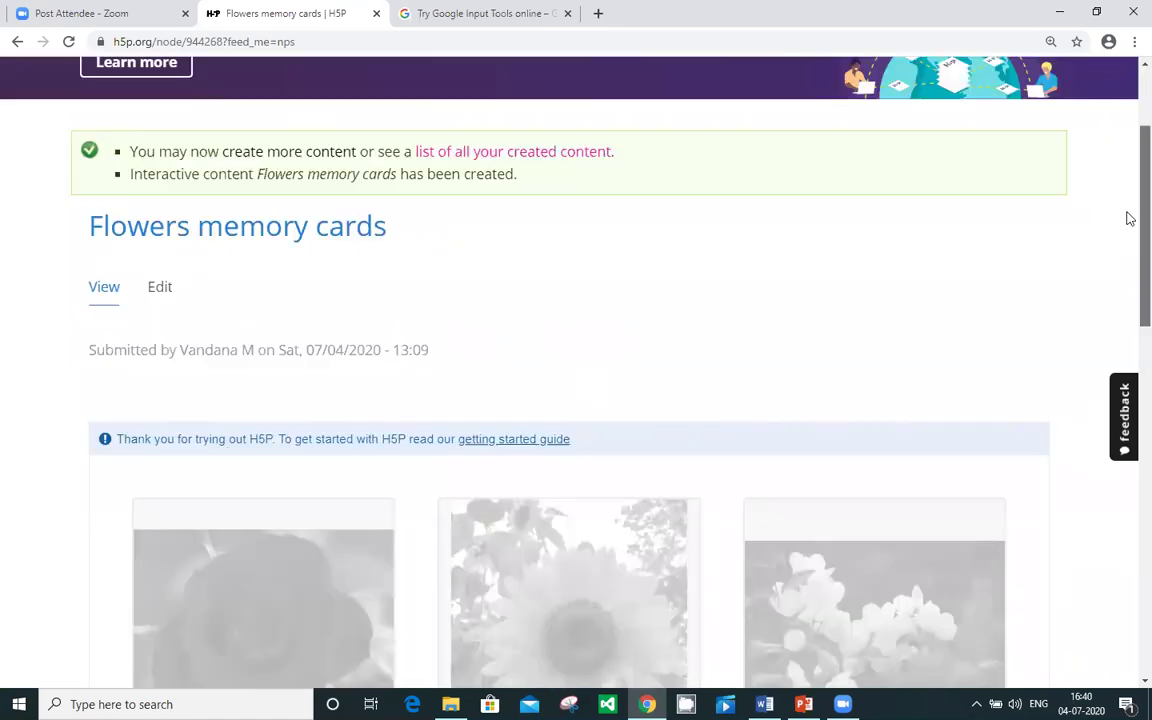
pyautogui.scroll(1, 1130, 197)
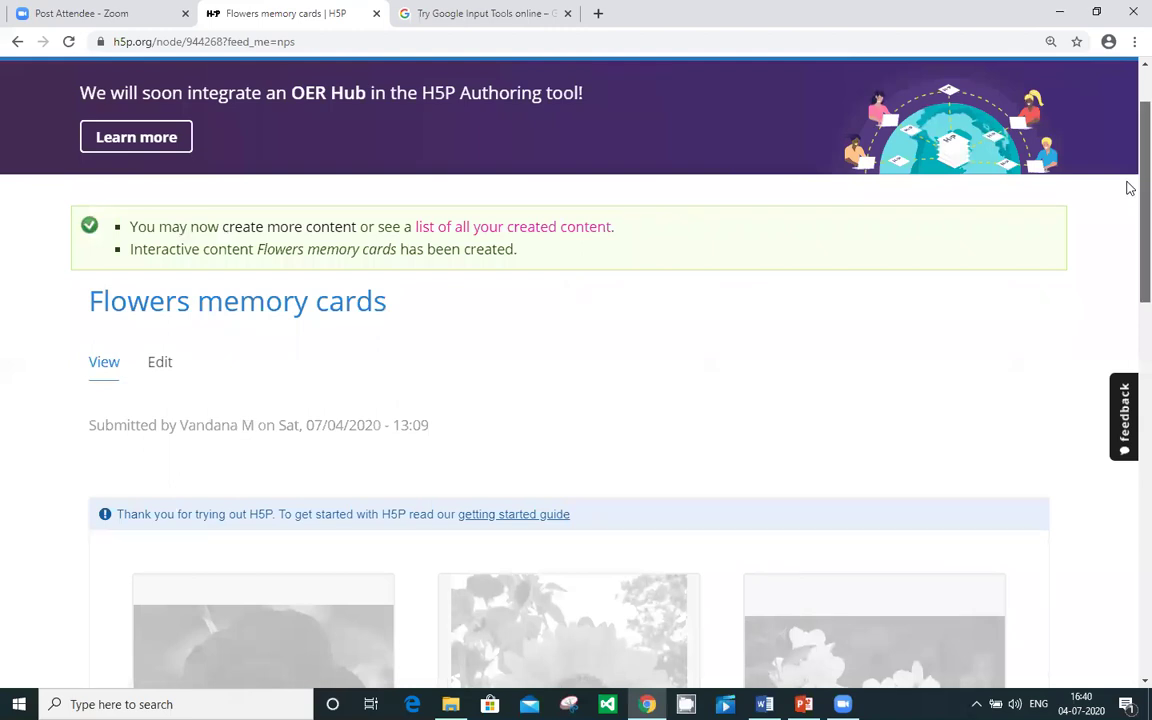
pyautogui.scroll(1, 1127, 185)
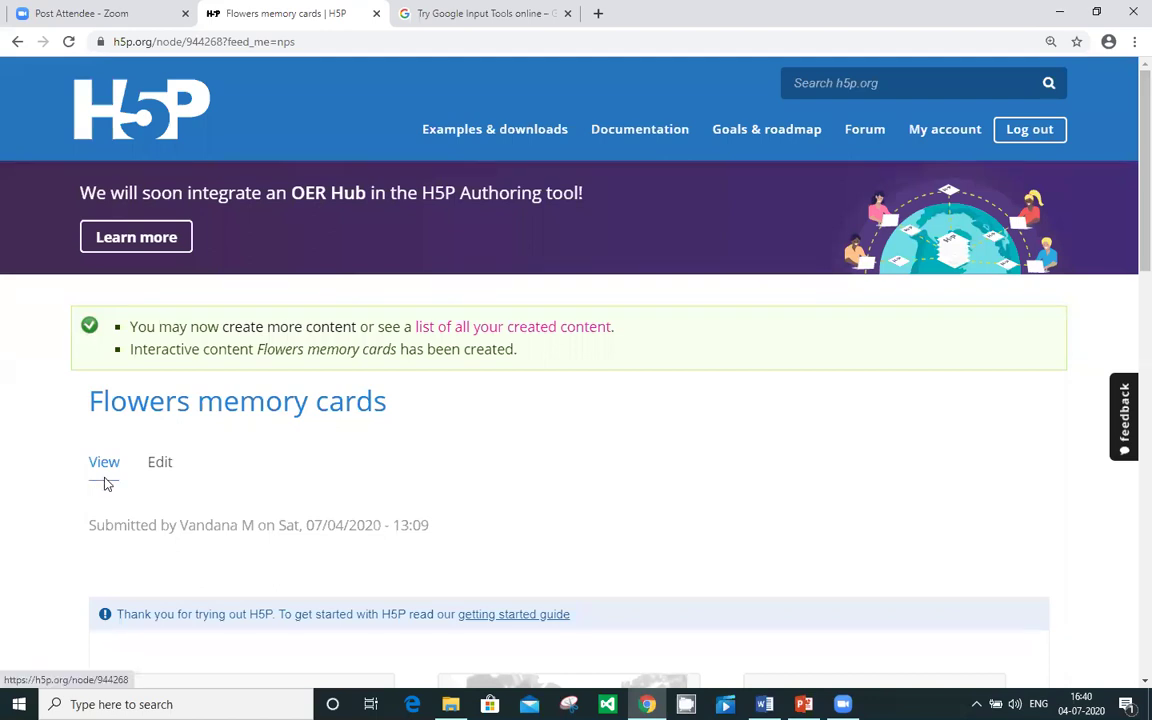
pyautogui.click(166, 481)
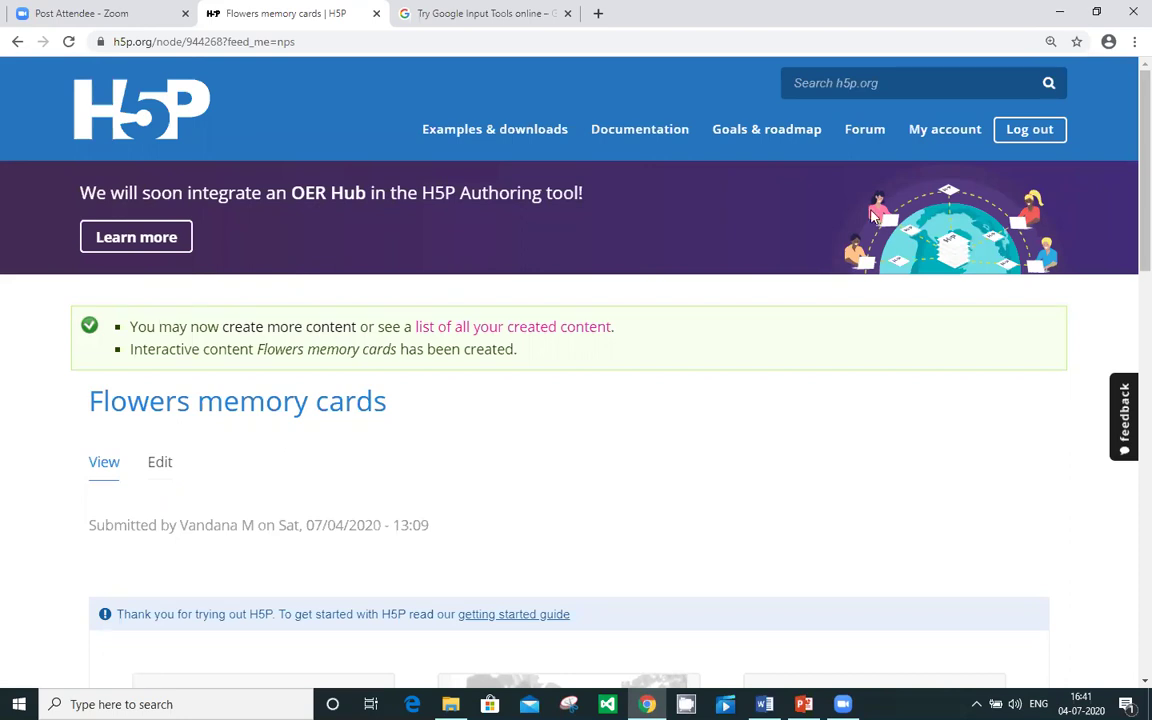
pyautogui.click(942, 136)
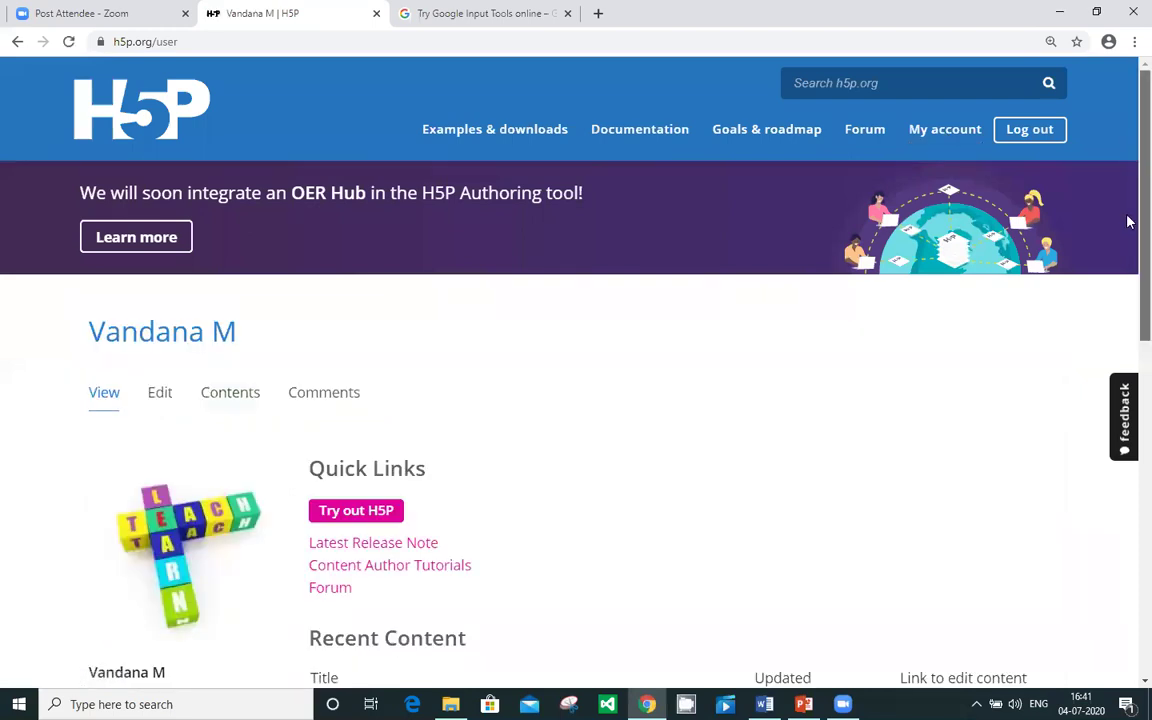
# Open Flowers memory cards for editing from the Recent Content list
pyautogui.scroll(-3, 1128, 221)
pyautogui.scroll(-2, 1129, 223)
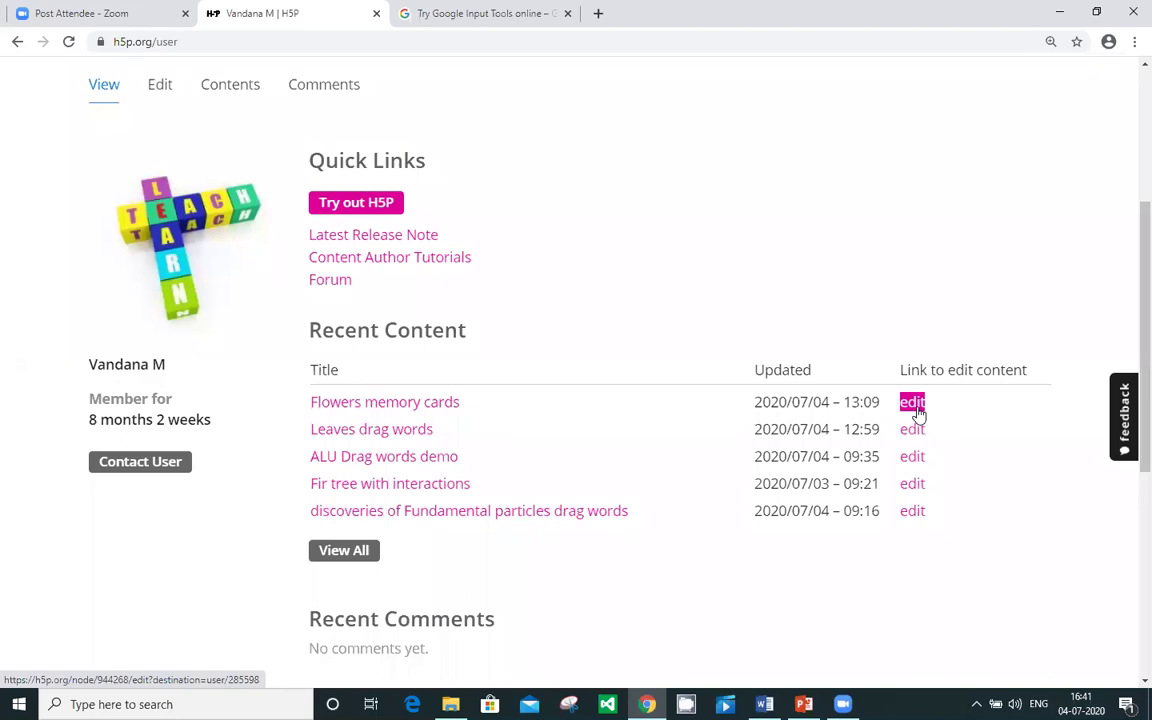
pyautogui.click(912, 403)
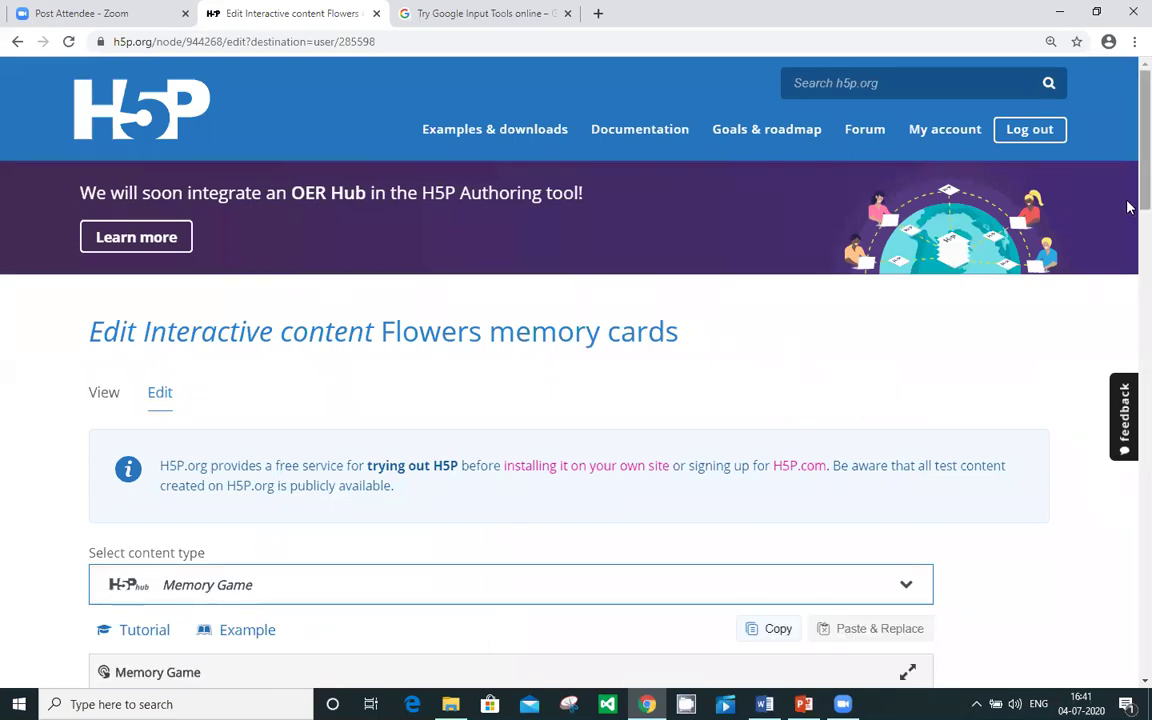
# Scroll through the edit form reviewing the three flower cards, then the settings sections
pyautogui.scroll(-2, 1128, 207)
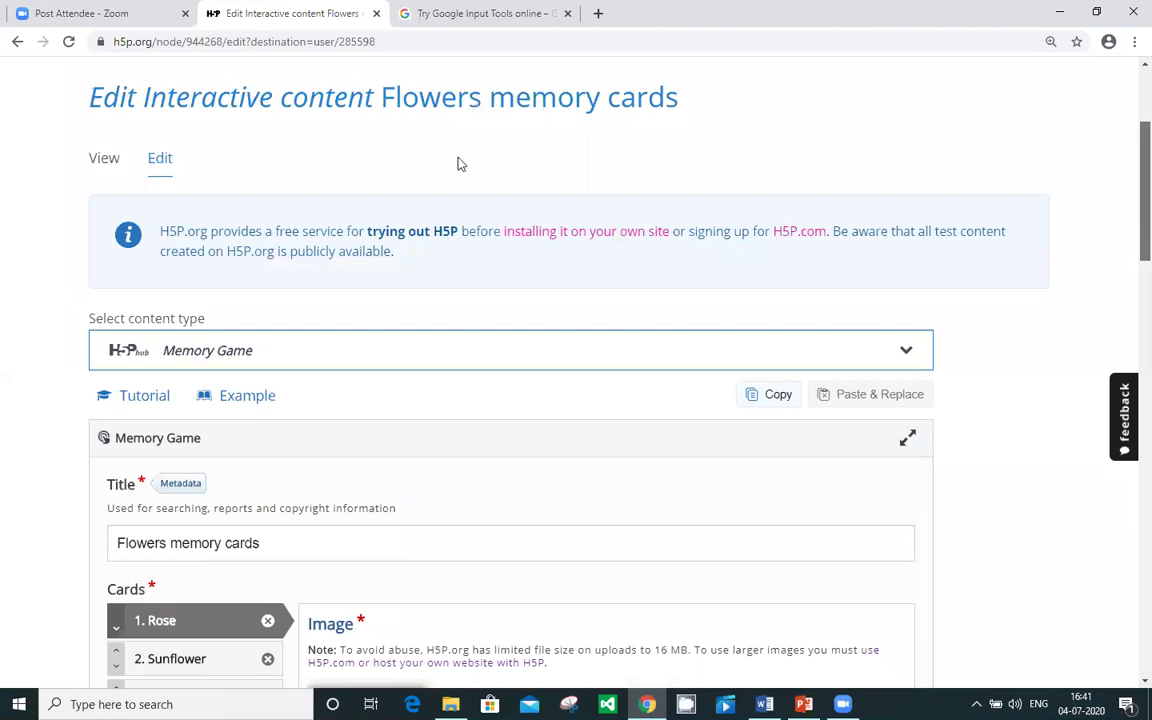
pyautogui.scroll(1, 458, 163)
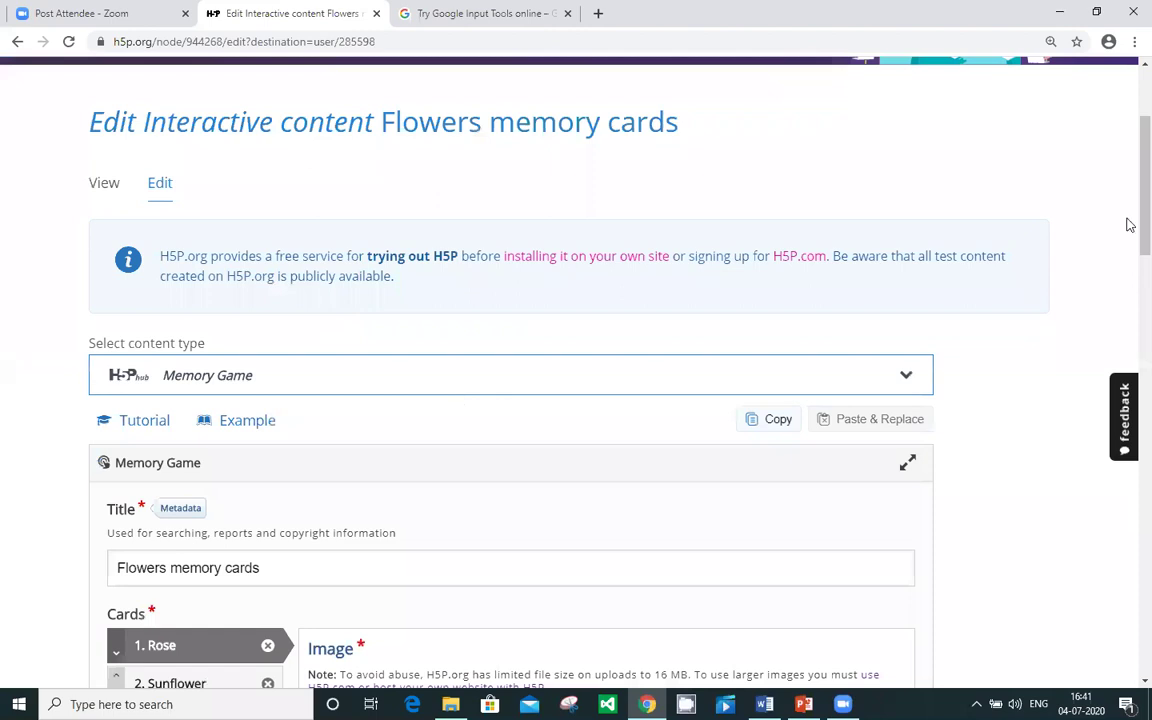
pyautogui.scroll(-1, 1126, 226)
pyautogui.scroll(-2, 900, 250)
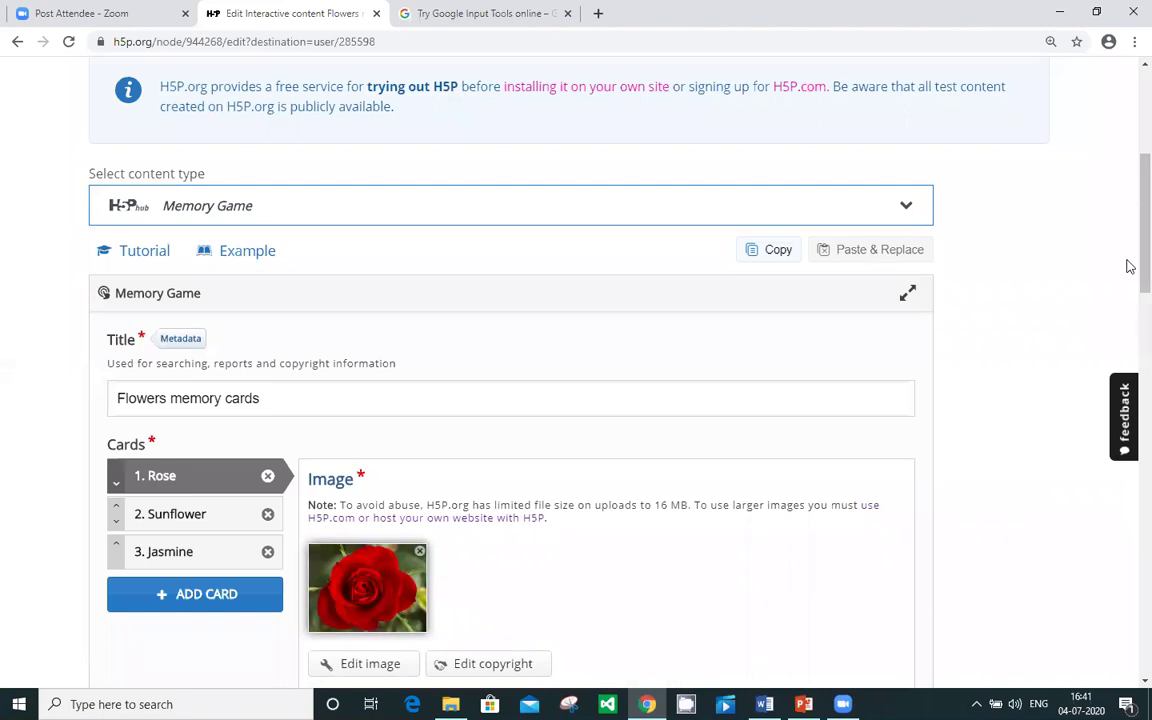
pyautogui.scroll(-3, 1018, 238)
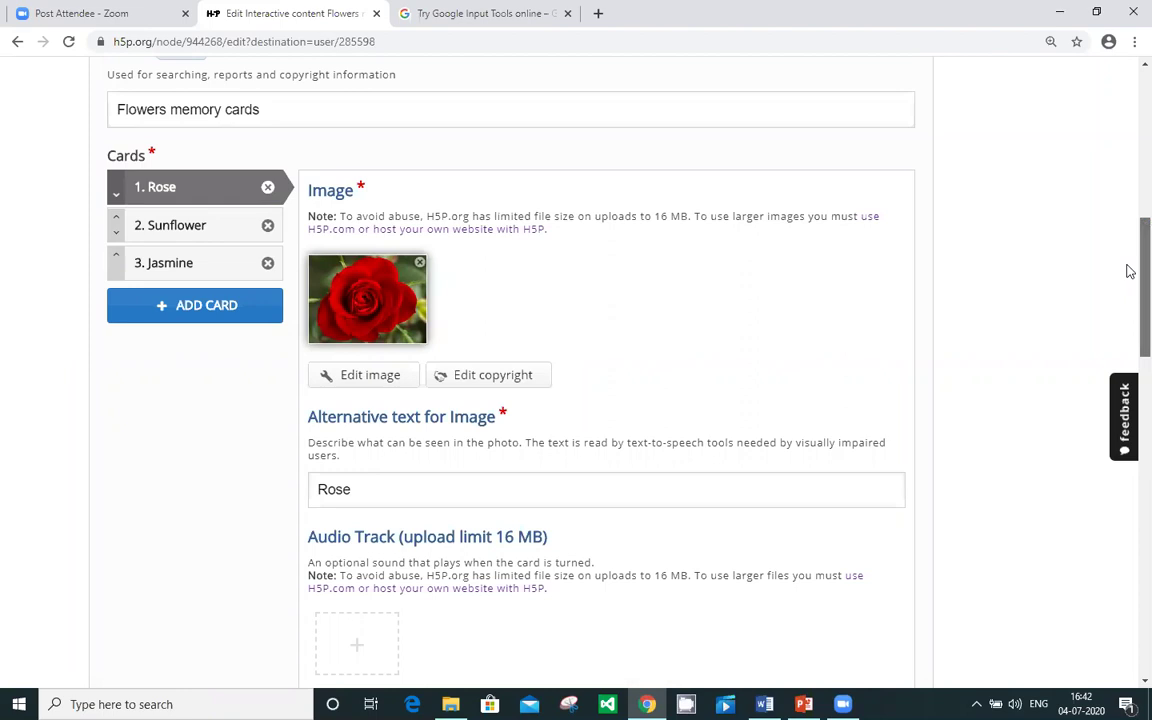
pyautogui.scroll(1, 1130, 270)
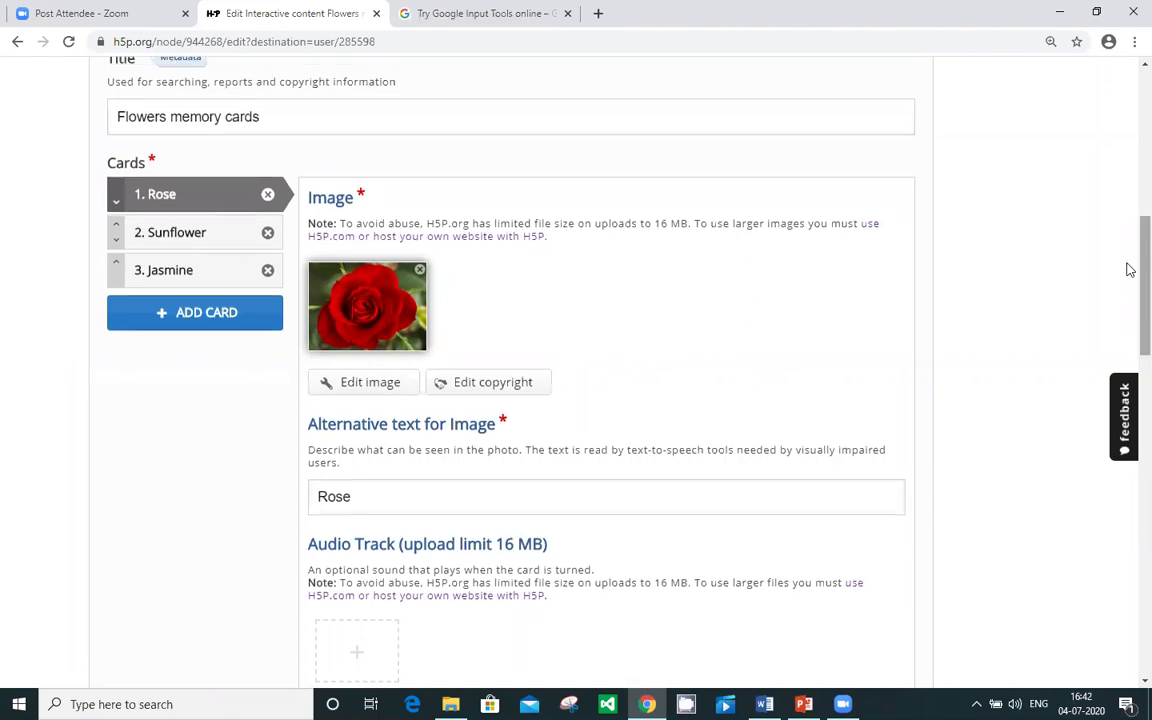
pyautogui.scroll(1, 760, 285)
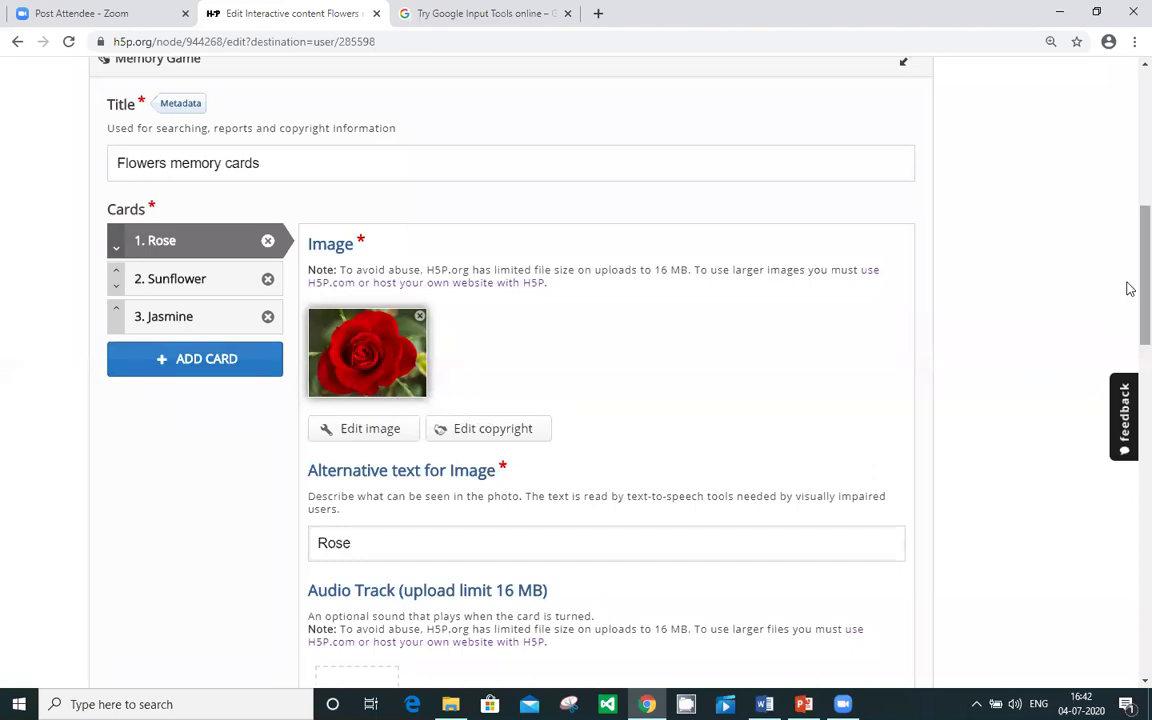
pyautogui.scroll(1, 1126, 321)
pyautogui.scroll(-4, 1128, 375)
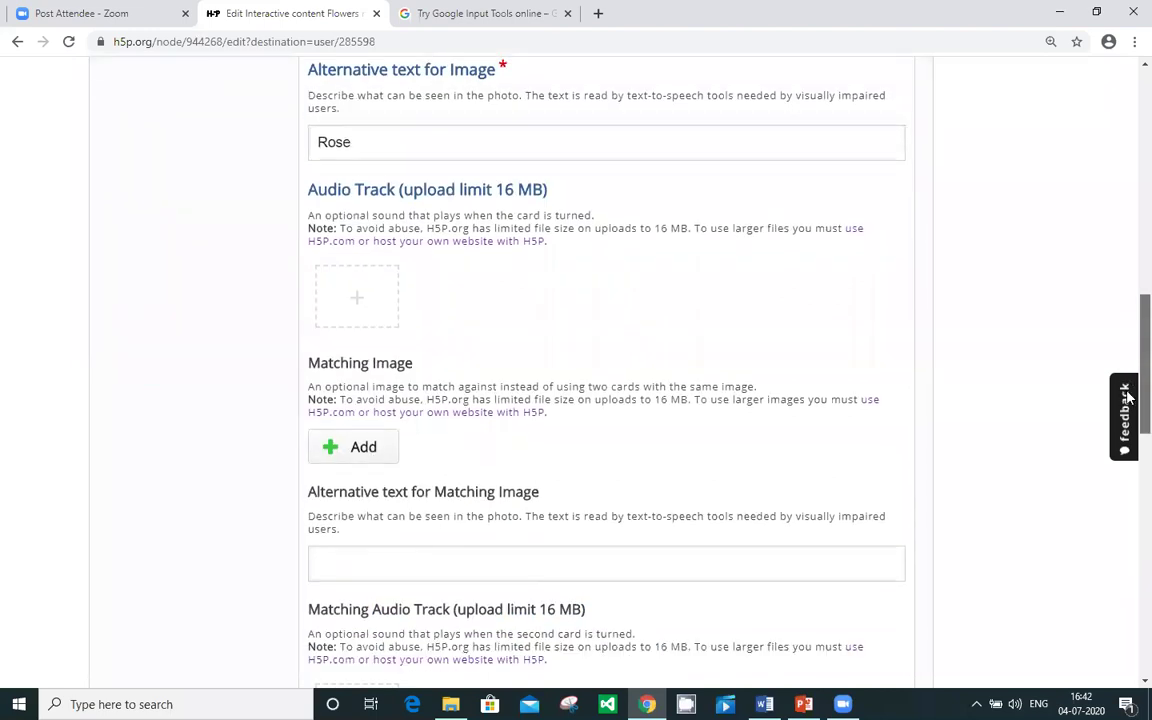
pyautogui.scroll(-1, 1130, 360)
pyautogui.scroll(4, 1128, 320)
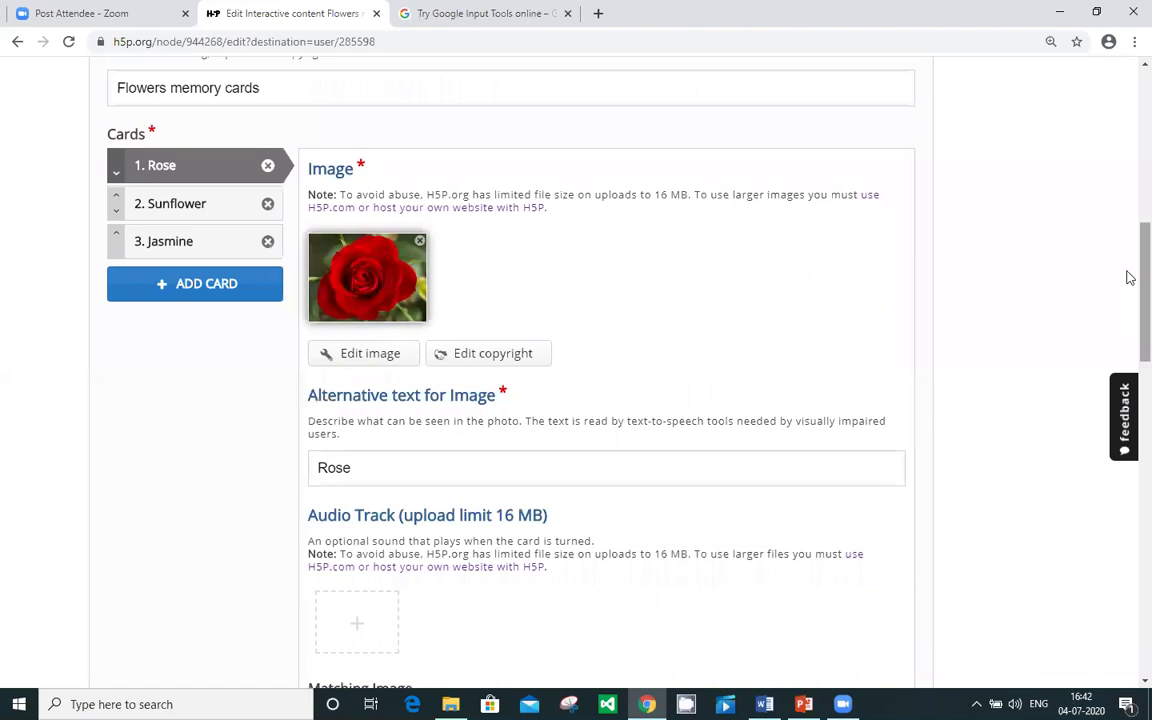
pyautogui.scroll(2, 1128, 280)
pyautogui.scroll(-3, 1129, 262)
pyautogui.scroll(3, 1100, 275)
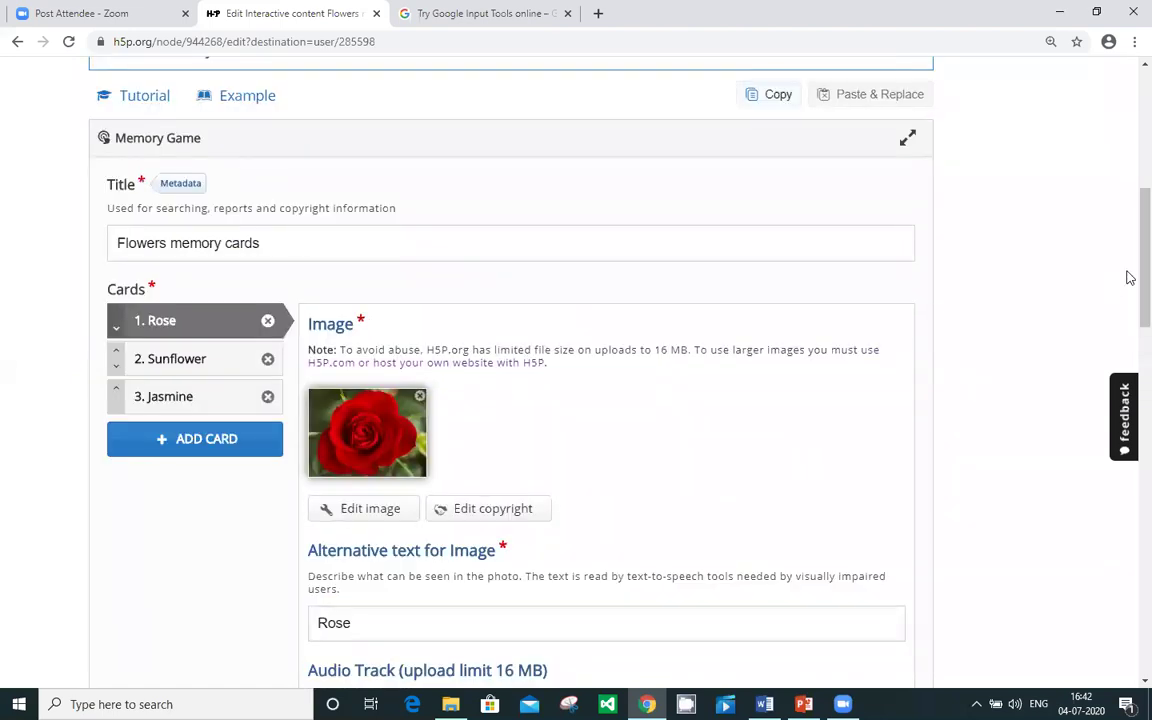
pyautogui.scroll(-5, 1127, 392)
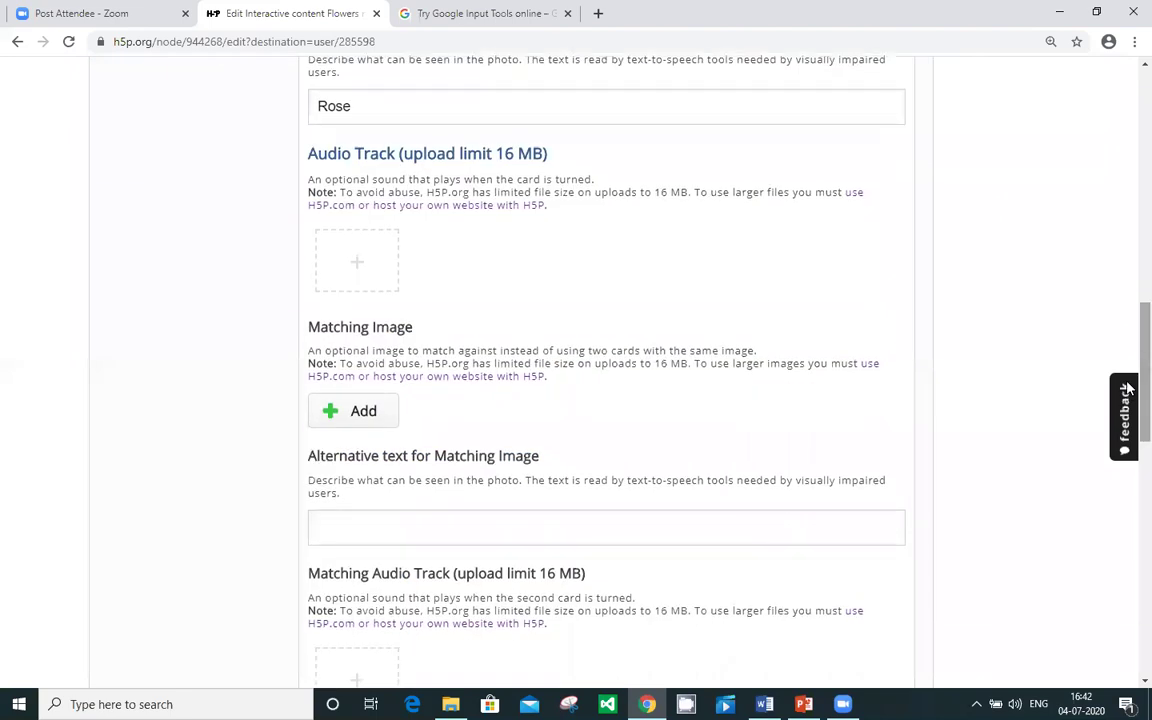
pyautogui.scroll(-2, 1127, 420)
pyautogui.scroll(-1, 1127, 435)
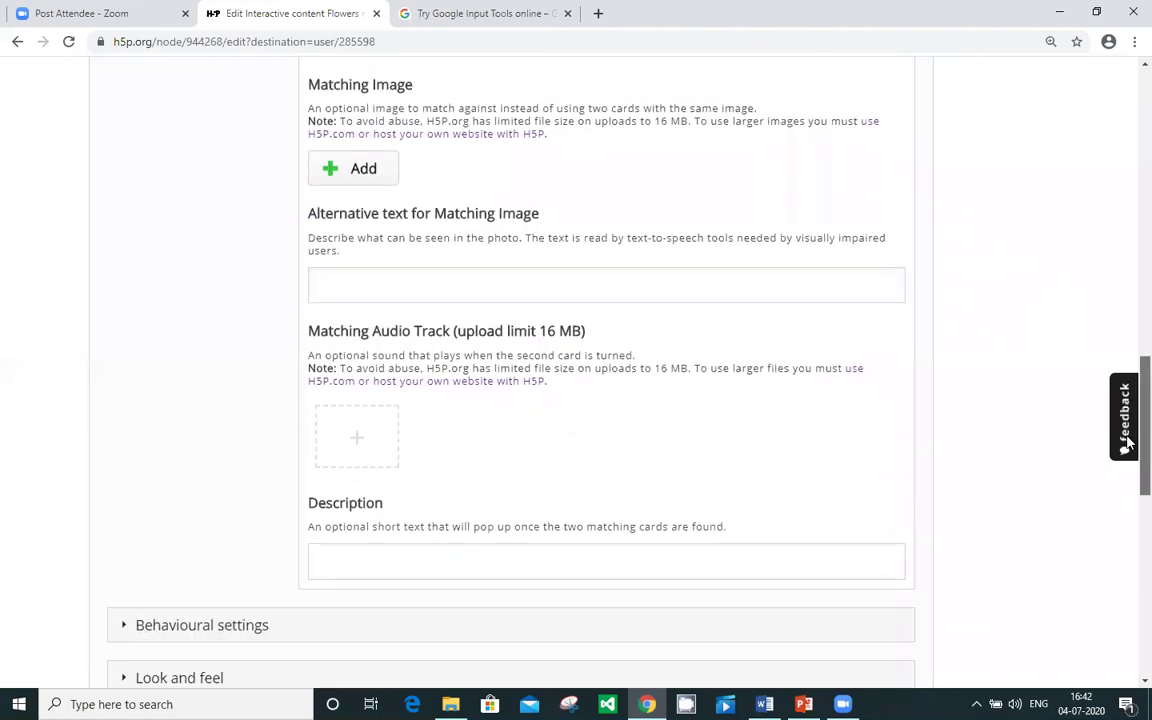
pyautogui.scroll(1, 1127, 440)
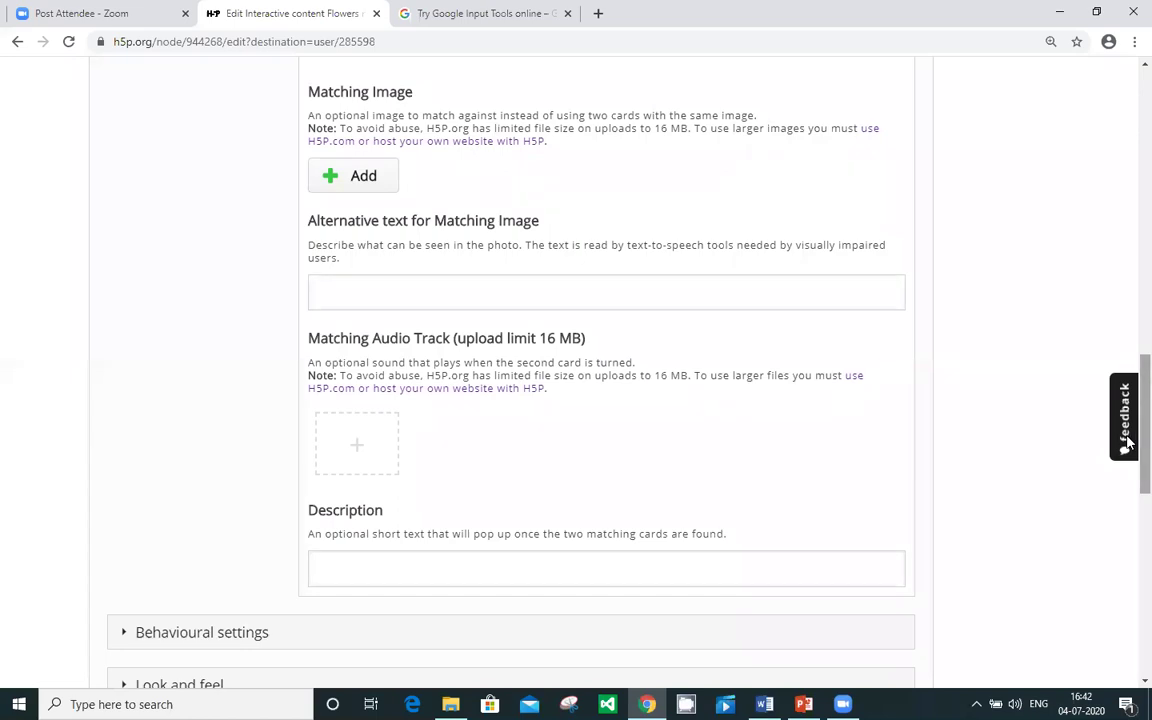
pyautogui.scroll(-2, 1127, 452)
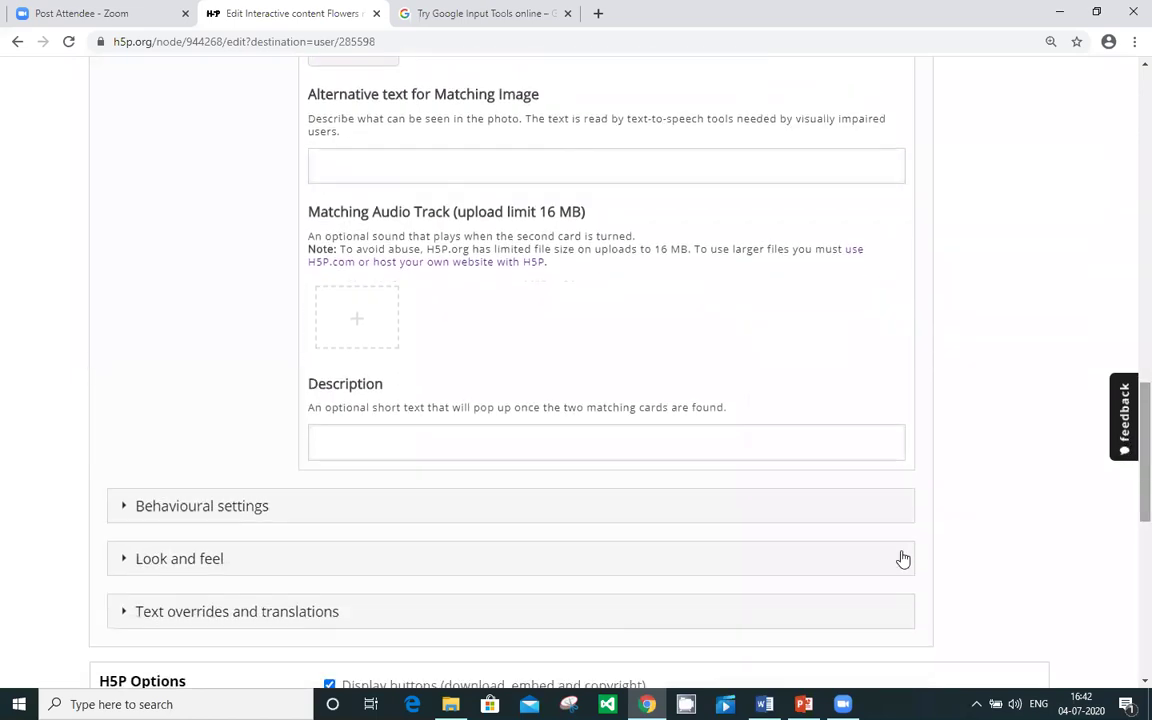
# Under Look and feel, set flower_backpage.jpg as the Card Back image
pyautogui.click(153, 570)
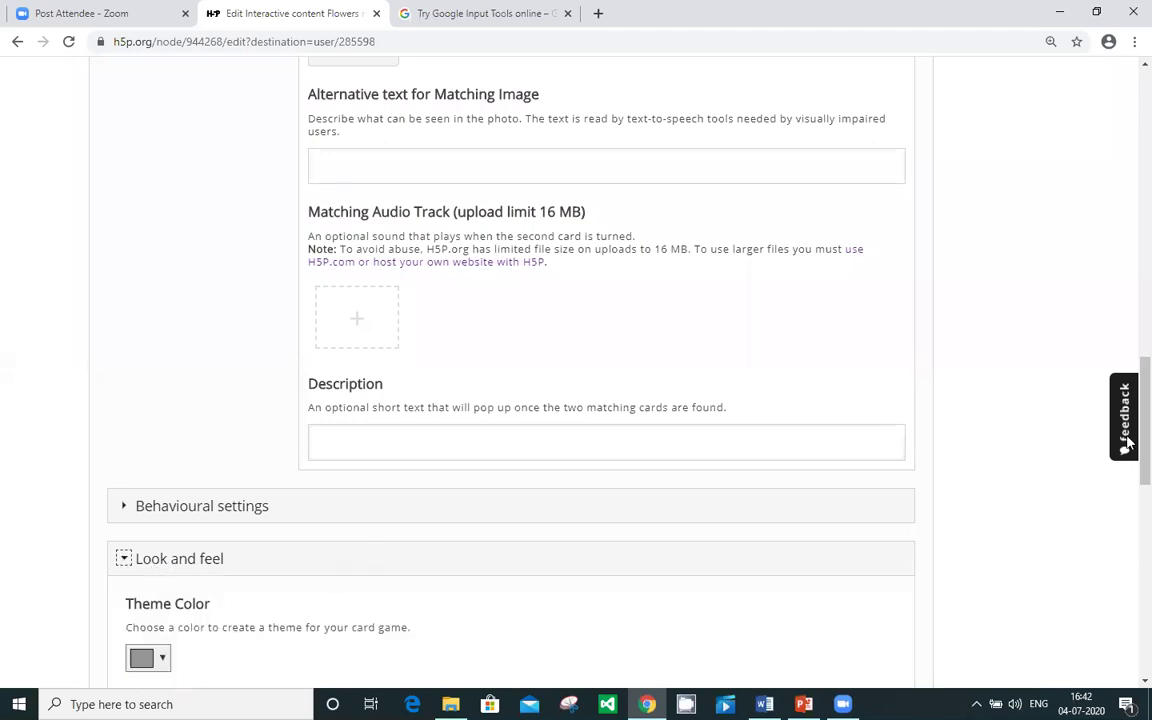
pyautogui.scroll(-5, 1126, 530)
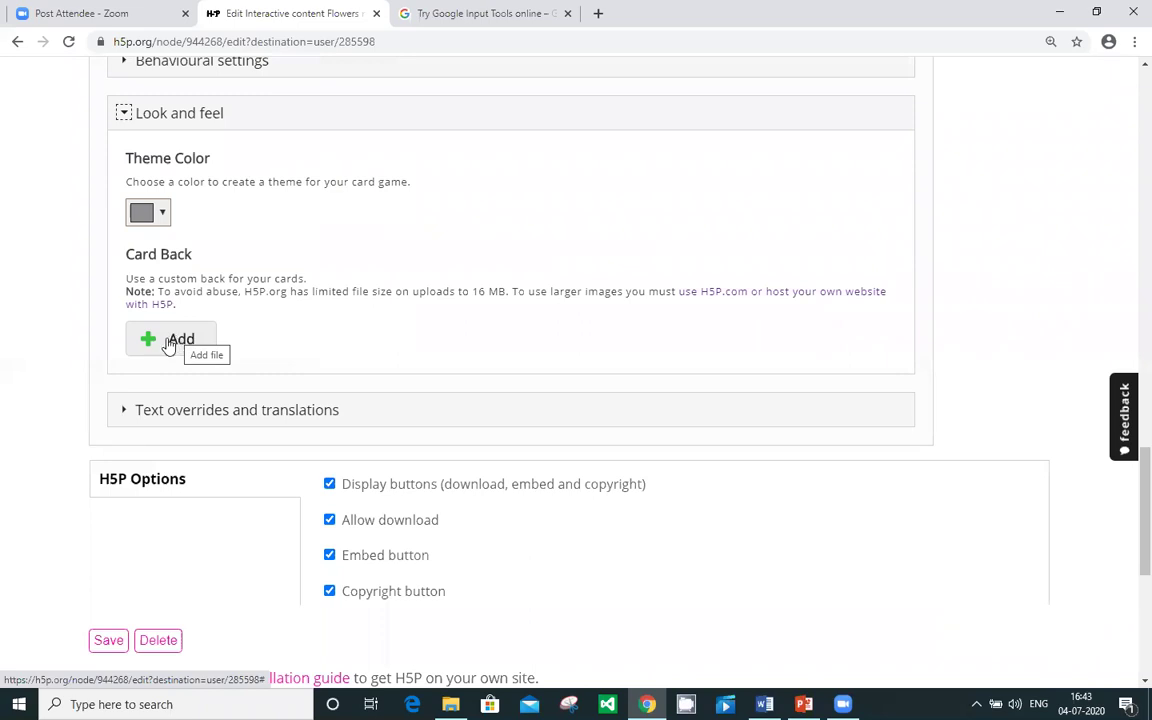
pyautogui.click(164, 341)
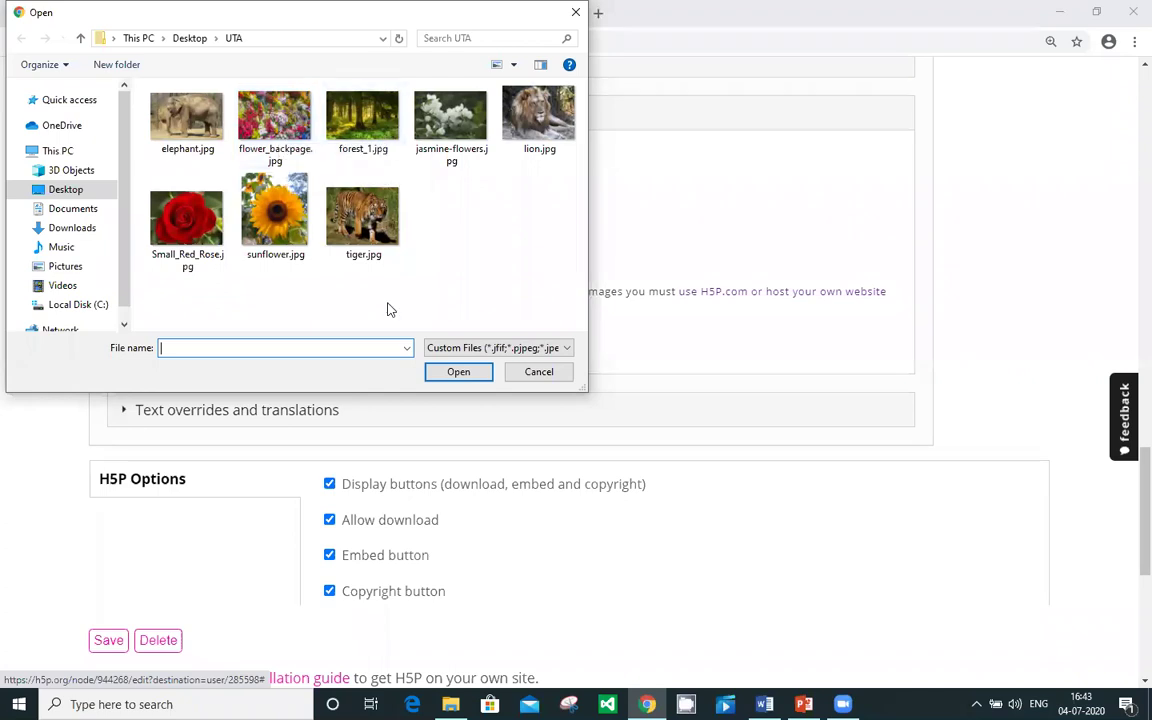
pyautogui.click(295, 118)
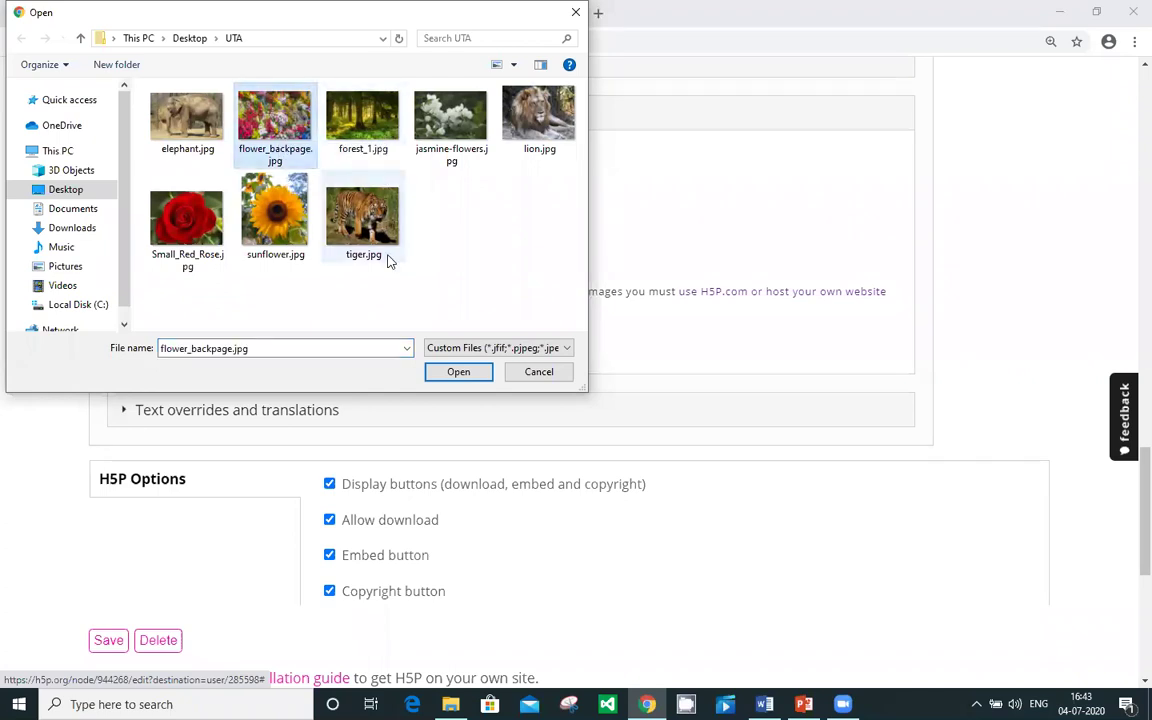
pyautogui.click(456, 372)
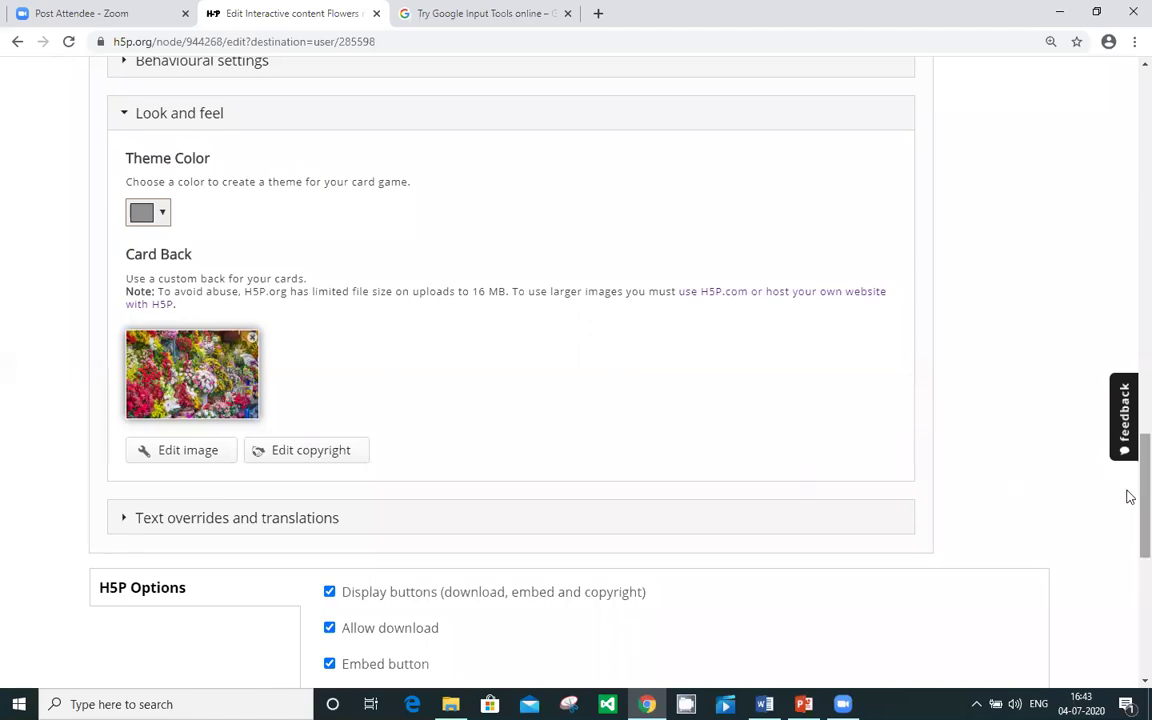
pyautogui.scroll(1, 1130, 490)
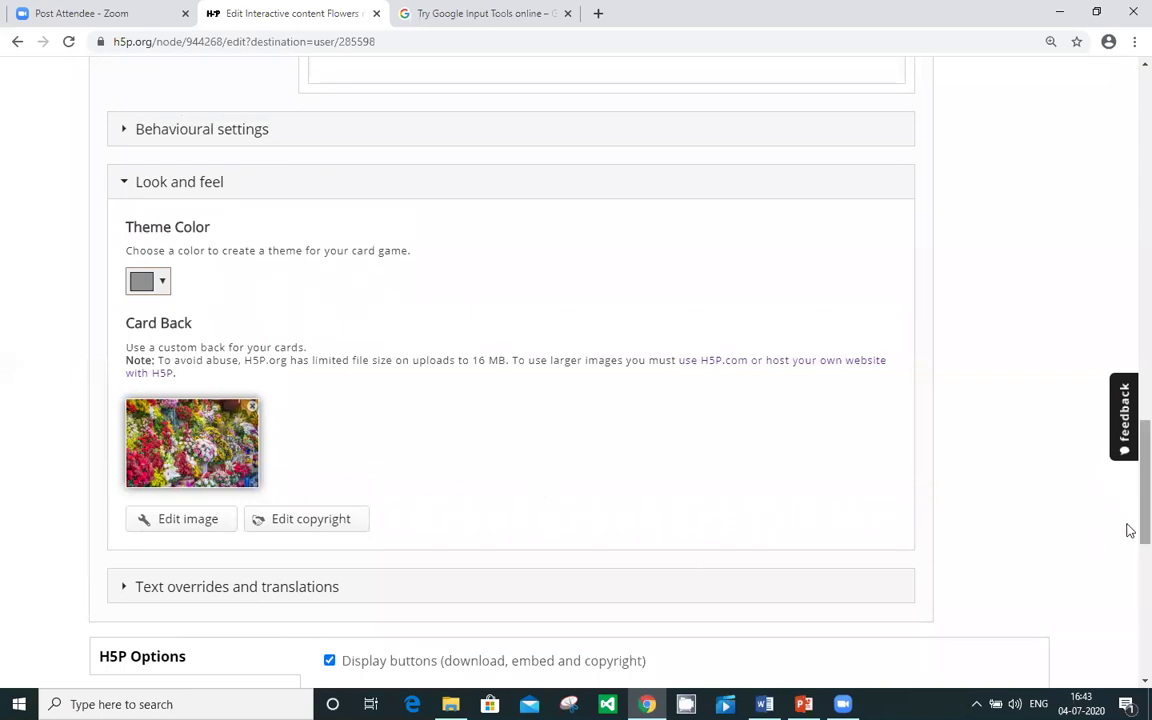
pyautogui.moveTo(1130, 530); pyautogui.dragTo(1130, 277)
pyautogui.scroll(1, 1129, 277)
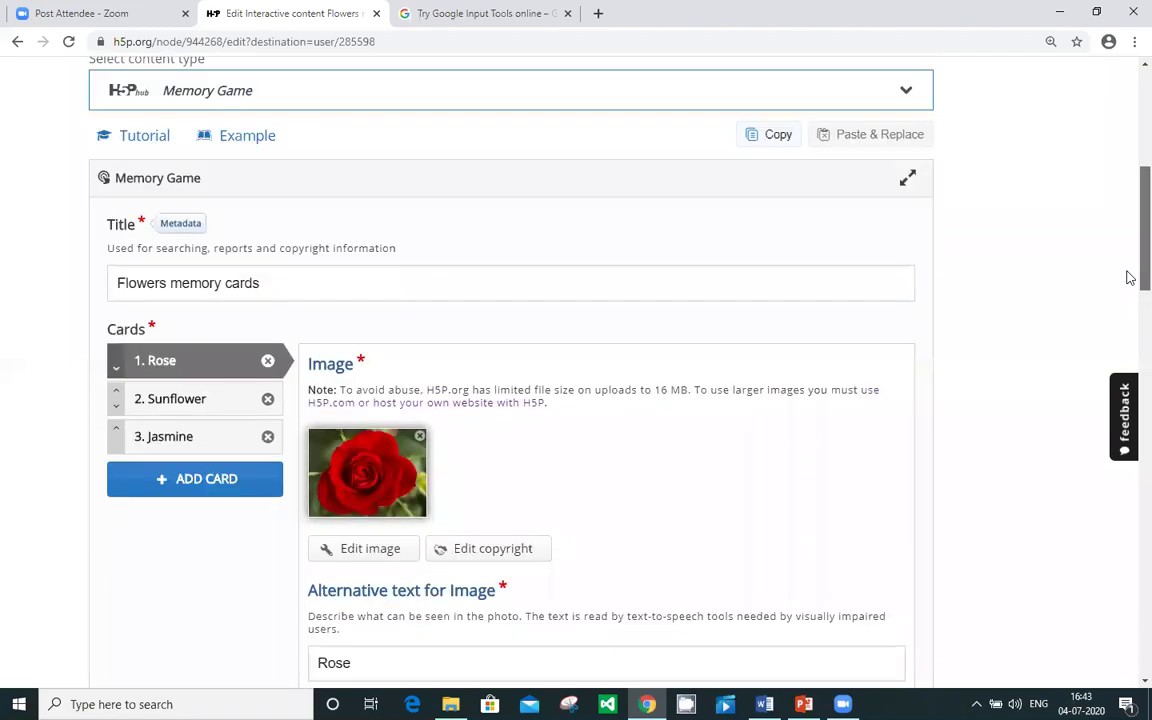
pyautogui.scroll(2, 1130, 270)
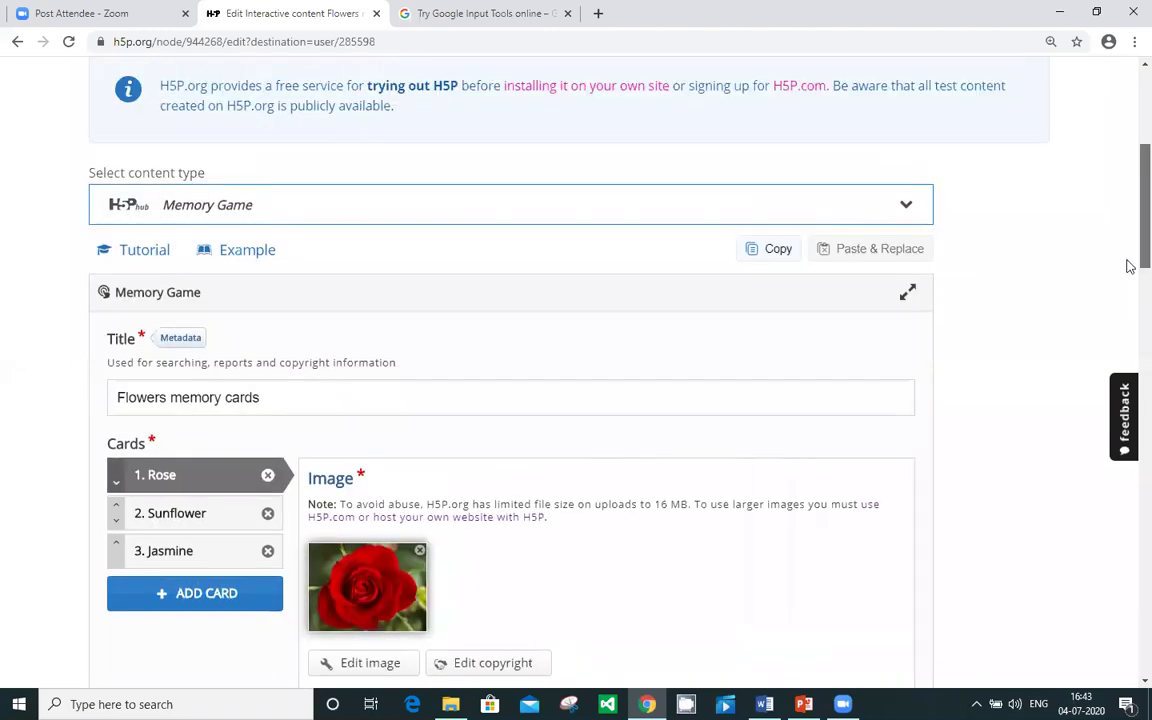
pyautogui.scroll(-2, 1130, 270)
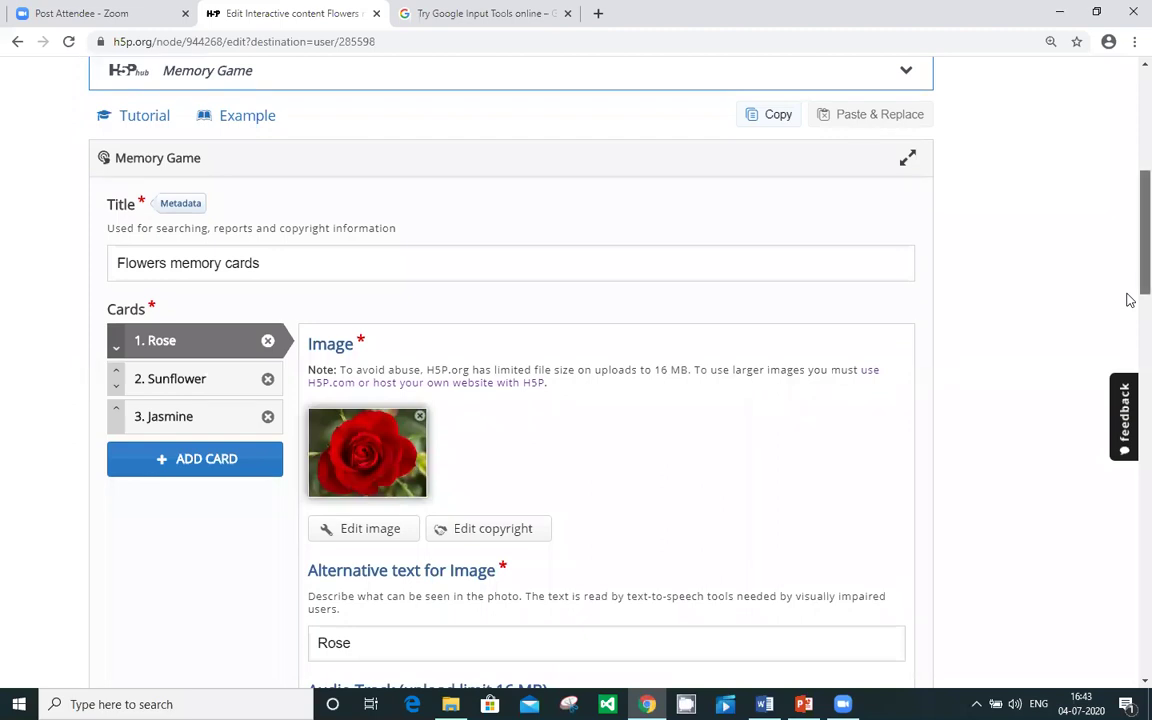
pyautogui.scroll(-1, 1130, 298)
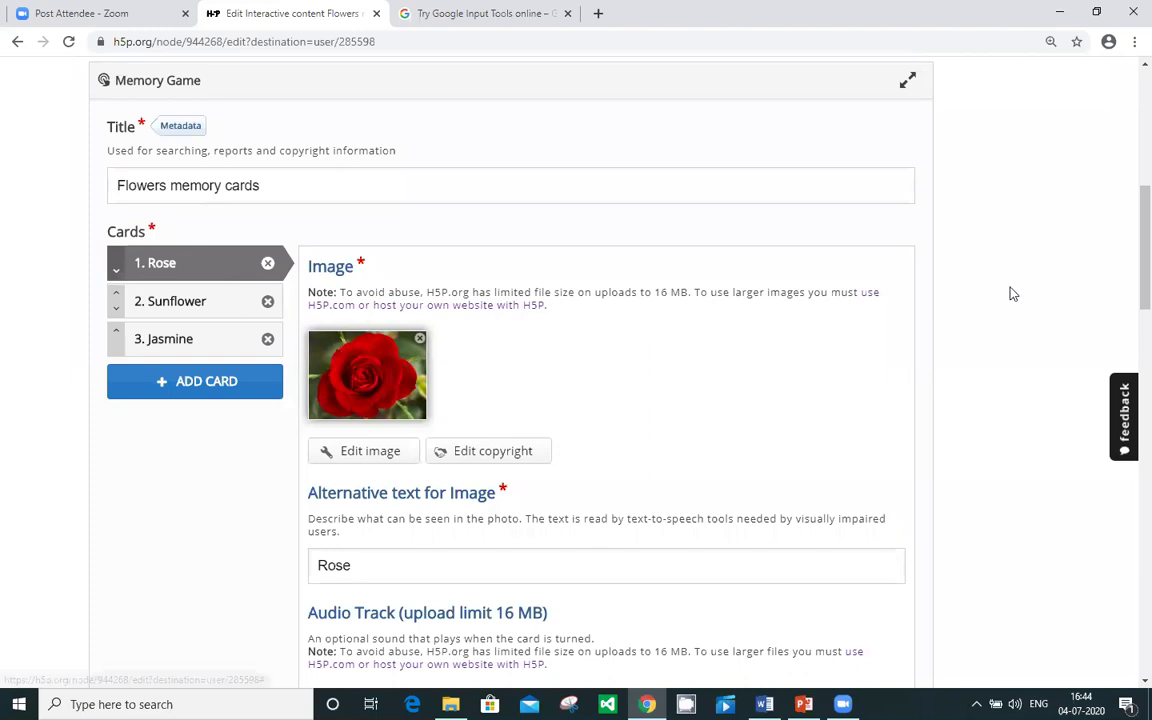
pyautogui.scroll(-4, 1130, 330)
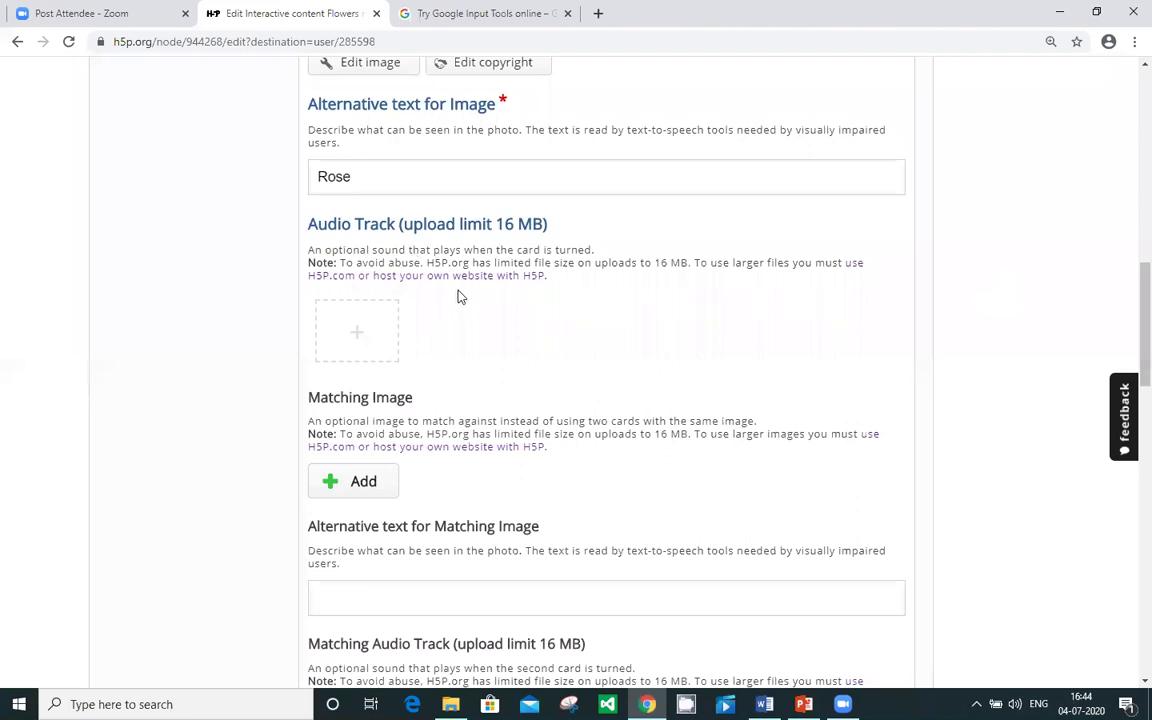
# Open the built-in Audio Recorder on card 1 (Rose)'s Audio Track field, timer at 00:00
pyautogui.click(357, 340)
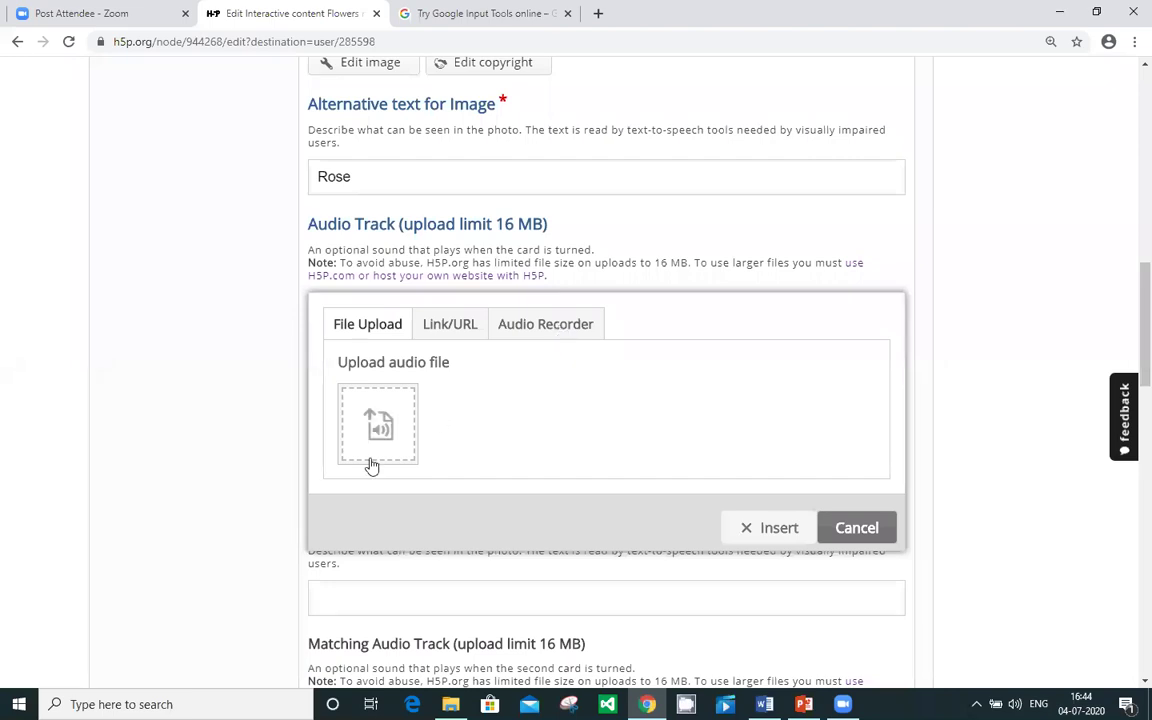
pyautogui.click(560, 326)
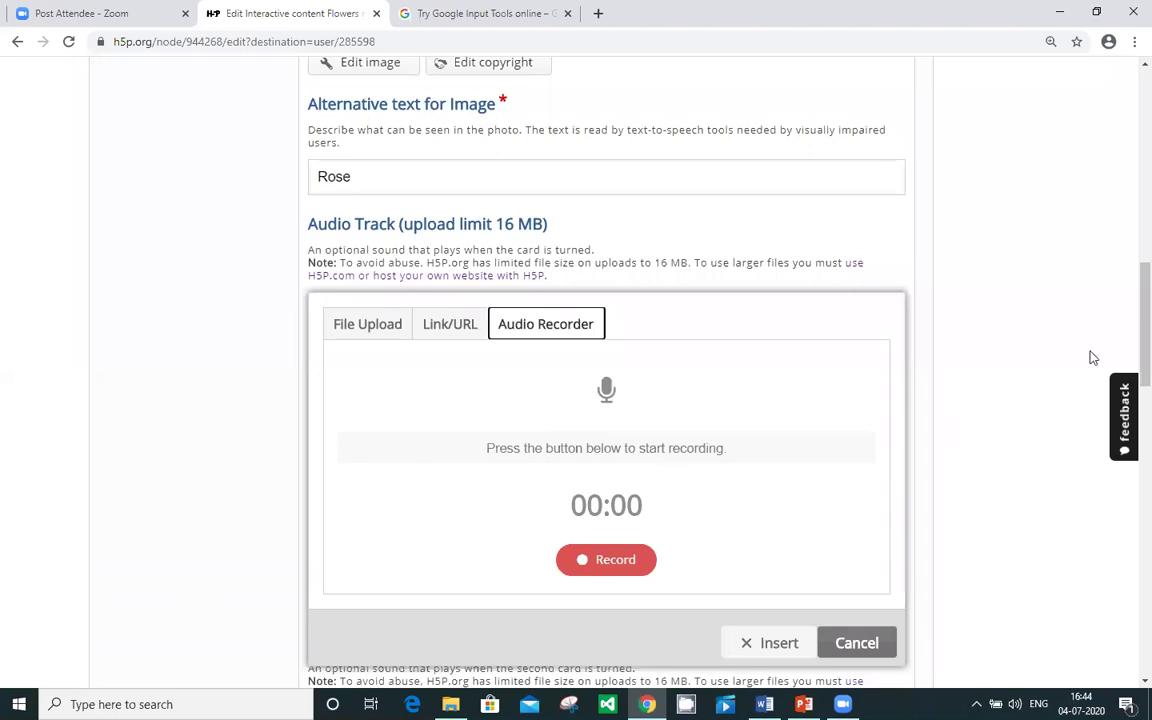
pyautogui.scroll(3, 1128, 308)
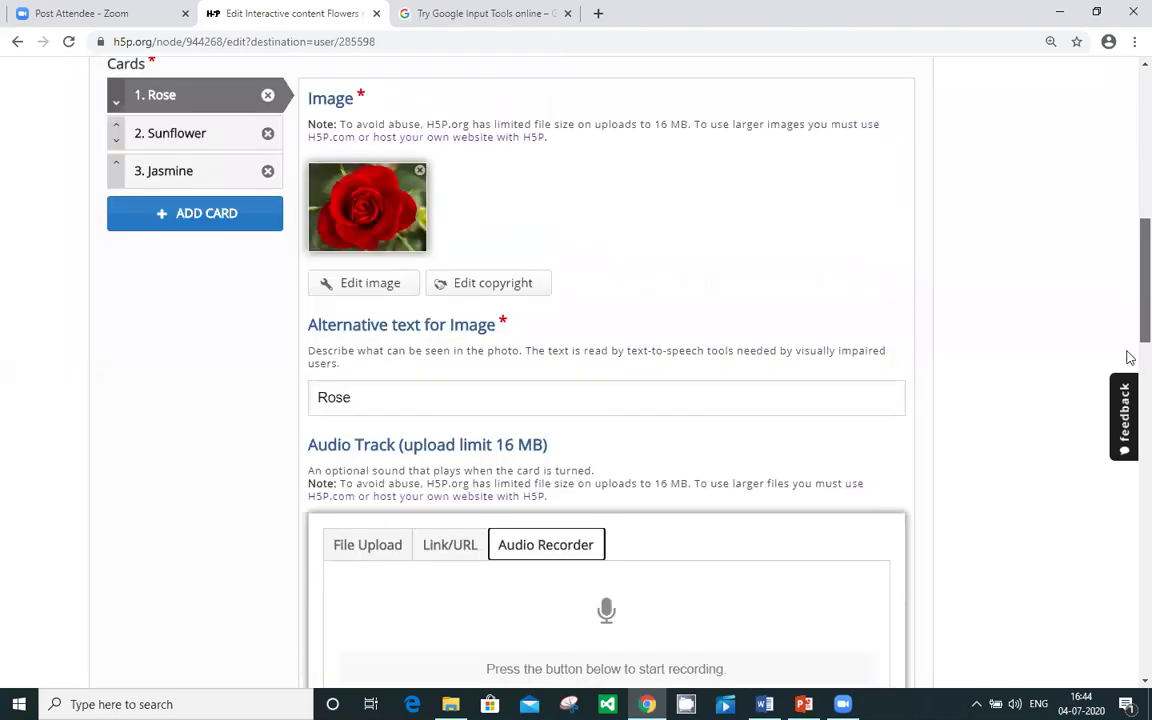
pyautogui.scroll(-3, 1018, 320)
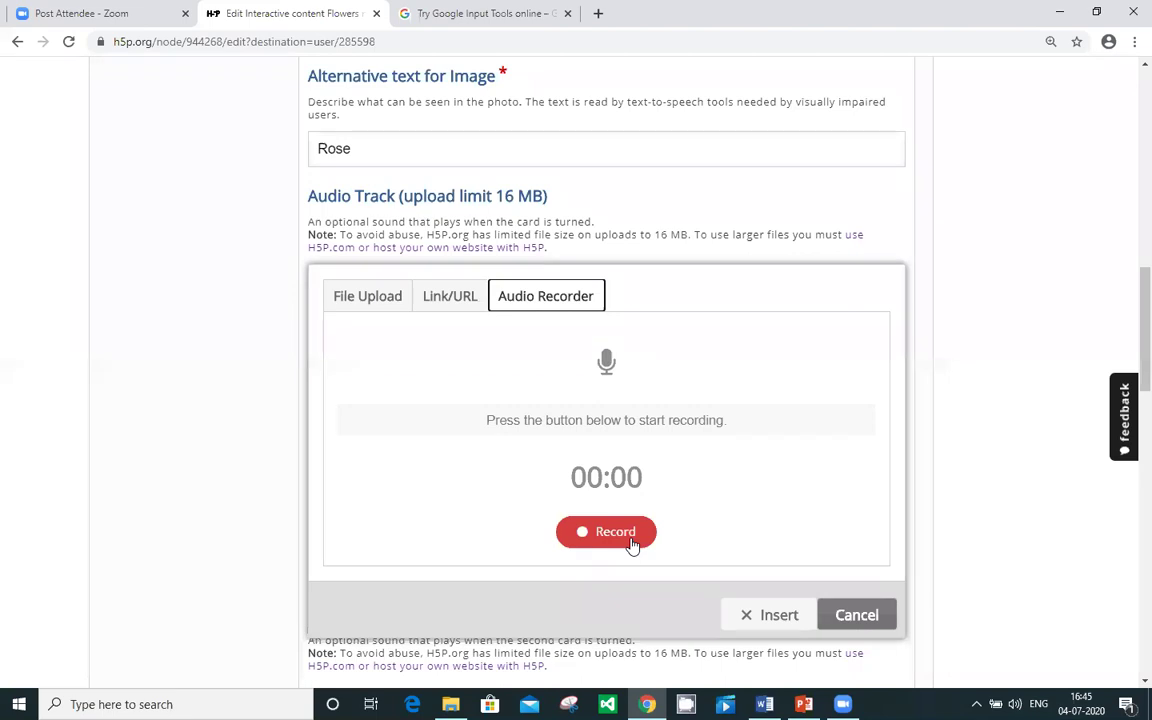
# Make and play back a 0:00 test recording for the Rose card, then reset it
pyautogui.click(632, 542)
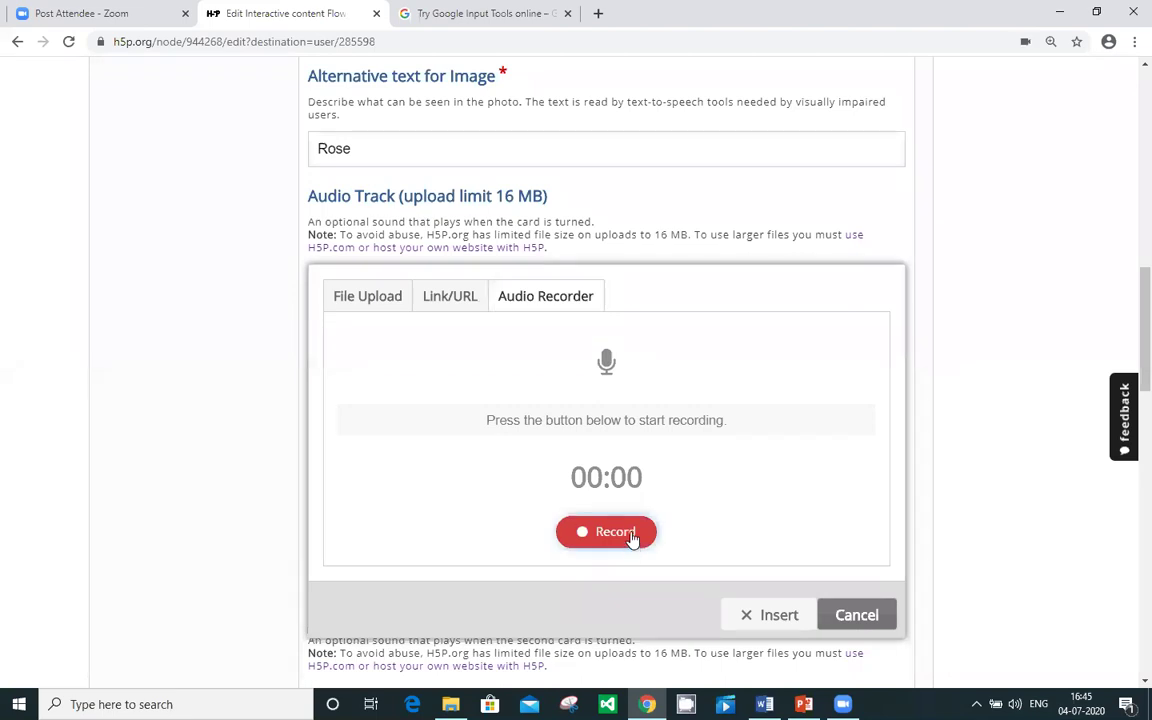
pyautogui.click(632, 537)
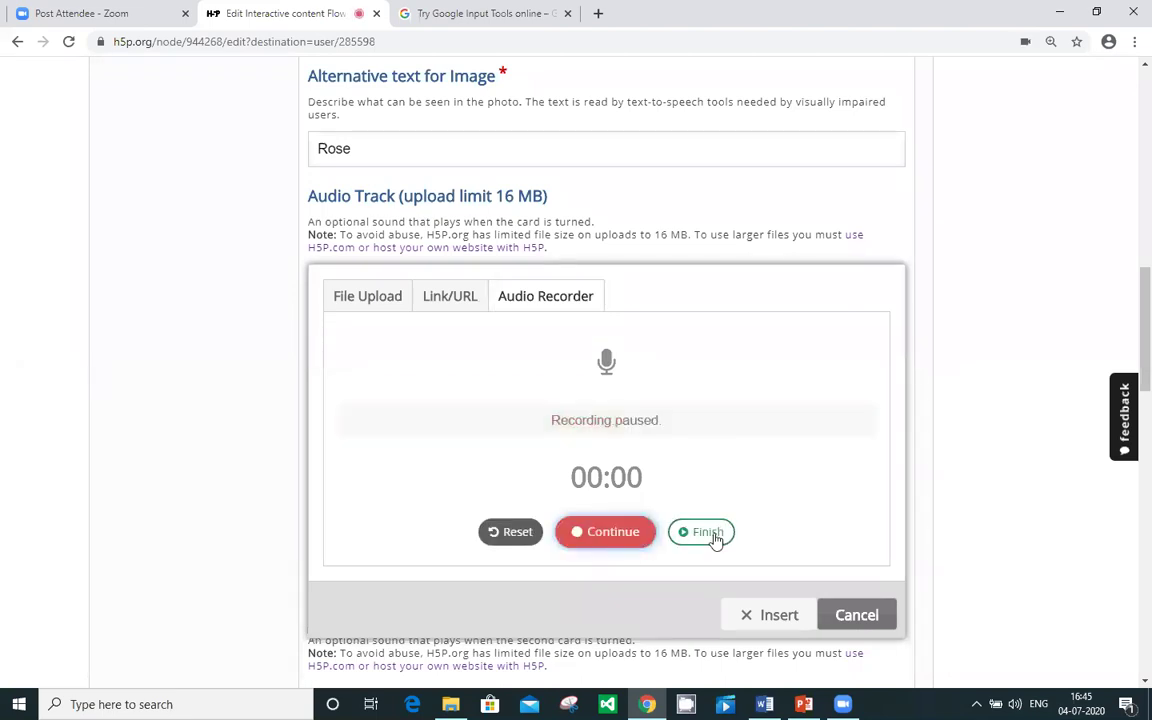
pyautogui.click(707, 532)
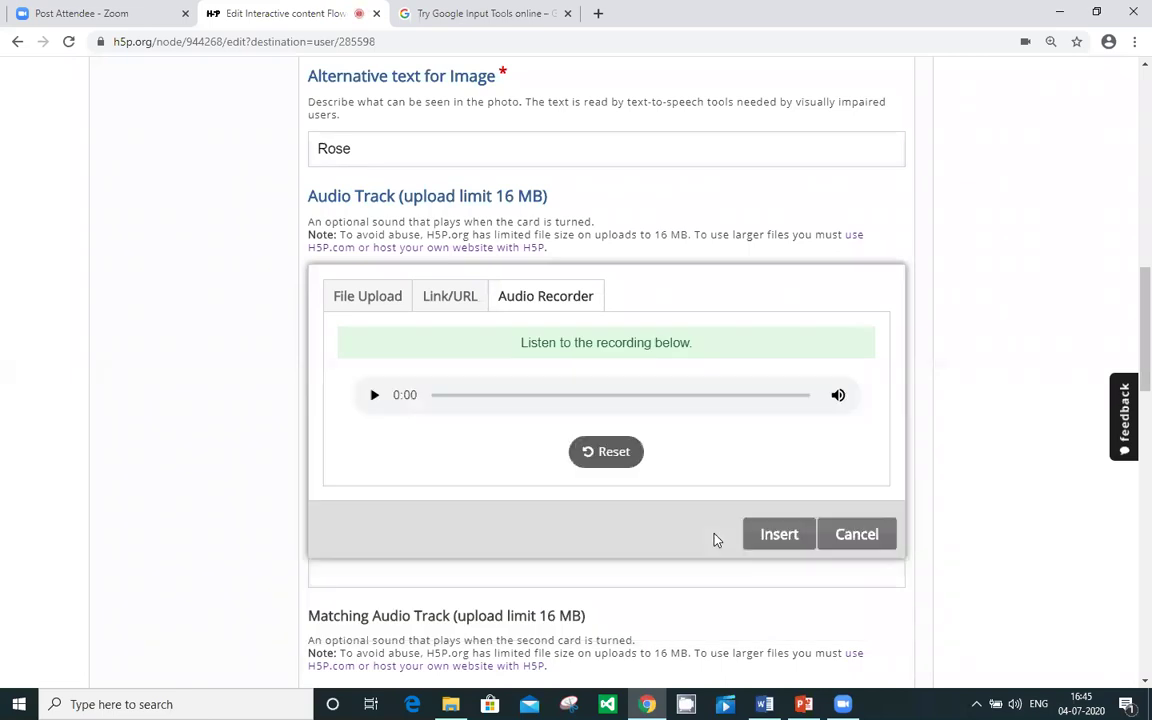
pyautogui.click(376, 396)
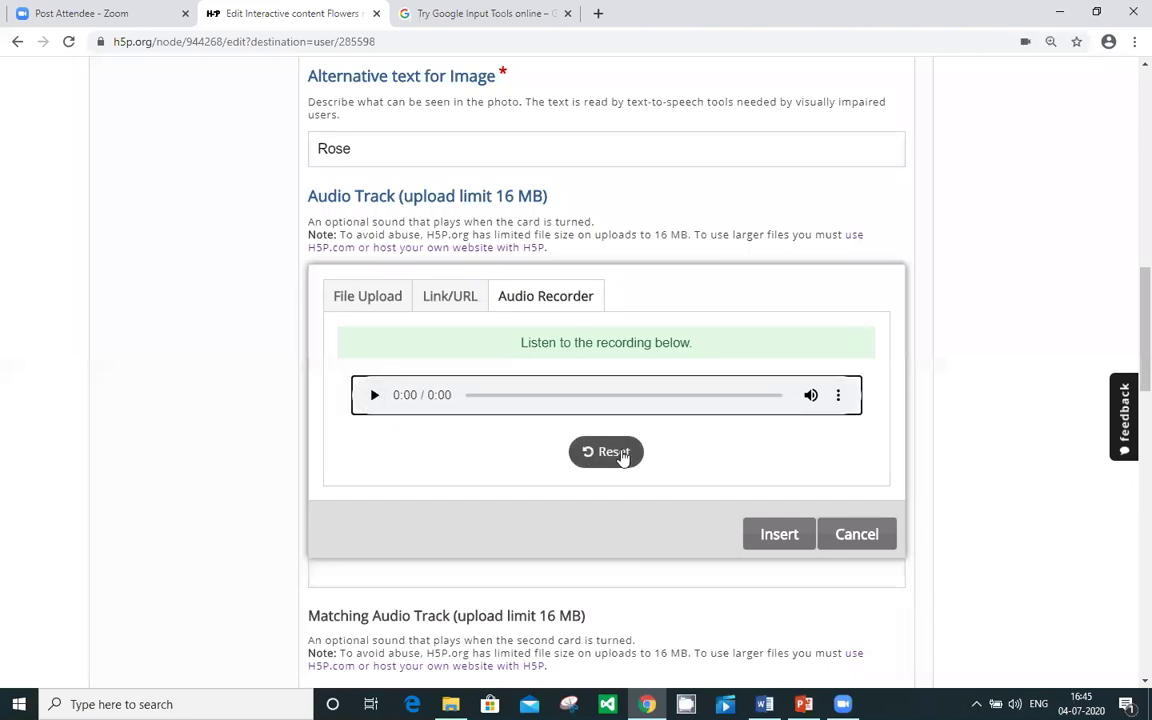
pyautogui.click(620, 456)
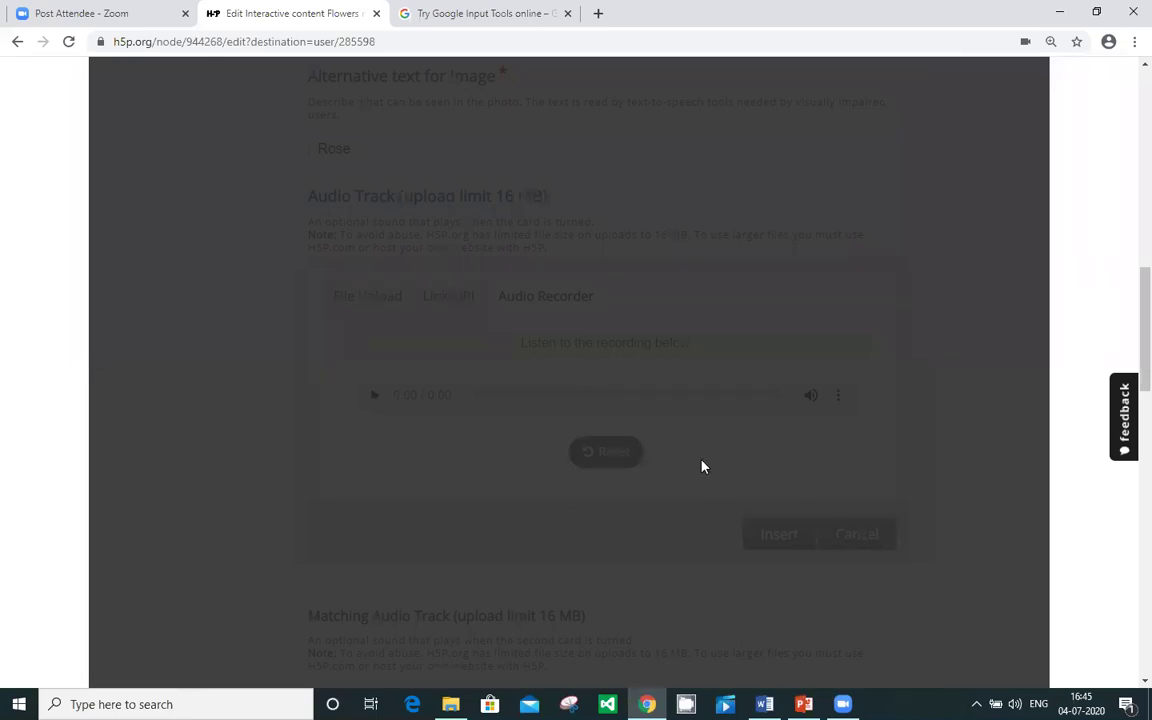
pyautogui.moveTo(1130, 332)
pyautogui.mouseDown()
pyautogui.moveTo(1126, 278)
pyautogui.moveTo(1126, 334)
pyautogui.mouseUp()
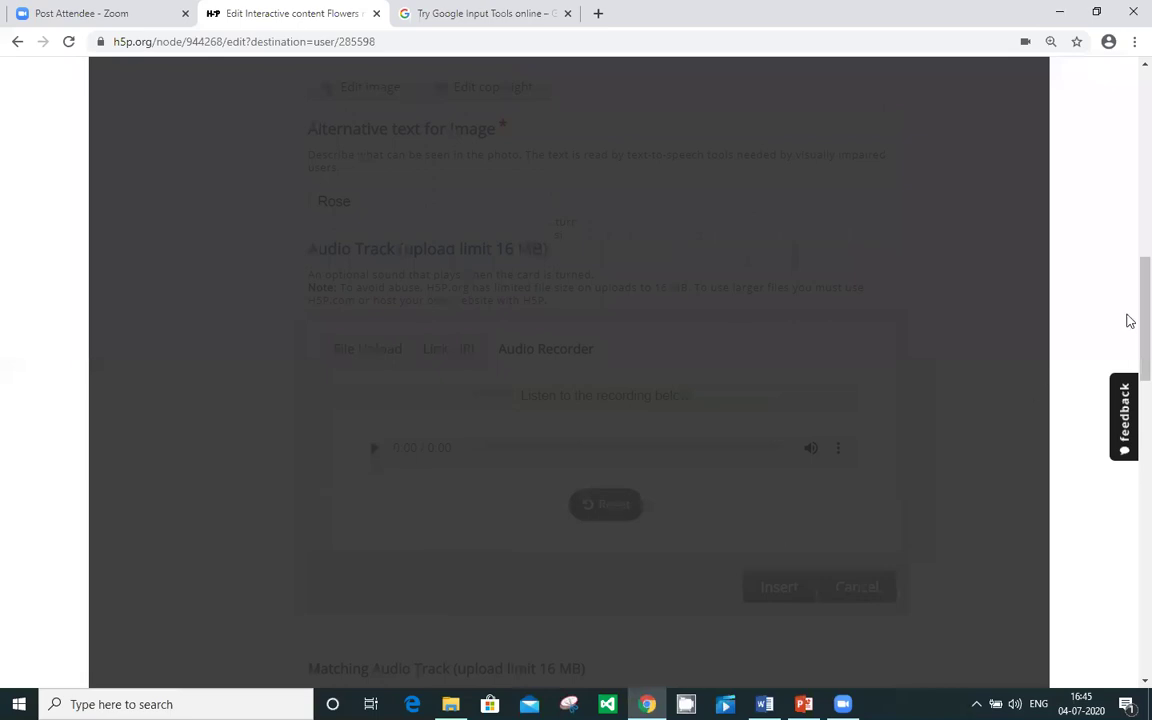
pyautogui.moveTo(1126, 319); pyautogui.dragTo(1126, 237)
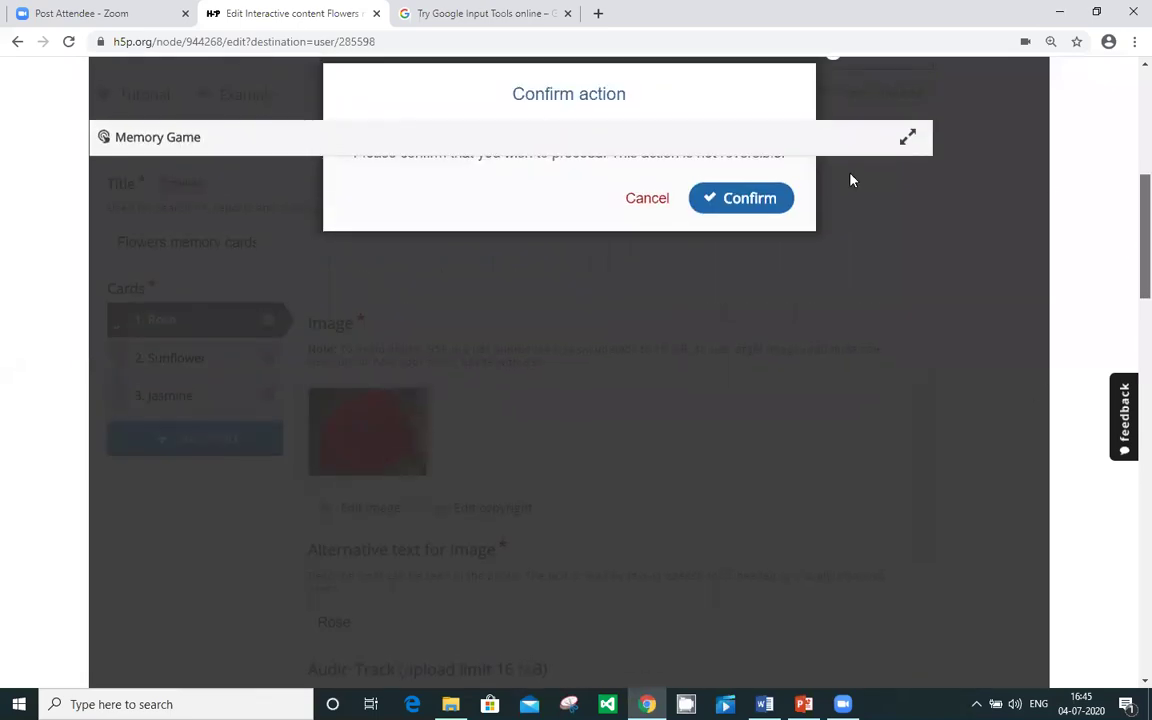
# Confirm the reset, record a 3-second sound, preview it and insert it as Rose's audio
pyautogui.scroll(1, 851, 177)
pyautogui.click(745, 240)
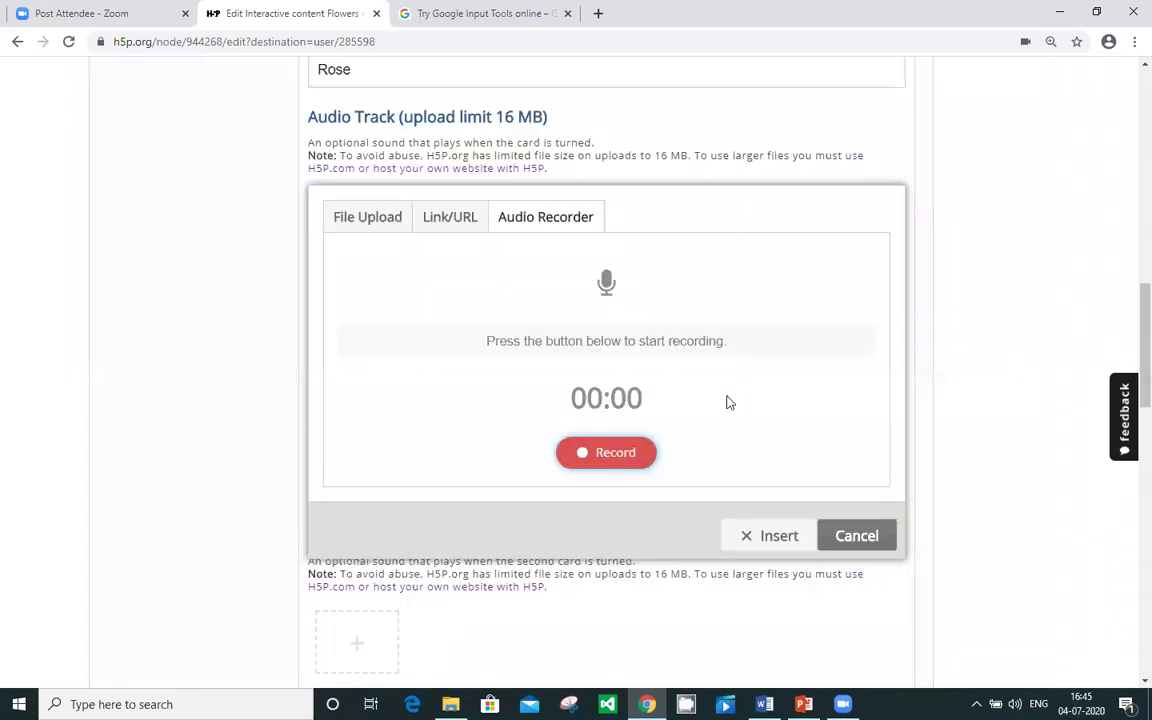
pyautogui.click(617, 462)
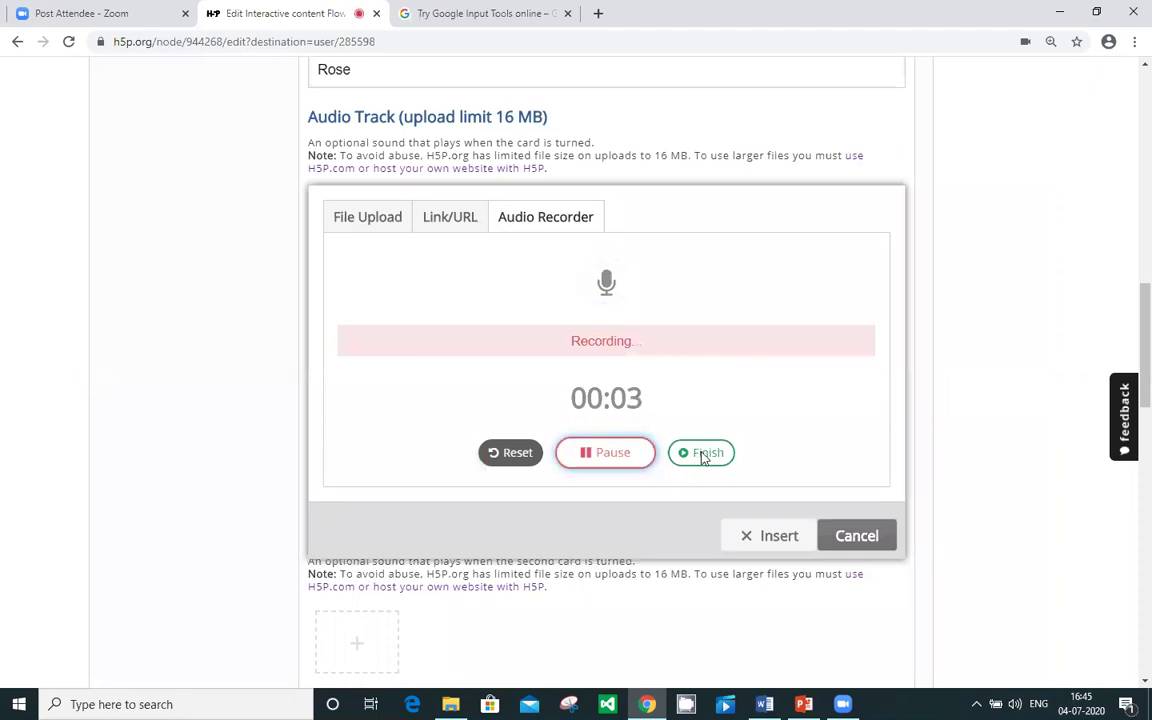
pyautogui.click(702, 455)
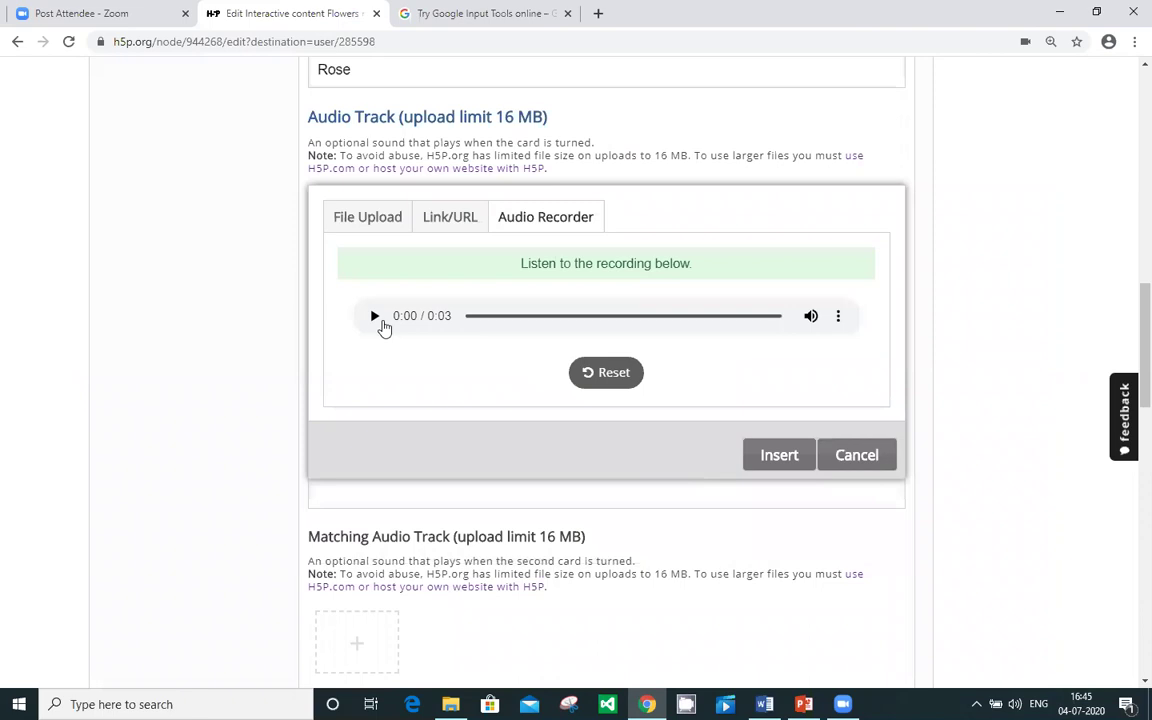
pyautogui.click(374, 318)
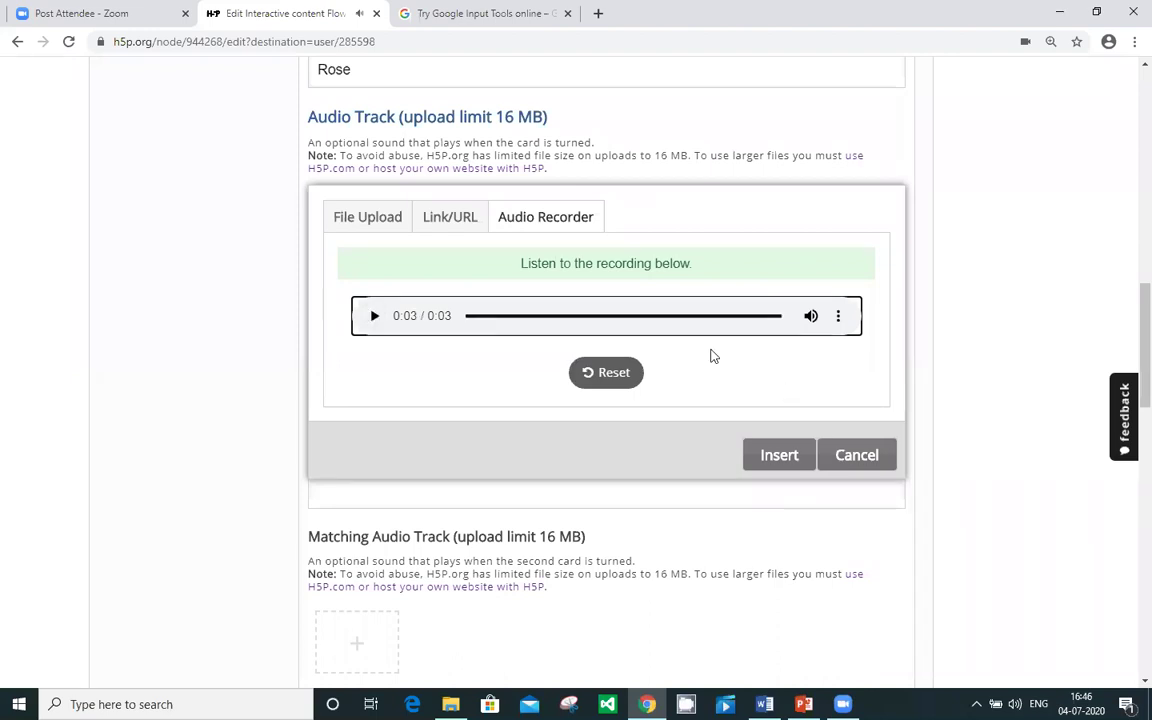
pyautogui.click(779, 456)
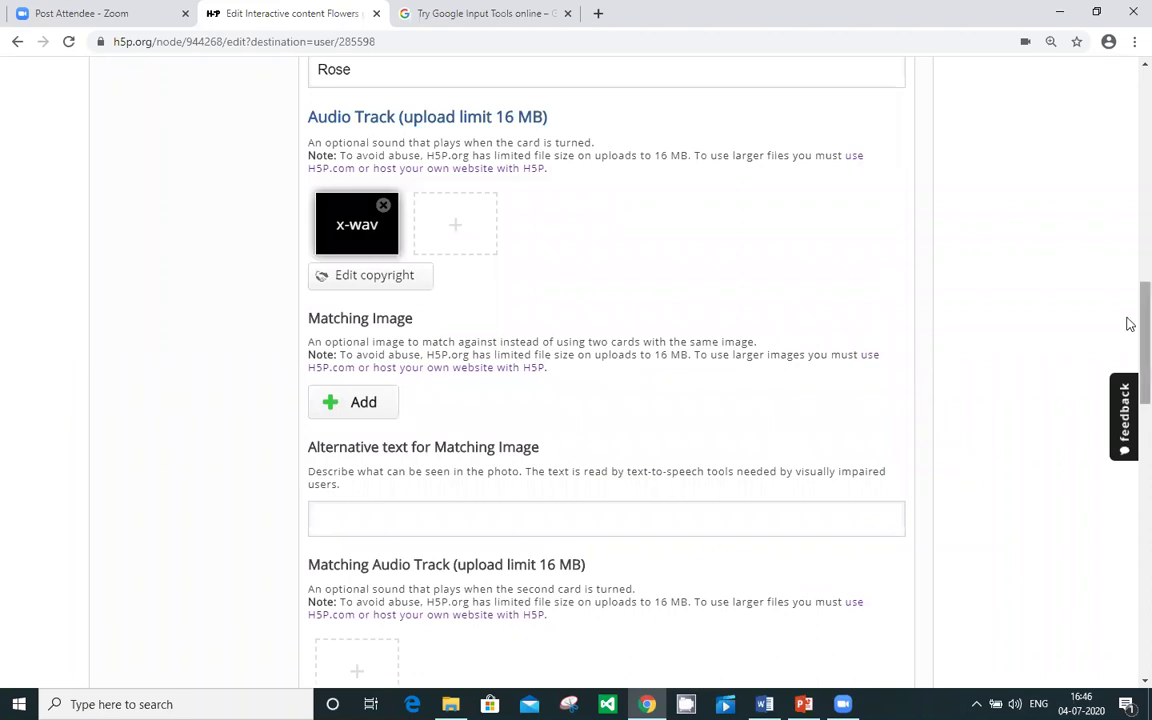
# Open the Sunflower card and bring up the Audio Recorder for its Audio Track
pyautogui.moveTo(1129, 323); pyautogui.dragTo(1129, 221)
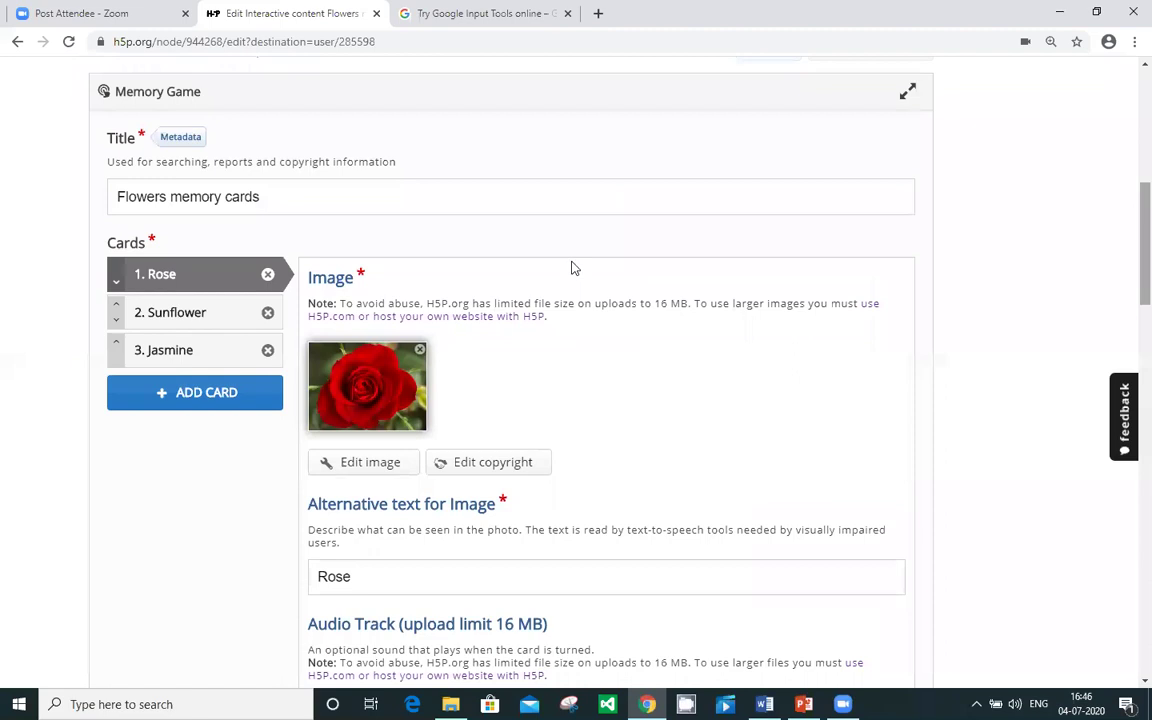
pyautogui.click(207, 326)
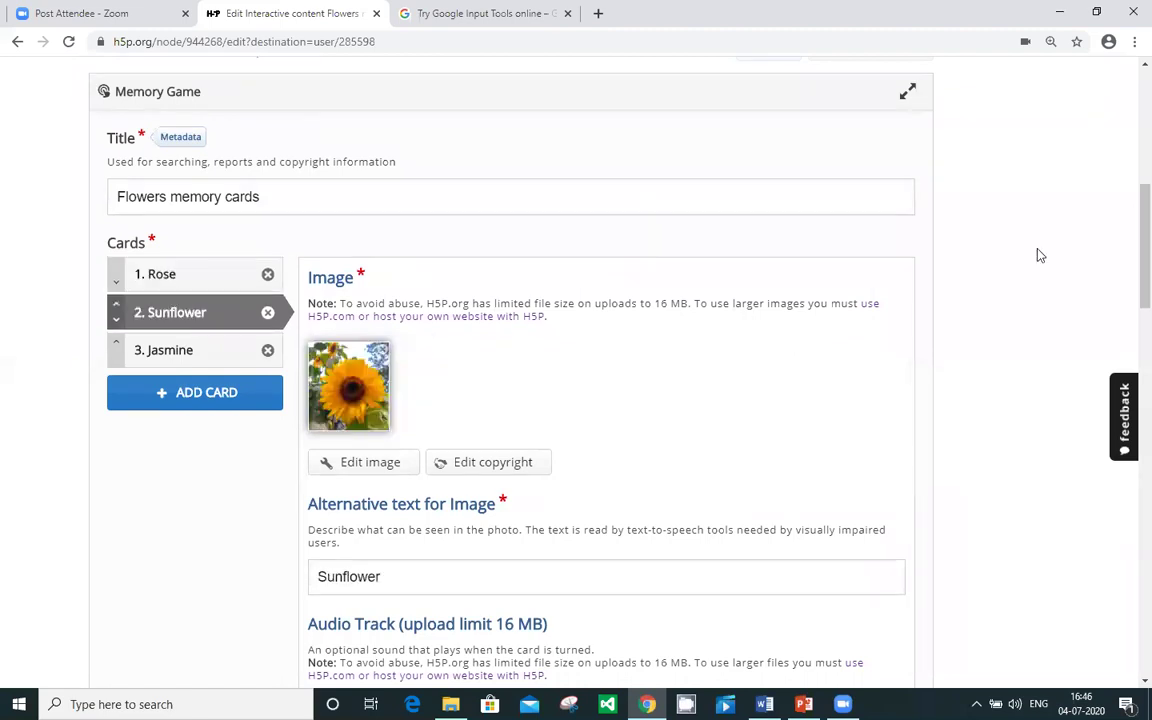
pyautogui.scroll(1, 1126, 239)
pyautogui.scroll(-2, 1130, 247)
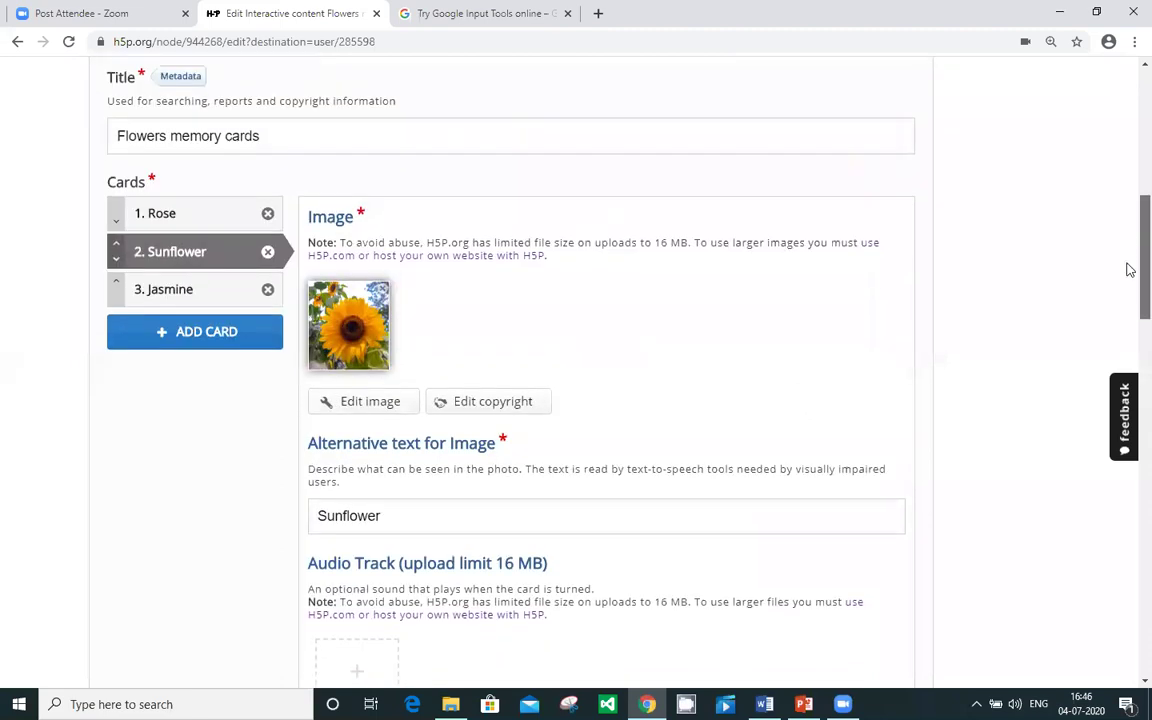
pyautogui.scroll(-2, 1129, 268)
pyautogui.scroll(-1, 1131, 275)
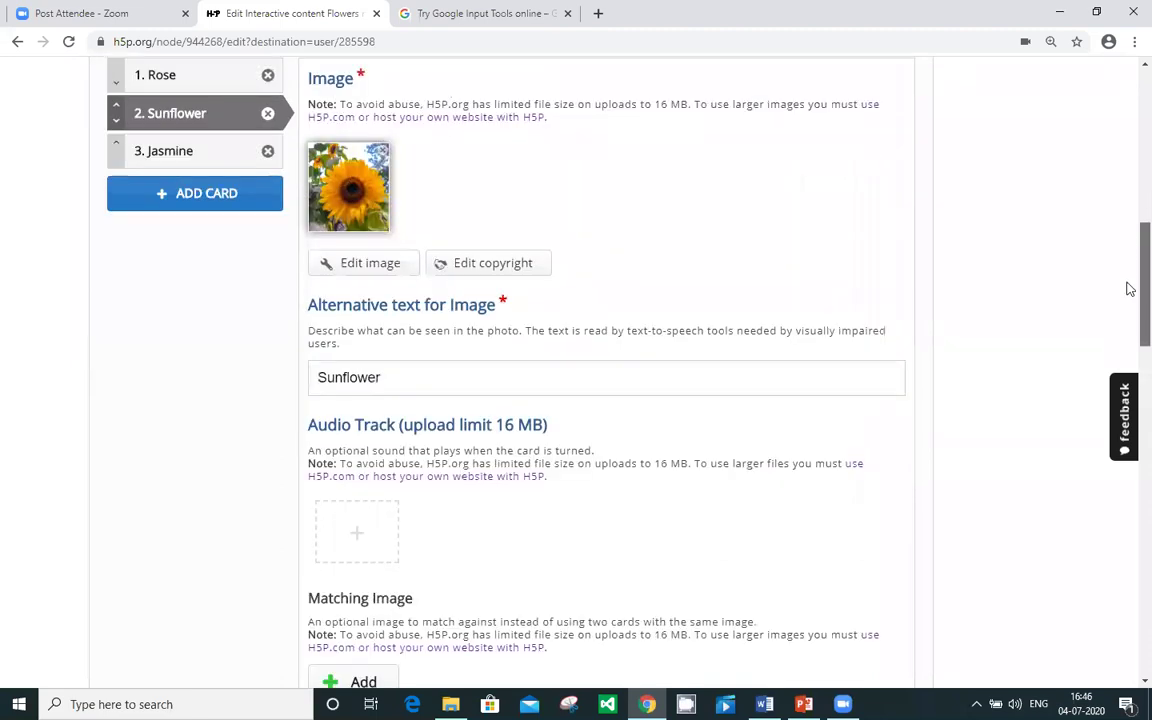
pyautogui.scroll(-1, 1126, 288)
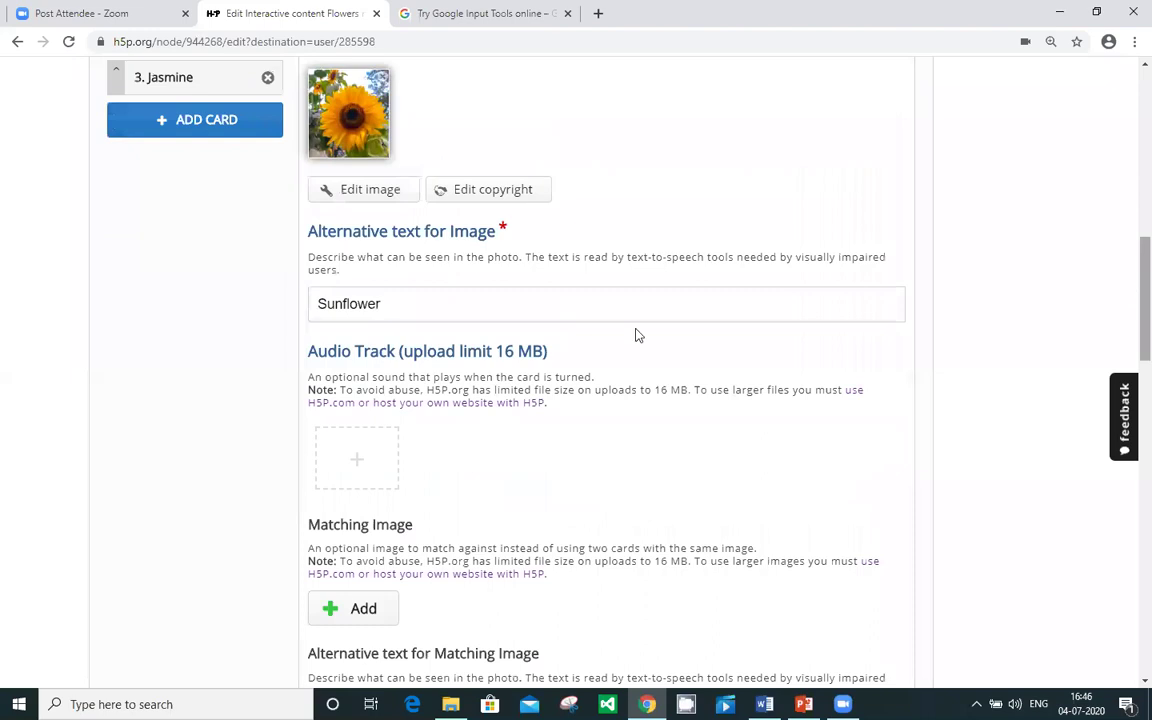
pyautogui.click(365, 458)
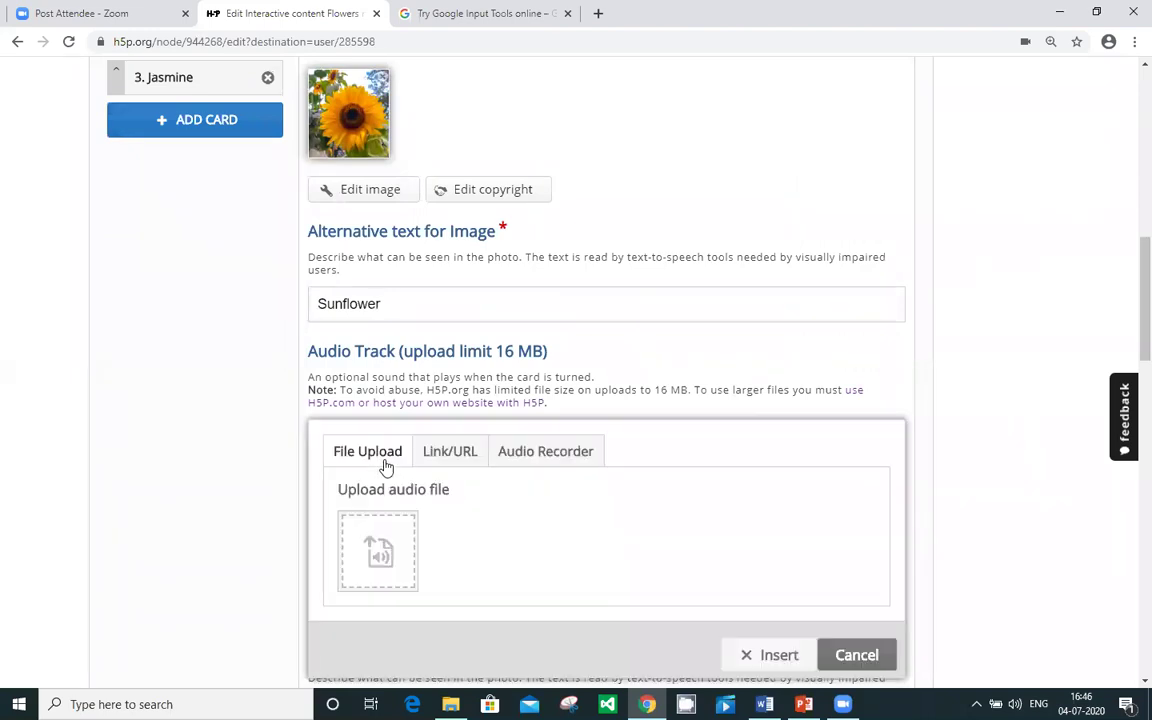
pyautogui.click(557, 458)
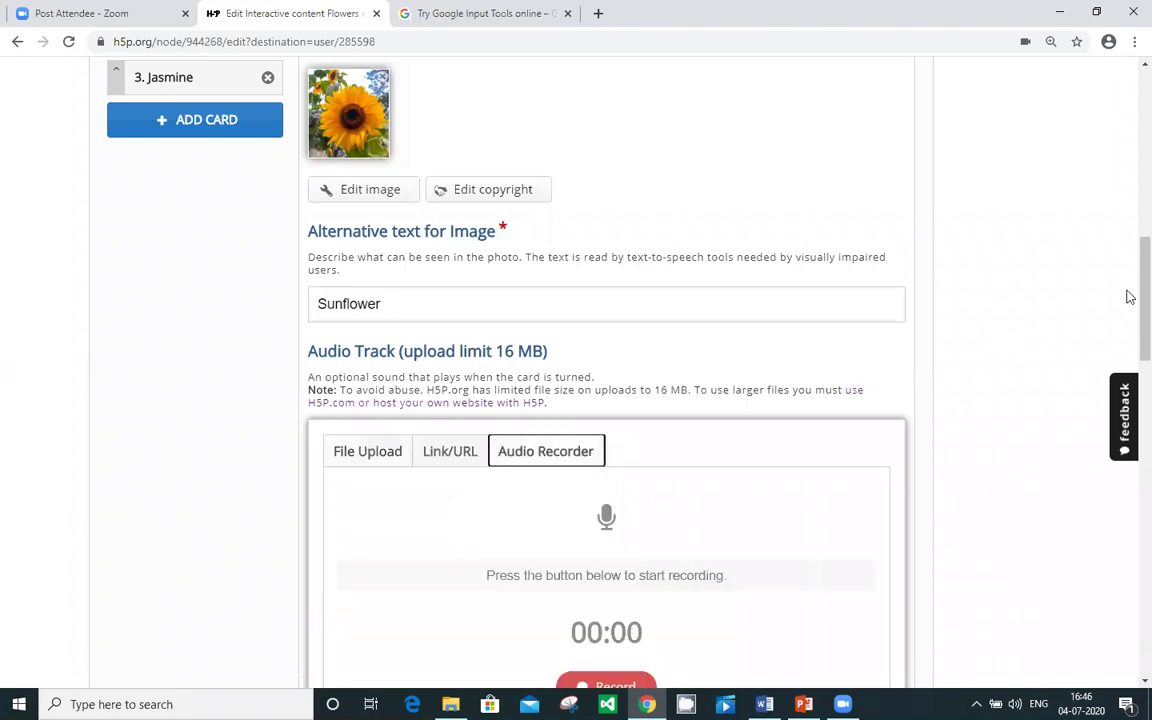
# Record a 1-second sound, preview it and insert it as the Sunflower card's audio
pyautogui.scroll(-3, 1129, 354)
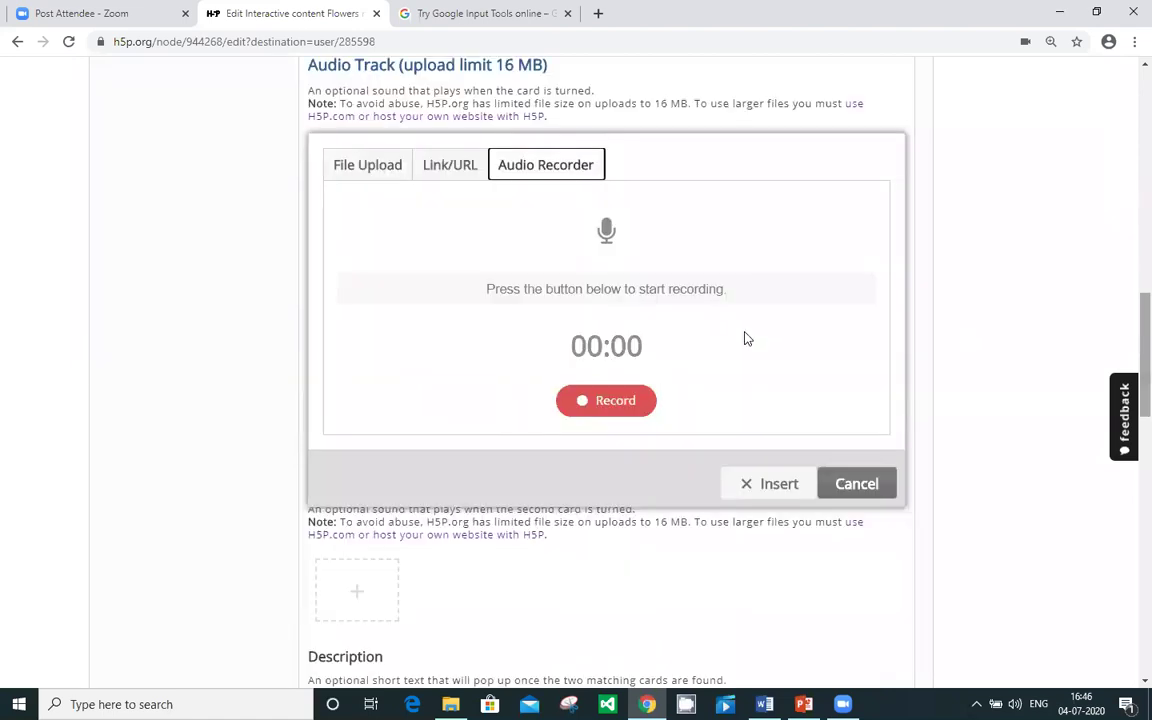
pyautogui.click(620, 401)
pyautogui.click(647, 402)
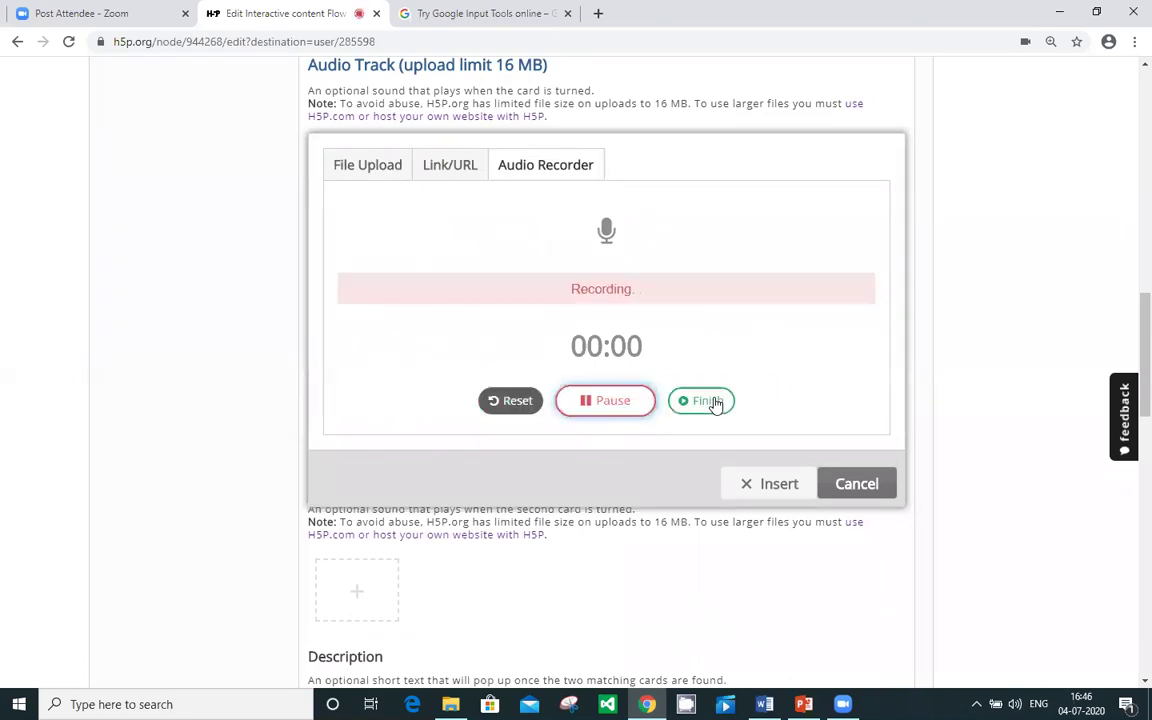
pyautogui.click(710, 401)
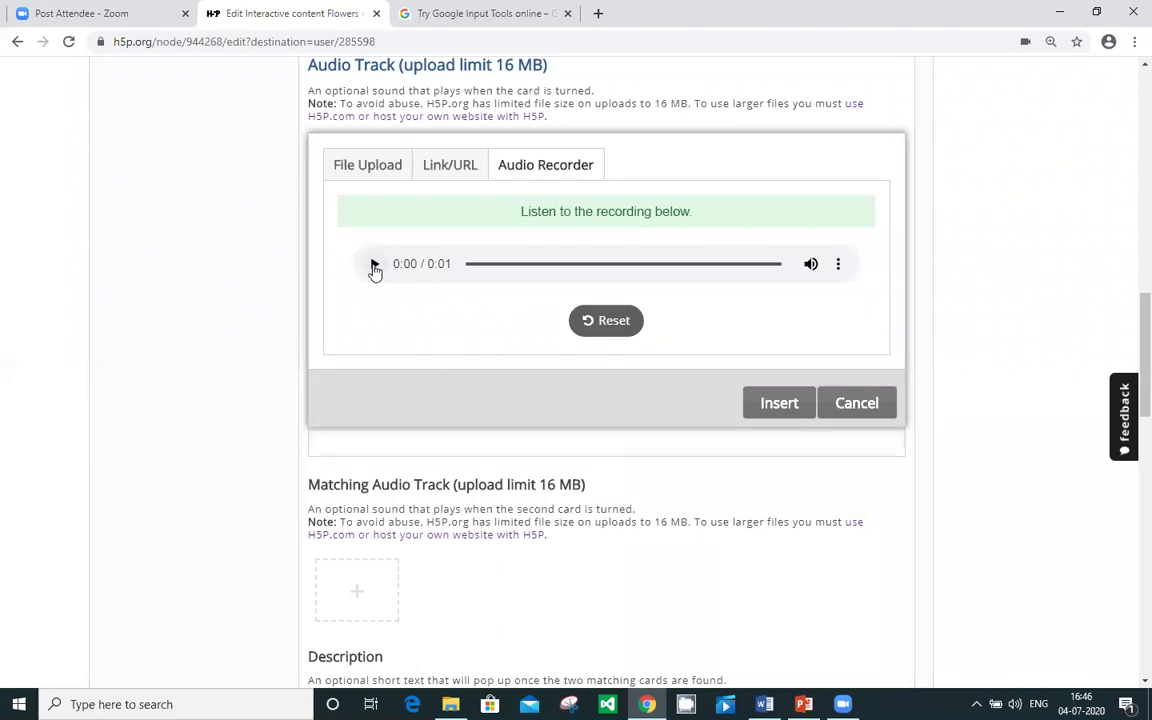
pyautogui.click(375, 266)
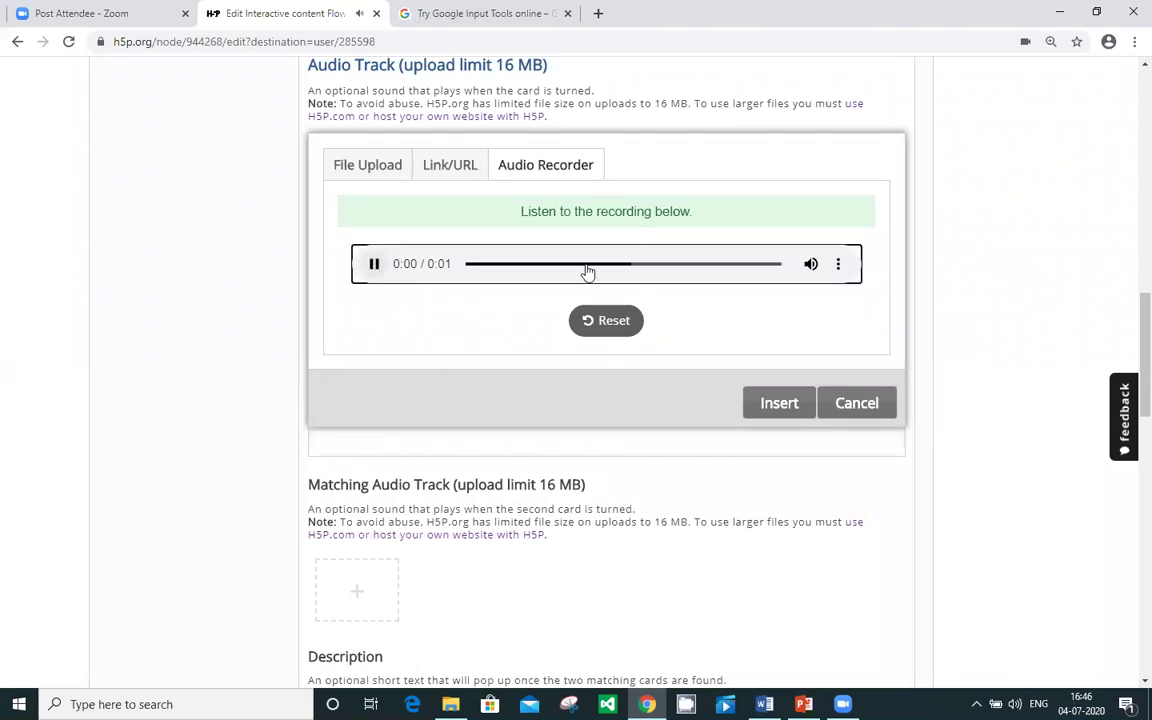
pyautogui.click(786, 410)
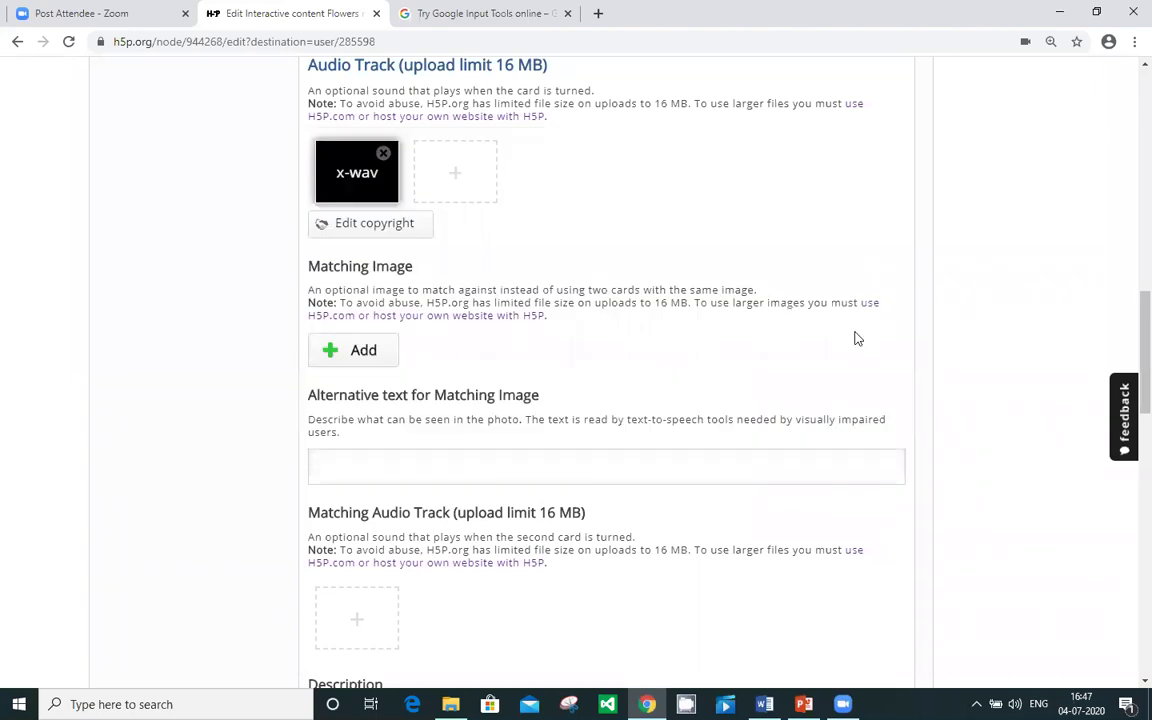
pyautogui.scroll(5, 1131, 329)
pyautogui.scroll(1, 818, 219)
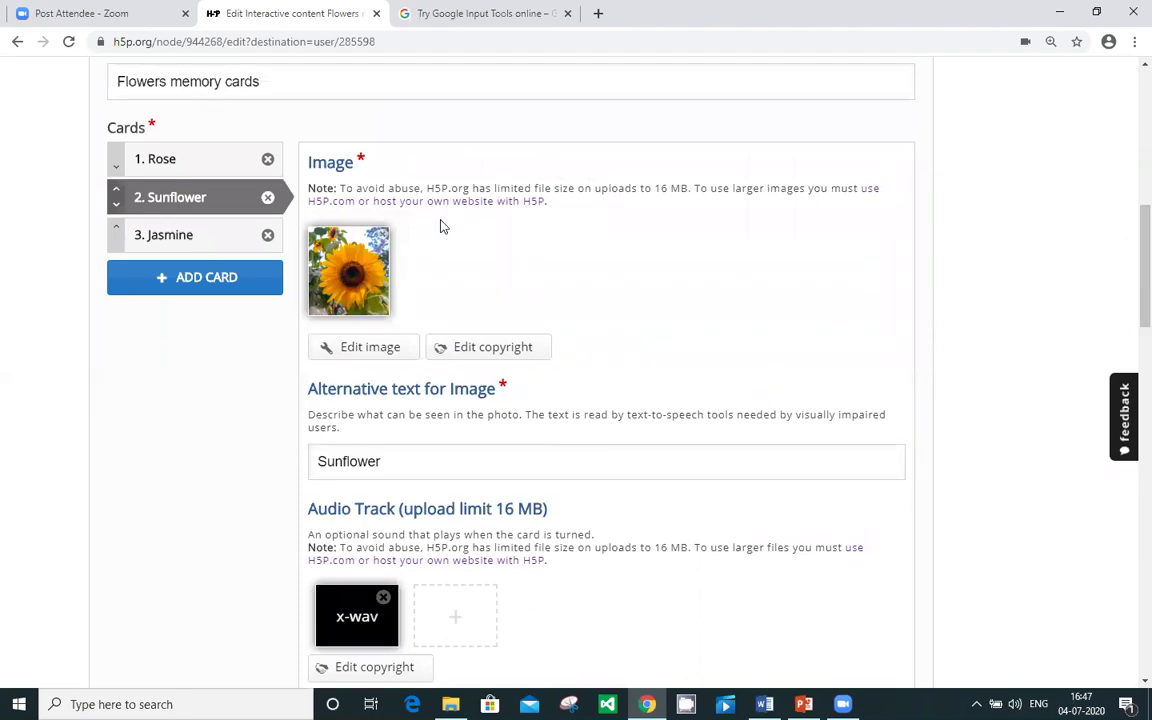
# Select card 3, Jasmine, and bring up the Audio Recorder for its Audio Track
pyautogui.click(166, 238)
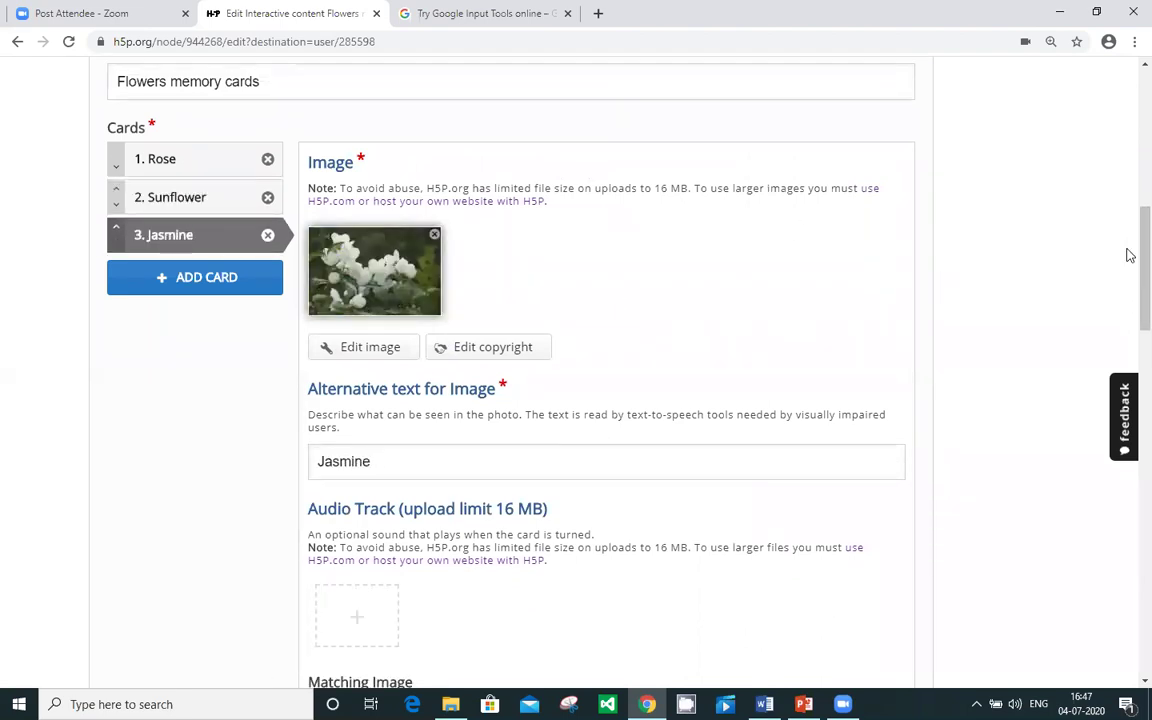
pyautogui.scroll(1, 1129, 300)
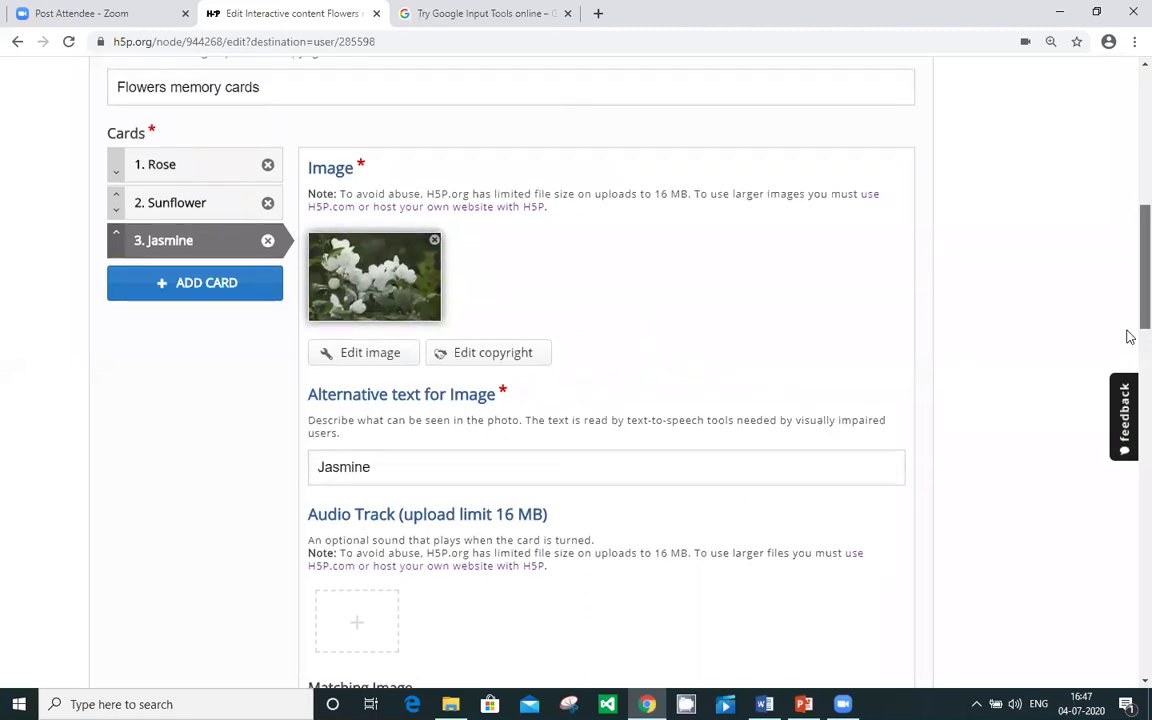
pyautogui.scroll(-3, 1126, 334)
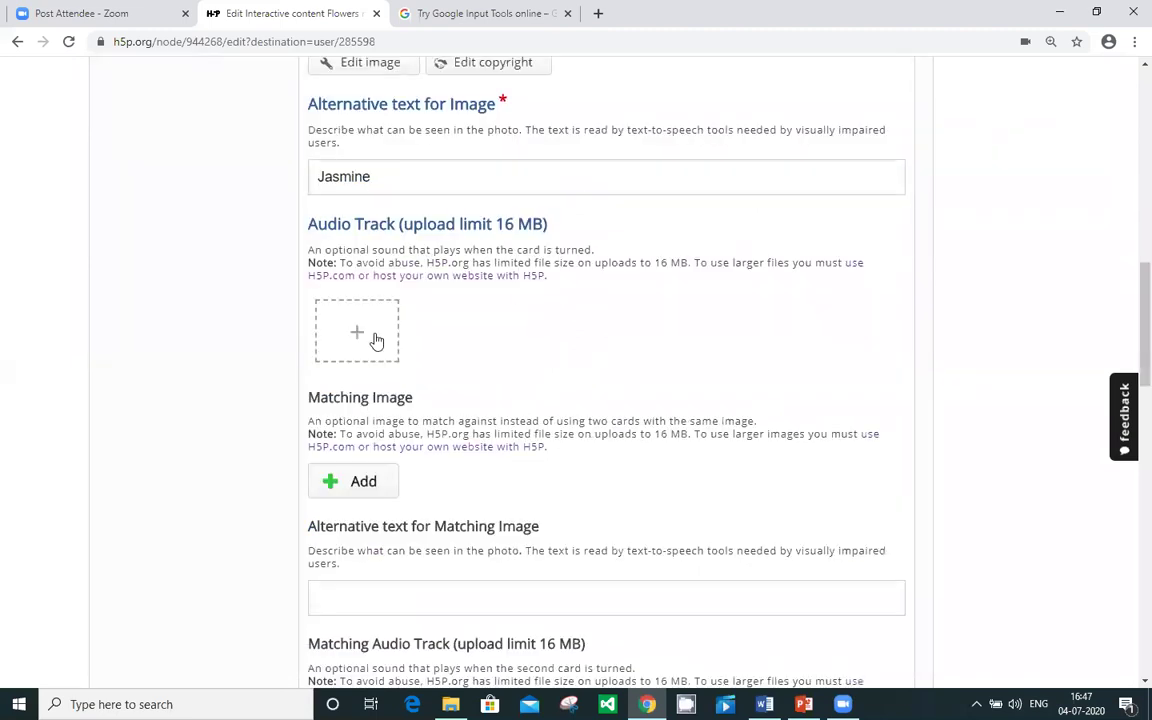
pyautogui.click(376, 341)
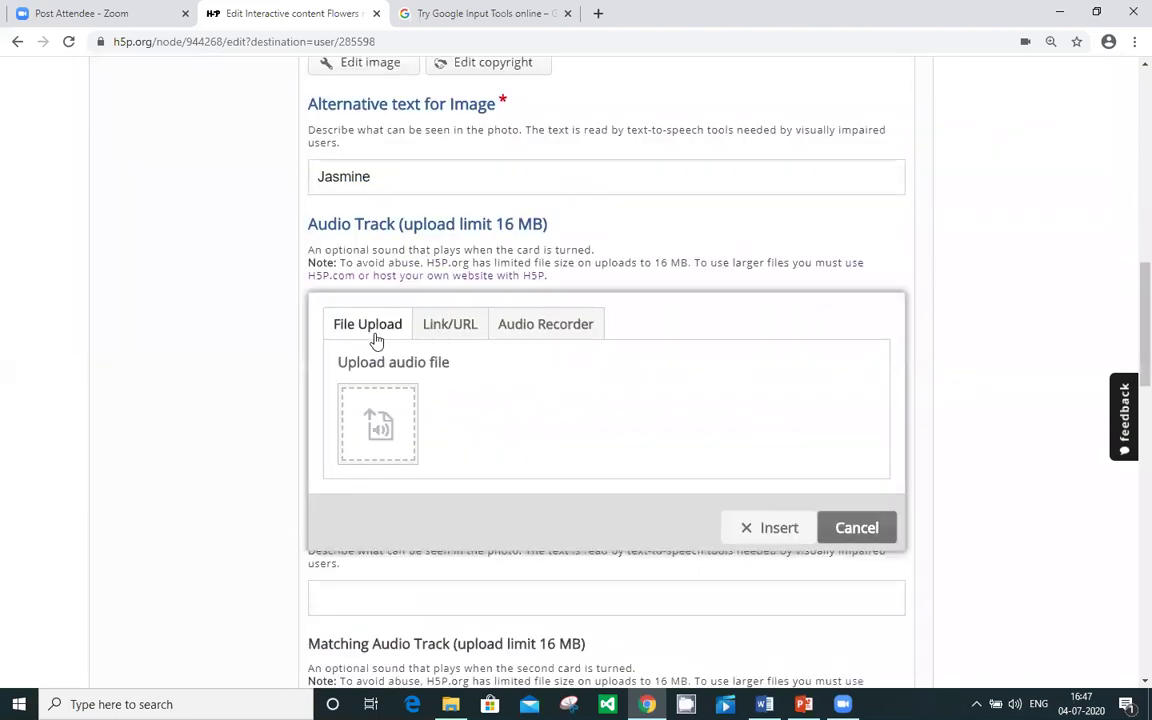
pyautogui.click(558, 329)
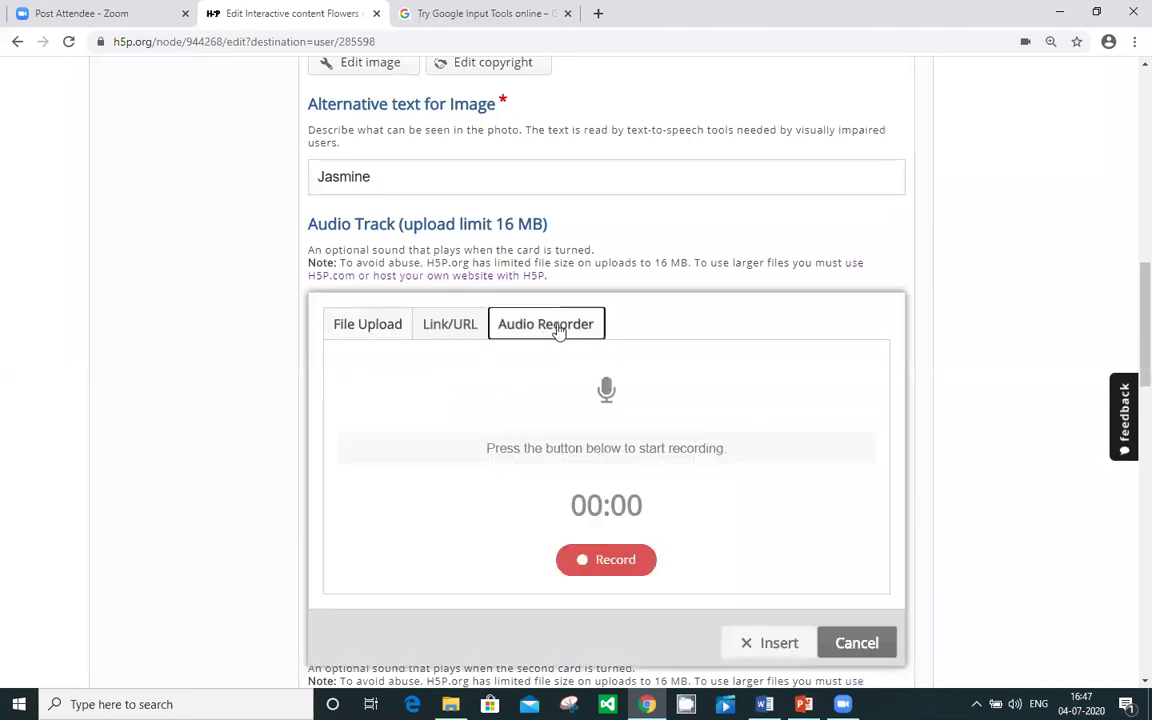
# Record a 1-second sound, play it back and insert it as Jasmine's audio
pyautogui.click(606, 561)
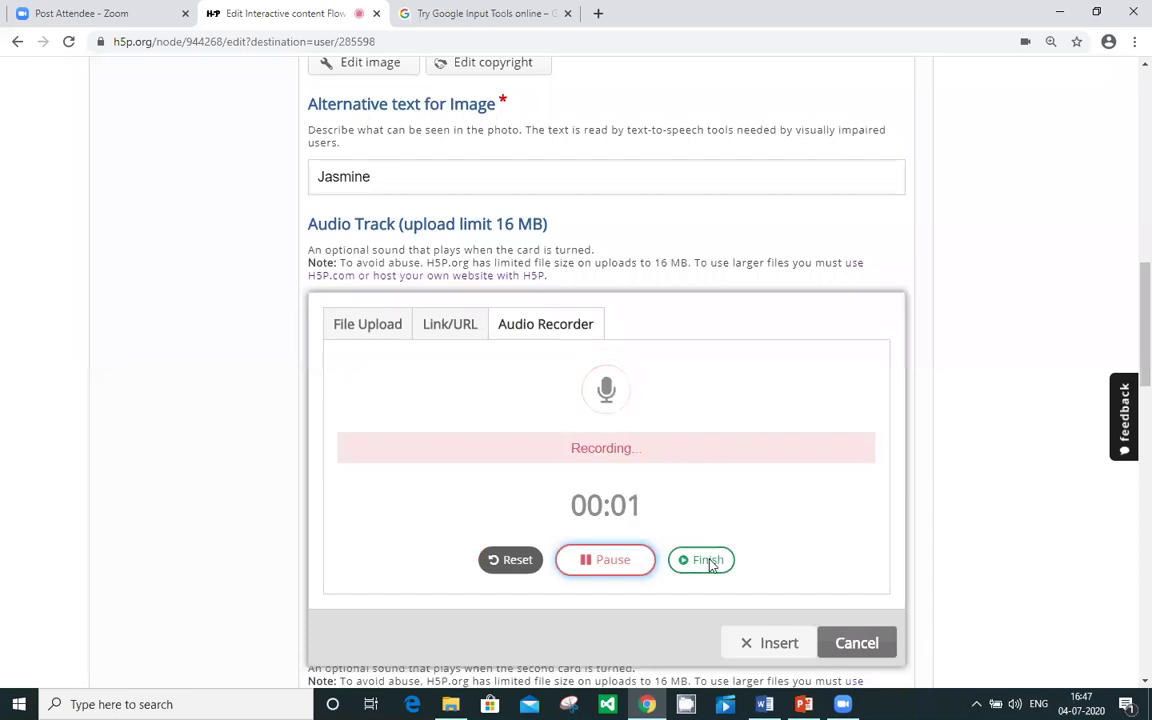
pyautogui.click(708, 561)
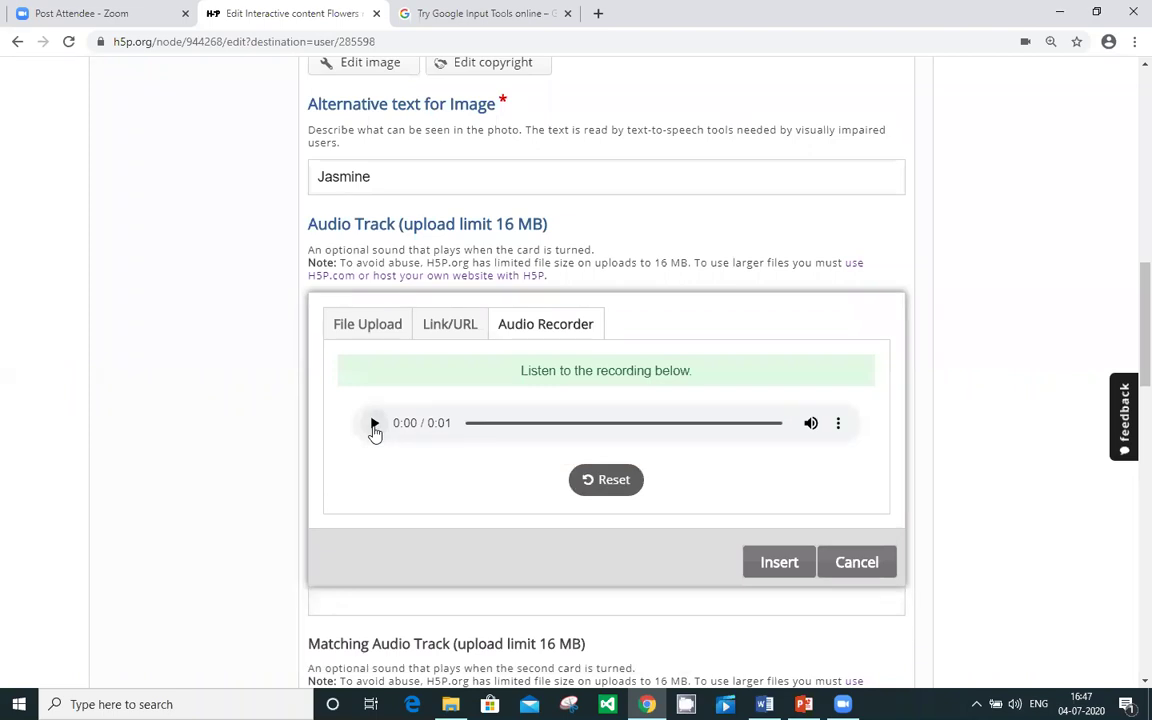
pyautogui.click(374, 424)
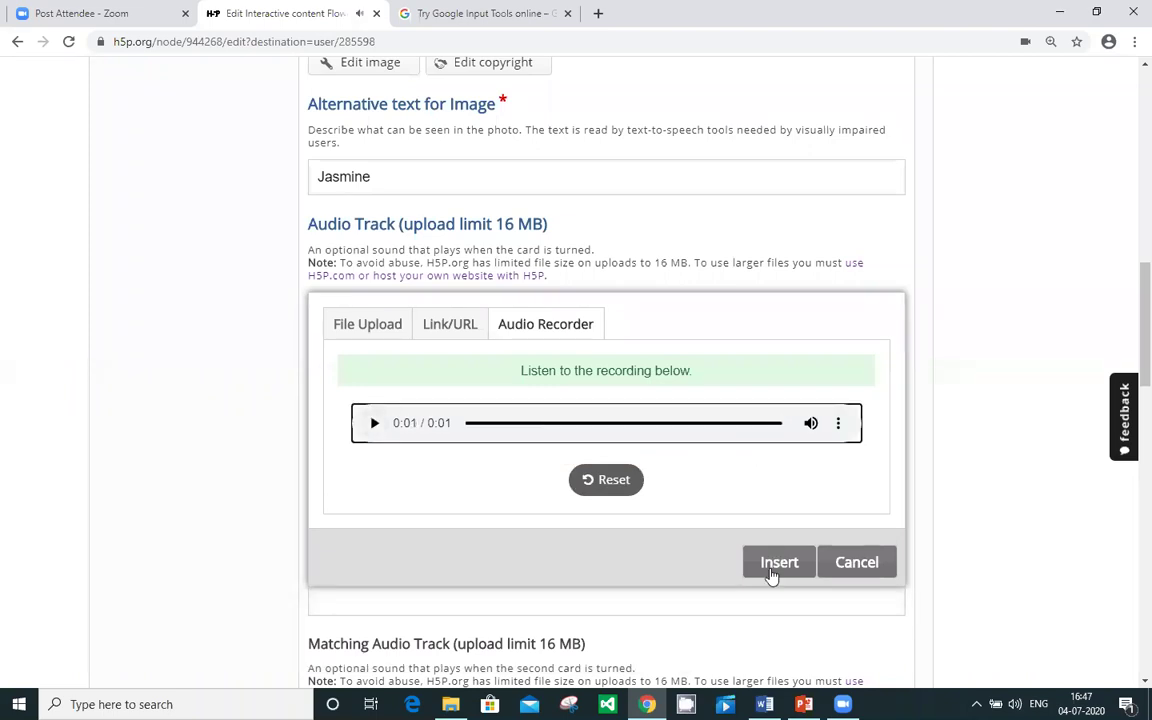
pyautogui.click(770, 562)
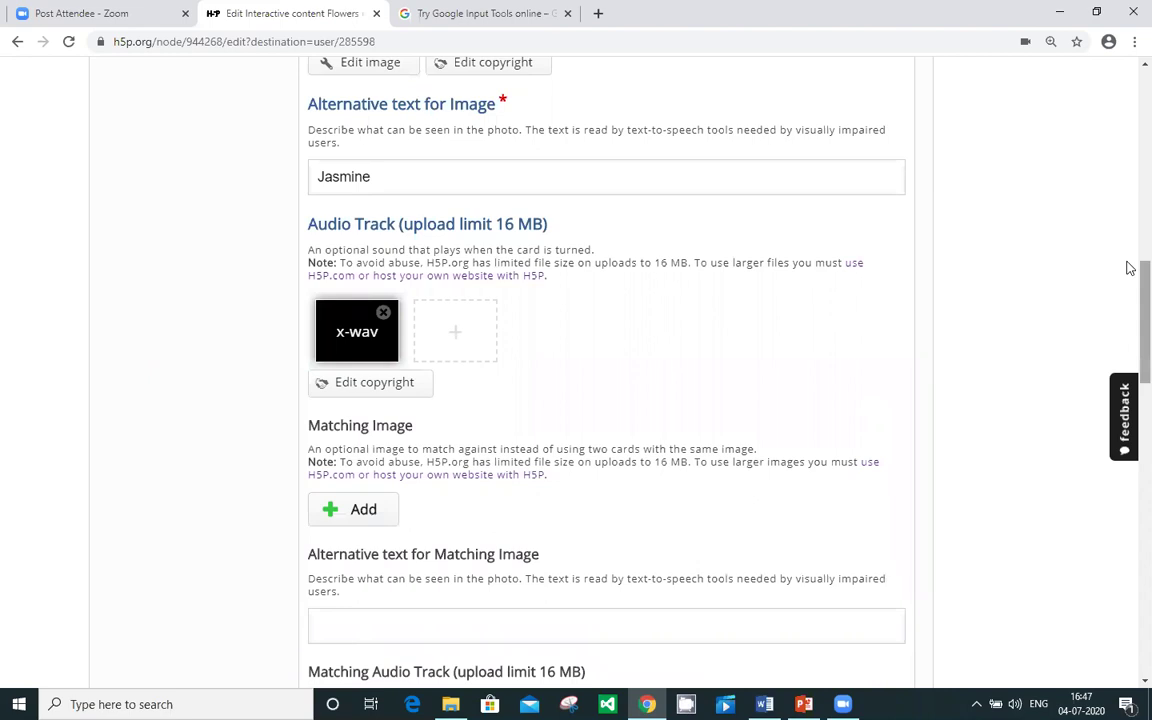
pyautogui.scroll(3, 1130, 279)
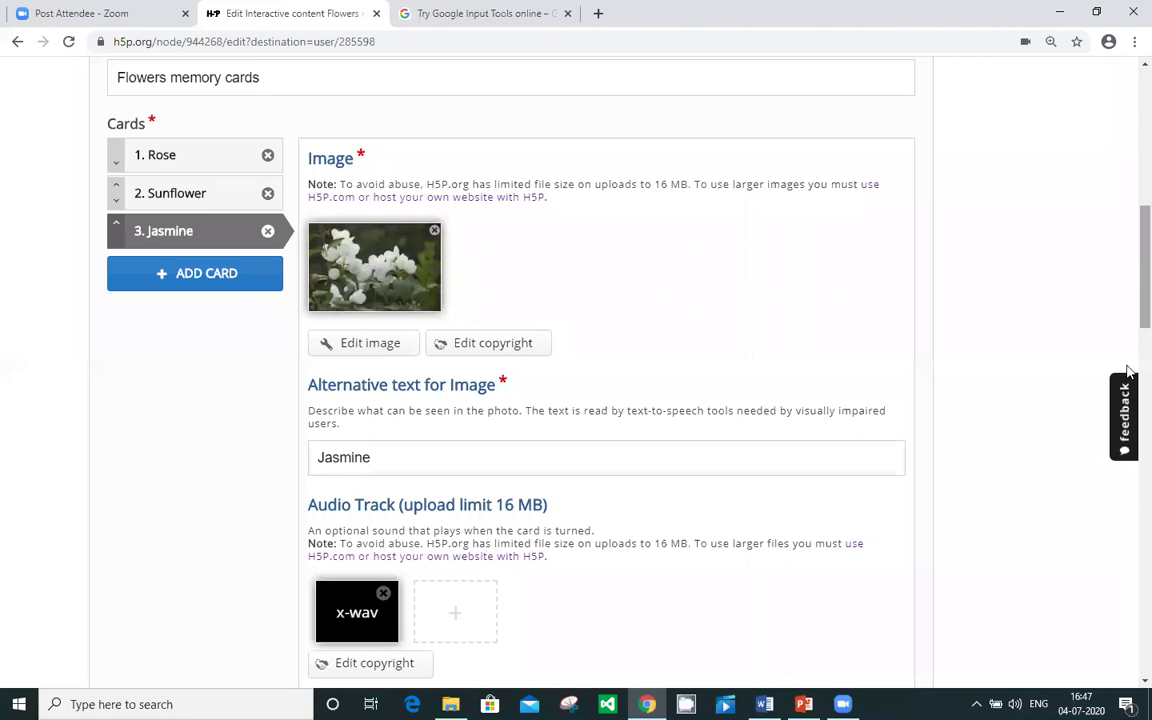
# Save the edited Flowers memory cards from the bottom of the editor, below H5P Options
pyautogui.scroll(-5, 1130, 265)
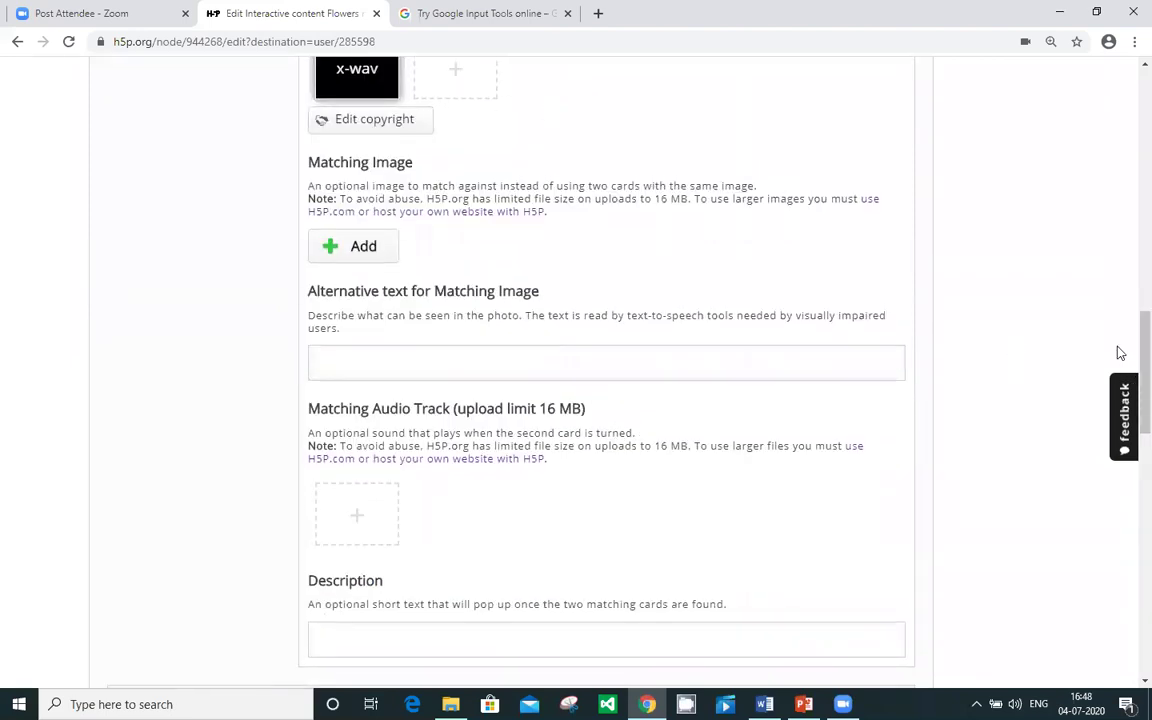
pyautogui.scroll(-5, 1127, 449)
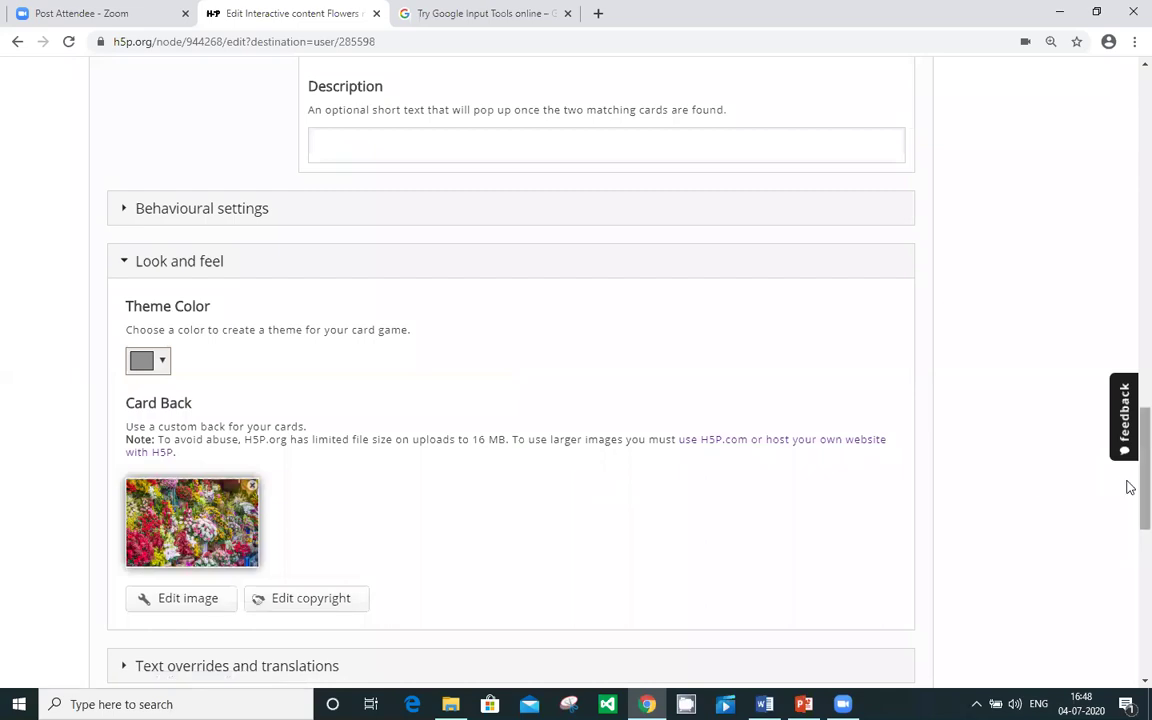
pyautogui.scroll(-4, 1010, 540)
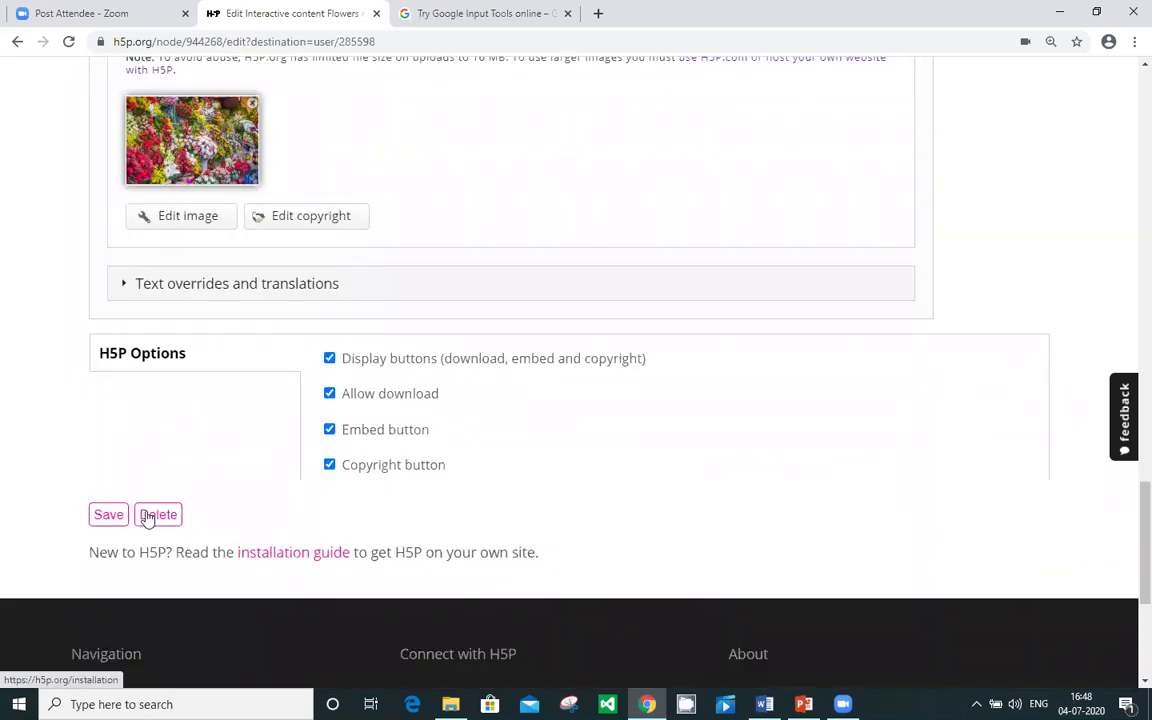
pyautogui.click(109, 515)
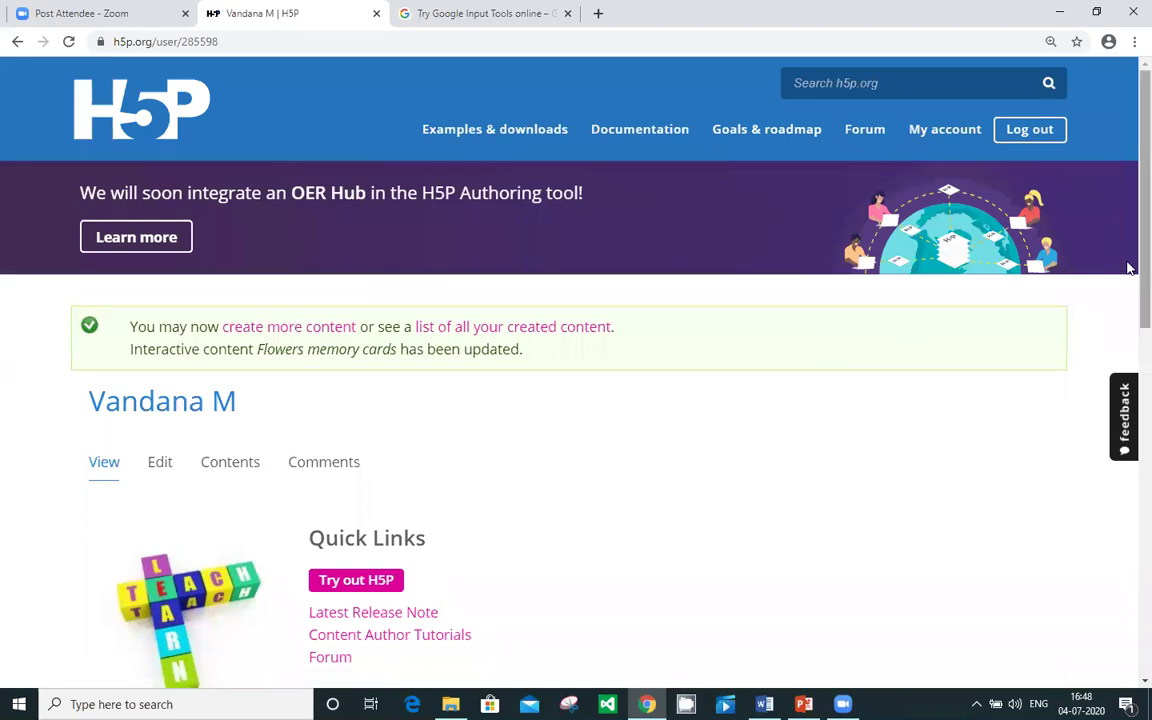
# Follow the Flowers memory cards title link under Recent Content on the account page
pyautogui.scroll(-2, 1129, 280)
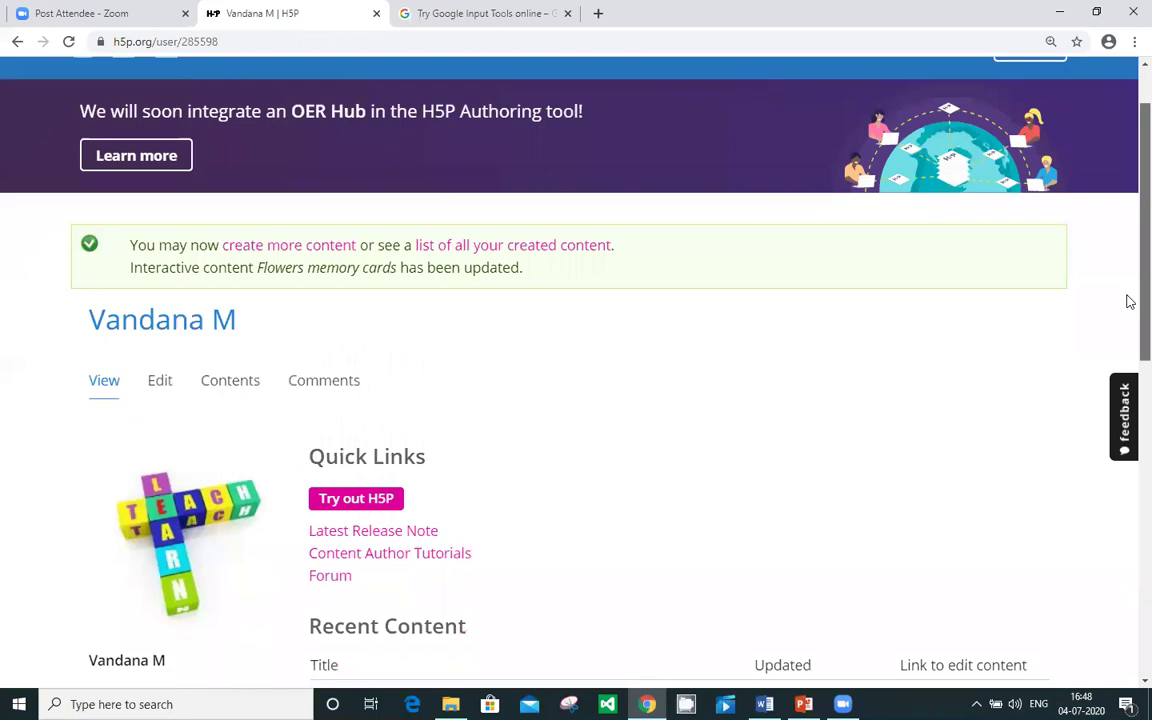
pyautogui.scroll(-1, 1129, 310)
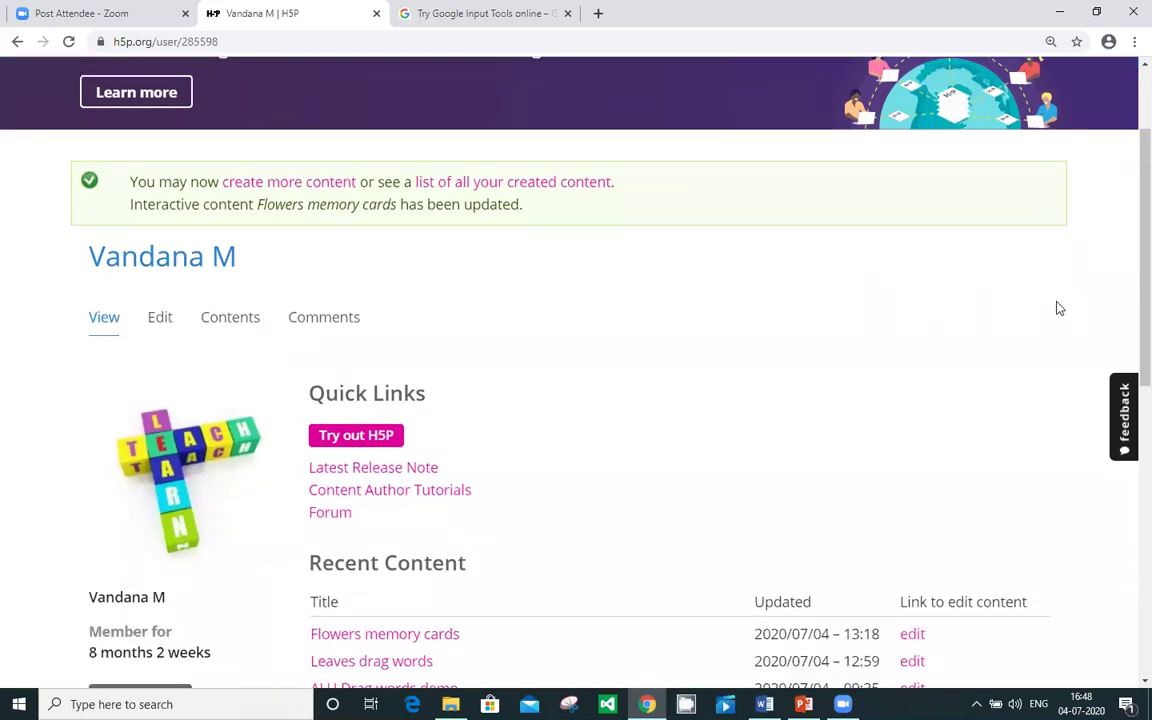
pyautogui.scroll(-2, 1128, 290)
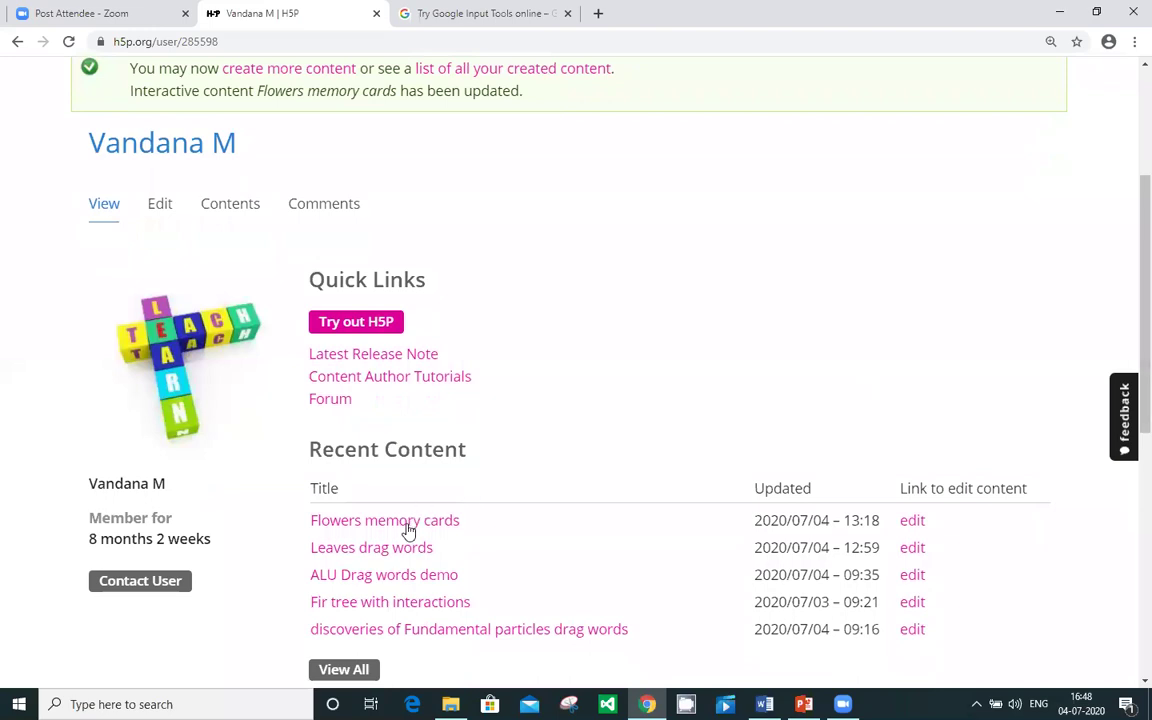
pyautogui.click(408, 528)
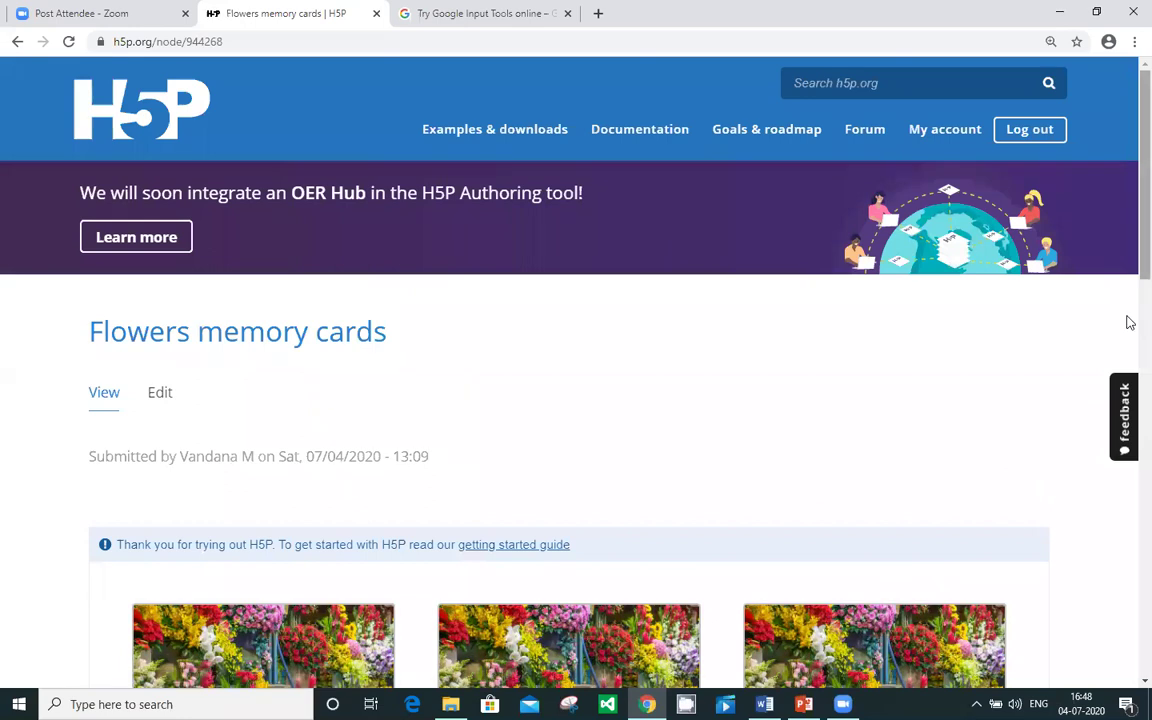
# Turn over memory cards to reveal the rose and match the sunflower pair
pyautogui.scroll(-4, 1128, 323)
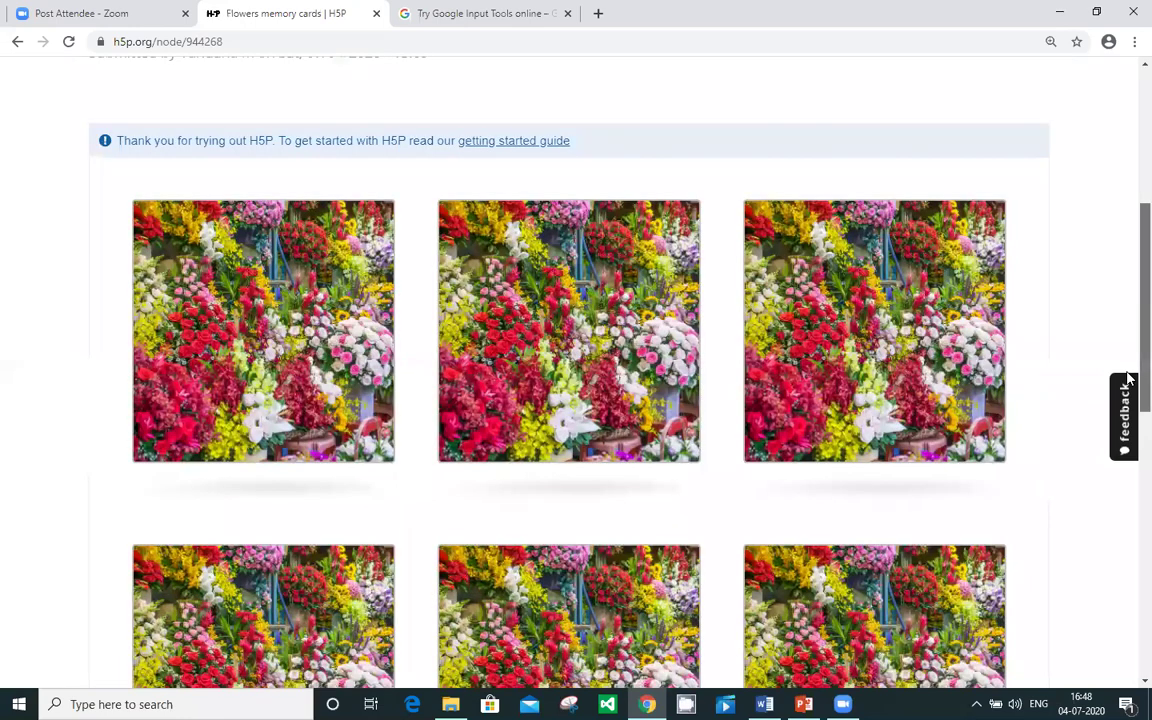
pyautogui.scroll(-2, 838, 270)
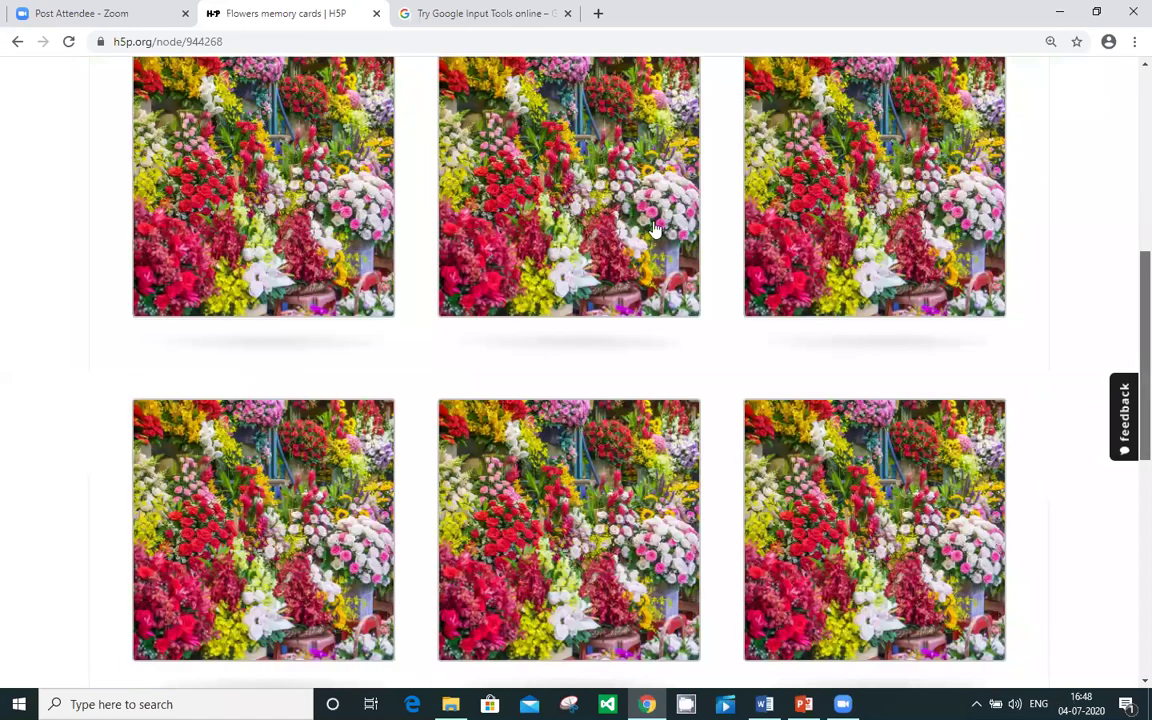
pyautogui.scroll(1, 655, 228)
pyautogui.click(655, 228)
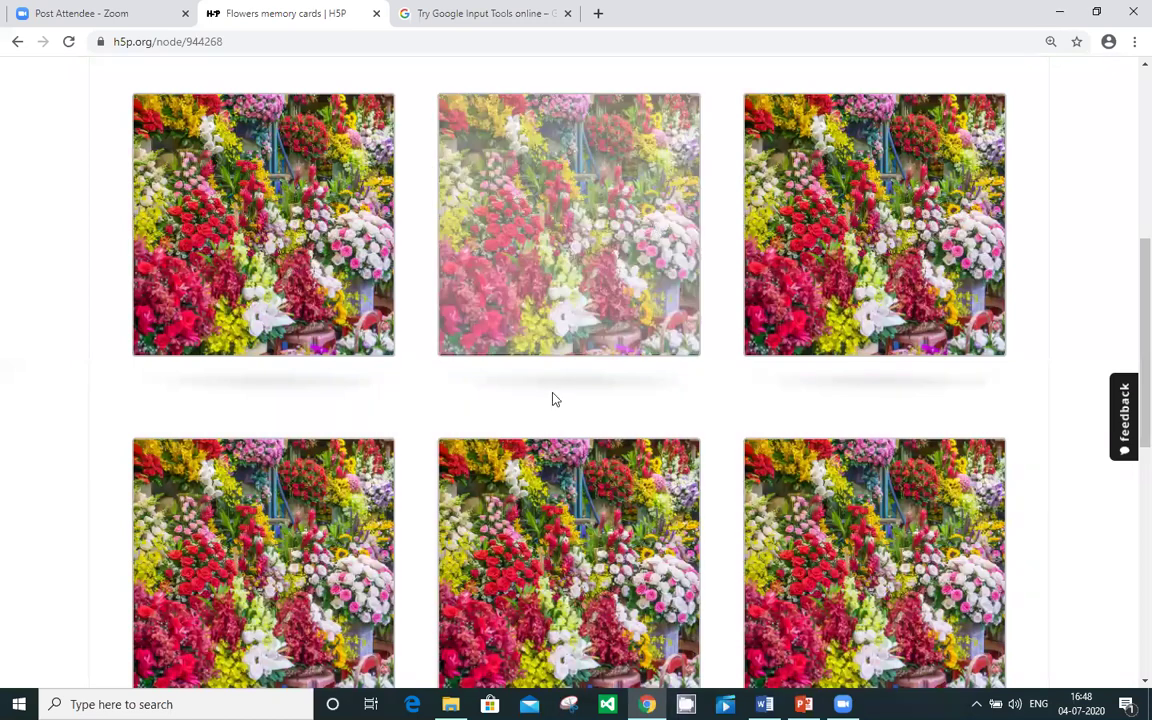
pyautogui.click(510, 585)
pyautogui.scroll(-1, 400, 575)
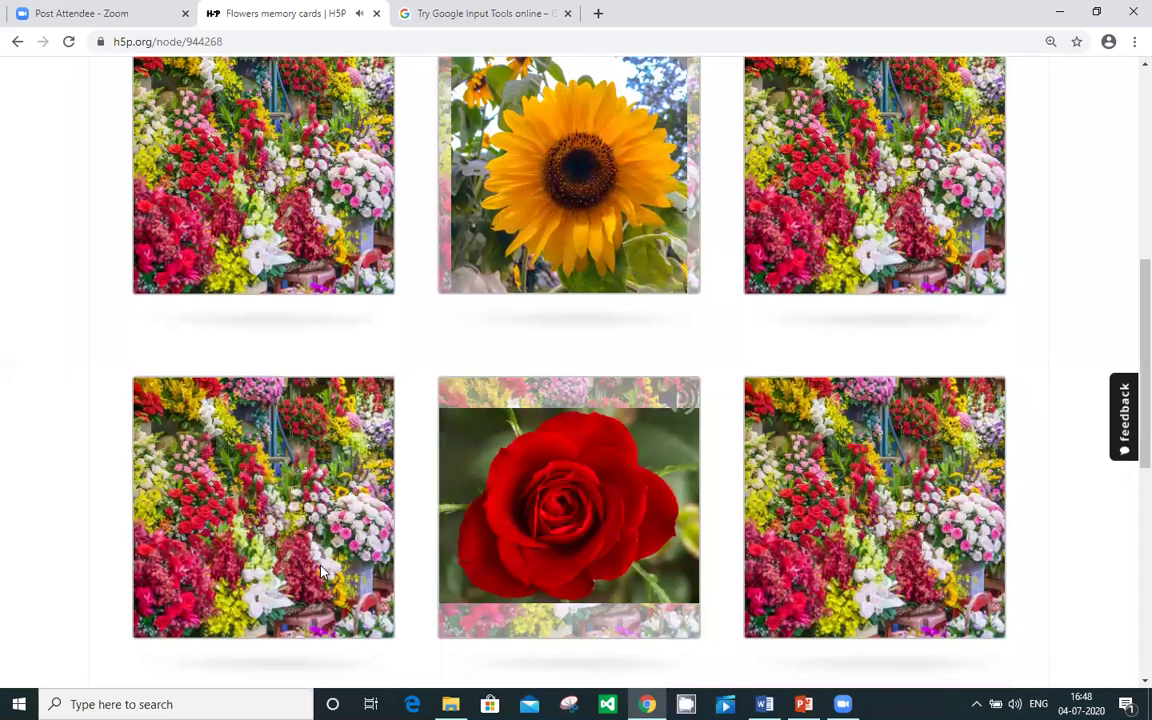
pyautogui.click(322, 572)
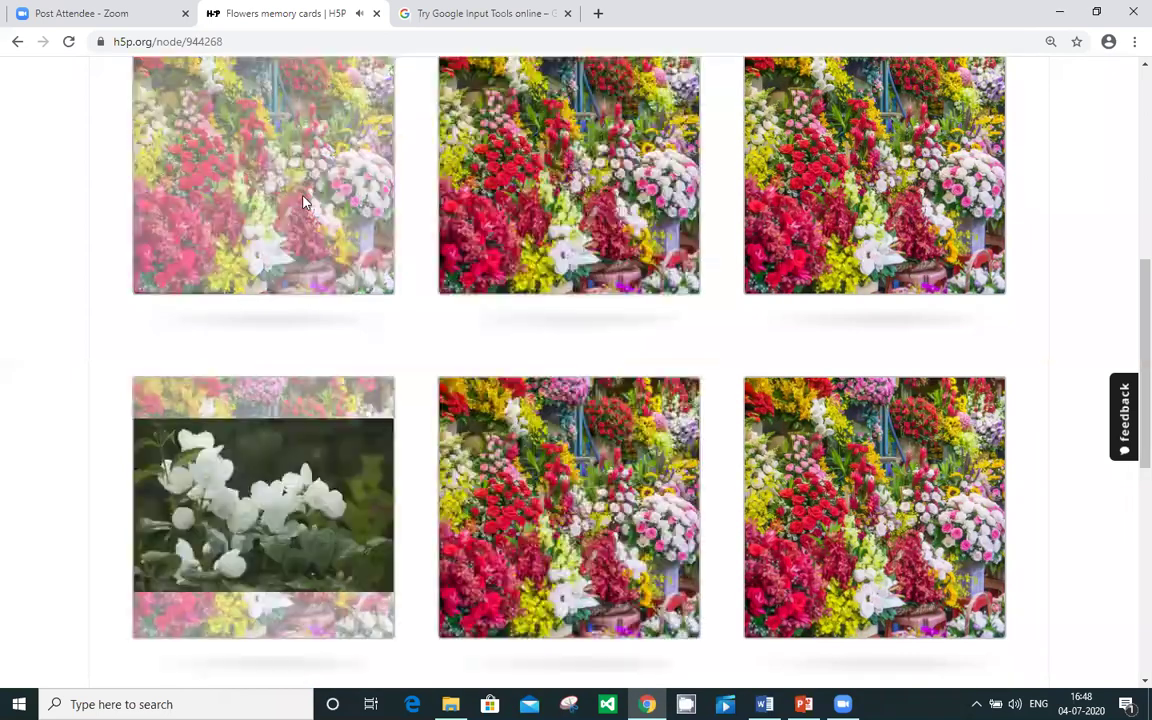
pyautogui.click(305, 200)
pyautogui.scroll(1, 380, 195)
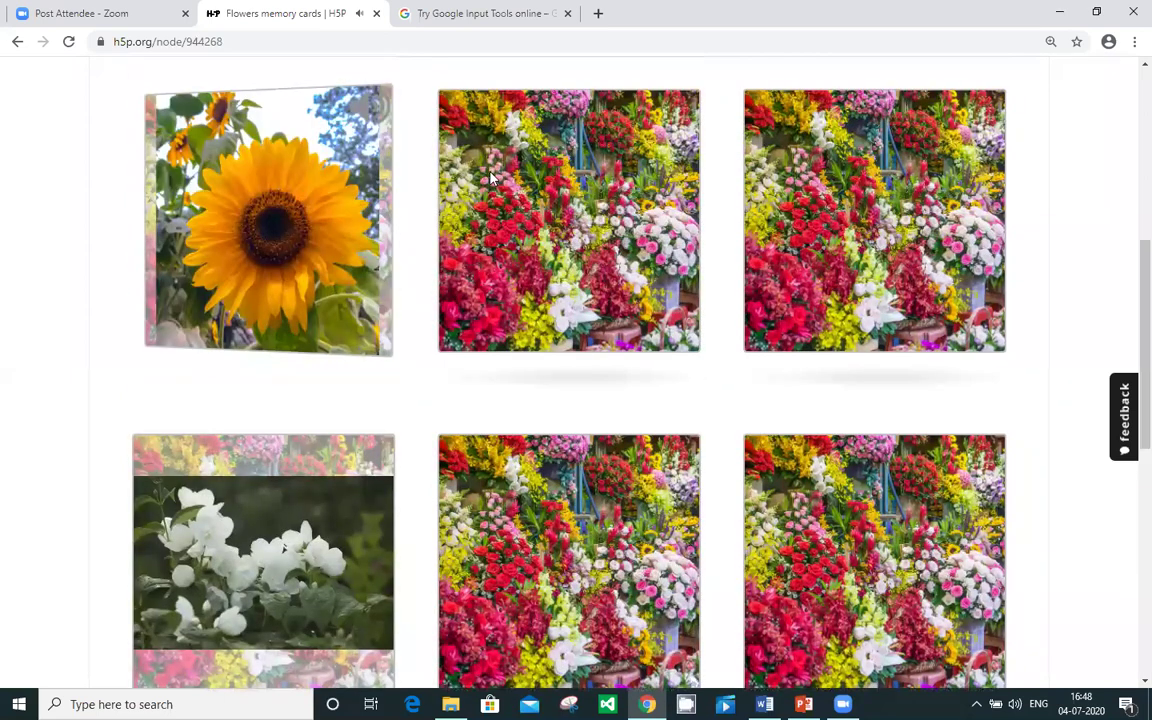
pyautogui.click(476, 179)
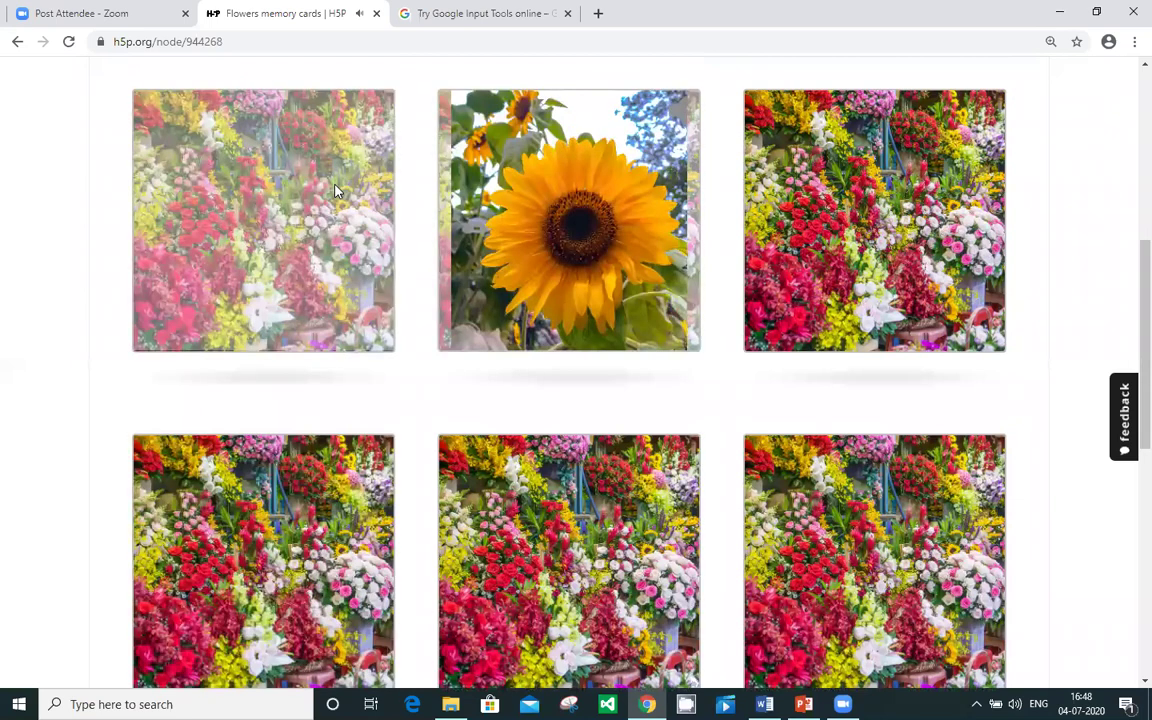
pyautogui.click(336, 191)
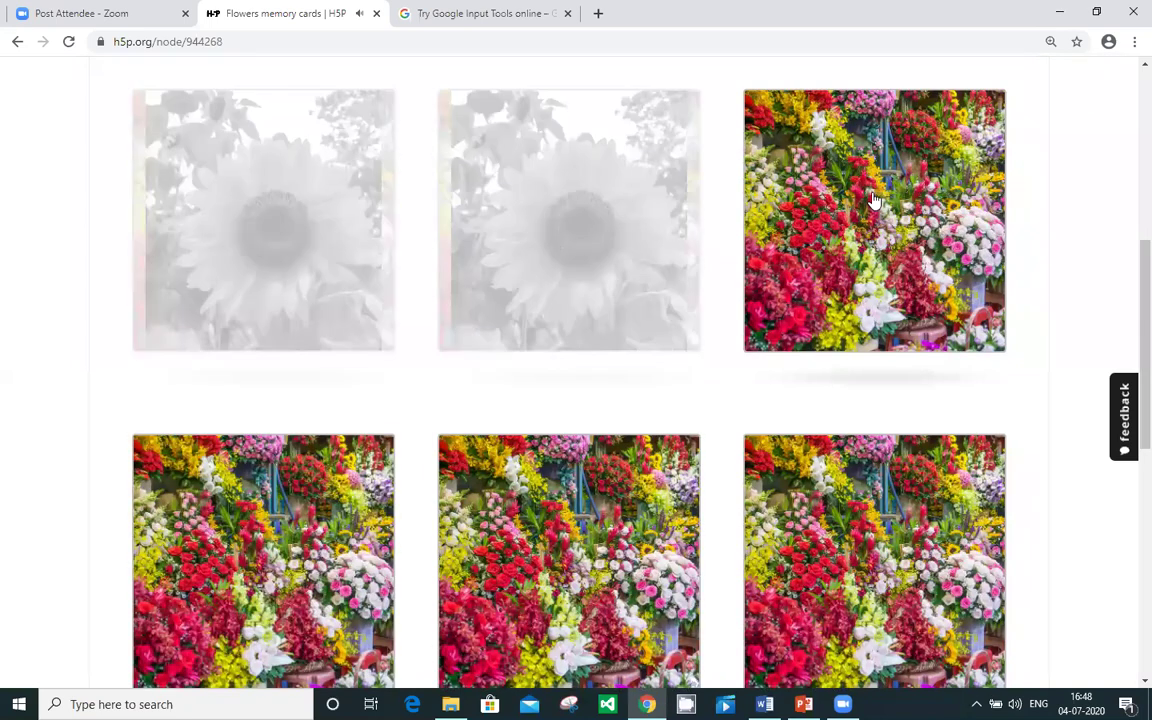
# Match the rose and white-flowers pairs, reaching Good work! in 0:20 with 10 turns
pyautogui.click(873, 200)
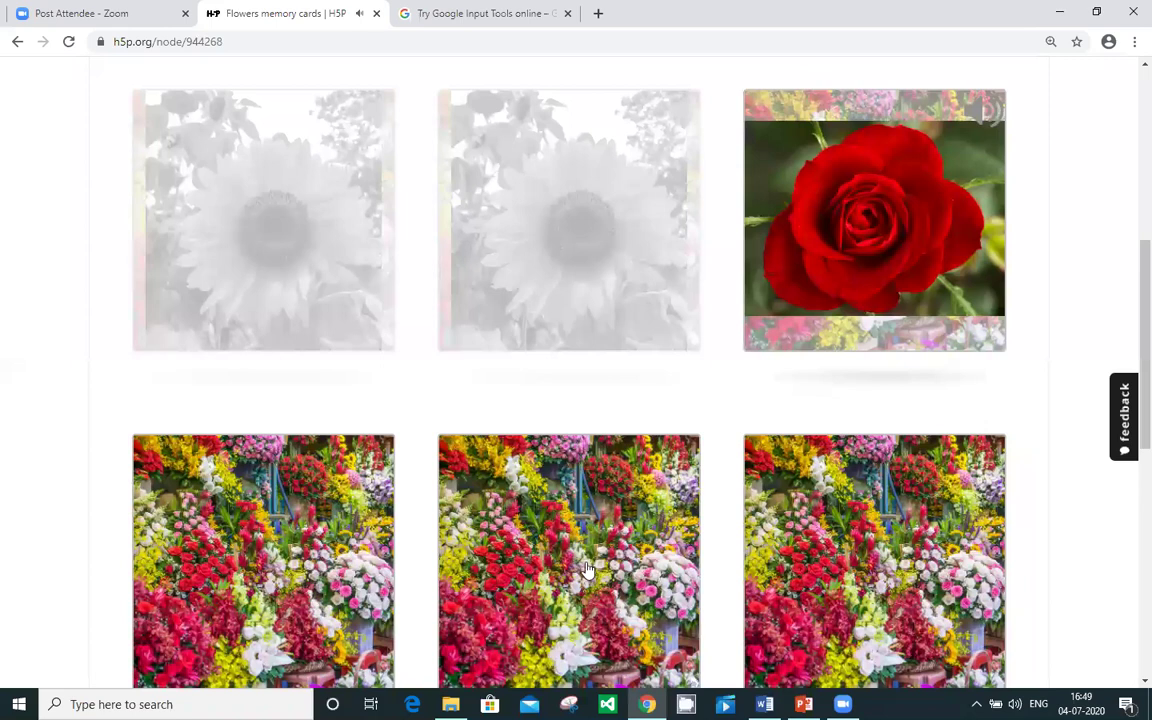
pyautogui.click(588, 568)
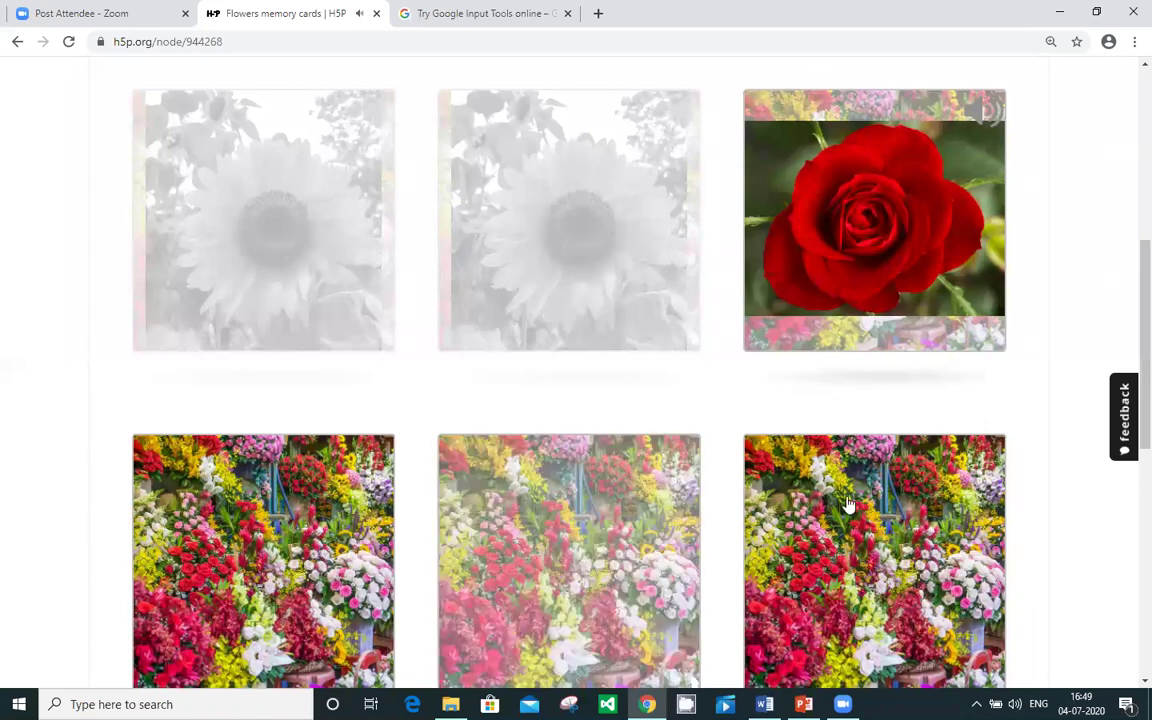
pyautogui.scroll(-1, 848, 501)
pyautogui.click(872, 508)
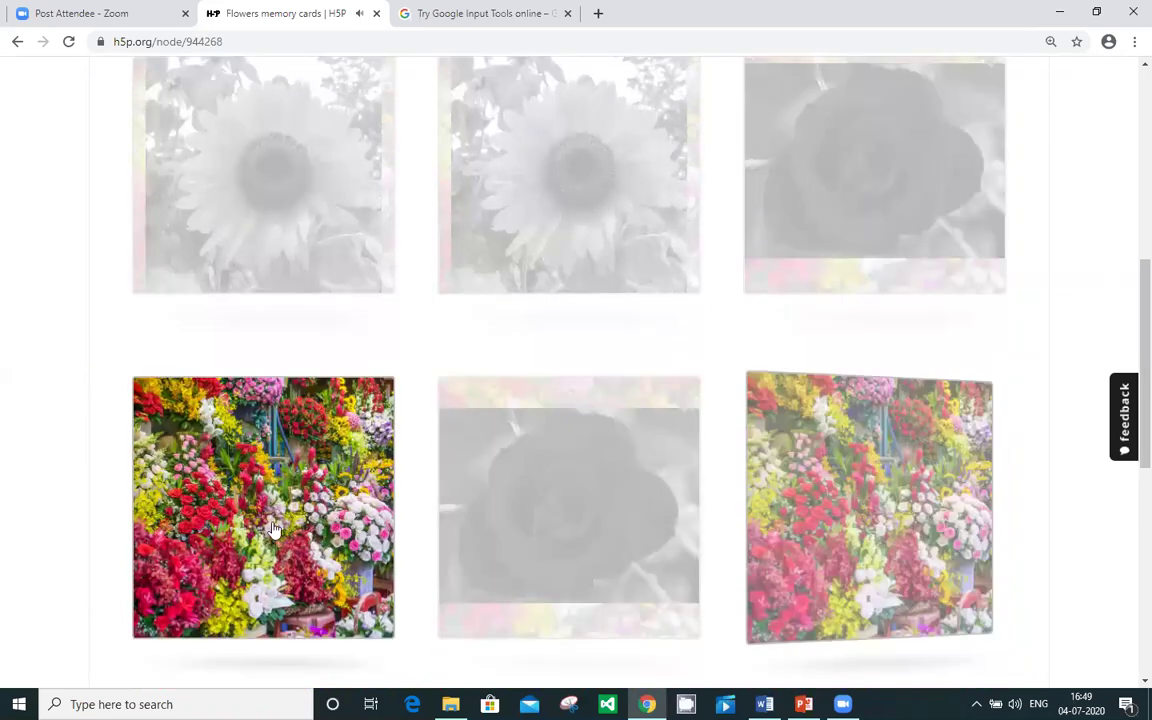
pyautogui.click(272, 528)
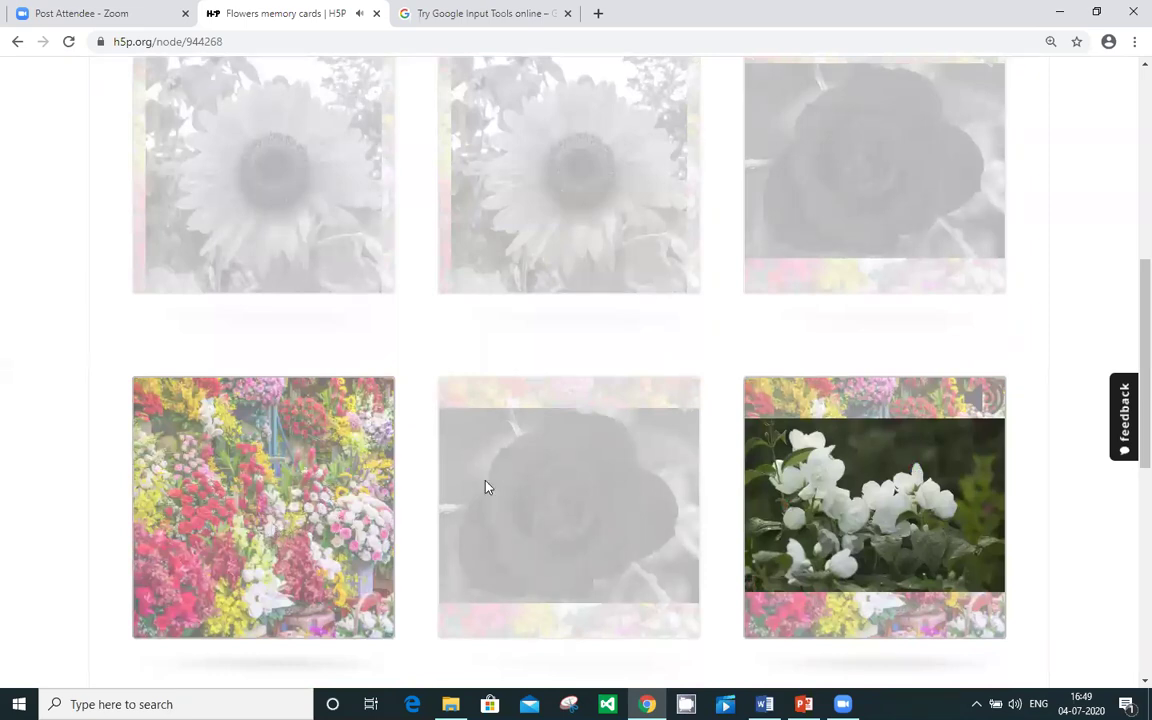
pyautogui.scroll(-3, 620, 453)
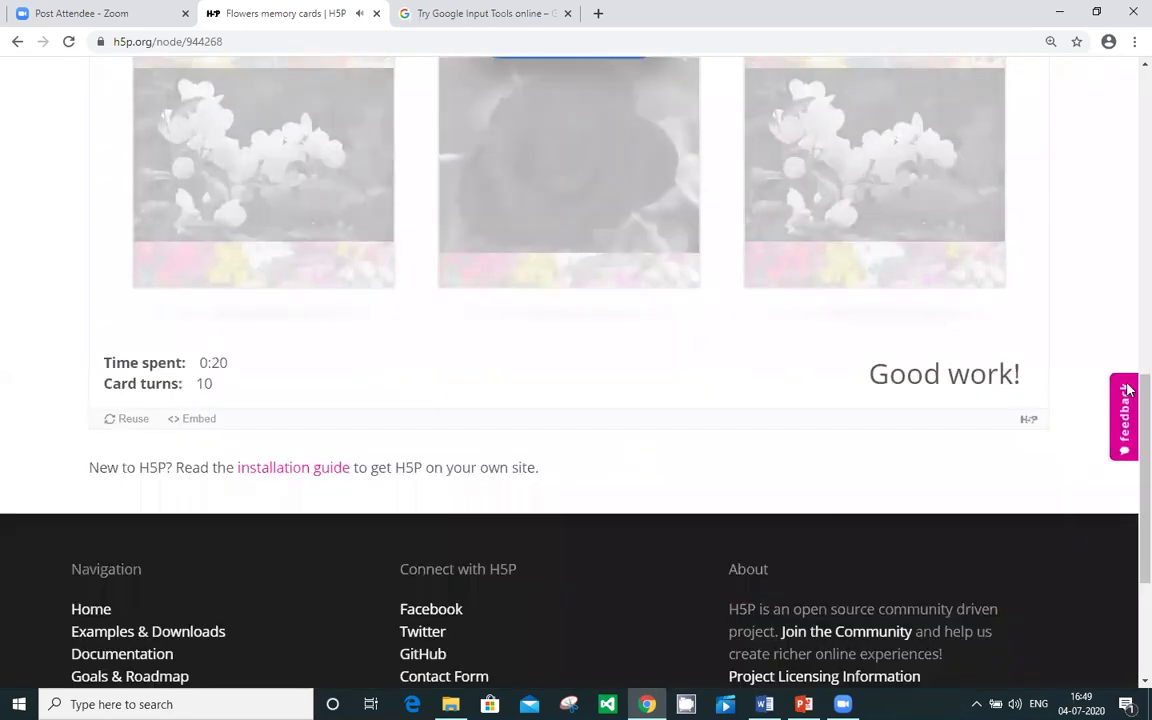
pyautogui.scroll(2, 1130, 358)
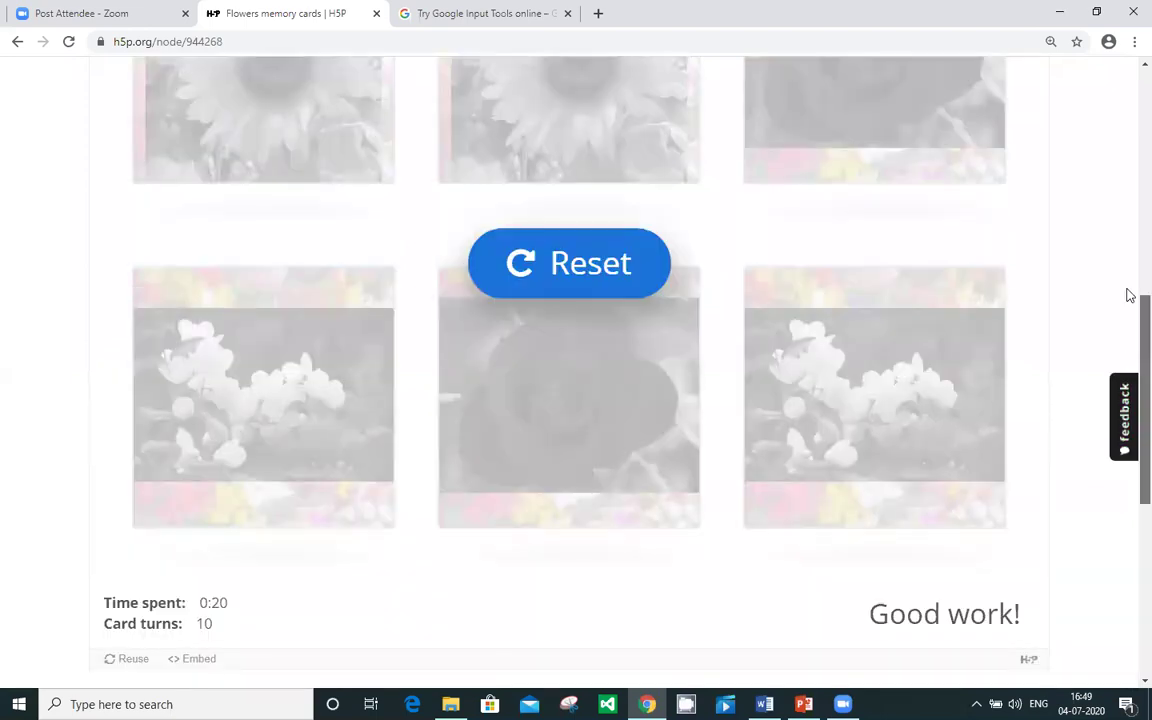
pyautogui.scroll(2, 1128, 260)
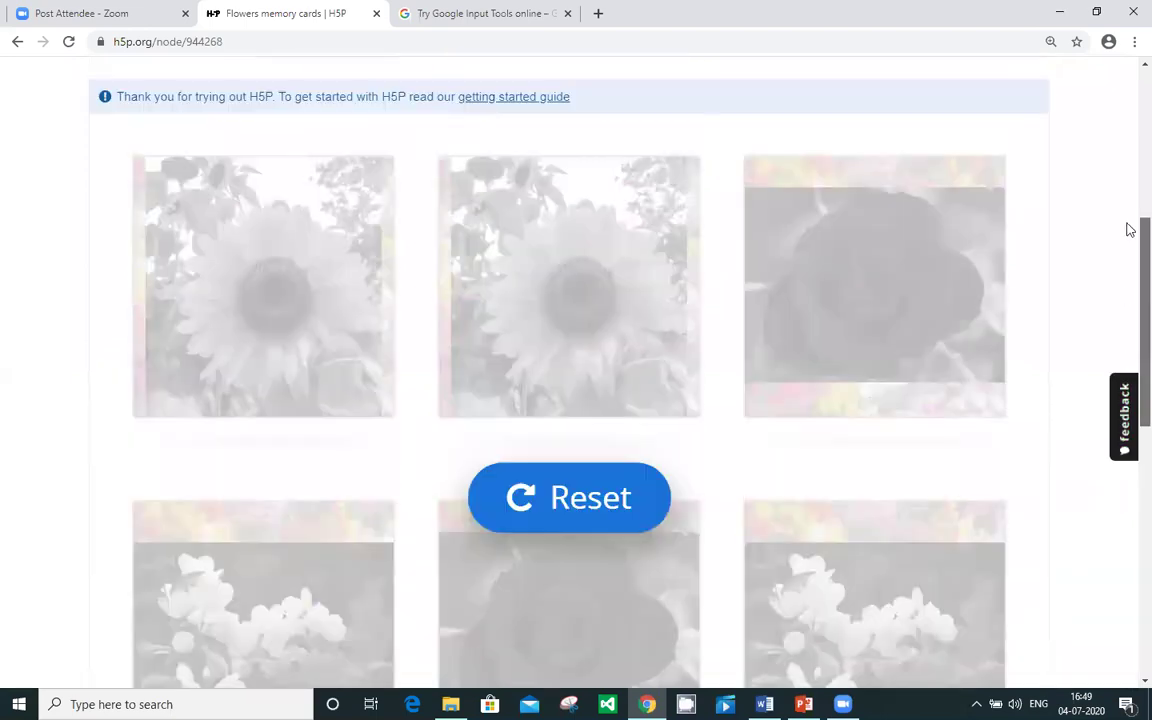
pyautogui.scroll(2, 1128, 230)
pyautogui.scroll(1, 1128, 190)
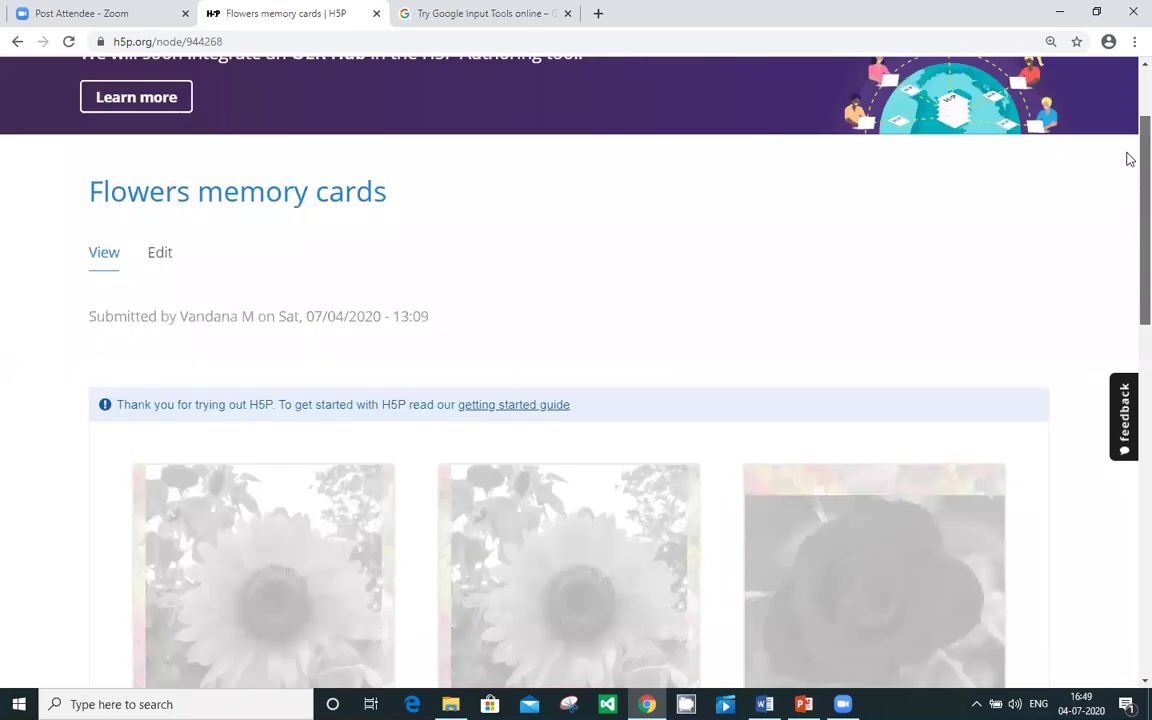
pyautogui.scroll(1, 1130, 156)
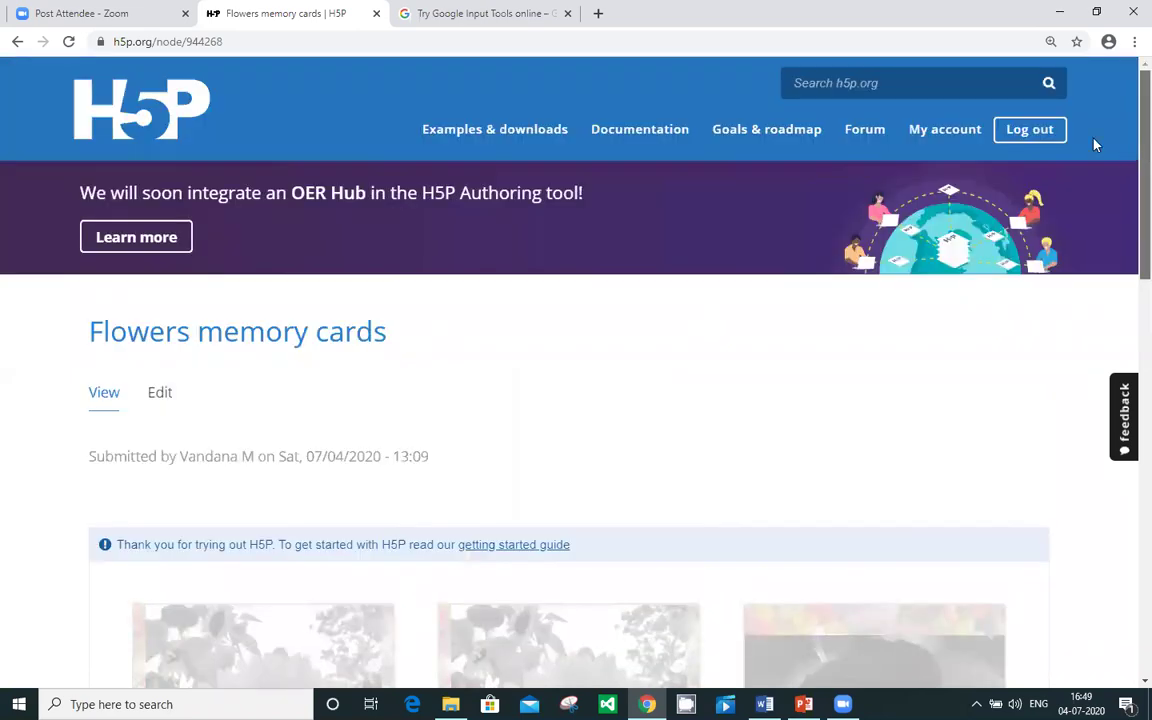
# Go to My account and scroll to Flowers memory cards at the top of Recent Content
pyautogui.click(936, 138)
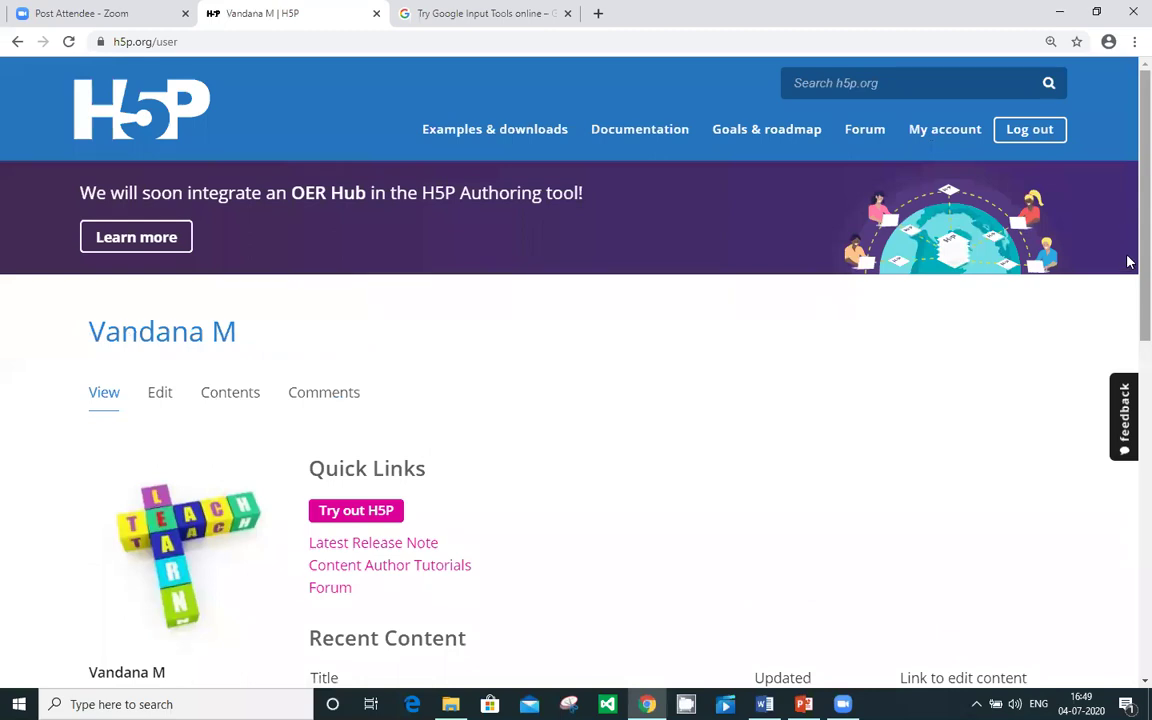
pyautogui.scroll(-1, 1126, 285)
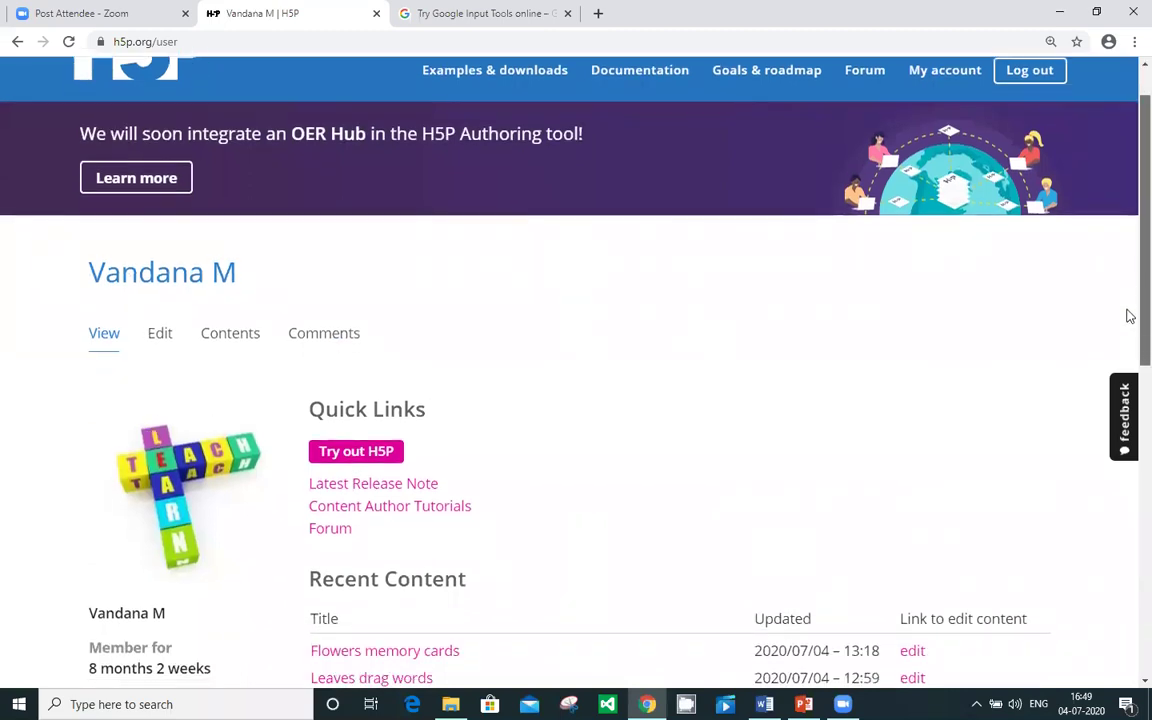
pyautogui.scroll(-1, 1126, 314)
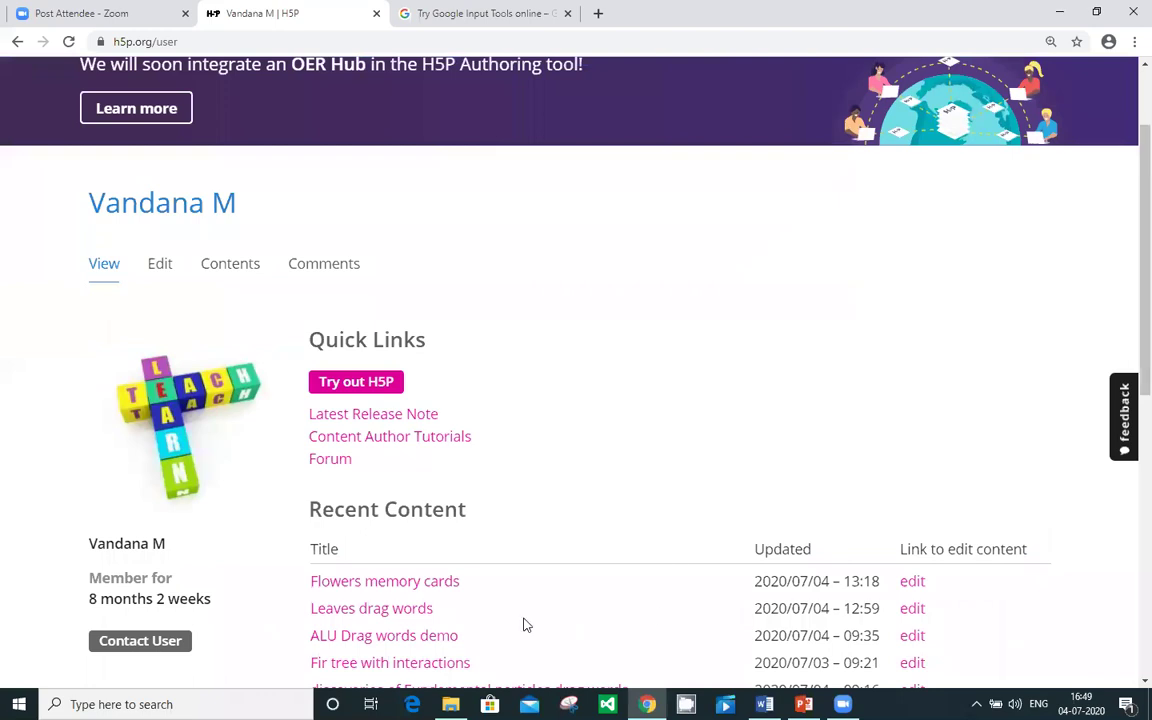
pyautogui.click(413, 620)
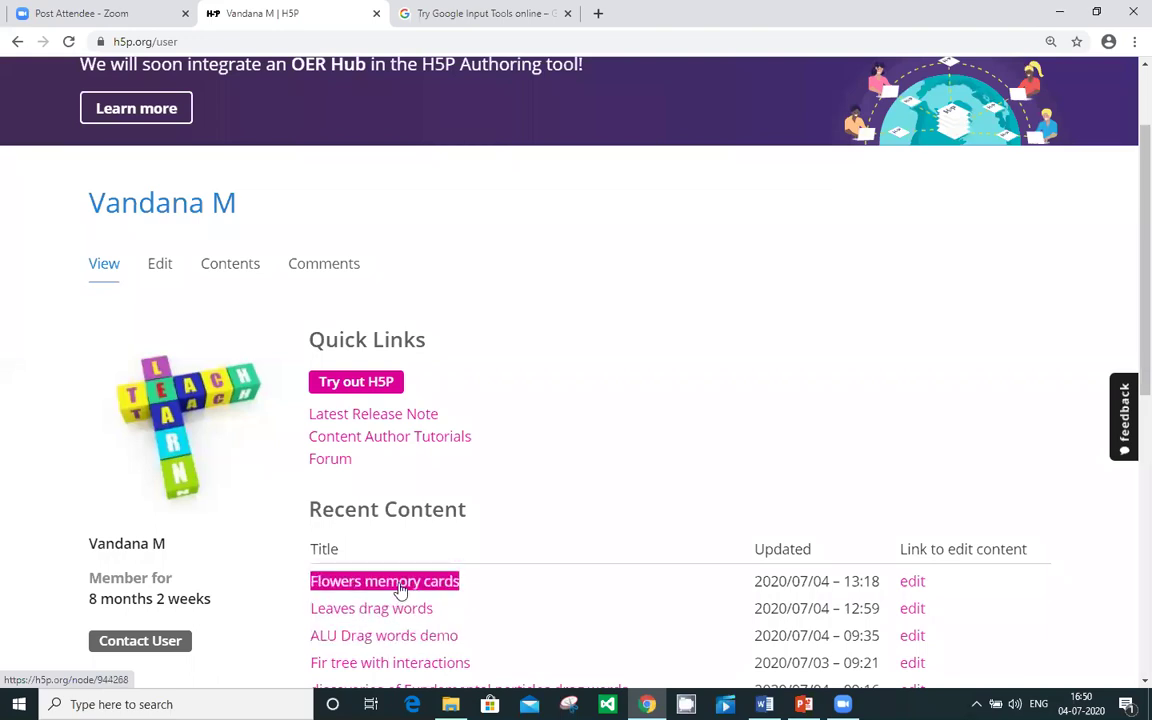
# Copy the link address of the Flowers memory cards entry in Recent Content
pyautogui.rightClick(400, 588)
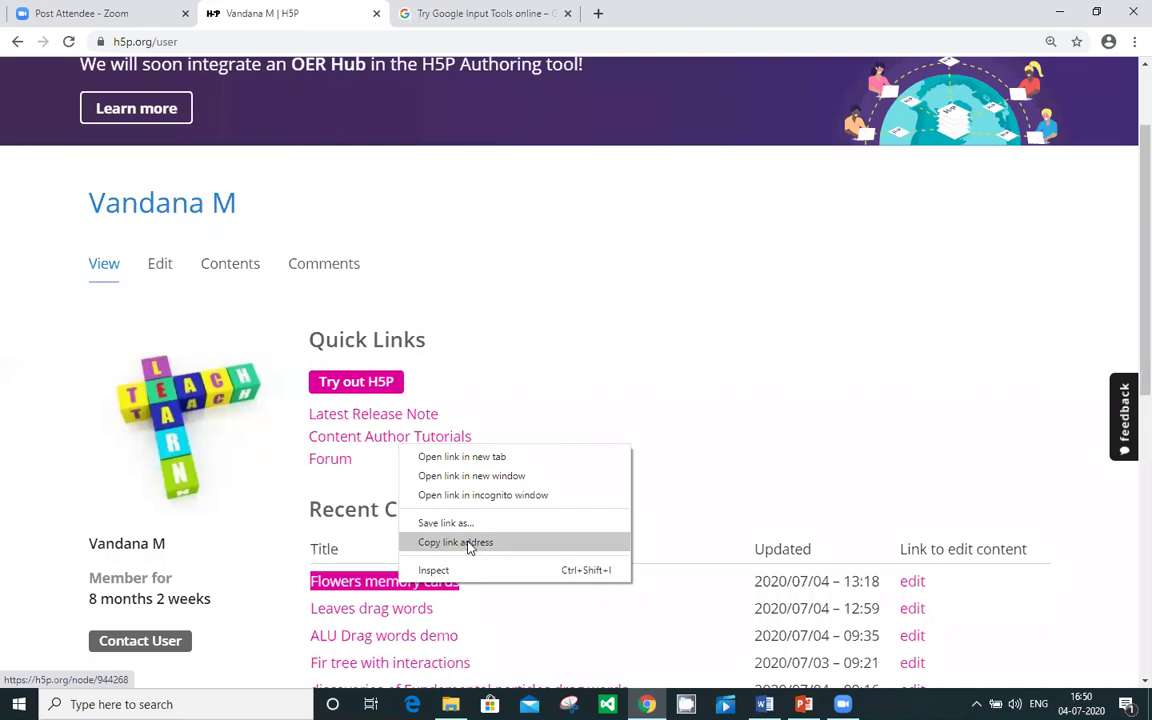
pyautogui.click(468, 545)
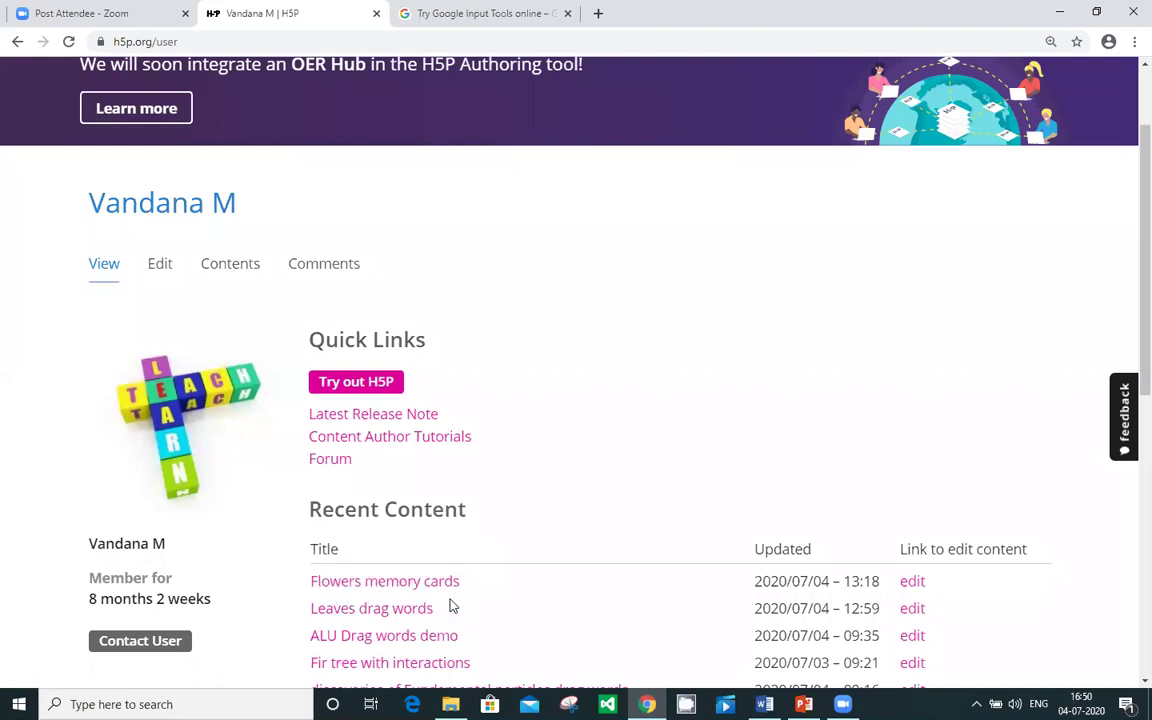
pyautogui.click(440, 591)
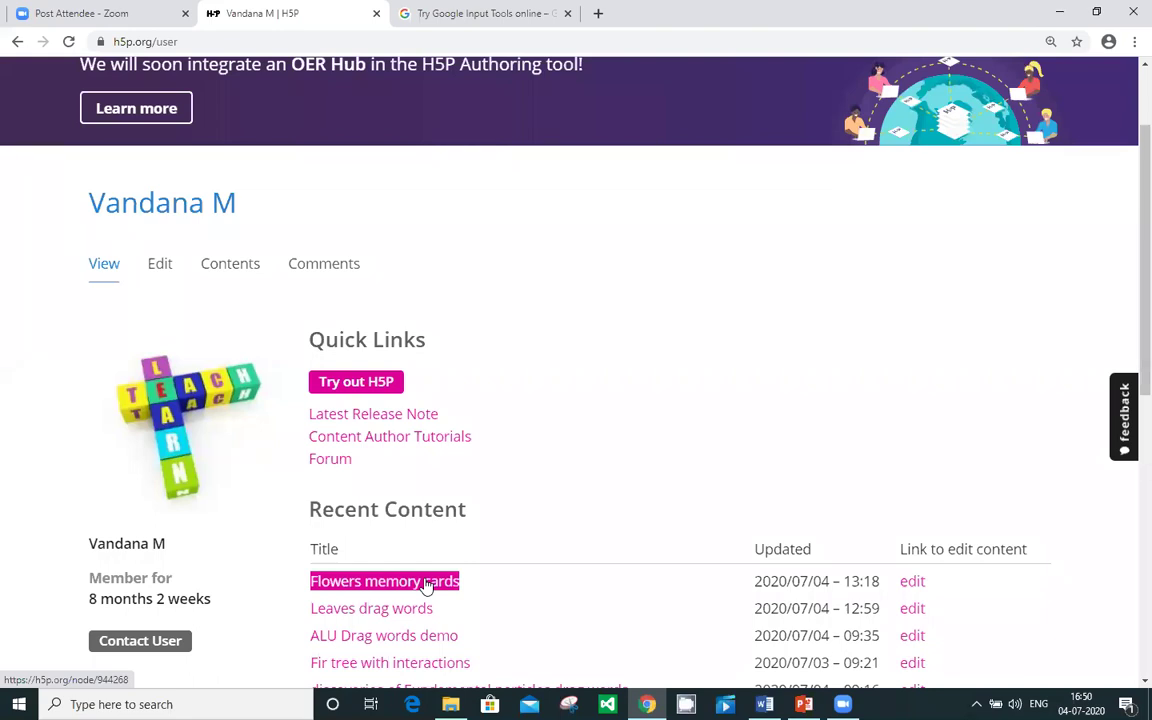
pyautogui.rightClick(427, 584)
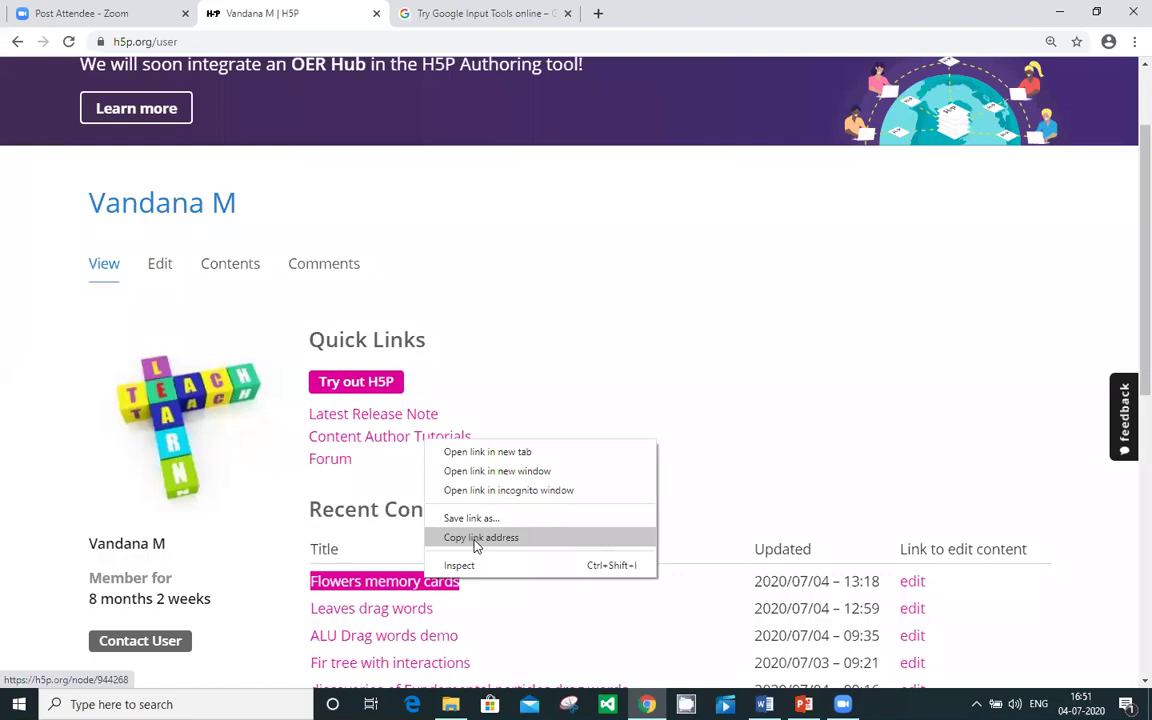
pyautogui.click(477, 540)
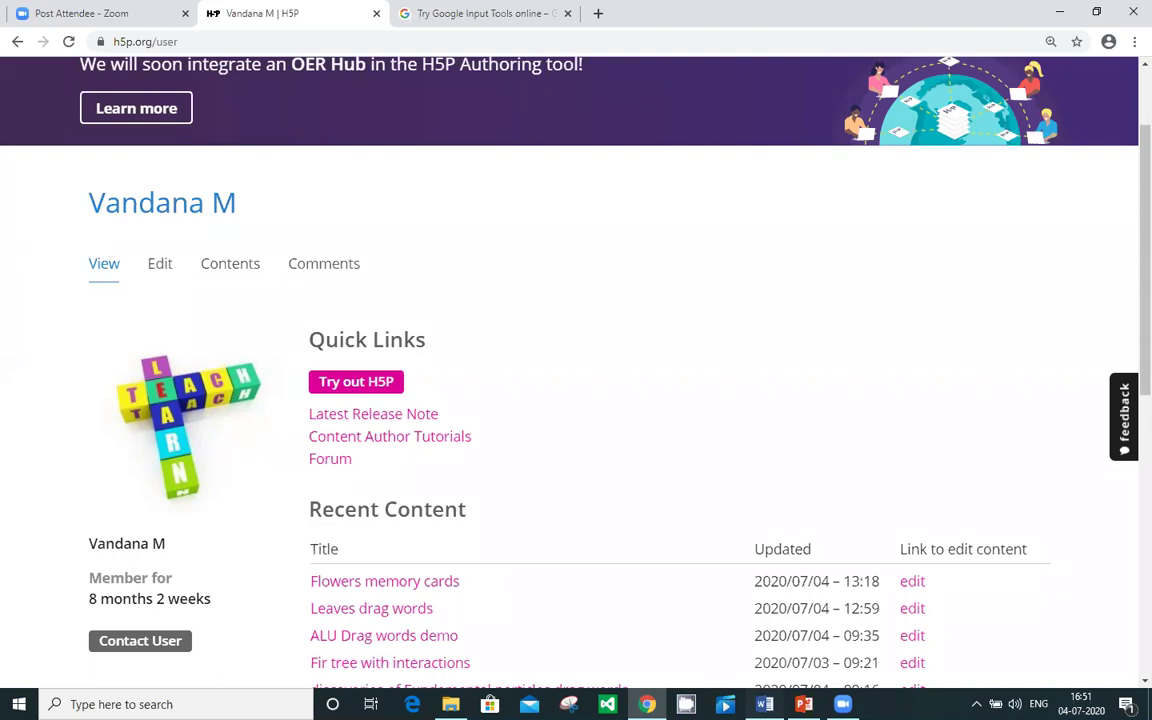
# Open the UTA-PHASE-07-DAY-04 Google Form link from Leaves Text.docx in the browser
pyautogui.hotkey('alt', 'Tab')
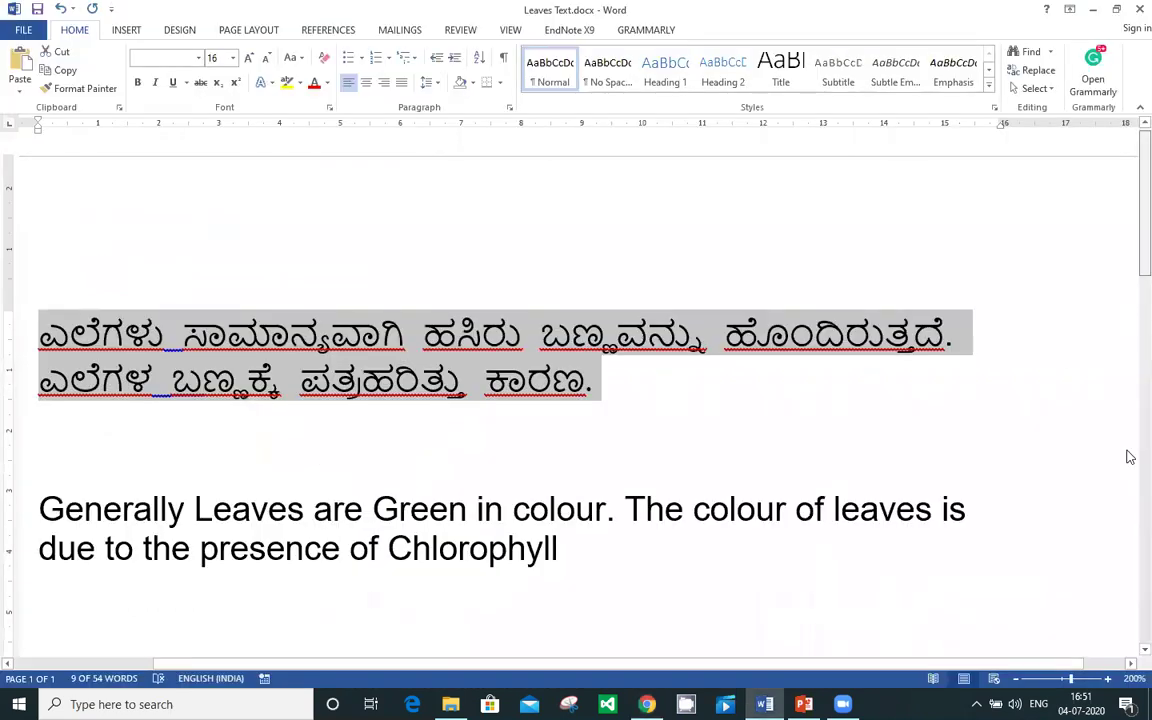
pyautogui.scroll(-5, 1126, 455)
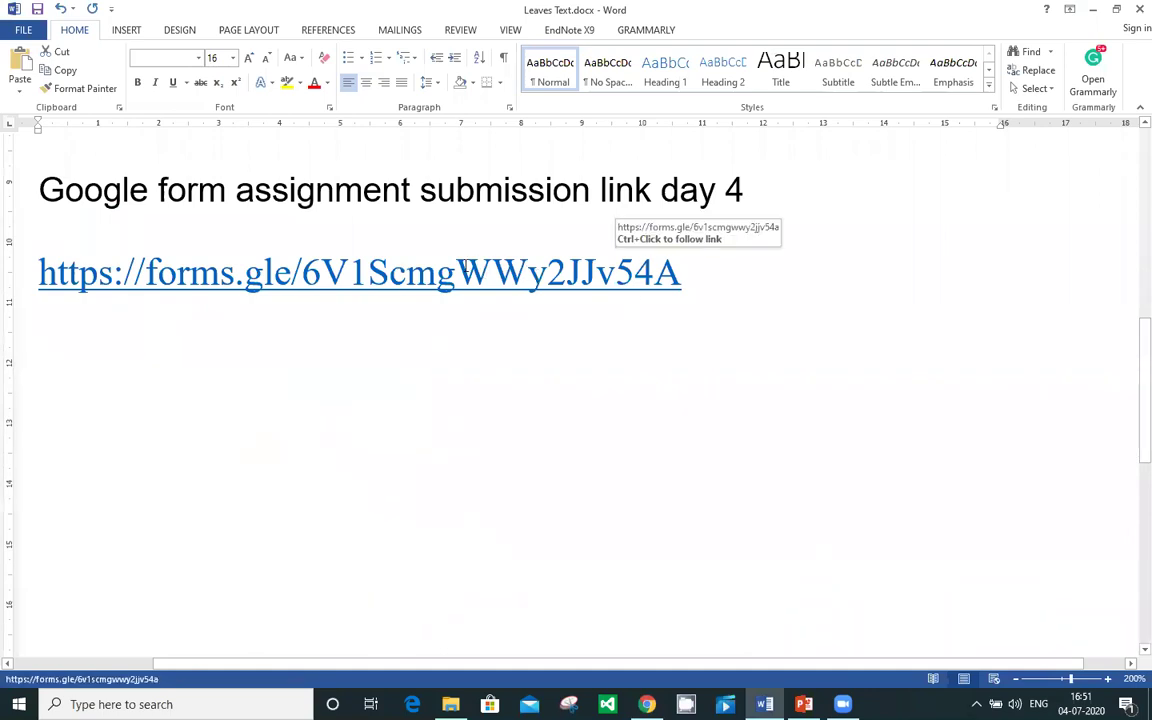
pyautogui.keyDown('ctrl'); pyautogui.click(422, 290); pyautogui.keyUp('ctrl')
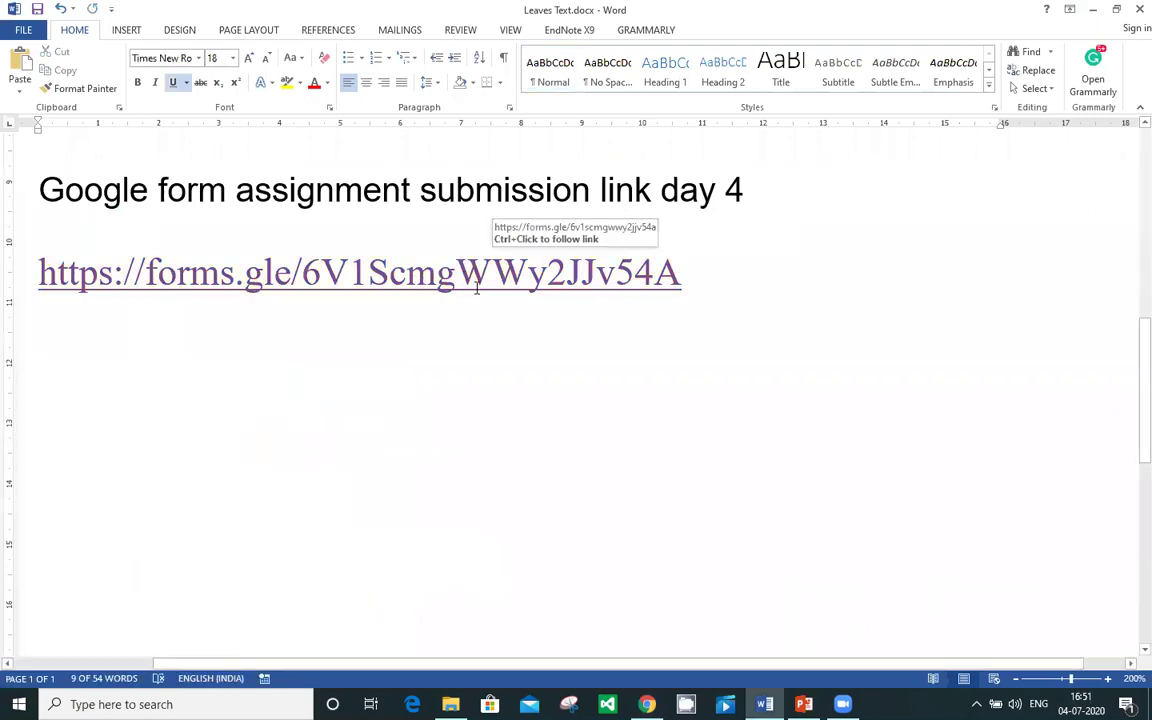
pyautogui.click(407, 278)
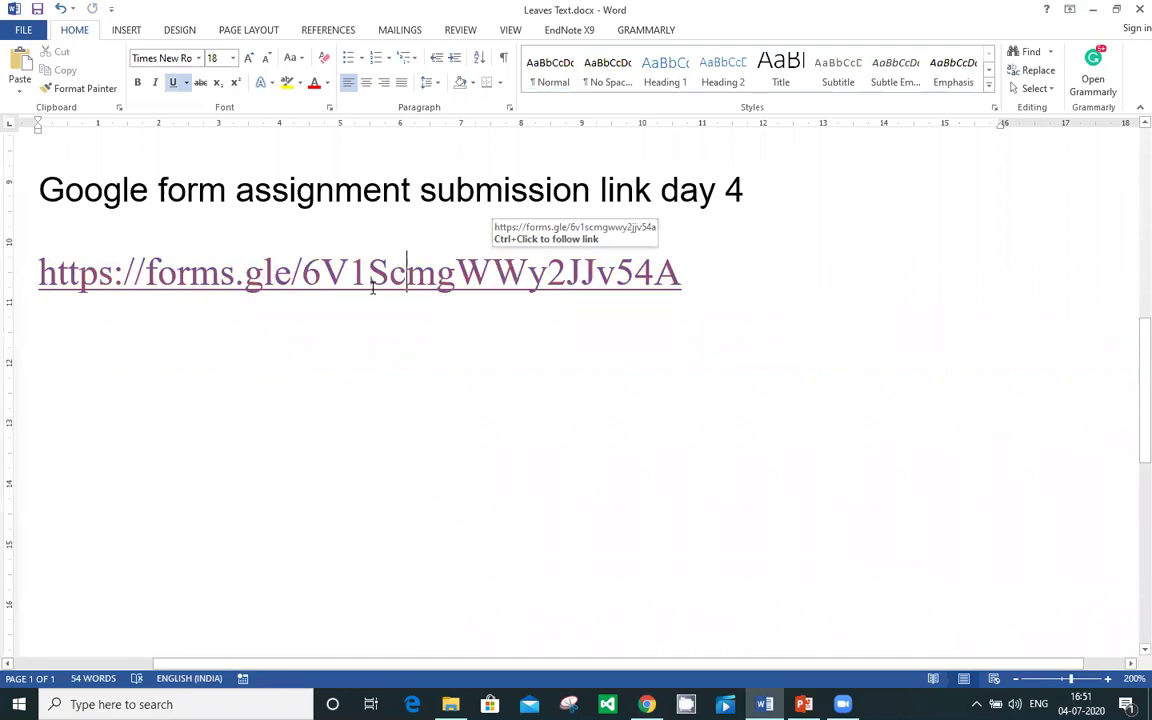
pyautogui.keyDown('ctrl'); pyautogui.click(371, 285); pyautogui.keyUp('ctrl')
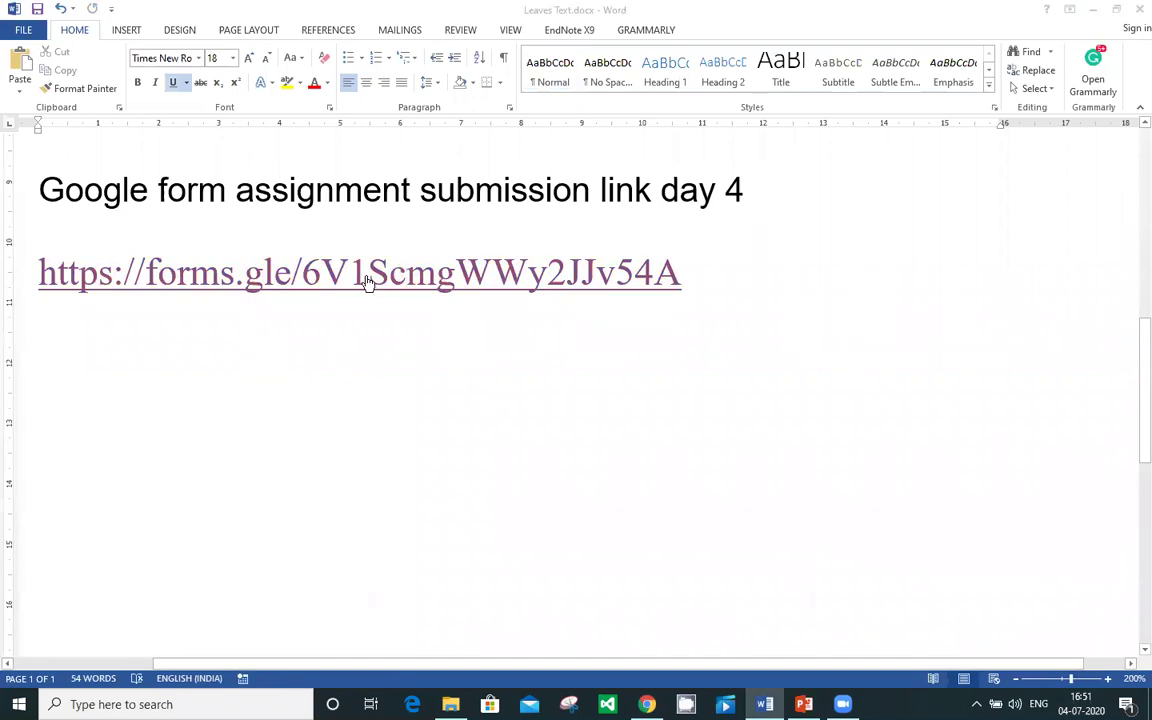
pyautogui.keyDown('ctrl'); pyautogui.click(182, 277); pyautogui.keyUp('ctrl')
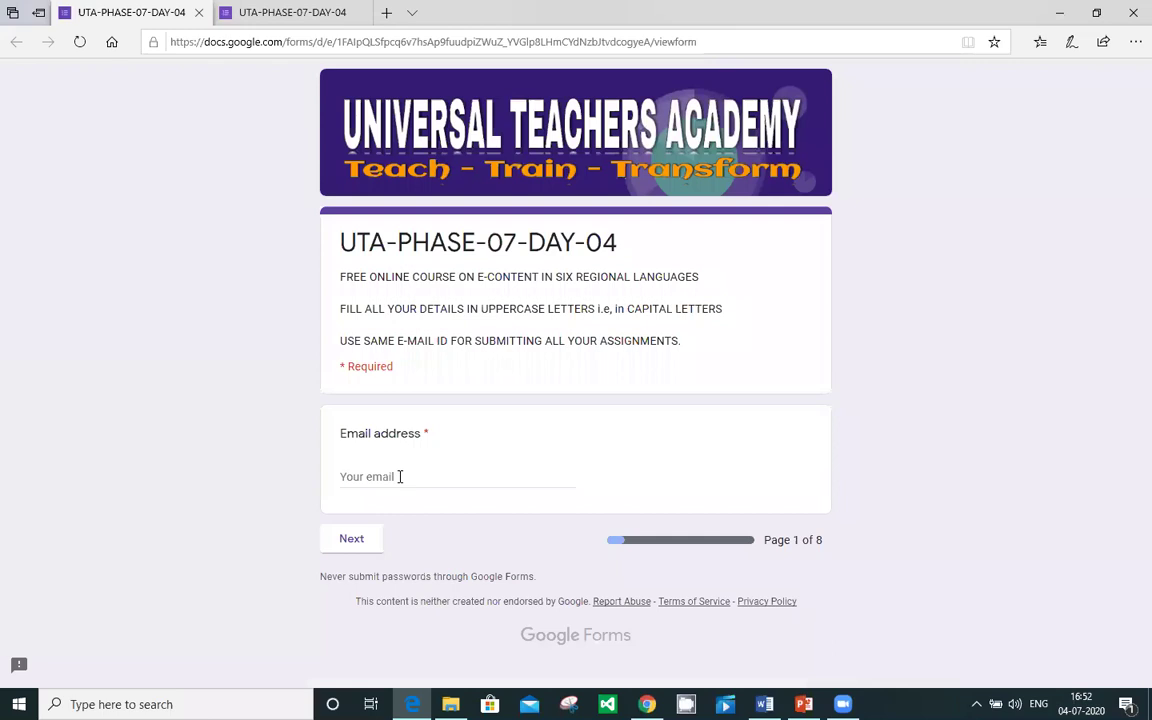
# Enter the user's Gmail address on page 1 of the form and go to the next page
pyautogui.click(400, 477)
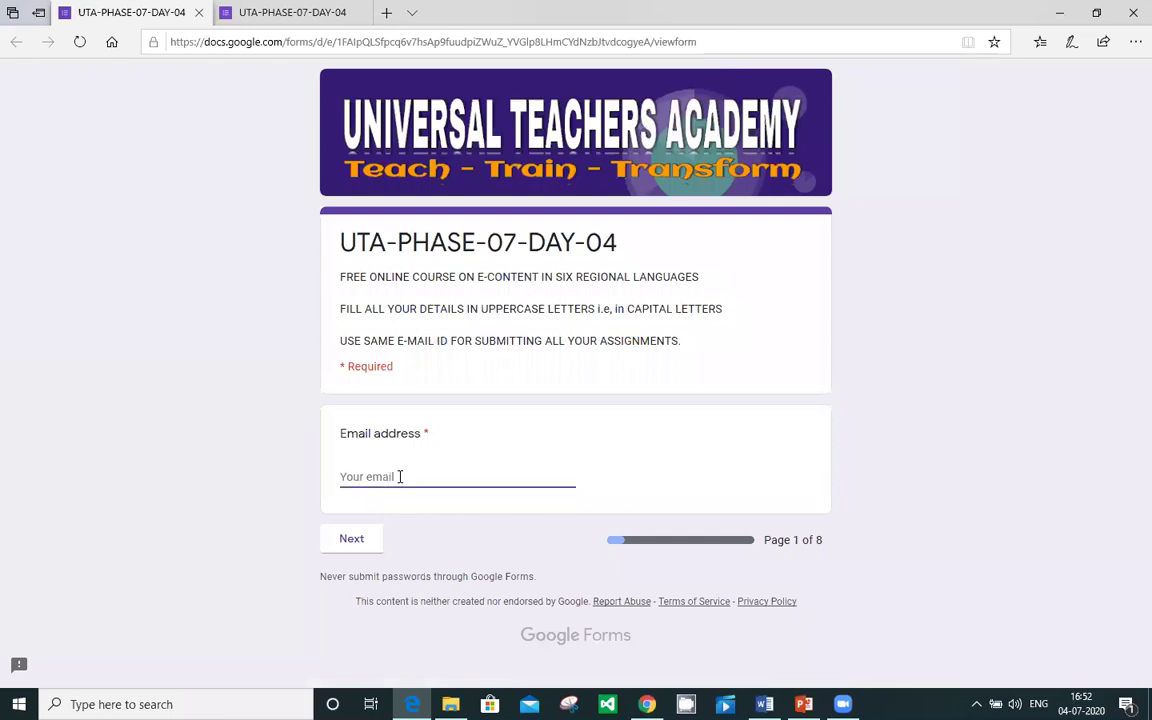
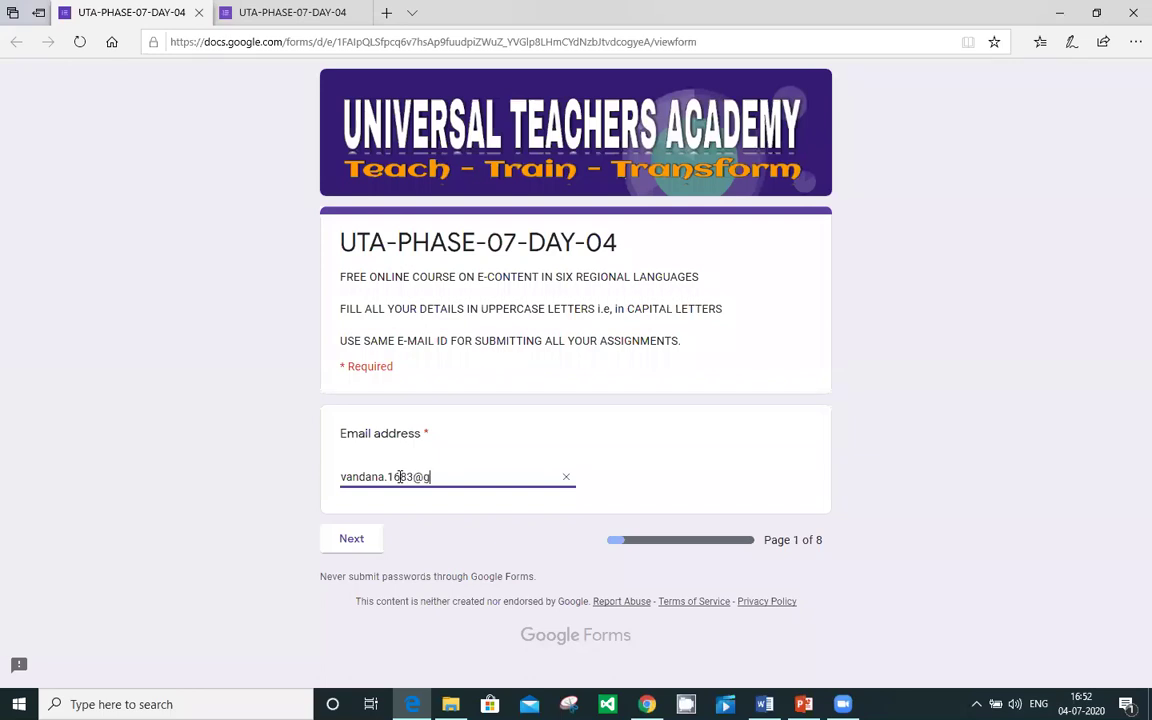
pyautogui.click(355, 542)
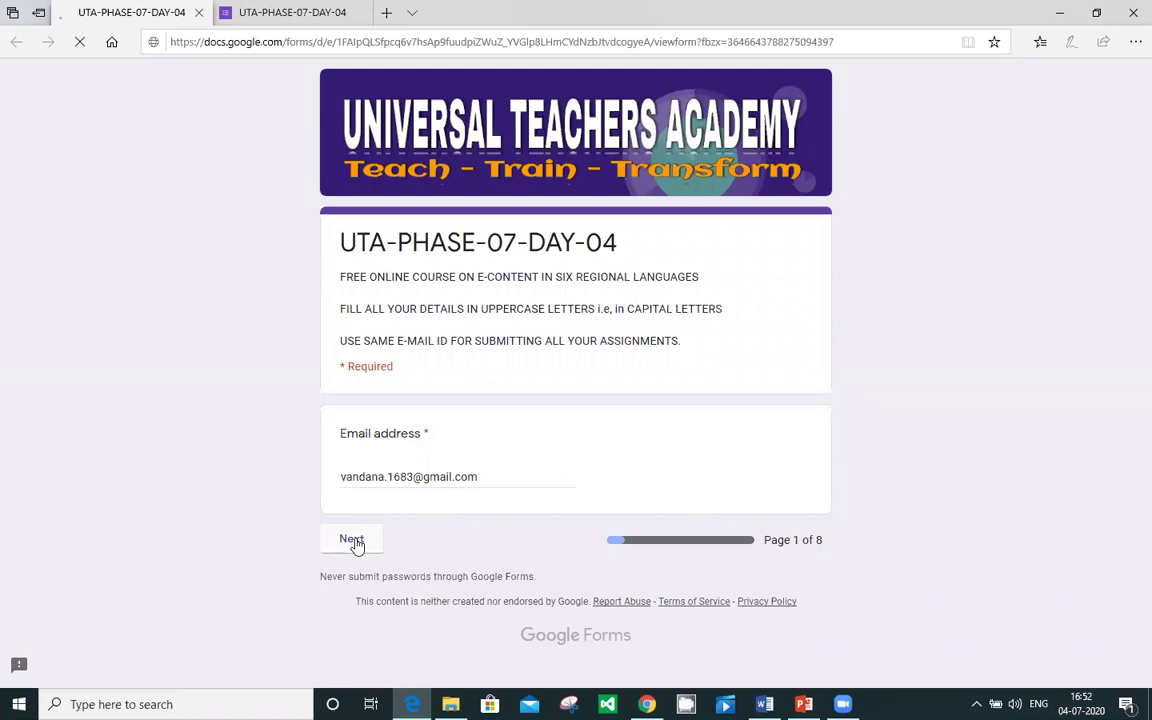
# Choose salutation Mrs., enter the participant's name for the certificate, and set gender to FEMALE
pyautogui.click(451, 579)
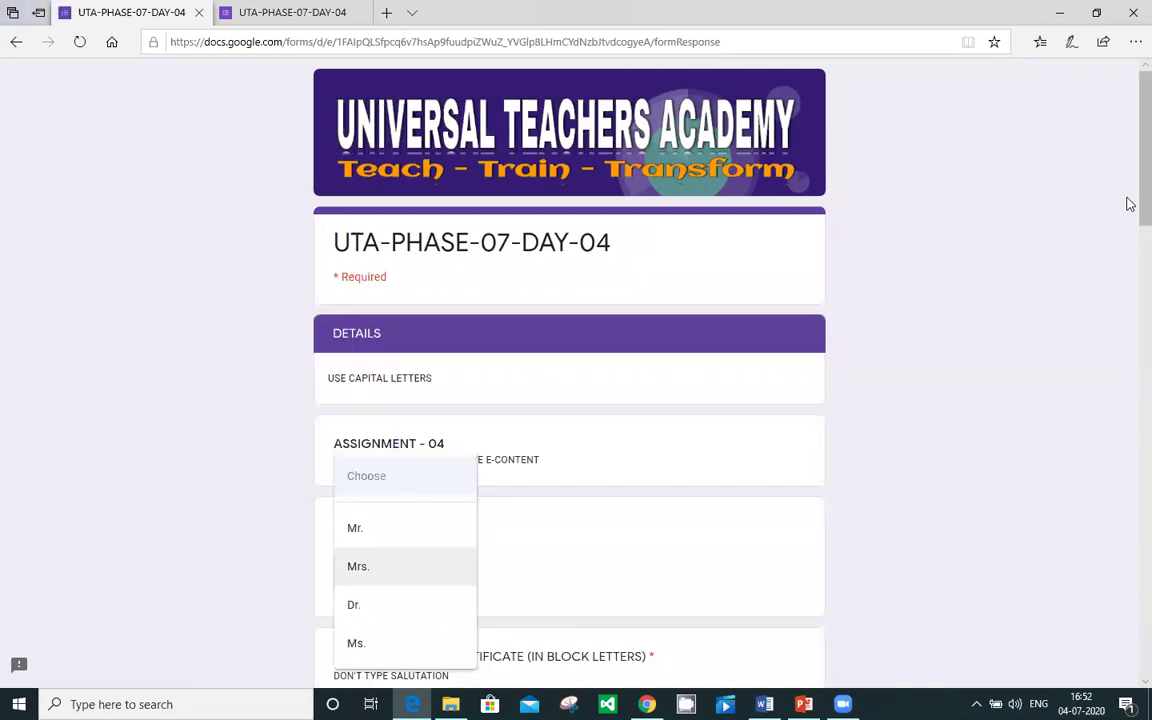
pyautogui.press('Return')
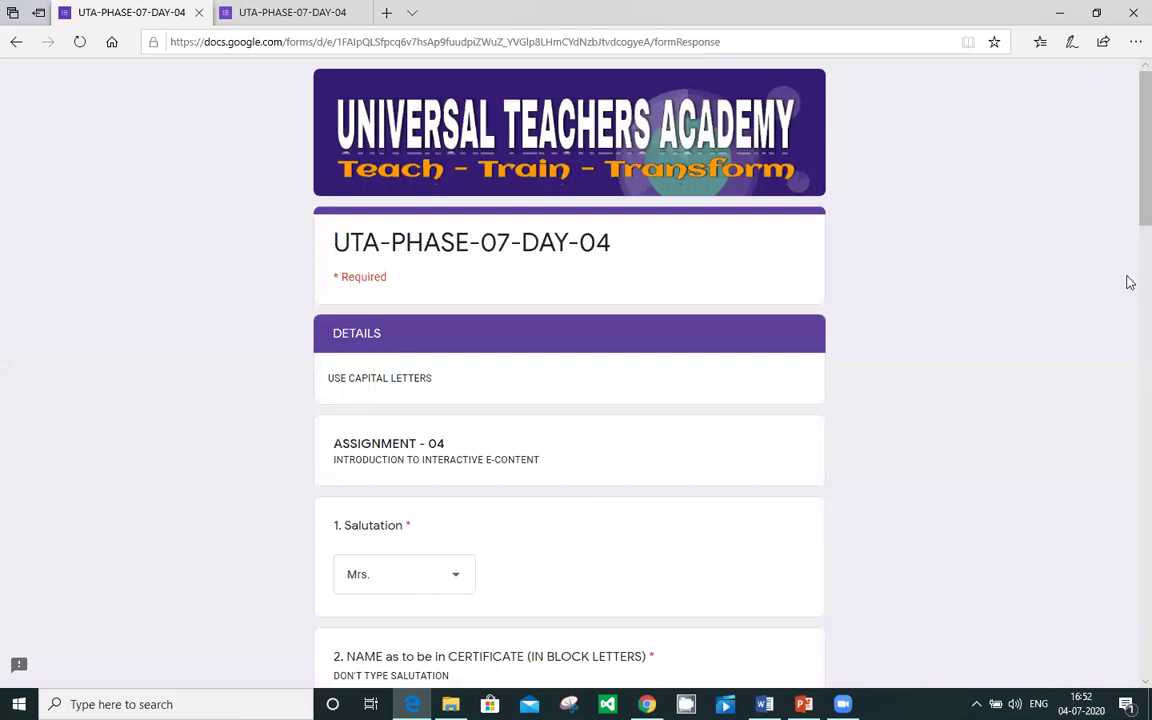
pyautogui.scroll(-3, 1126, 290)
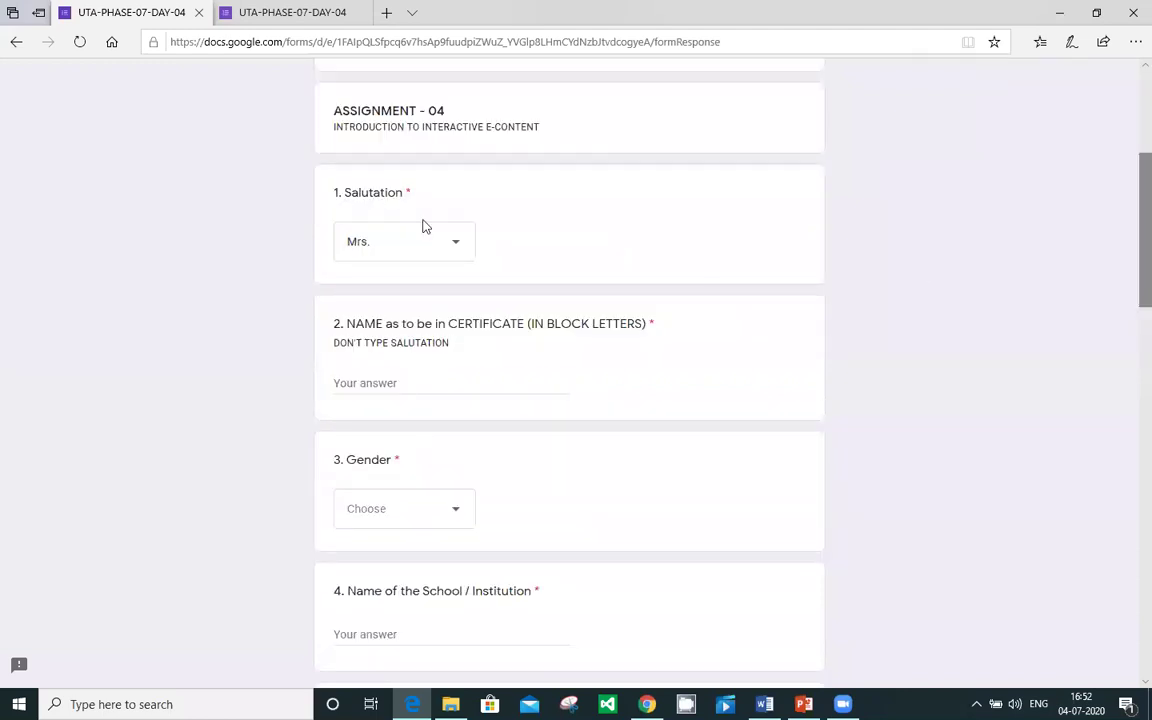
pyautogui.scroll(-1, 422, 226)
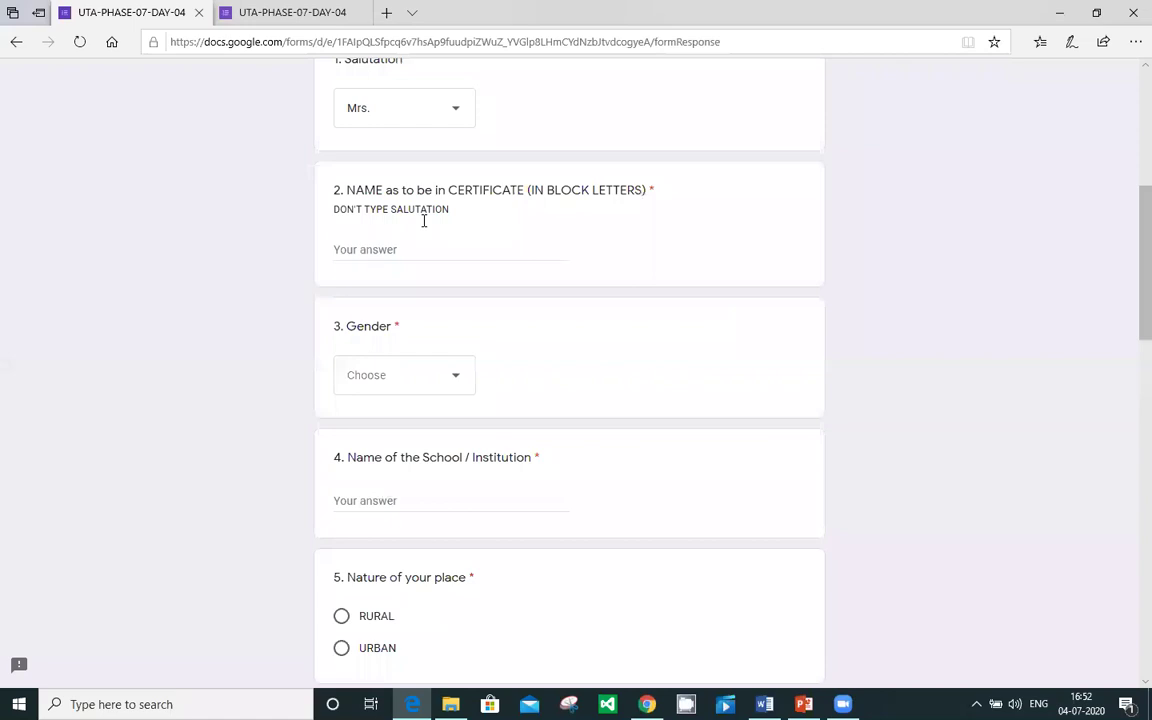
pyautogui.click(387, 250)
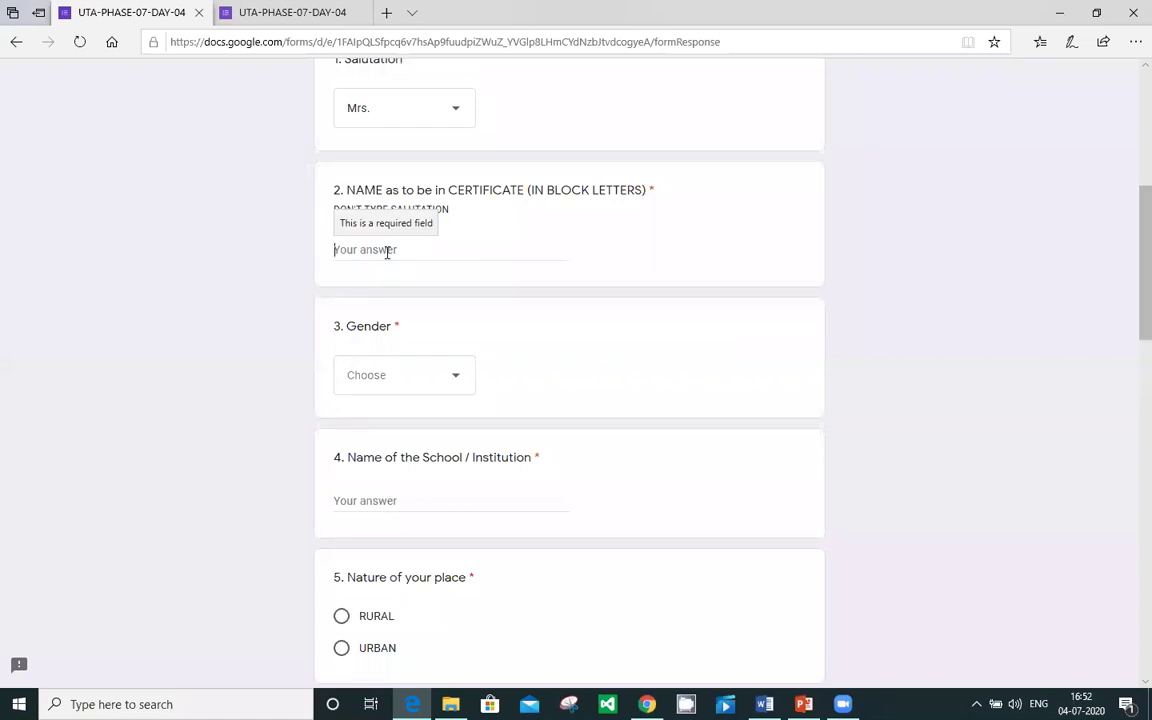
pyautogui.write('V')
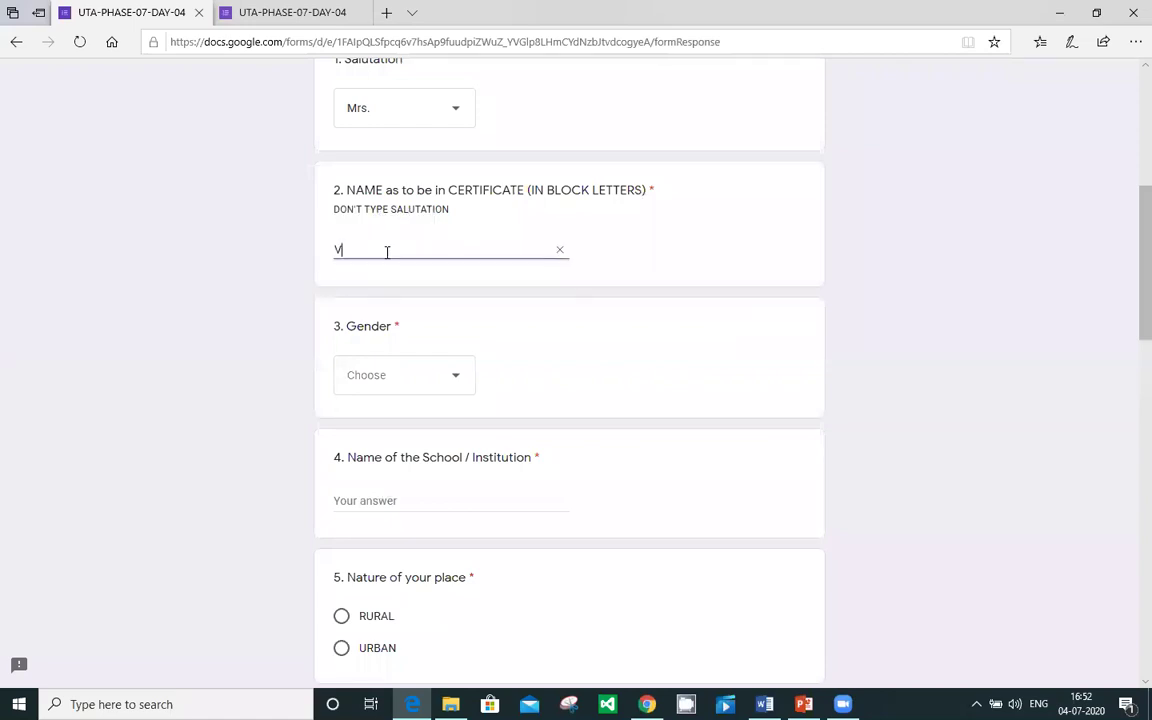
pyautogui.write('ANDANA M')
pyautogui.click(459, 382)
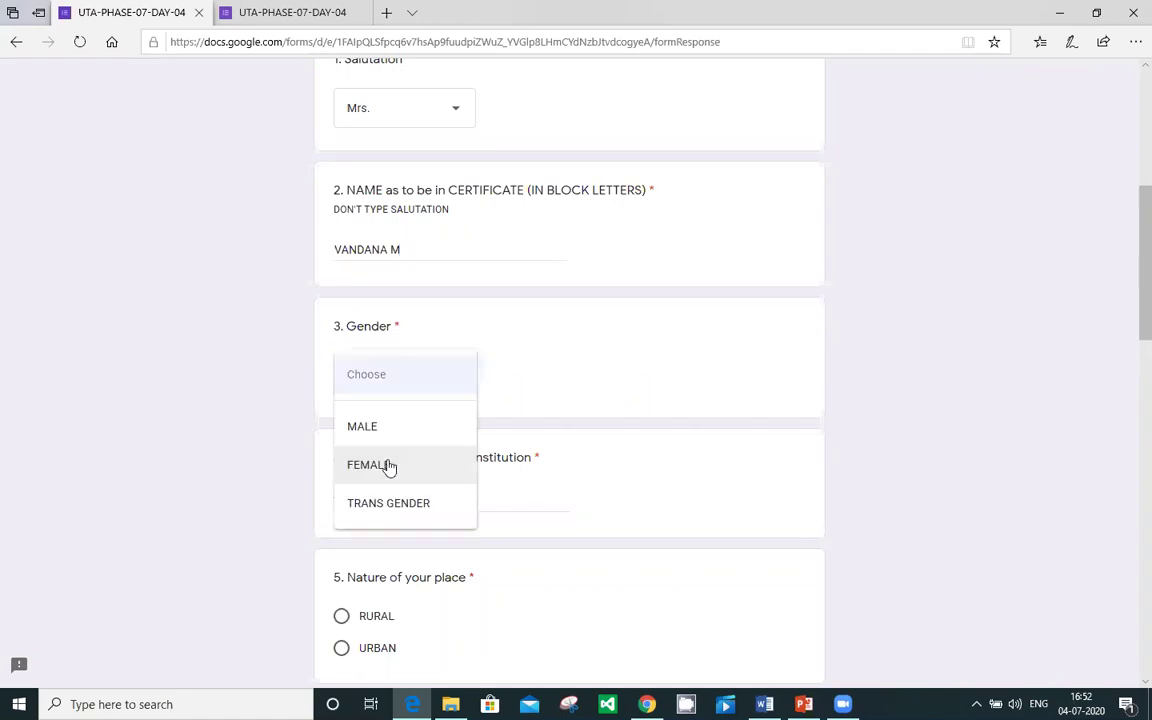
pyautogui.click(445, 487)
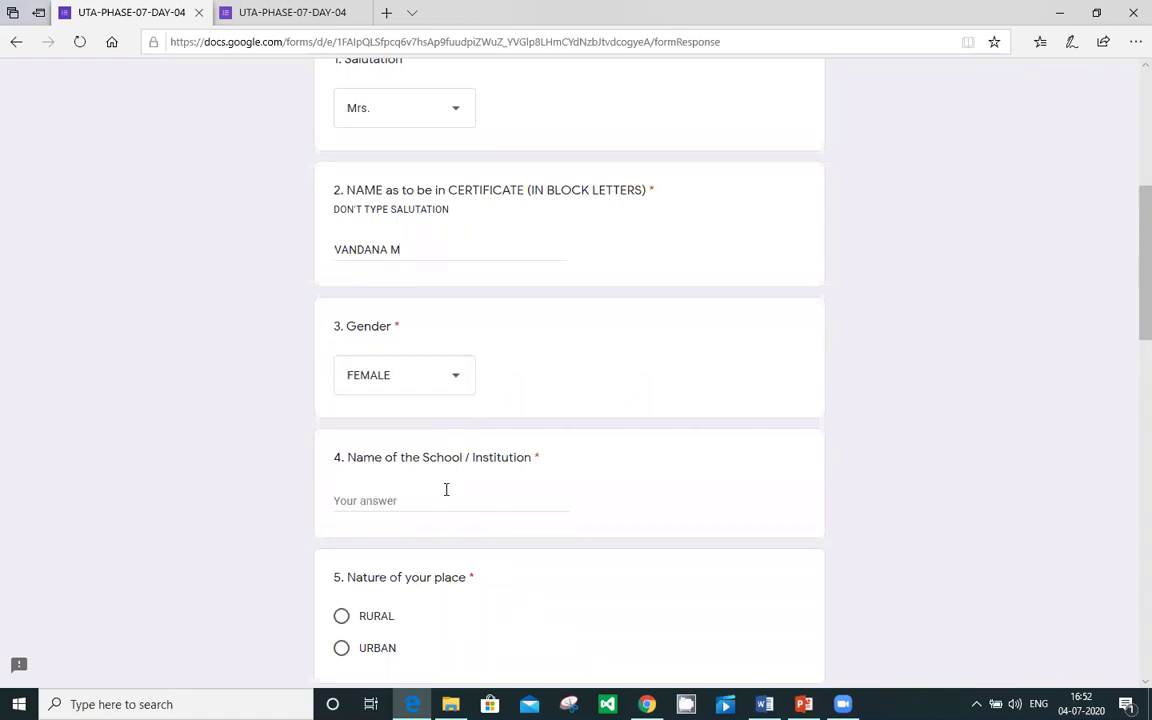
# Enter institution Bangalore University, mark place as URBAN, and set working status to TEACHING
pyautogui.click(414, 501)
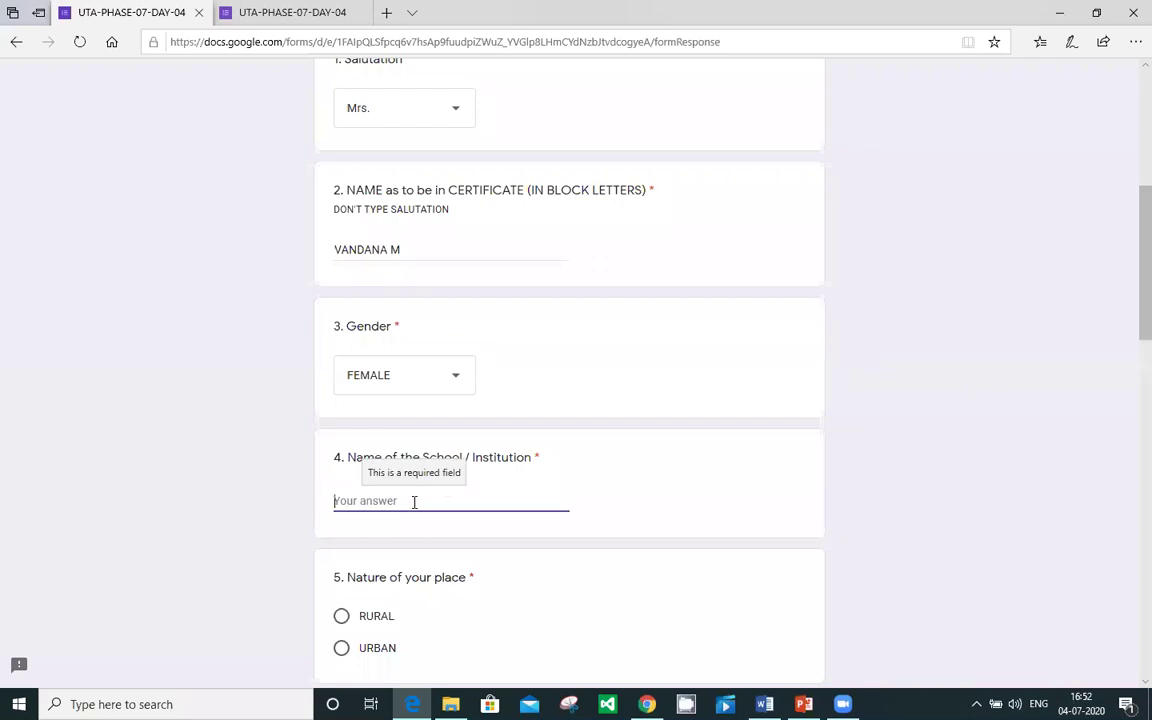
pyautogui.write('ba')
pyautogui.press('BackSpace')
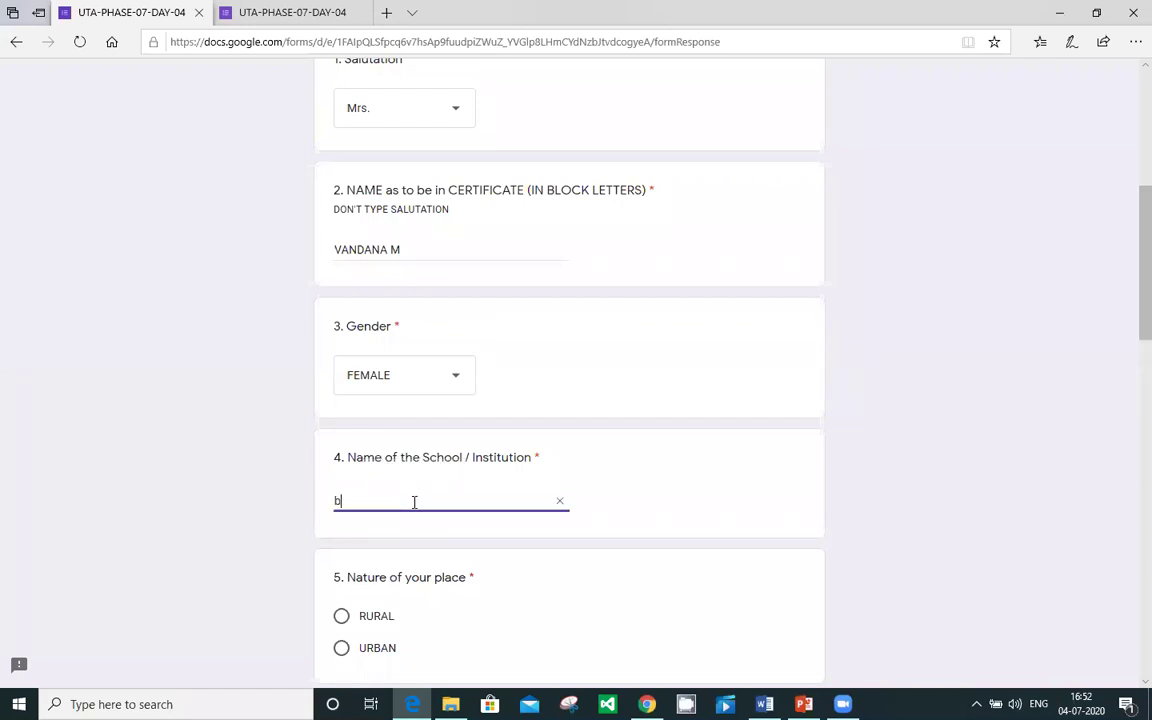
pyautogui.press('BackSpace')
pyautogui.write('Bangalore University')
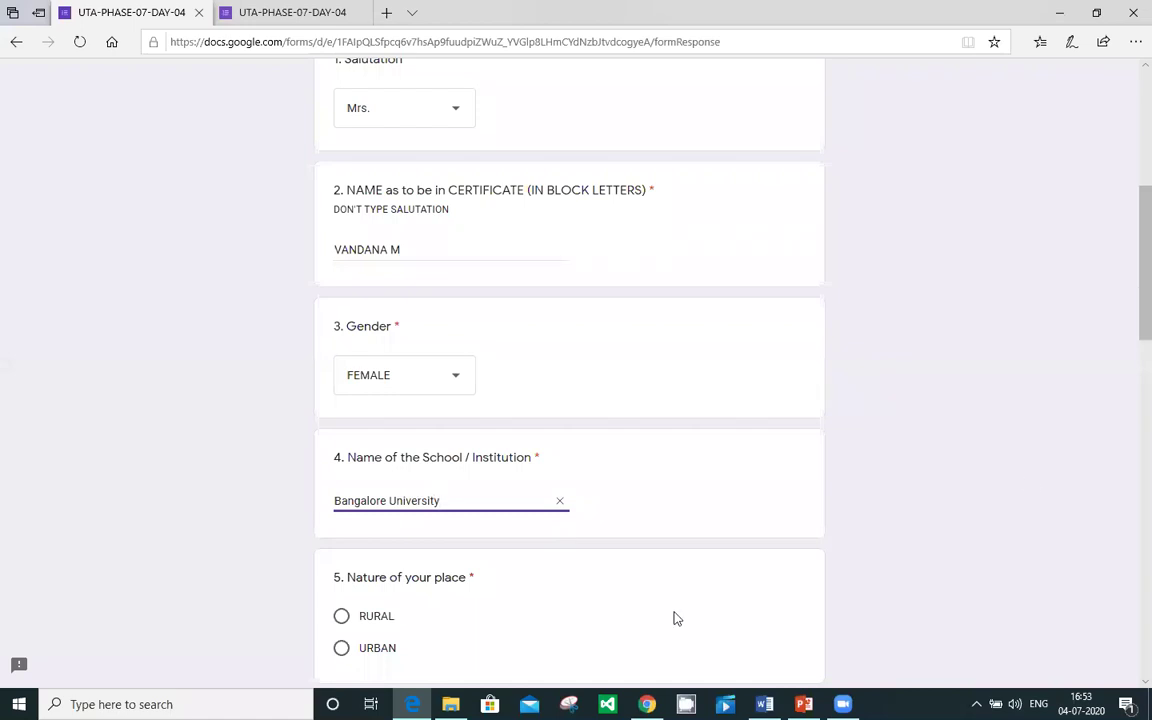
pyautogui.scroll(-3, 1129, 370)
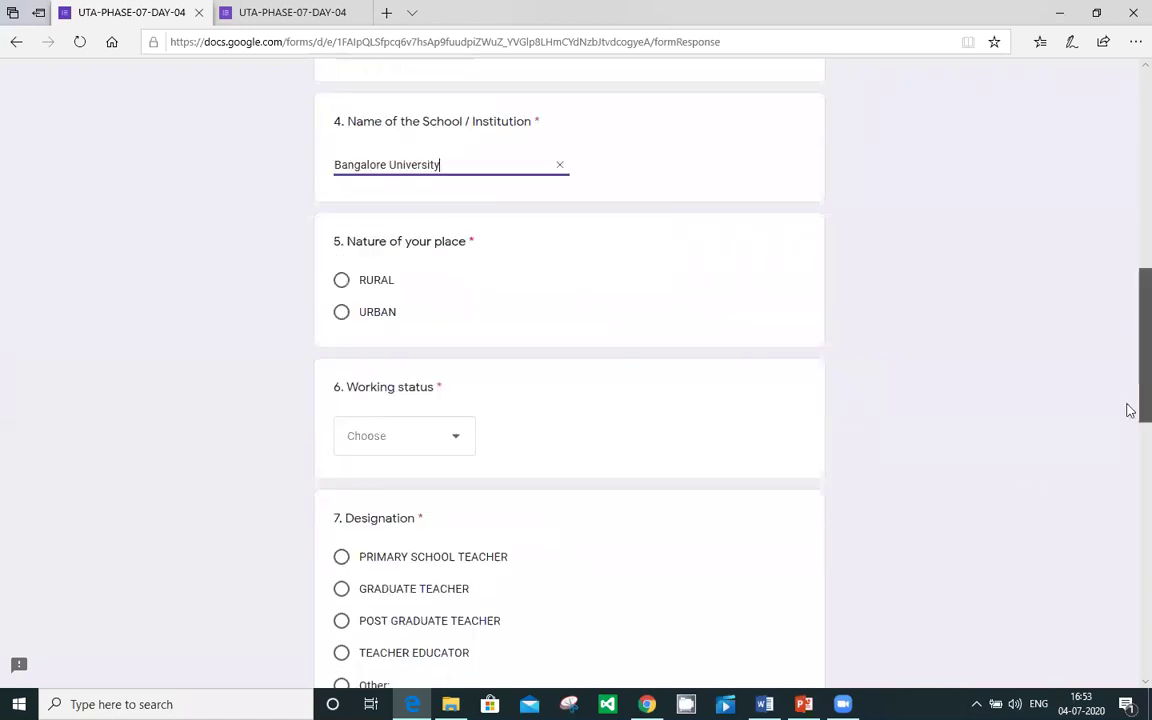
pyautogui.click(341, 313)
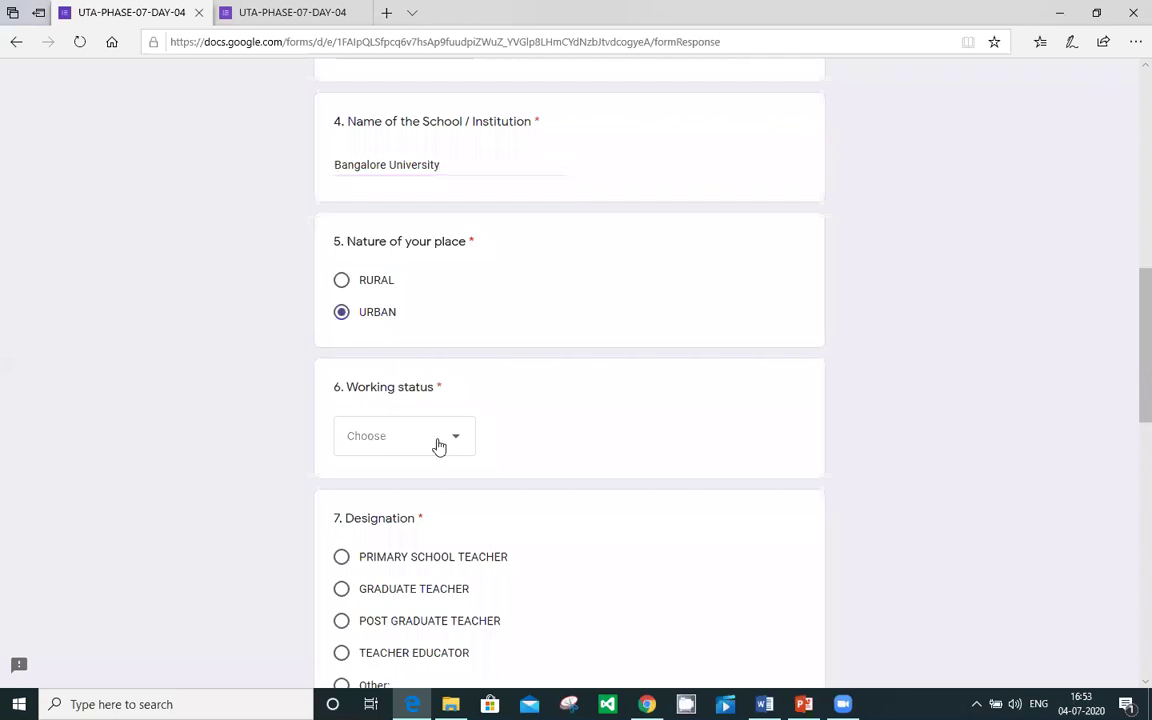
pyautogui.click(420, 446)
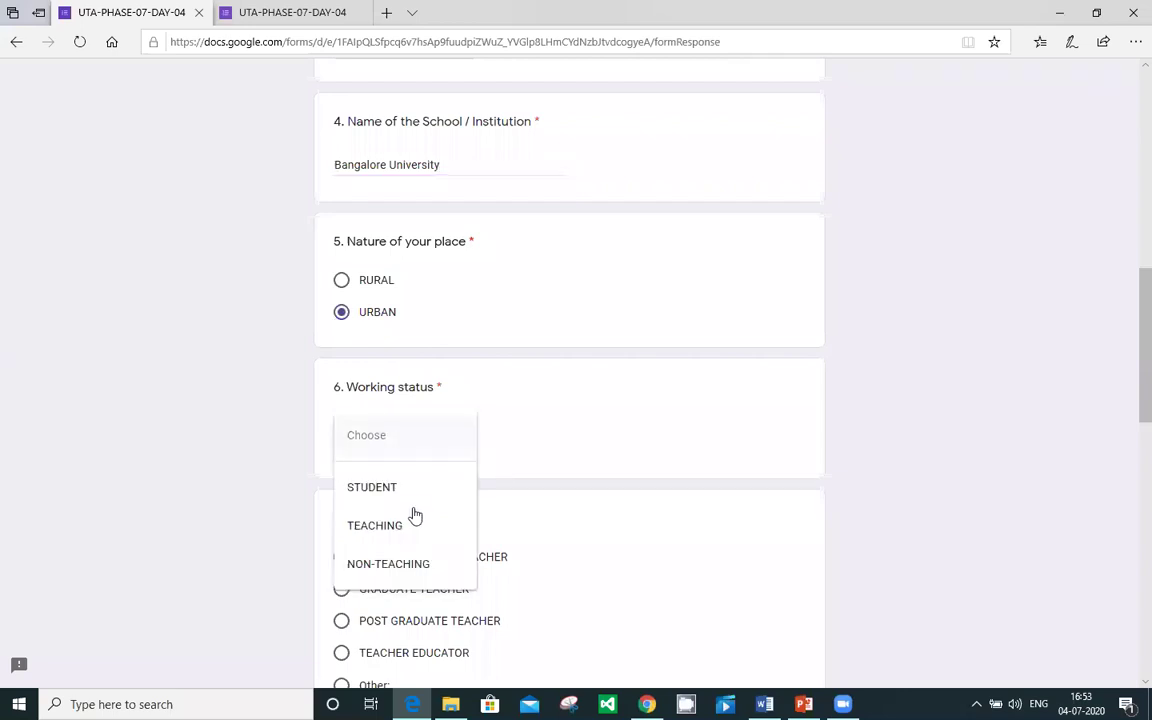
pyautogui.click(415, 521)
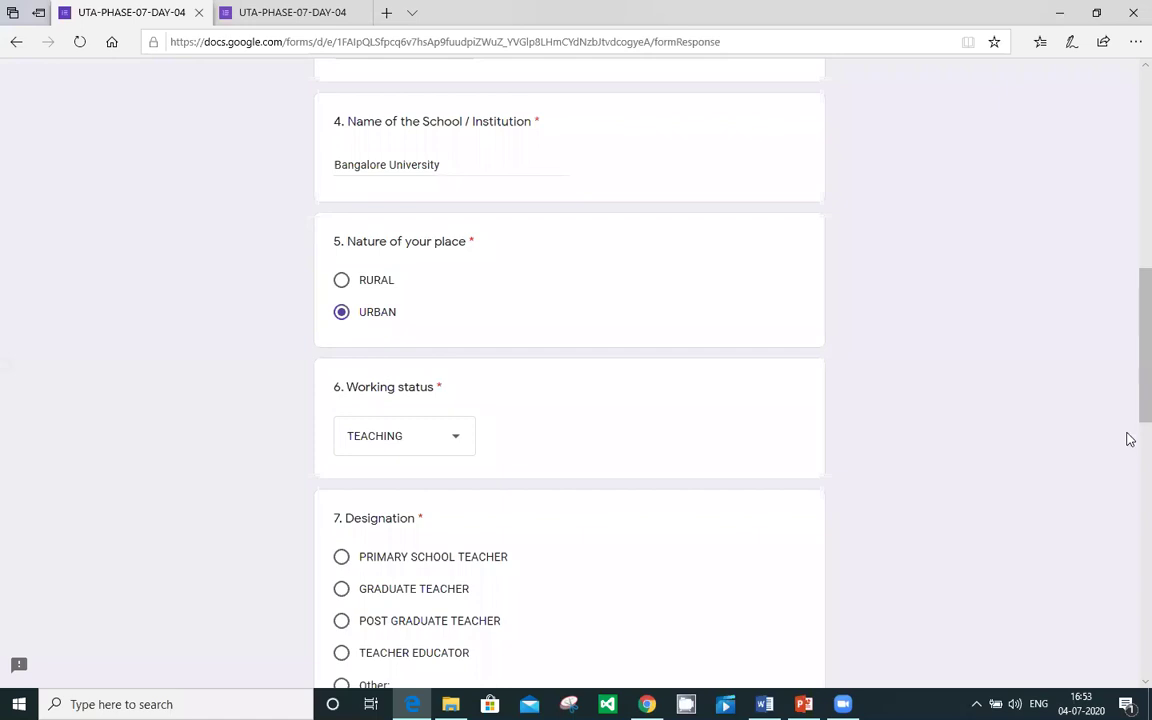
# Set designation to Other 'Research scholar', institution type GOVT, and district Bangalore
pyautogui.scroll(-4, 852, 326)
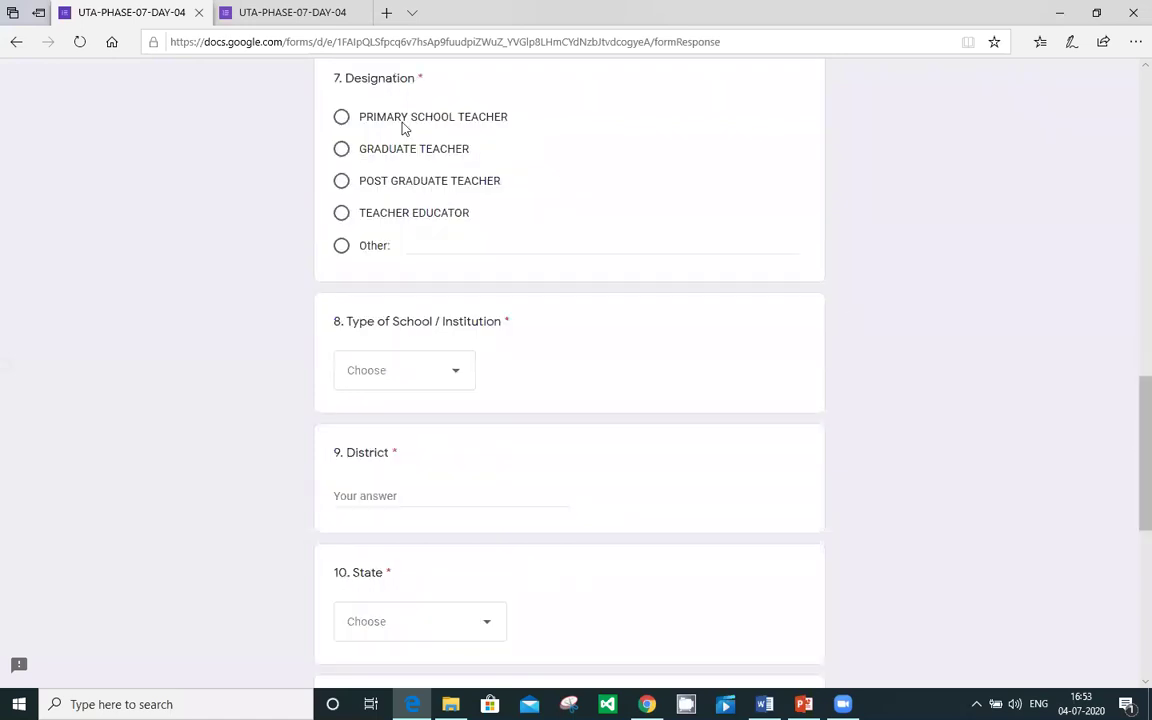
pyautogui.click(395, 240)
pyautogui.write('Research ')
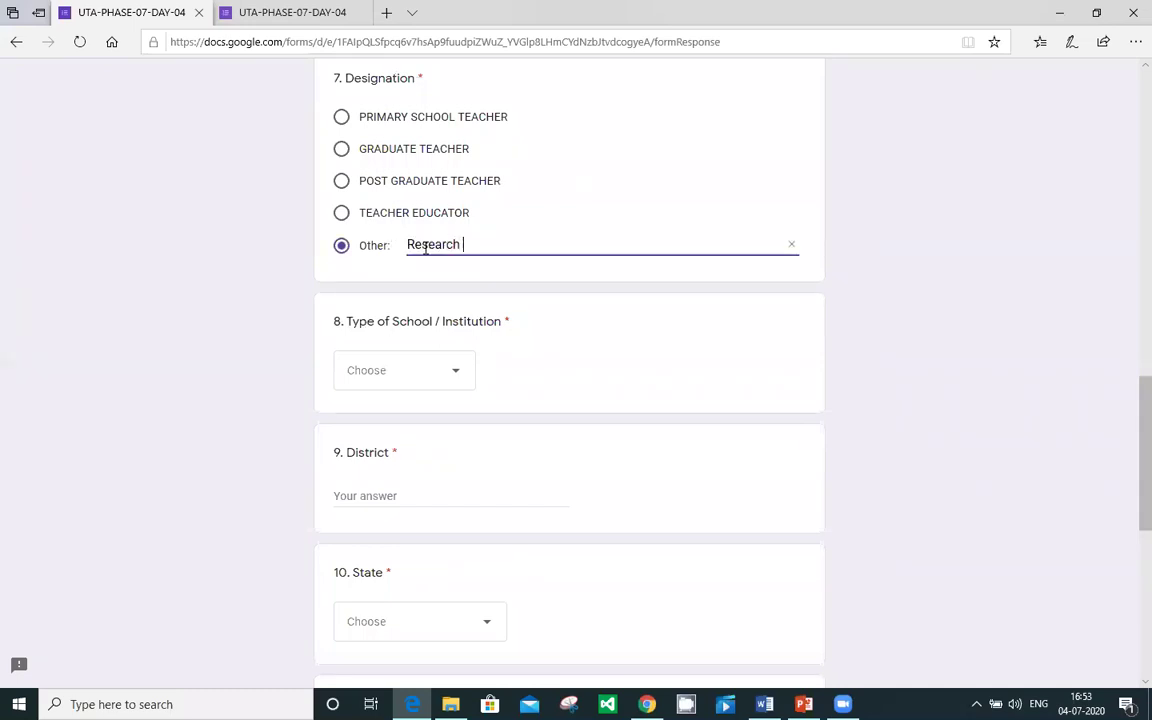
pyautogui.write('scholar')
pyautogui.click(453, 373)
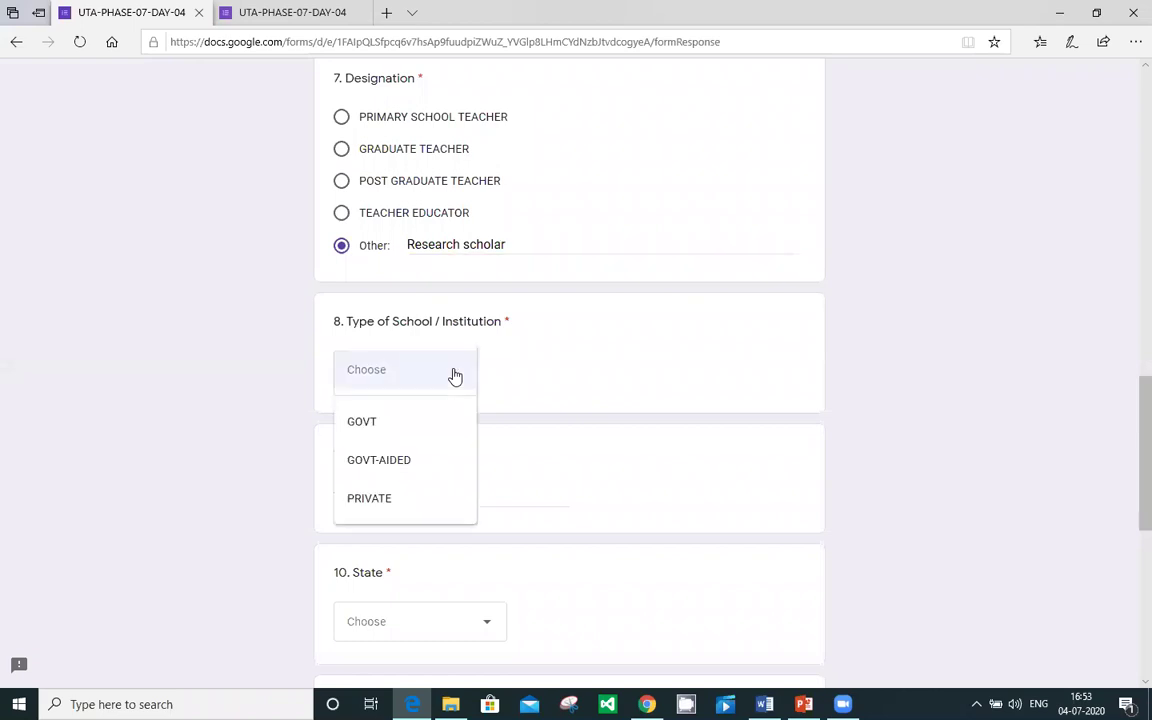
pyautogui.click(381, 436)
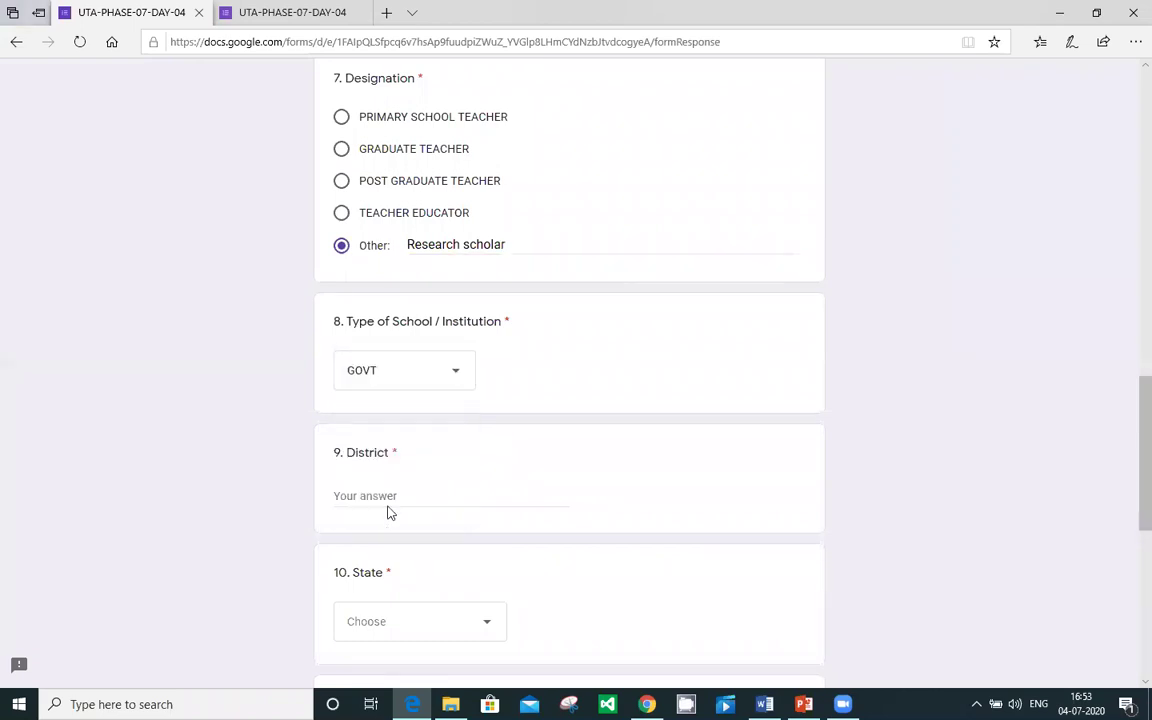
pyautogui.click(389, 497)
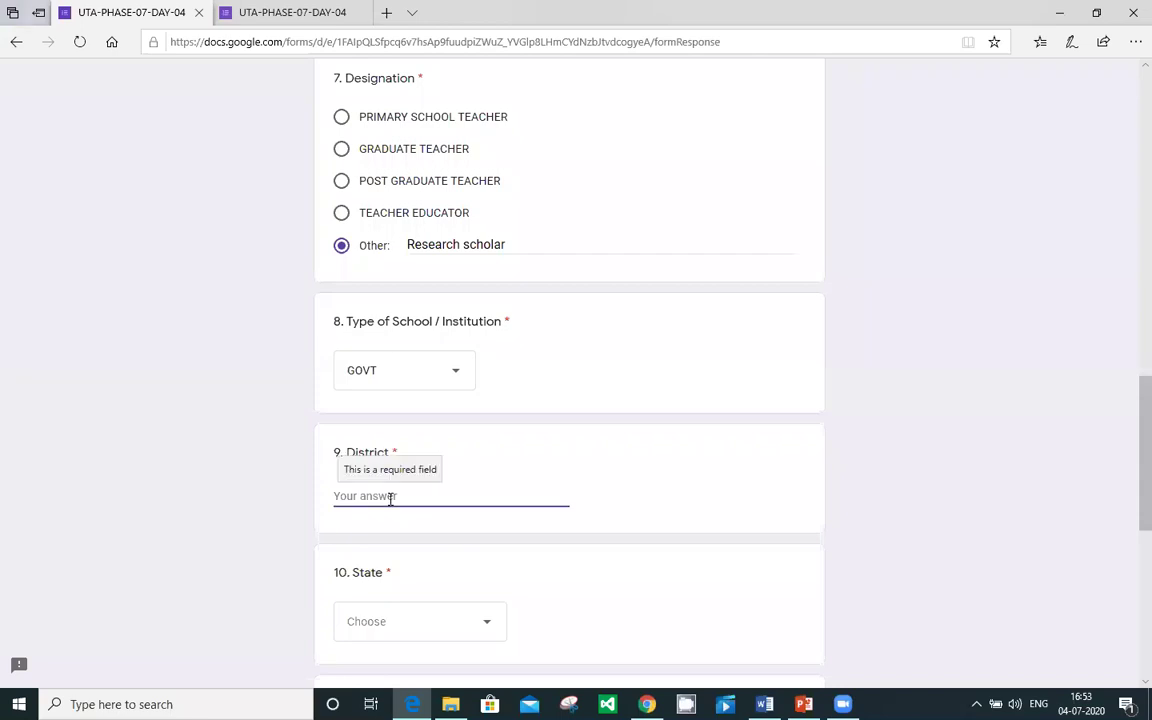
pyautogui.write('Bangalore')
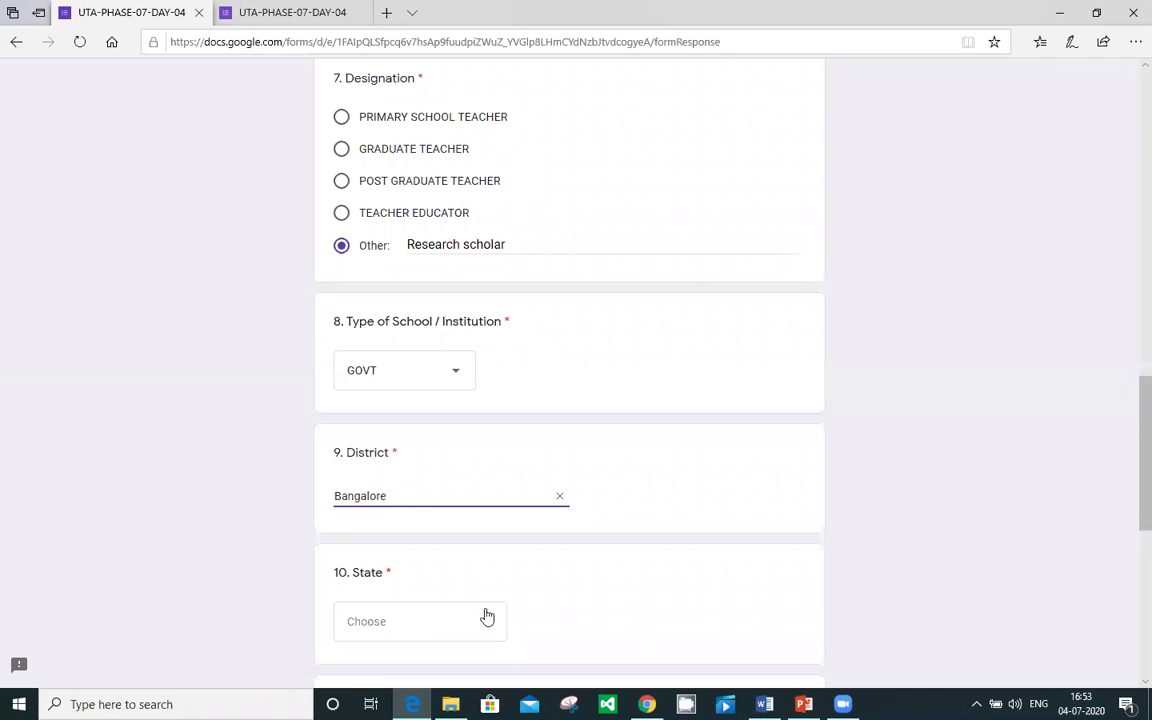
# Set state KARNATAKA, country INDIA, ZOOM ONLINE CLASS attendance, and KANNADA course medium
pyautogui.click(487, 617)
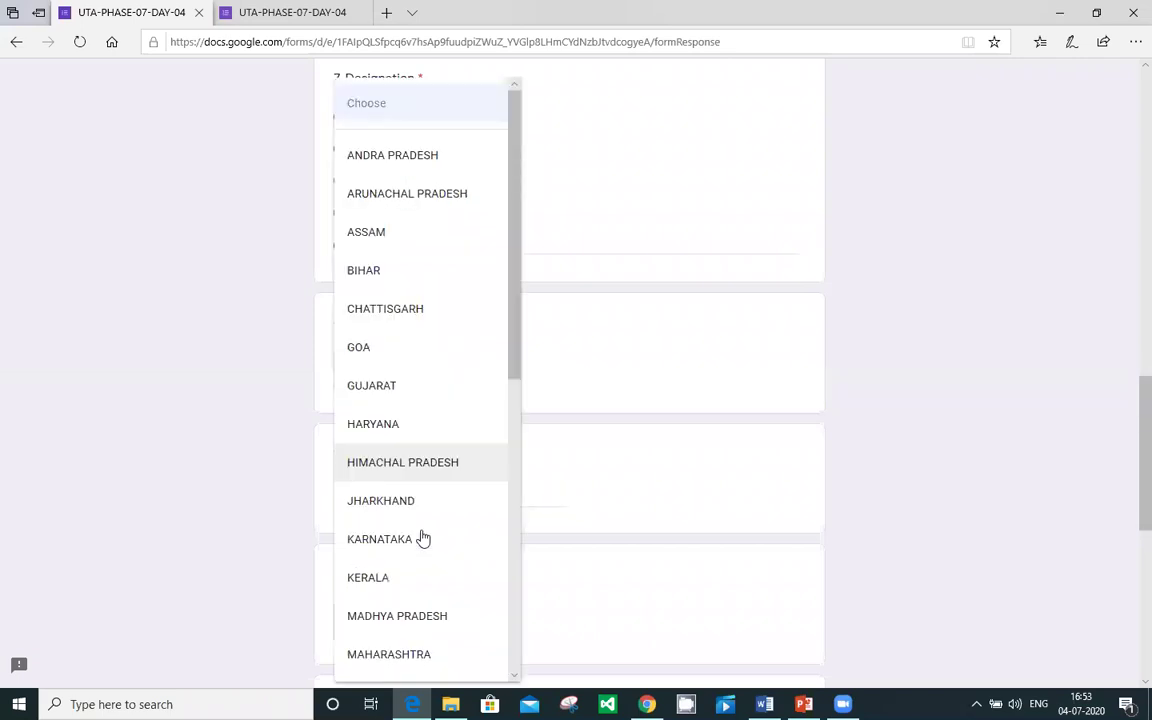
pyautogui.click(760, 543)
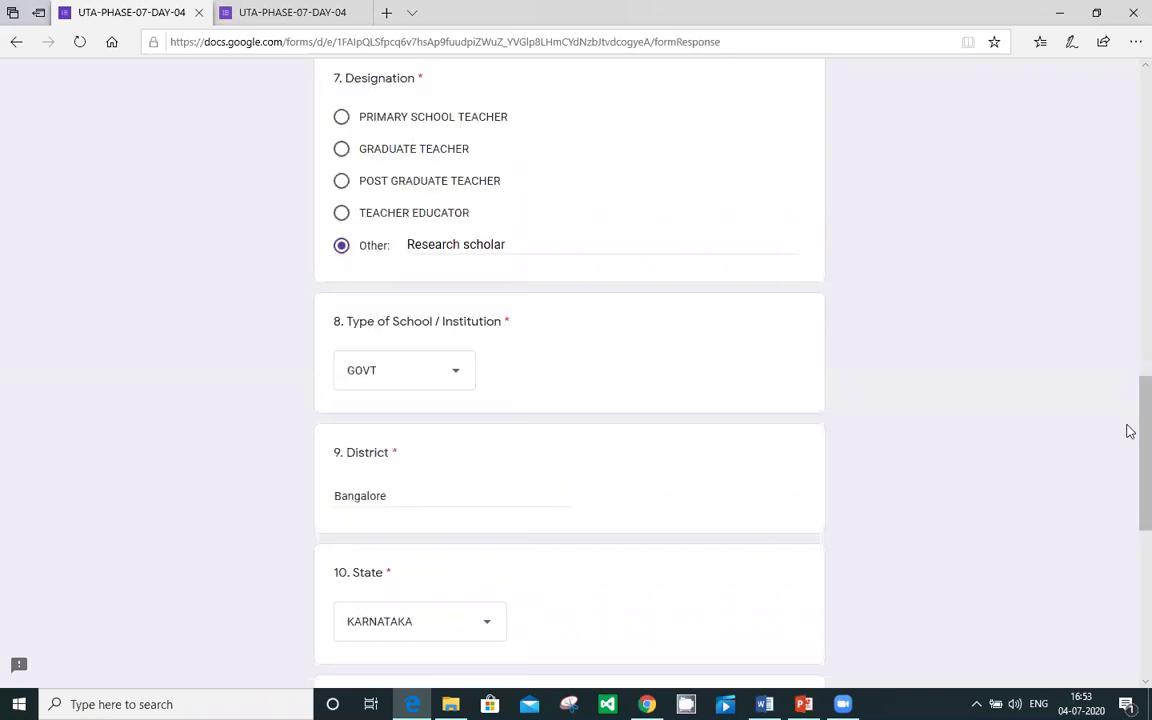
pyautogui.scroll(-2, 1130, 418)
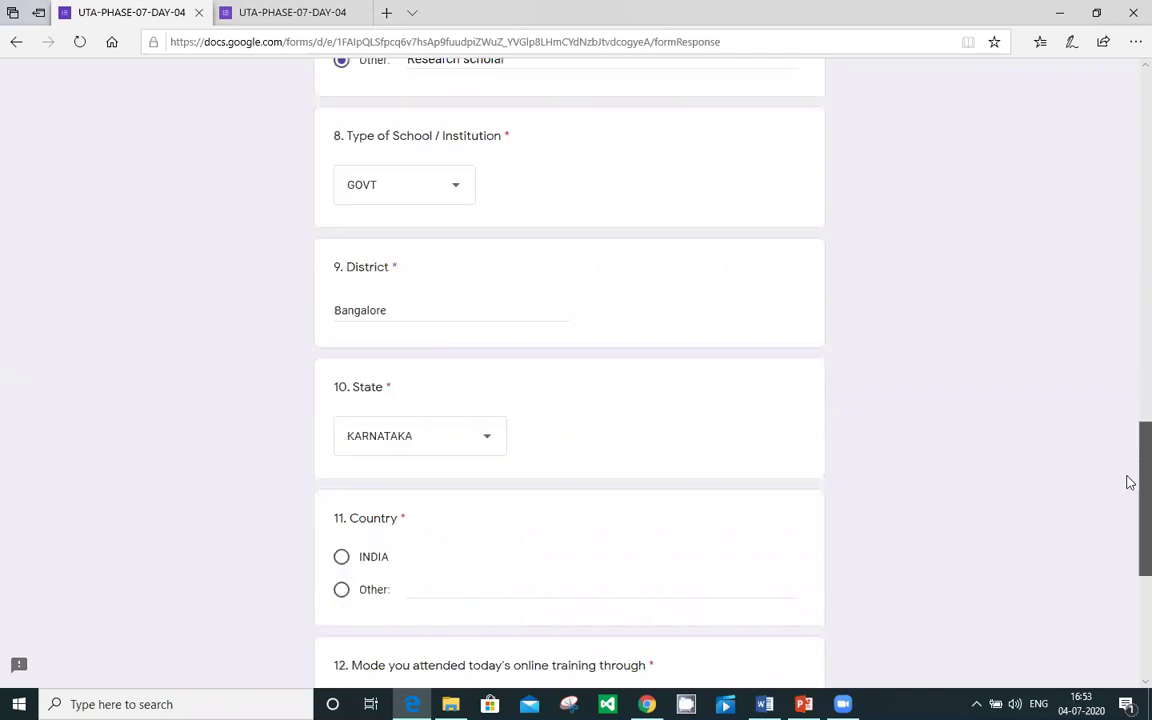
pyautogui.scroll(-2, 1130, 504)
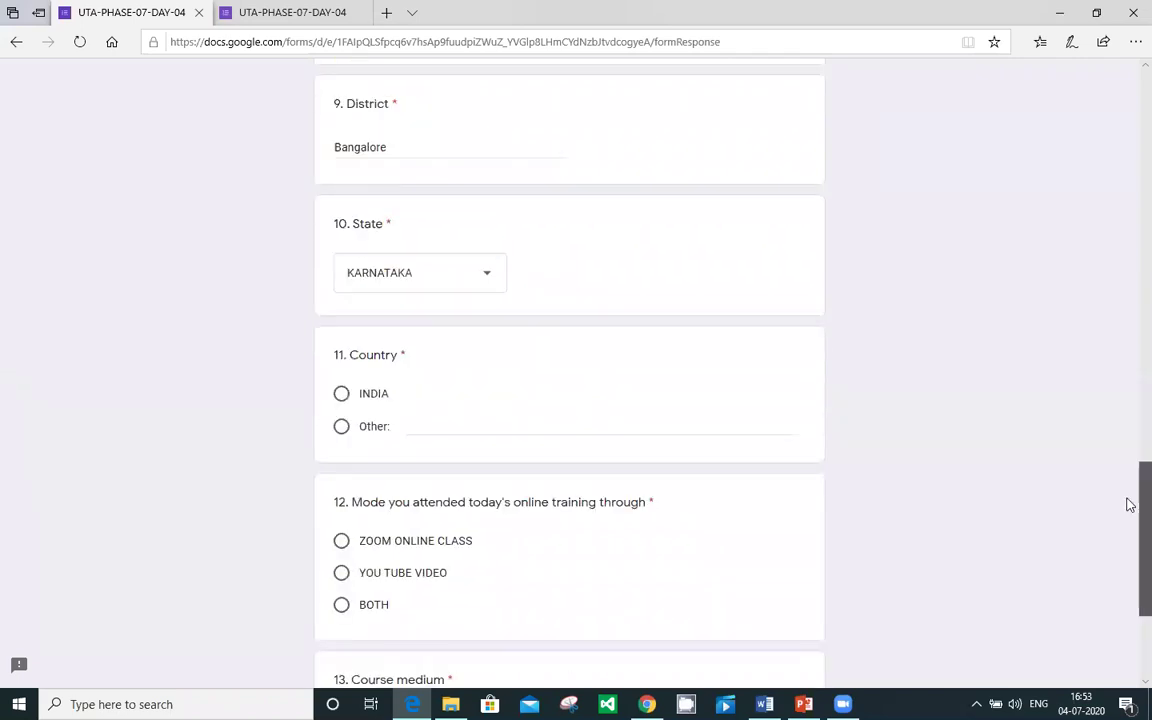
pyautogui.scroll(-1, 619, 303)
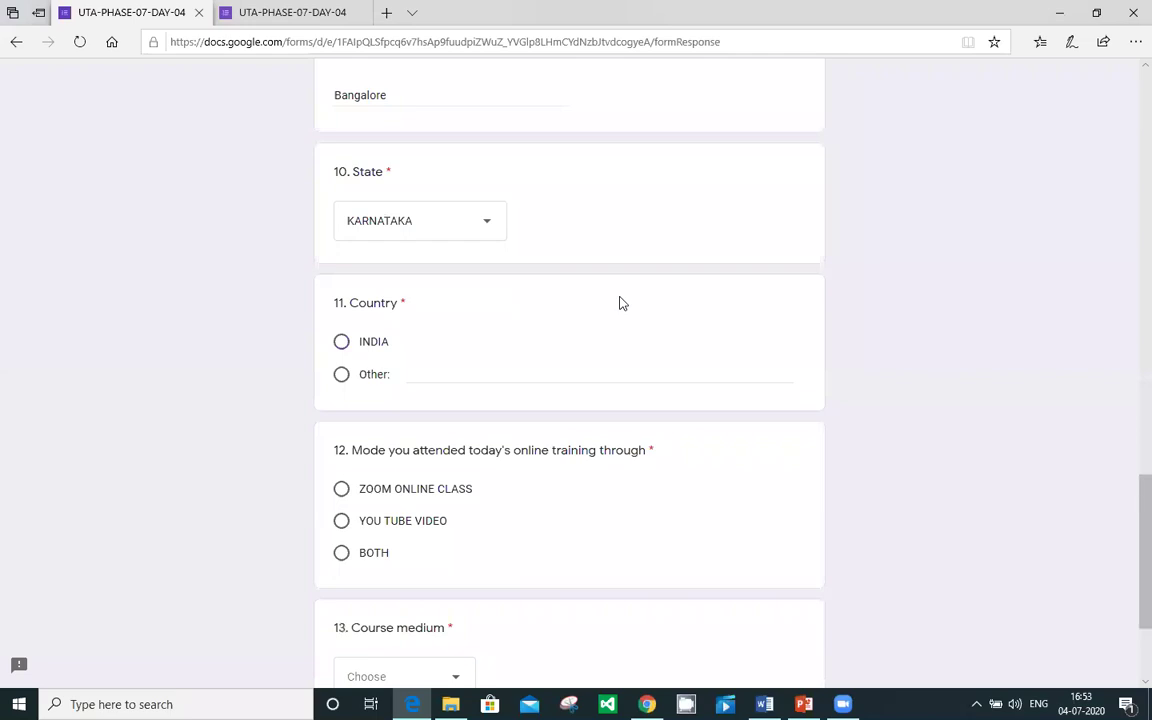
pyautogui.click(342, 344)
pyautogui.click(343, 492)
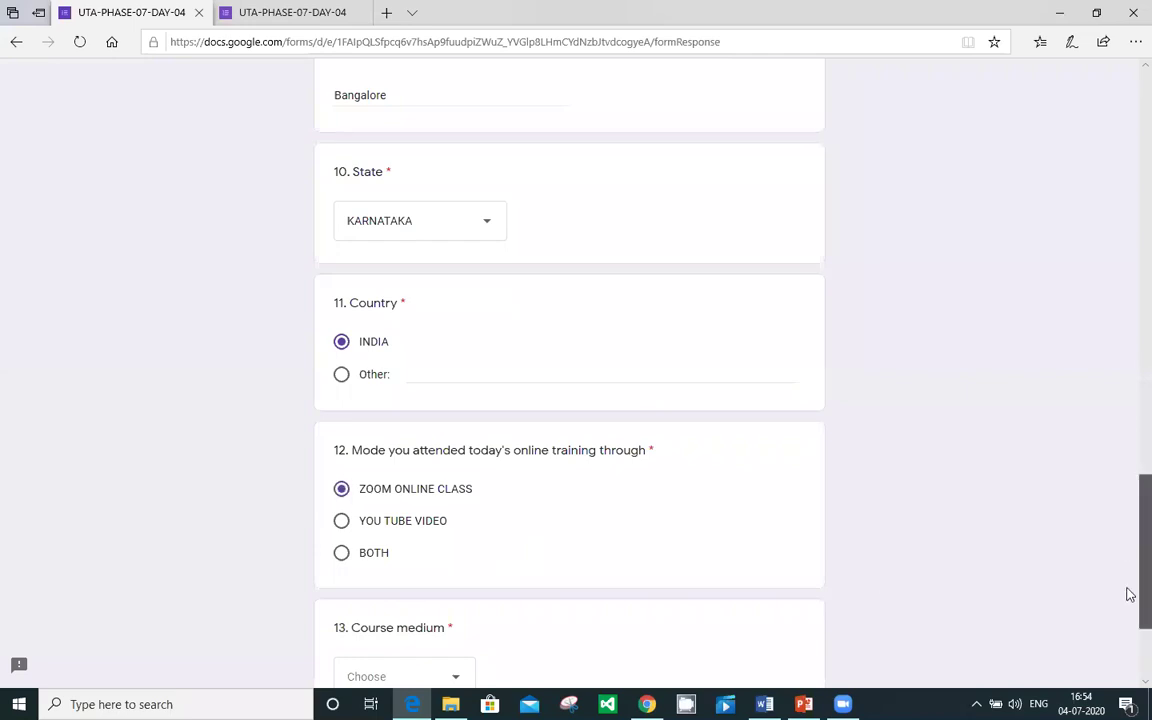
pyautogui.scroll(-2, 455, 494)
pyautogui.click(452, 492)
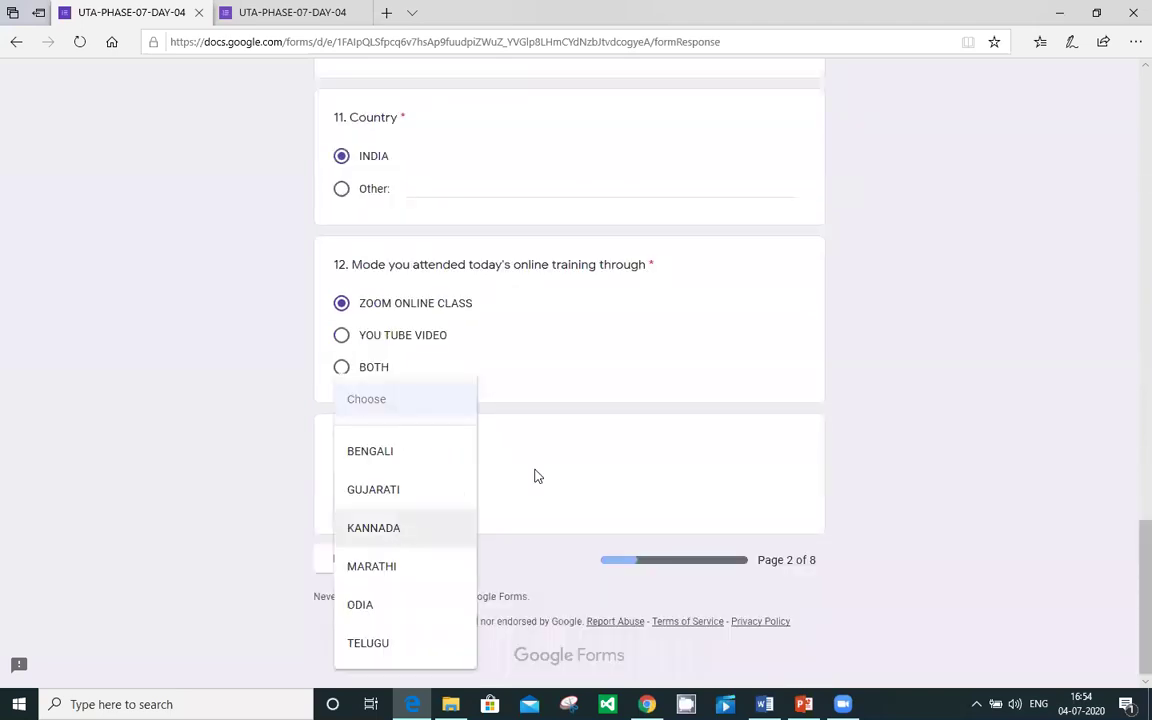
pyautogui.click(437, 526)
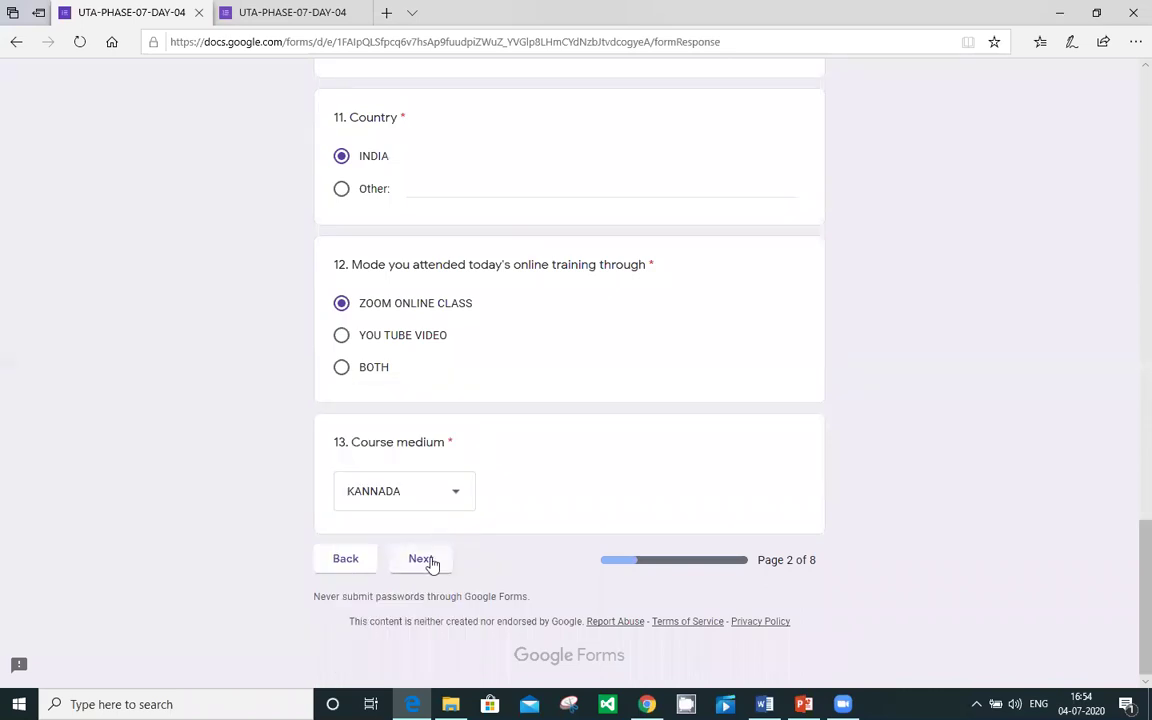
pyautogui.click(431, 564)
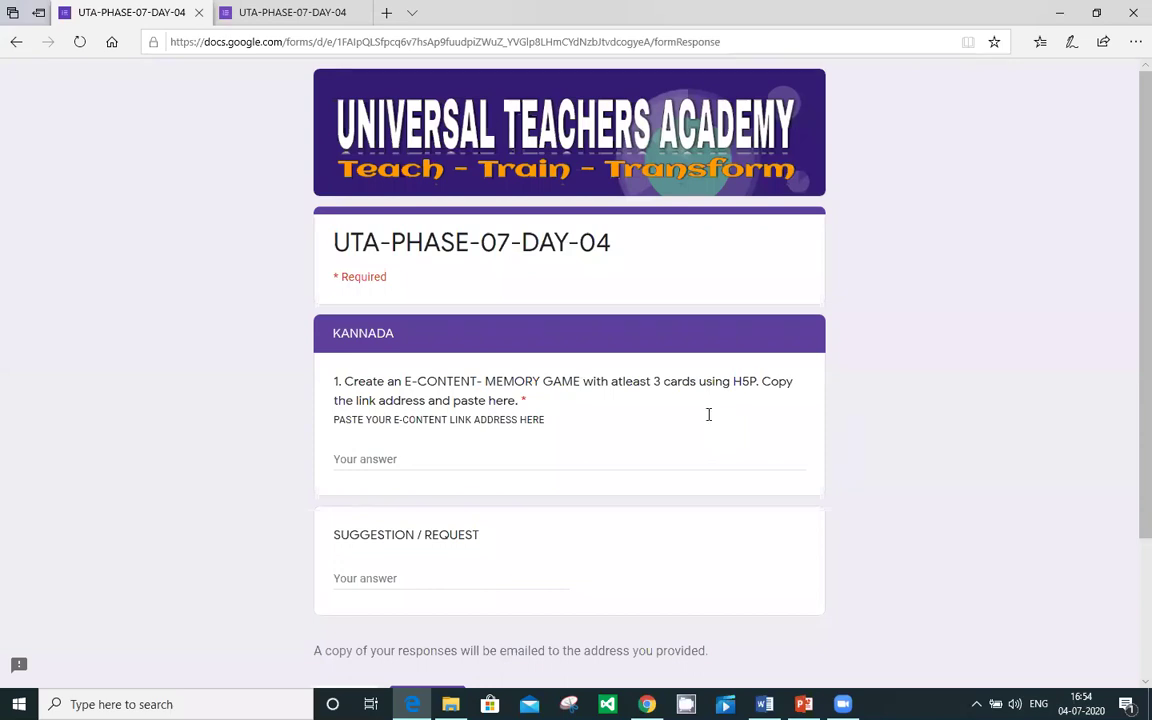
pyautogui.click(414, 458)
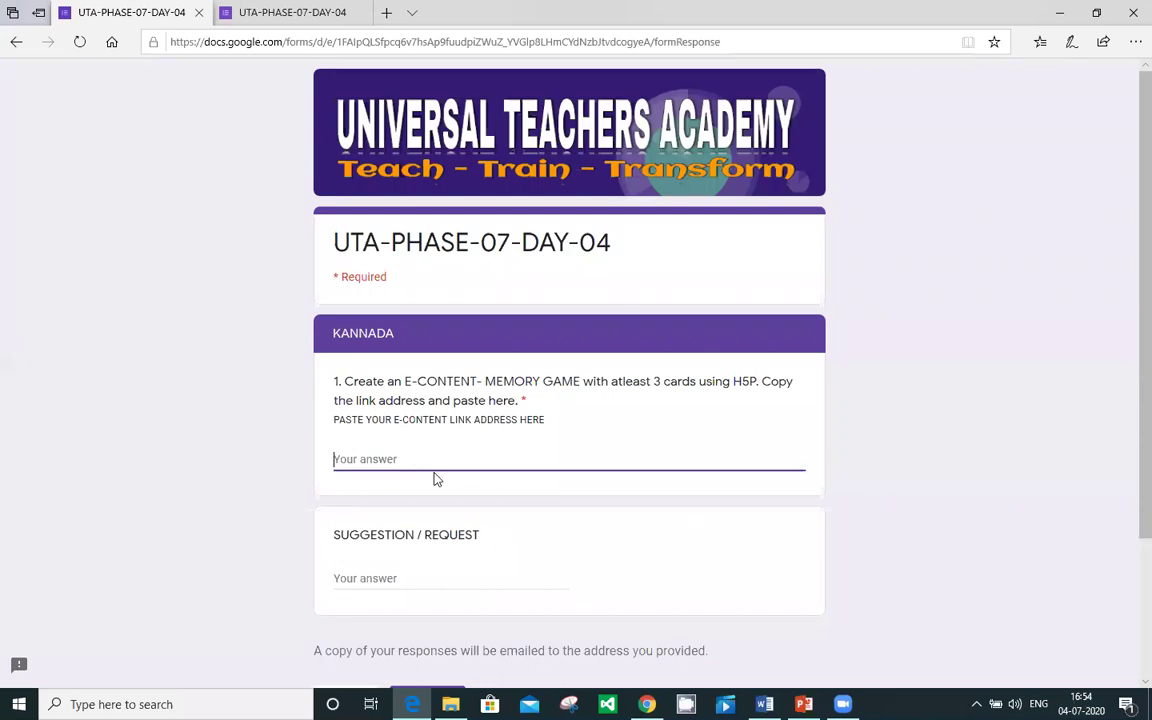
pyautogui.rightClick(436, 479)
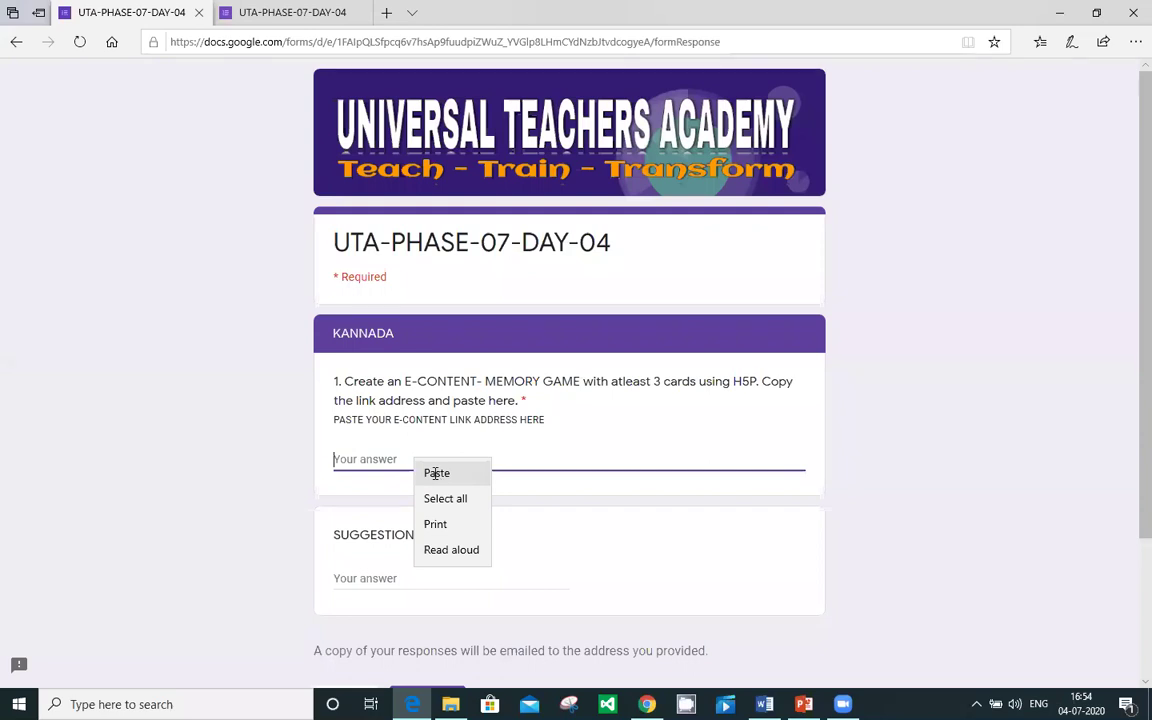
pyautogui.click(436, 473)
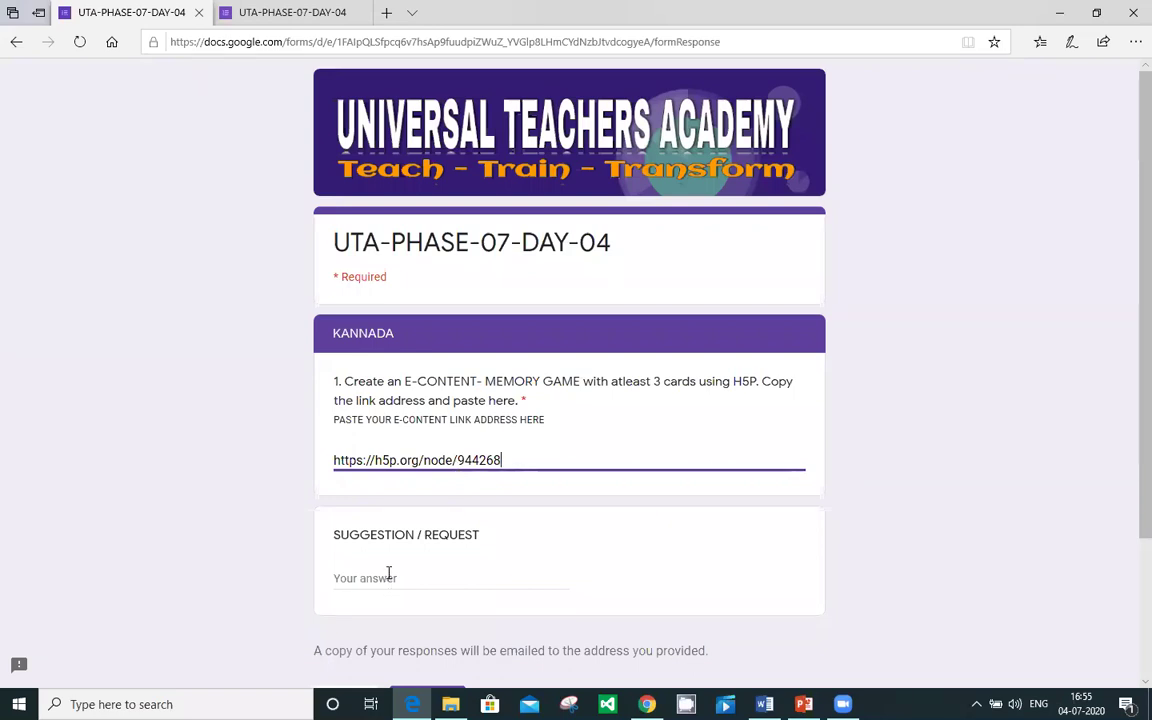
pyautogui.press('Tab')
pyautogui.scroll(-1, 1126, 509)
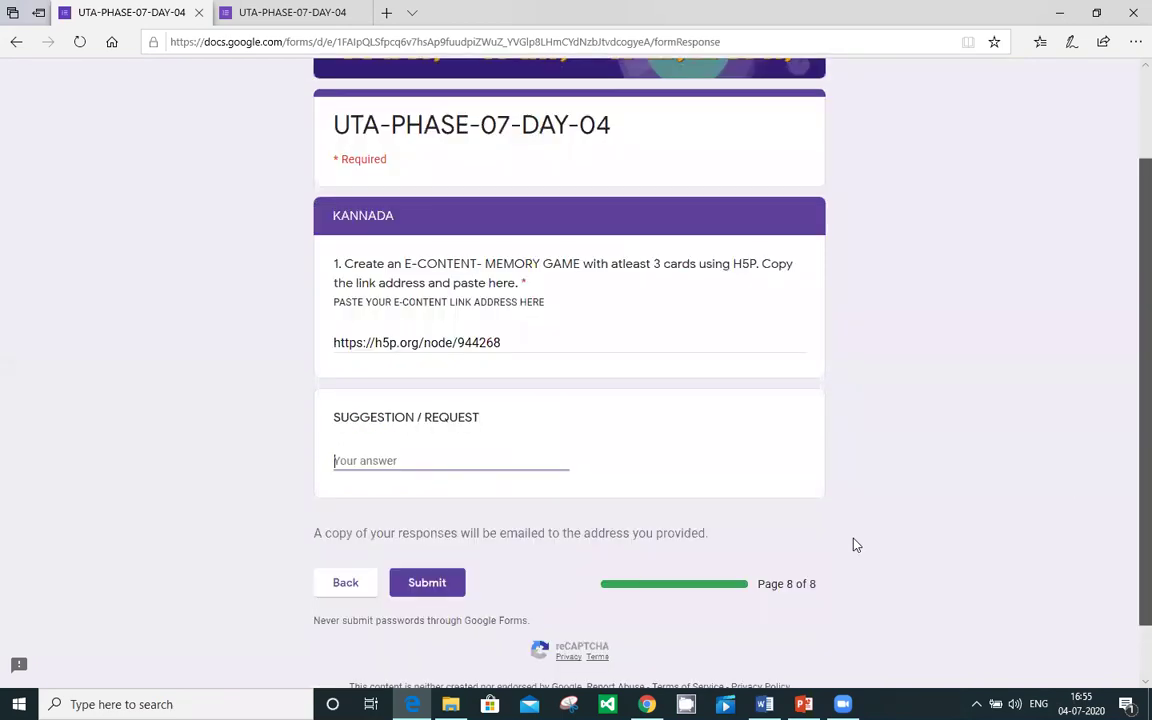